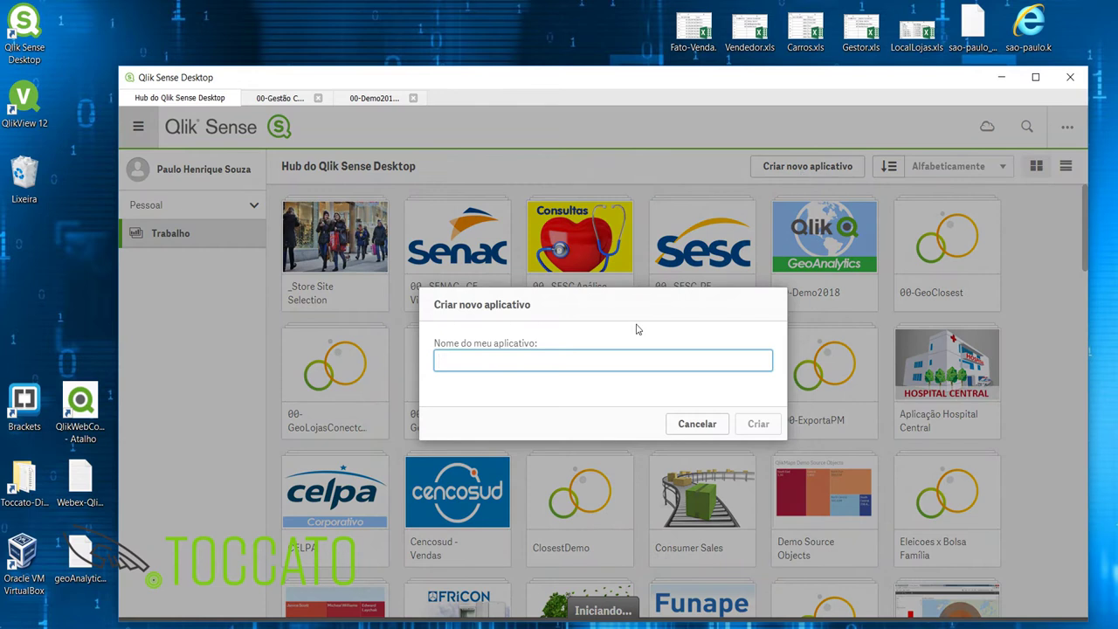
Create a new app named GestãoComericla.
type("GestãoComericla")
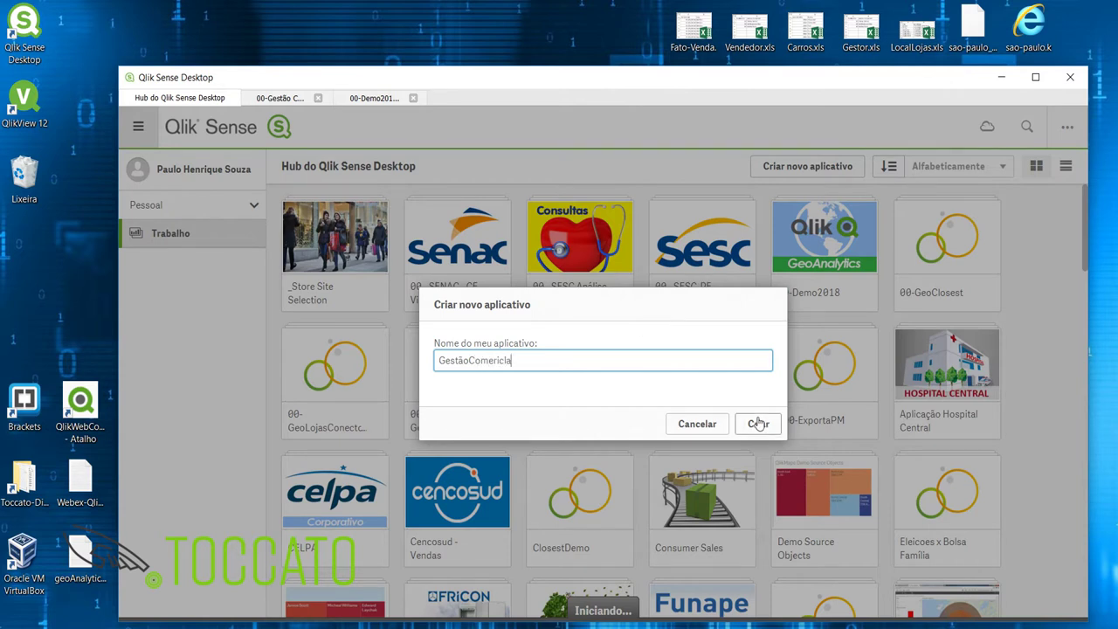
left_click(757, 424)
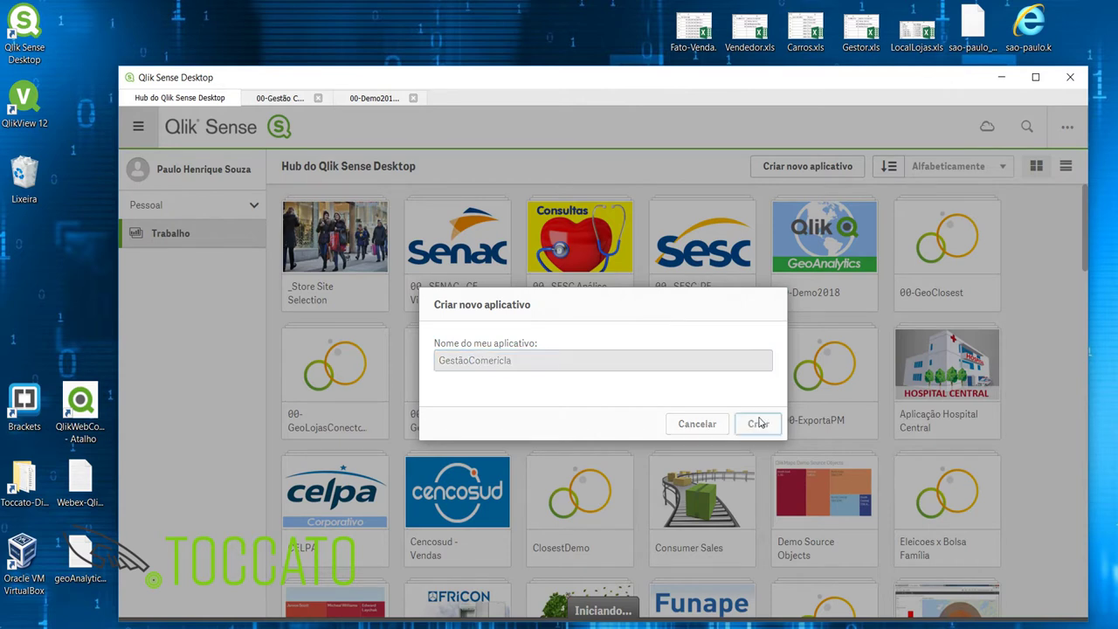
left_click(761, 423)
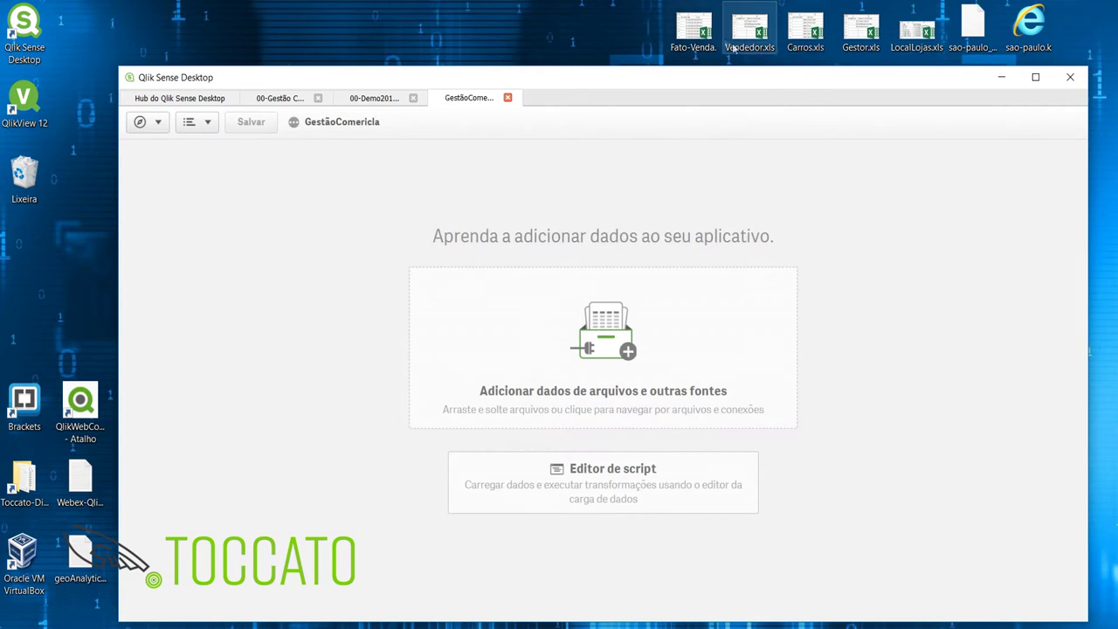
Open Fato-Venda.xls in Excel to examine its sales columns and sheets, and close the workbook again.
left_click(696, 33)
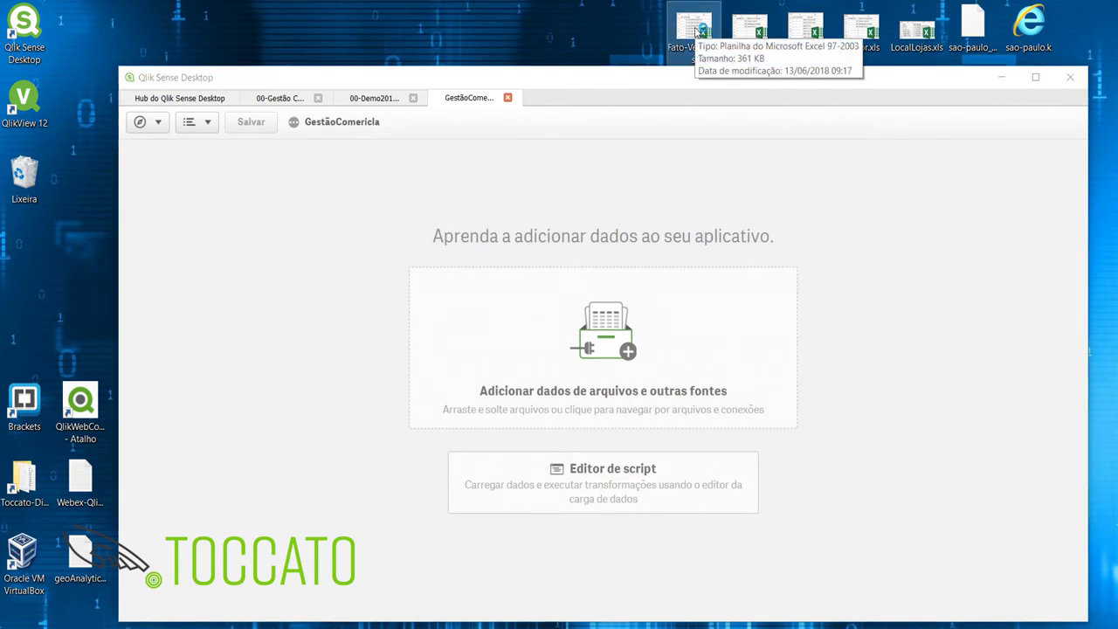
double_click(696, 32)
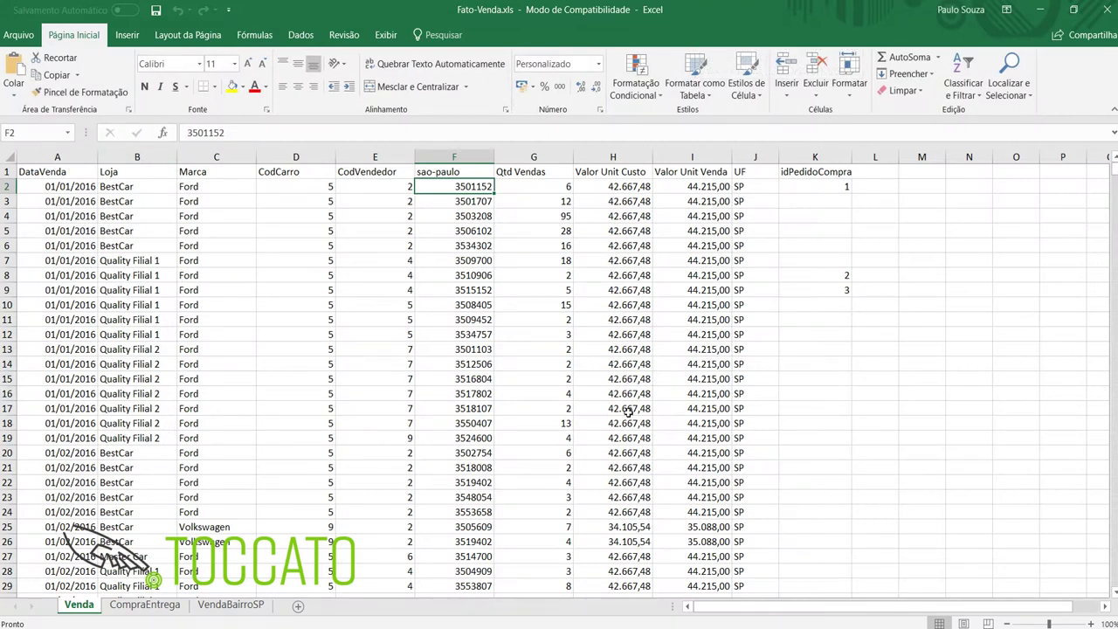
left_click(1073, 10)
left_click_drag(729, 149, 755, 117)
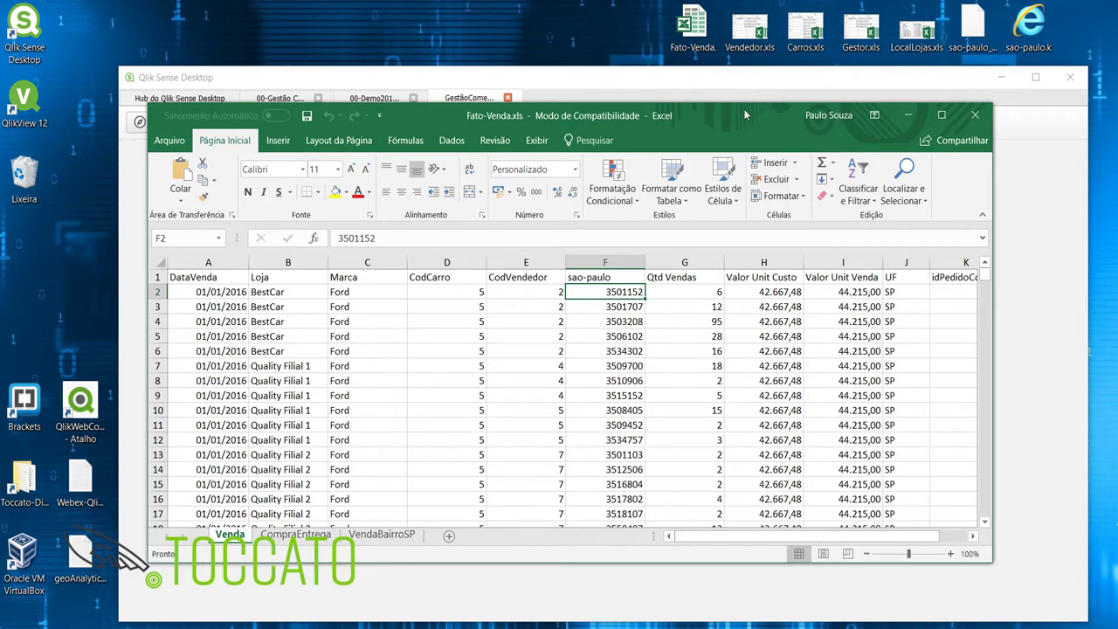
left_click_drag(745, 115, 761, 119)
left_click(990, 120)
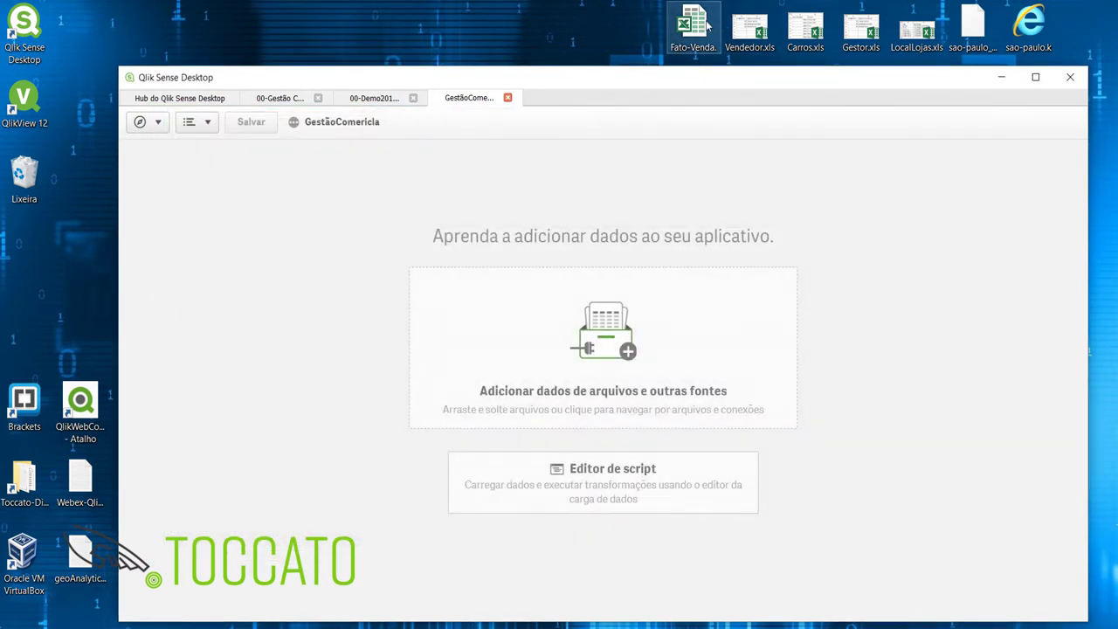
Add the Venda$ table with all fields from the desktop file Fato-Venda.xls and load it into the app.
left_click_drag(706, 27, 593, 360)
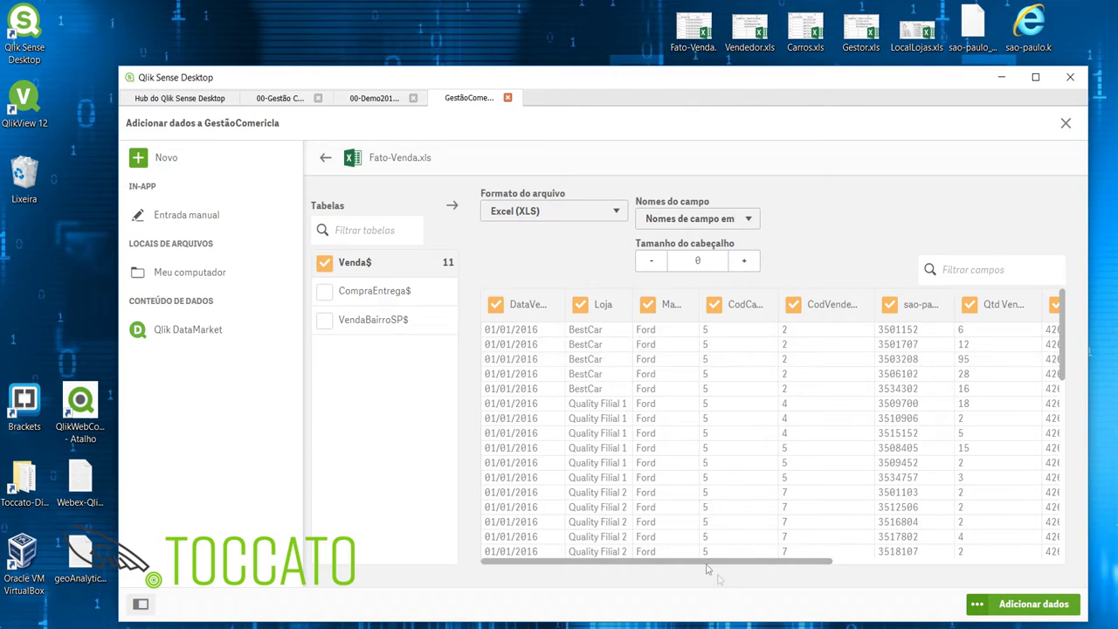
left_click(1019, 603)
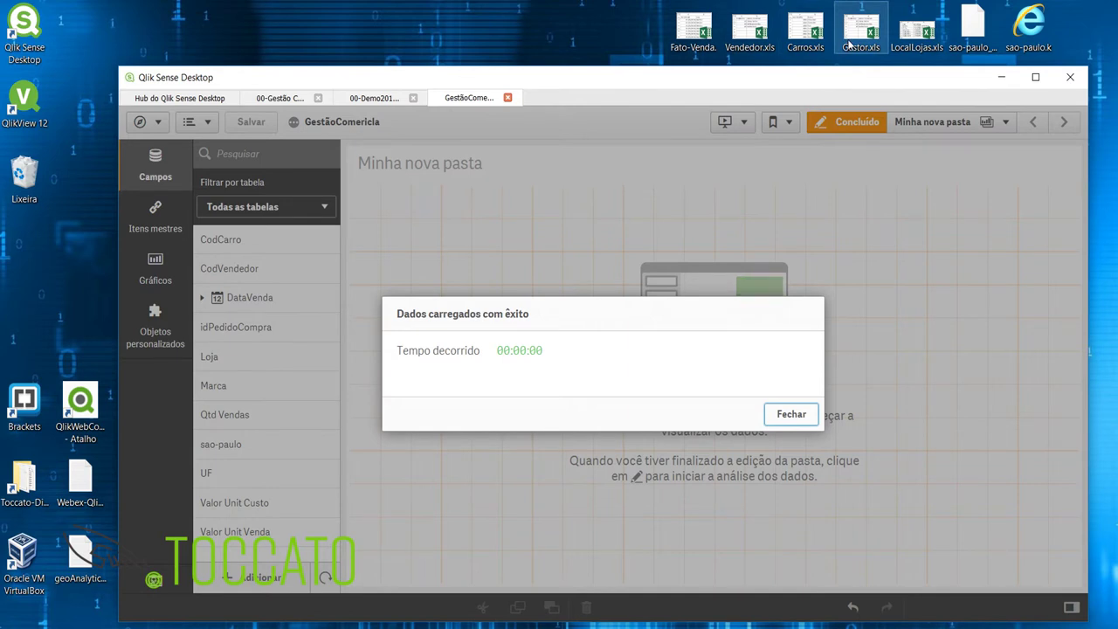
left_click(791, 415)
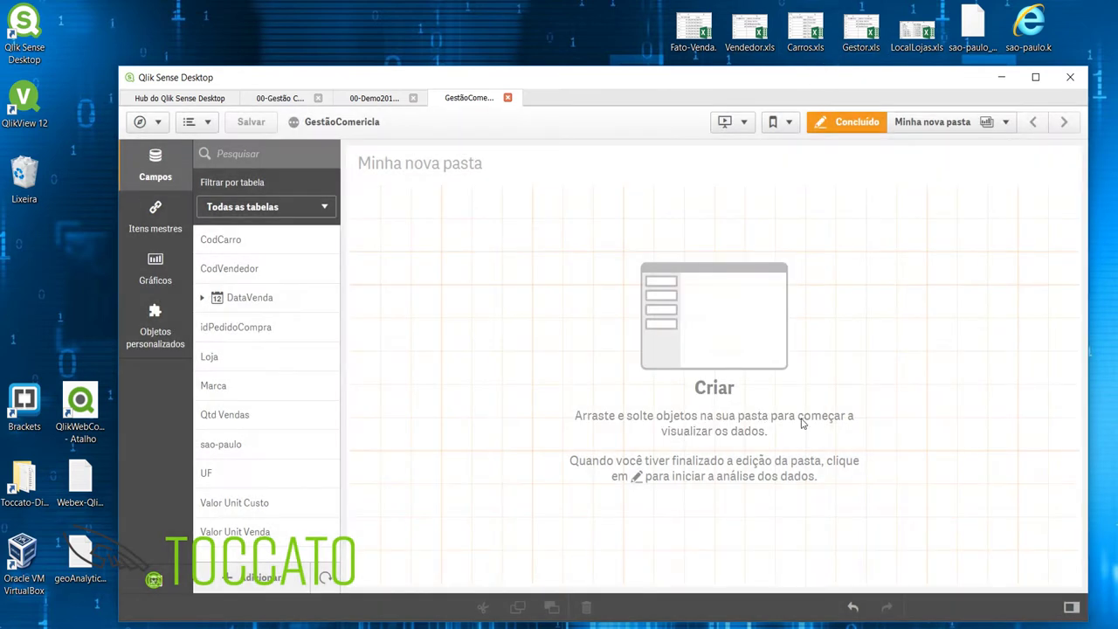
Add the Vendedor$ table from the desktop file Vendedor.xls and associate it with Venda$ through CodVendedor.
left_click_drag(743, 33, 591, 327)
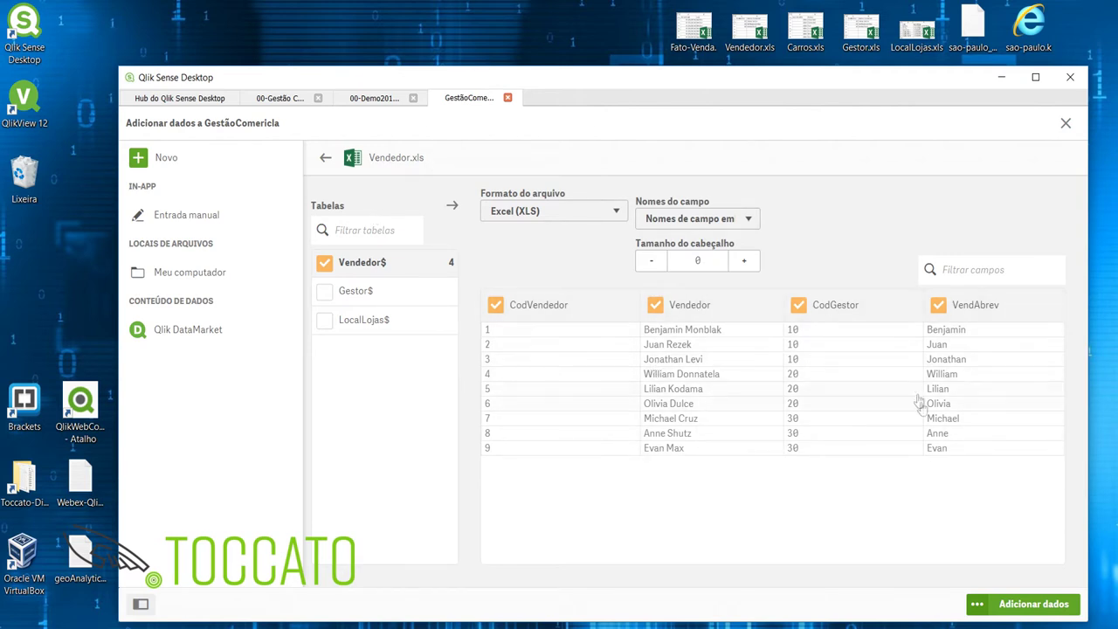
left_click(1037, 608)
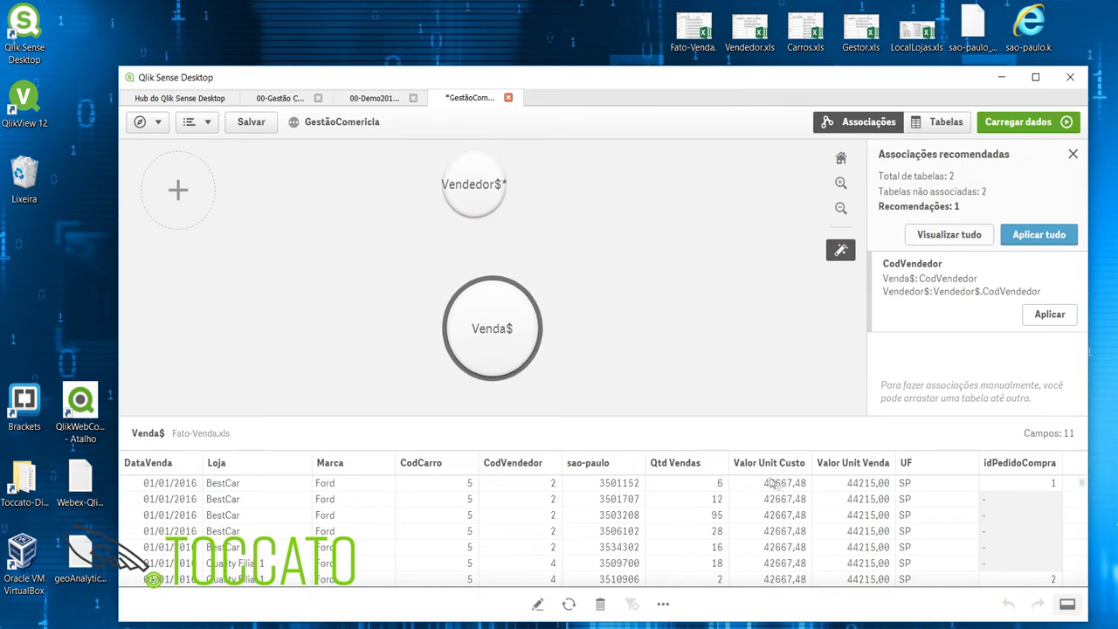
left_click(474, 180)
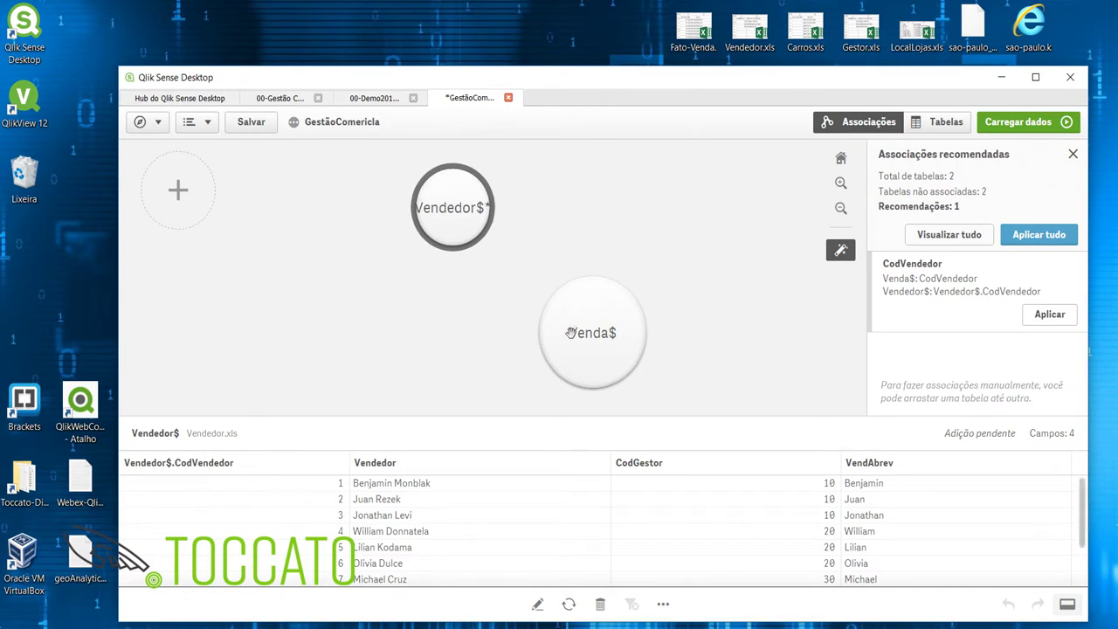
left_click(566, 332)
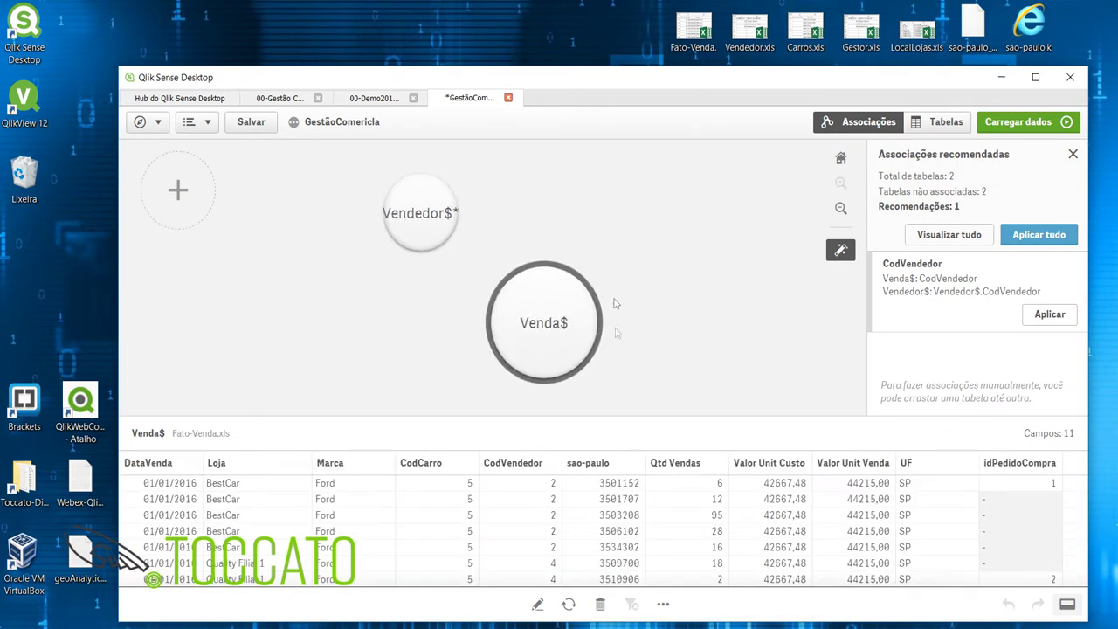
mouse_move(454, 230)
left_mouse_down()
mouse_move(439, 219)
mouse_move(505, 269)
mouse_move(444, 226)
mouse_move(463, 234)
left_mouse_up()
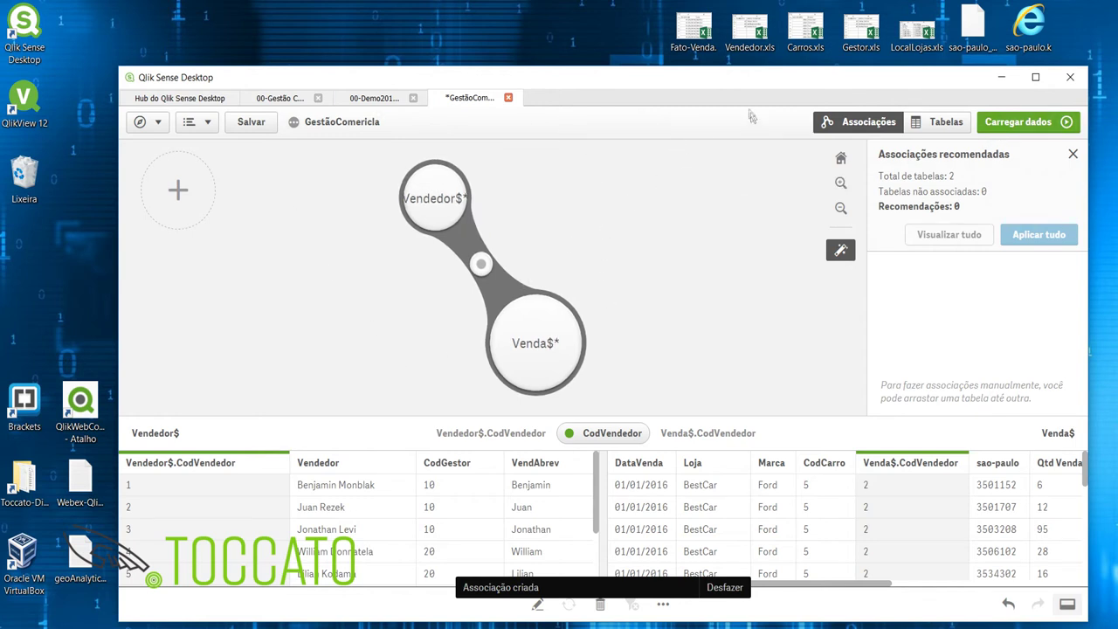
Add the Carro$ table from Carros.xls and the Gestor$ table from Gestor.xls to the app.
left_click_drag(800, 35, 564, 234)
left_click(1031, 611)
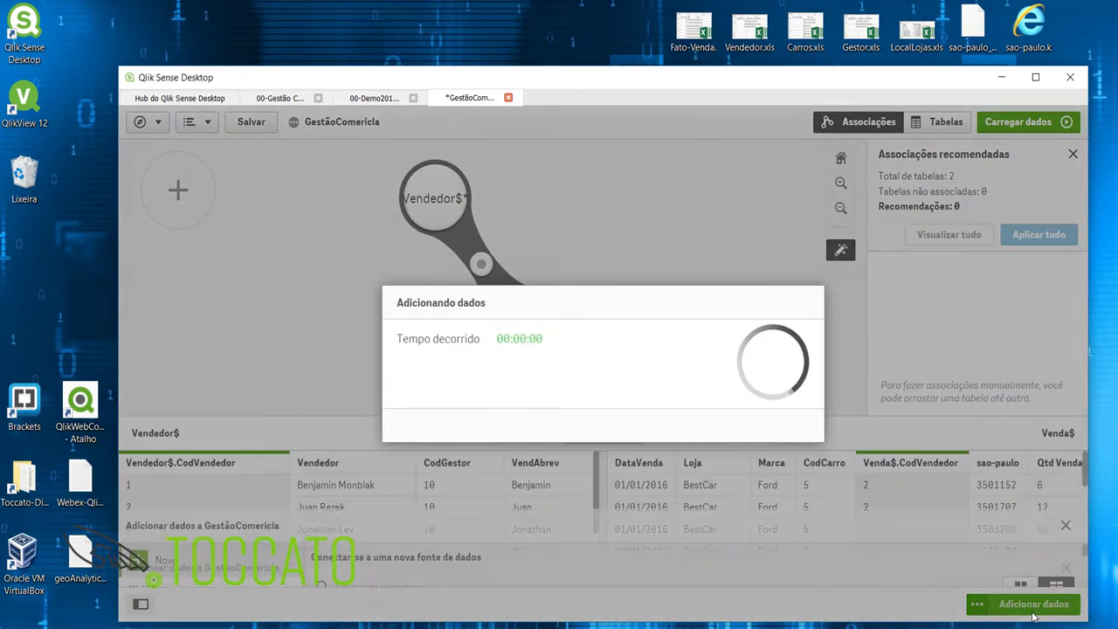
left_click_drag(855, 38, 625, 252)
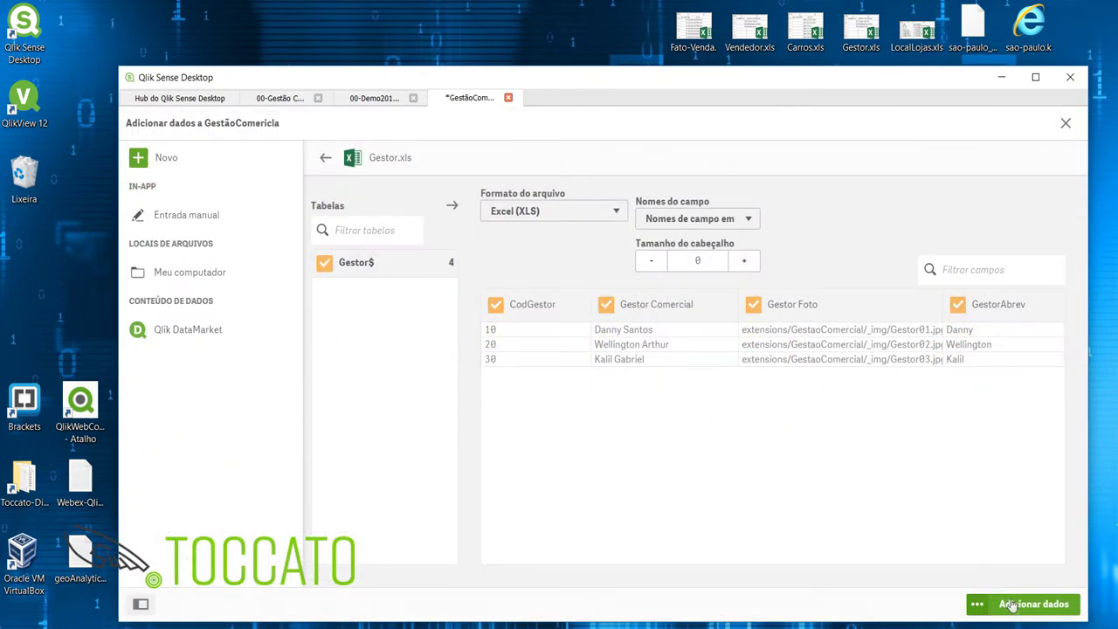
left_click(1024, 612)
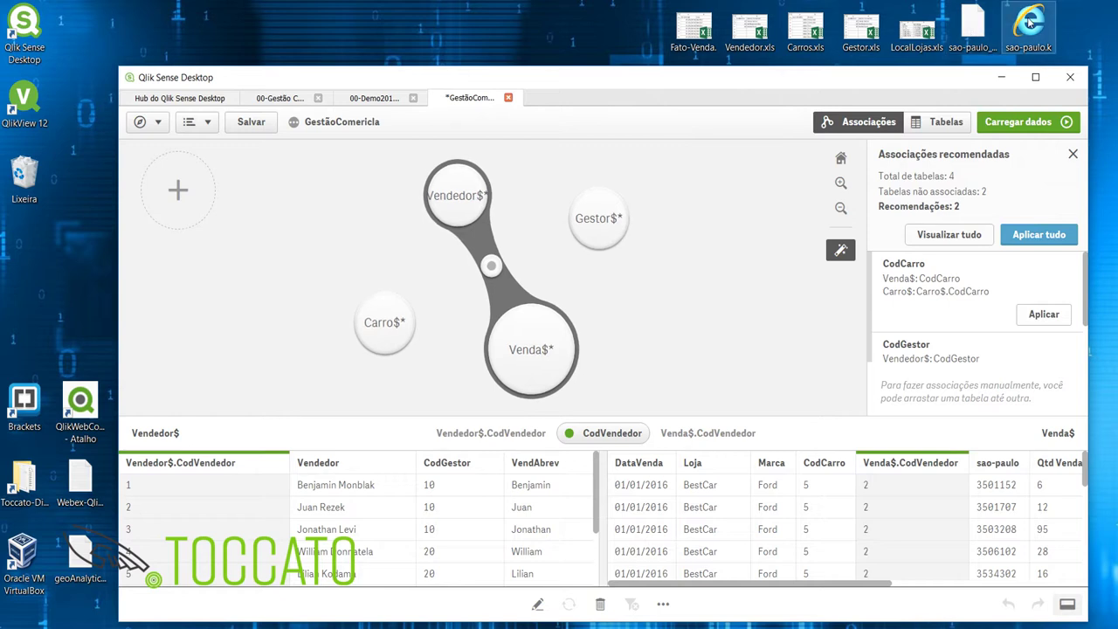
Add the data from sao-paulo_Atributos.qvd and the 35mu2500gsr.shp/Features table from sao-paulo.kml.
left_click_drag(971, 26, 683, 232)
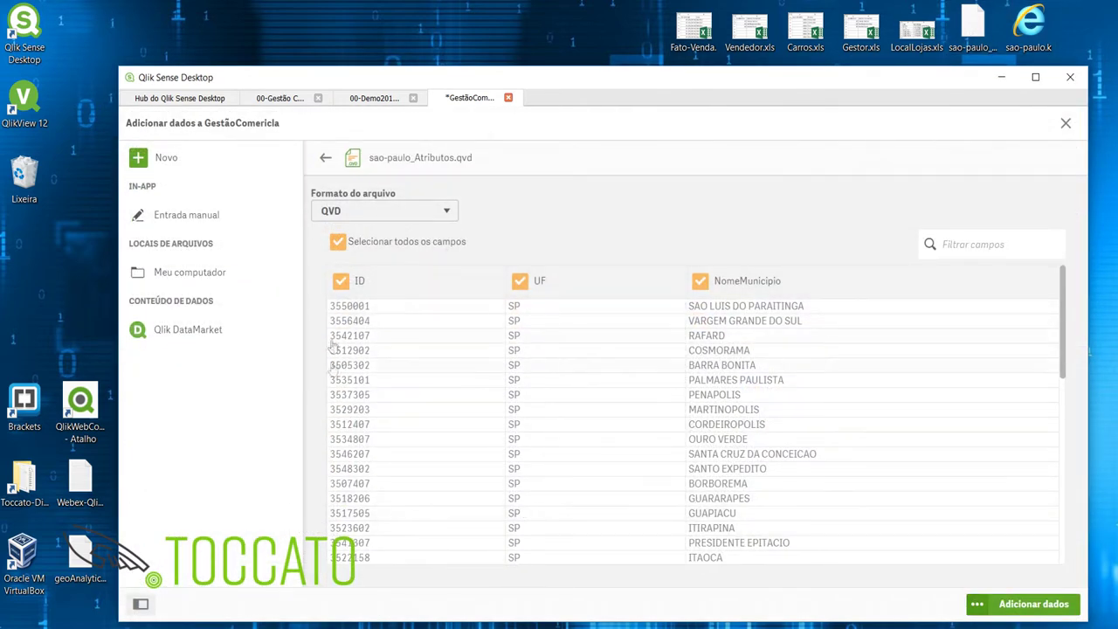
left_click(1017, 610)
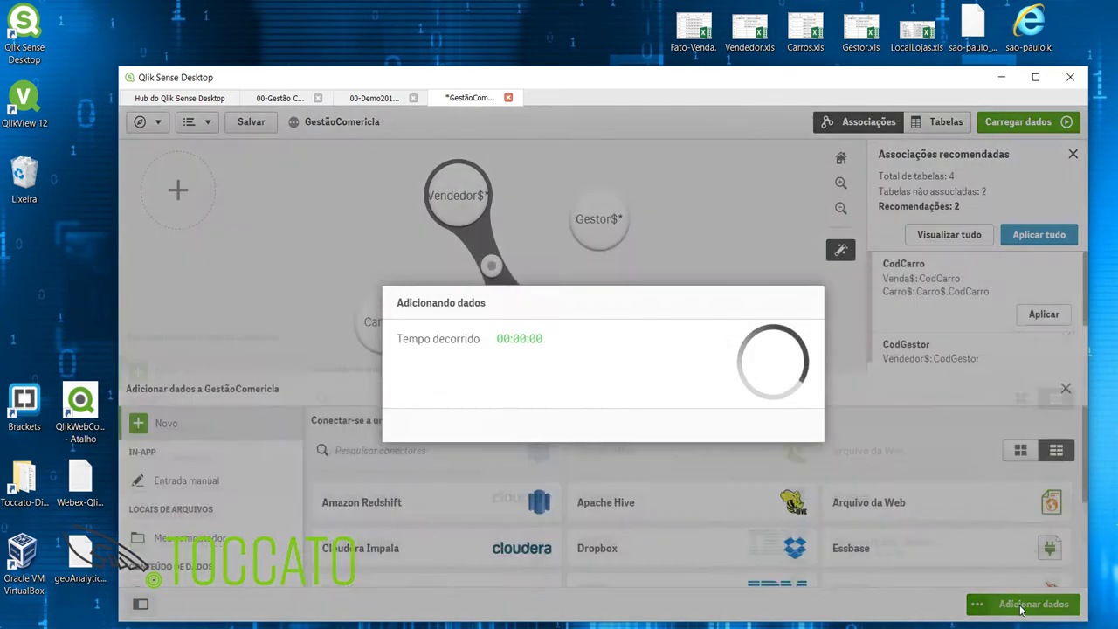
left_click_drag(1029, 31, 698, 262)
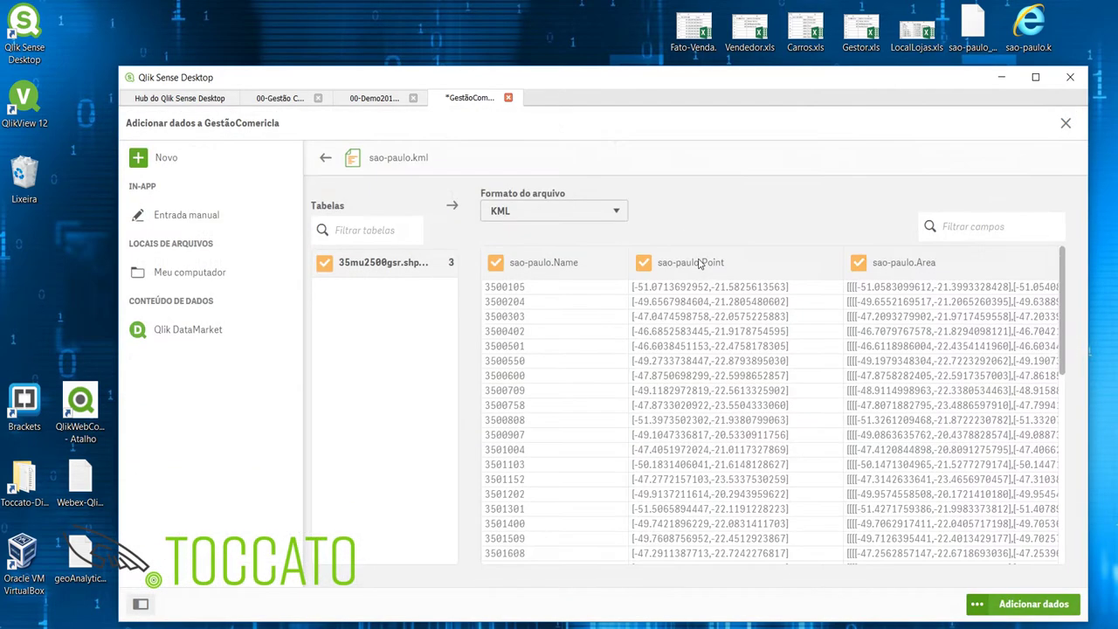
left_click(1033, 603)
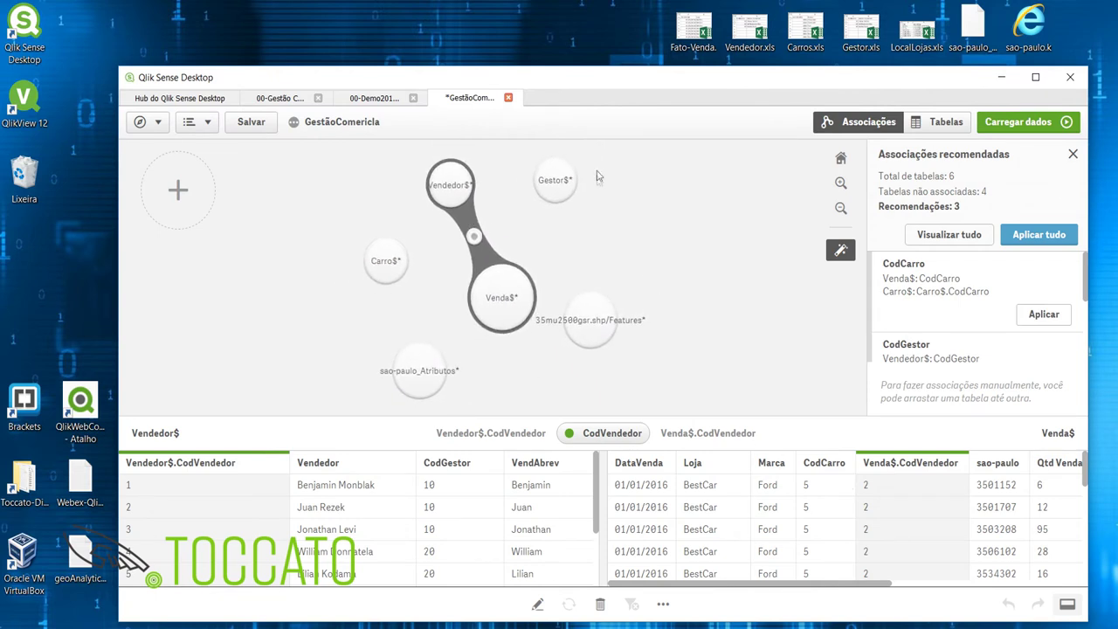
Check how well Gestor$ matches Venda$, and associate Gestor$ with Vendedor$ through CodGestor.
left_click(560, 195)
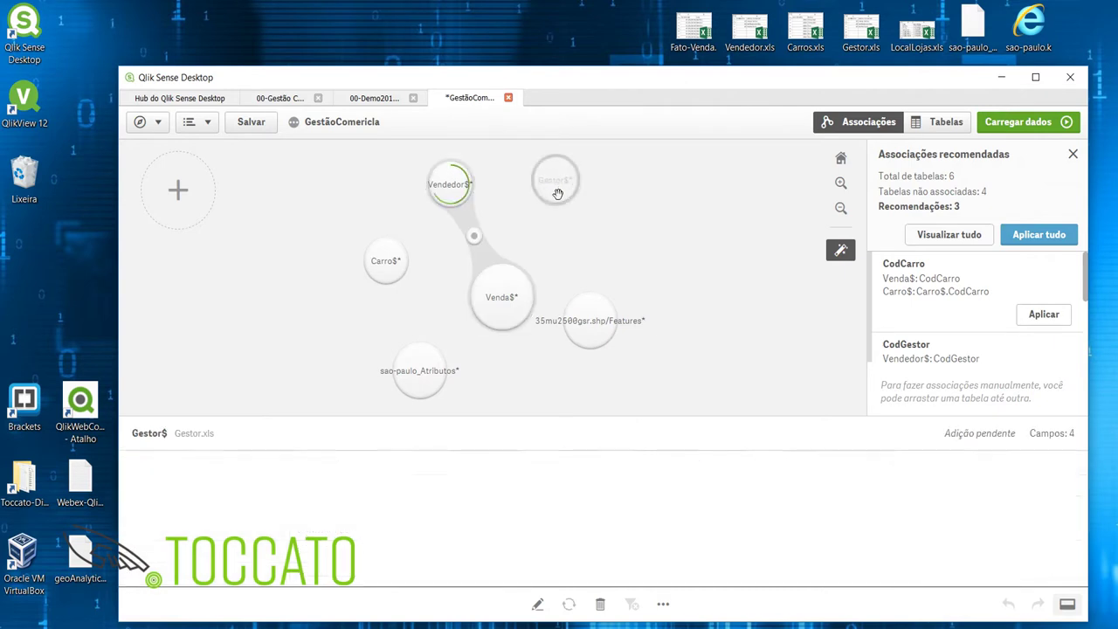
left_click_drag(560, 196, 520, 291)
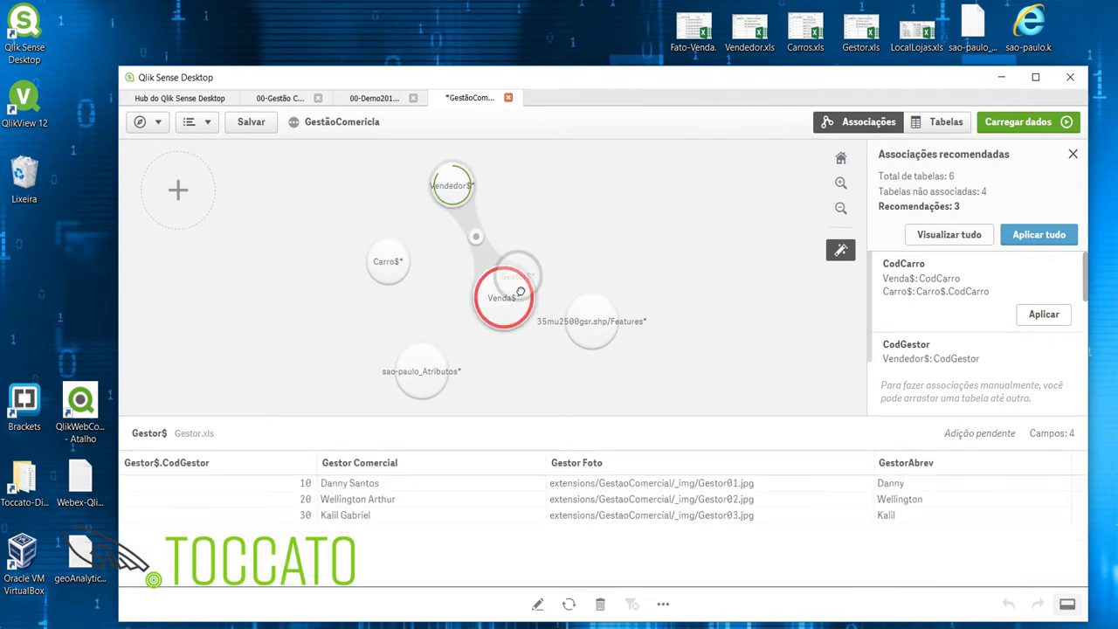
left_click_drag(520, 291, 479, 188)
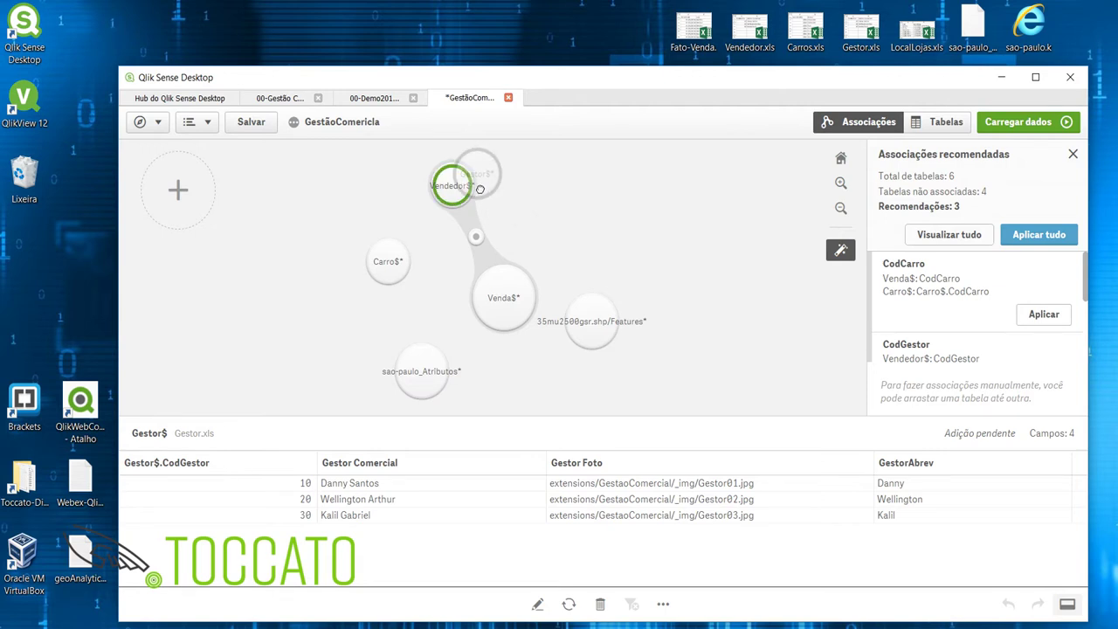
left_click_drag(480, 189, 479, 189)
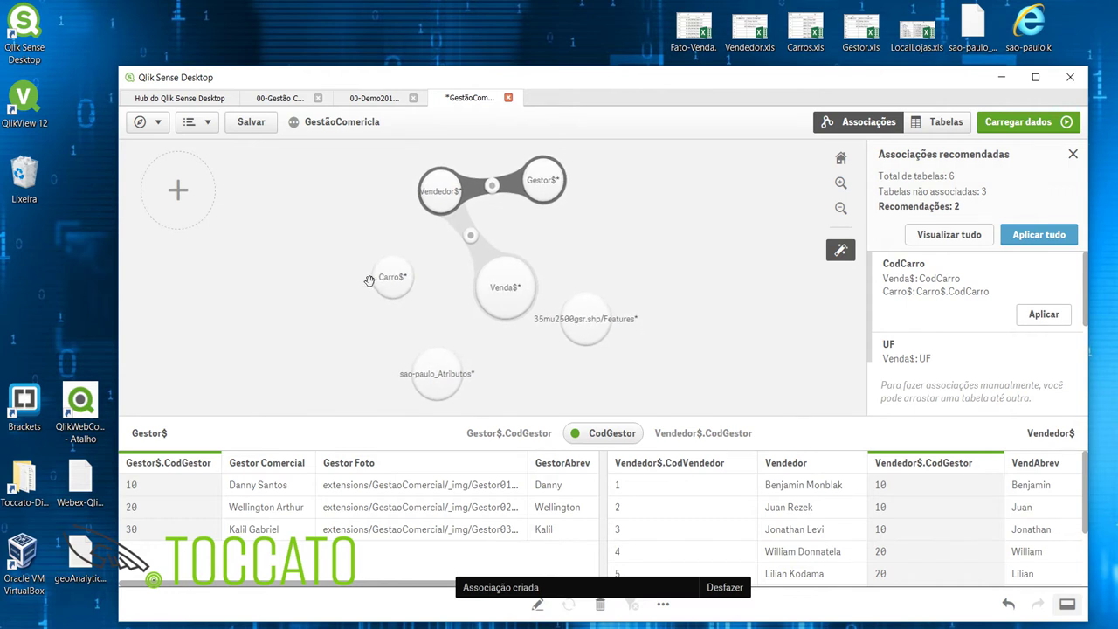
Associate Carro$ with Venda$ through CodCarro, and sao-paulo_Atributos with Venda$ through the ID and sao-paulo fields.
left_click_drag(389, 281, 474, 292)
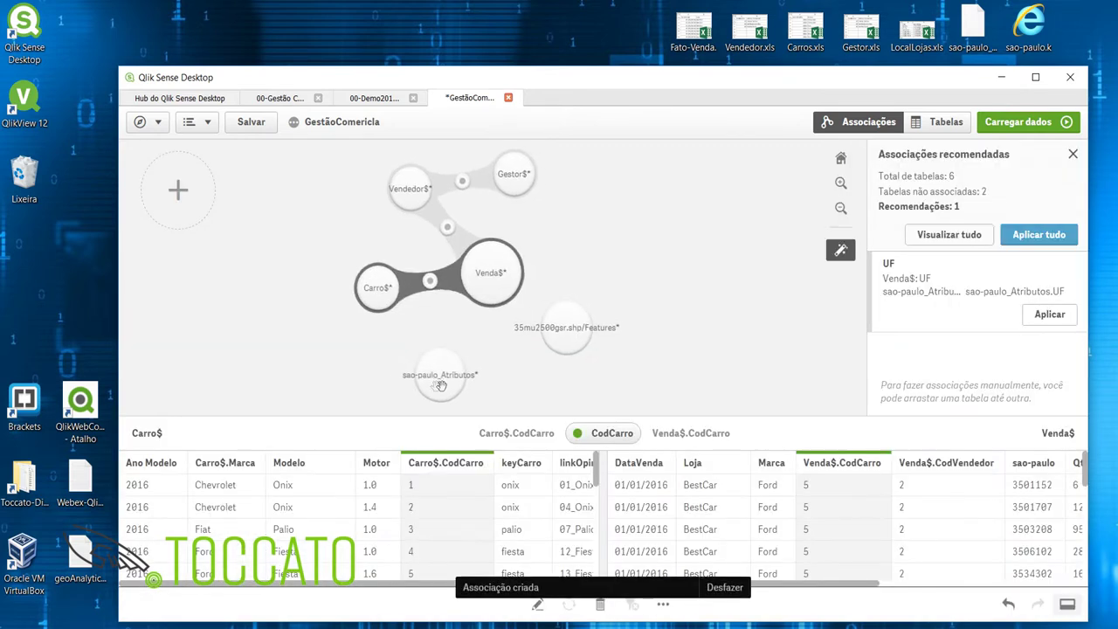
left_click_drag(465, 385, 564, 265)
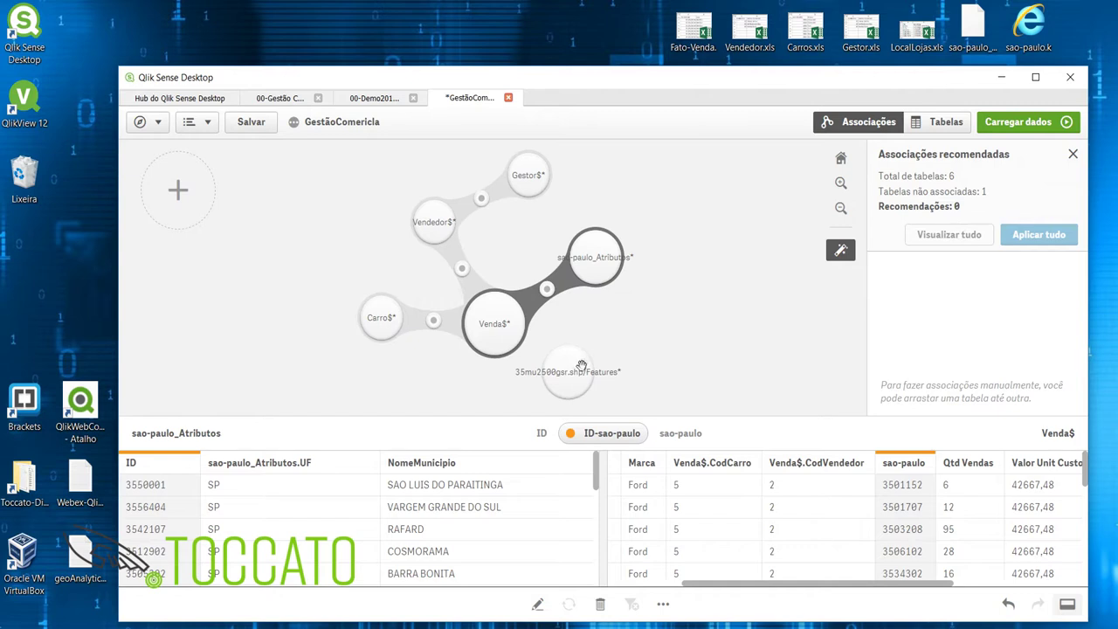
Associate 35mu2500gsr.shp/Features with Venda$ through the fields sao-paulo.Name and sao-paulo, and switch to the tables view.
left_click_drag(580, 366, 552, 367)
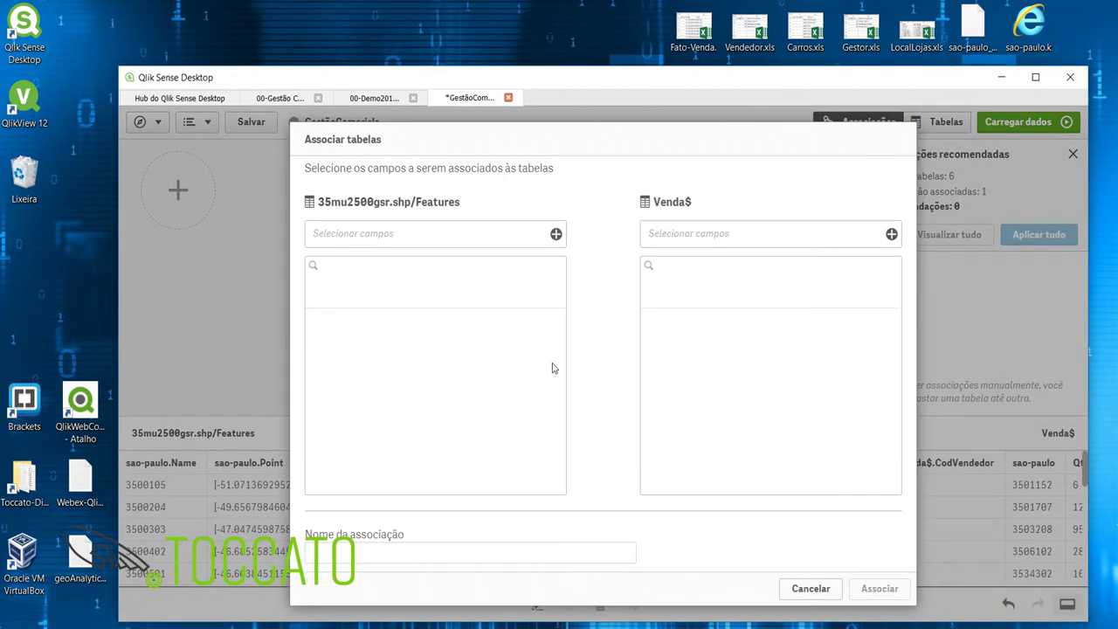
left_click(455, 239)
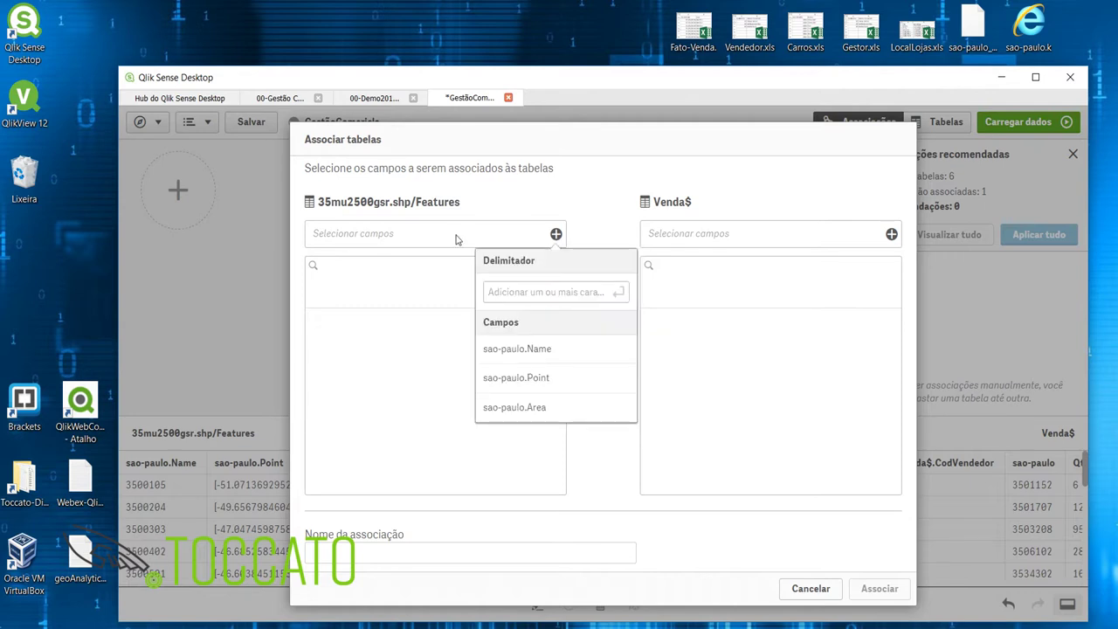
left_click(549, 352)
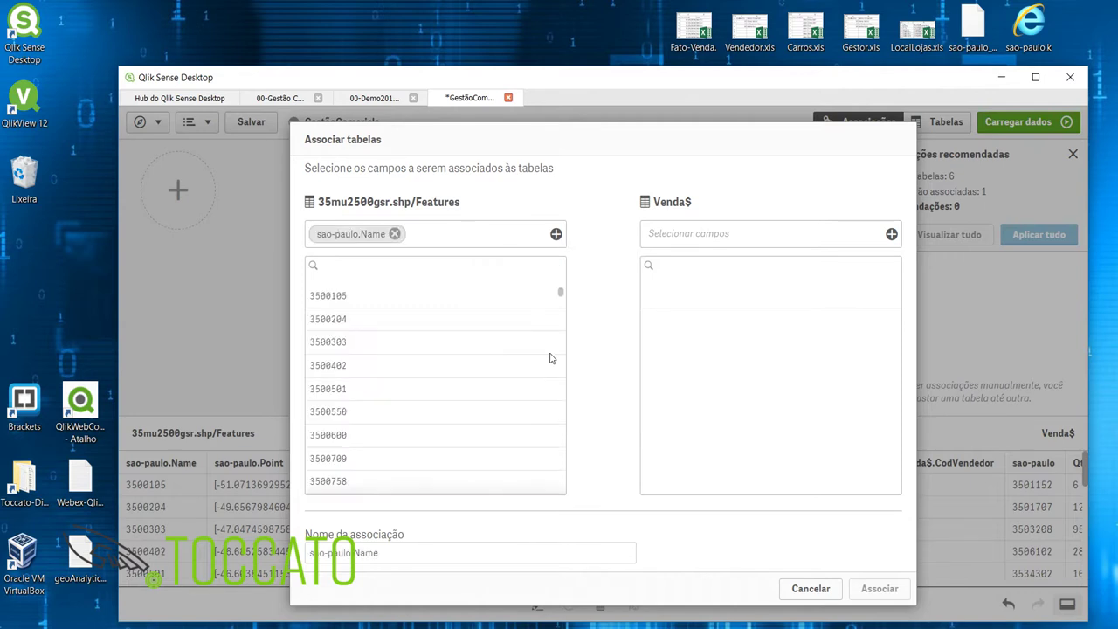
left_click(761, 236)
scroll(899, 458, "down", 1)
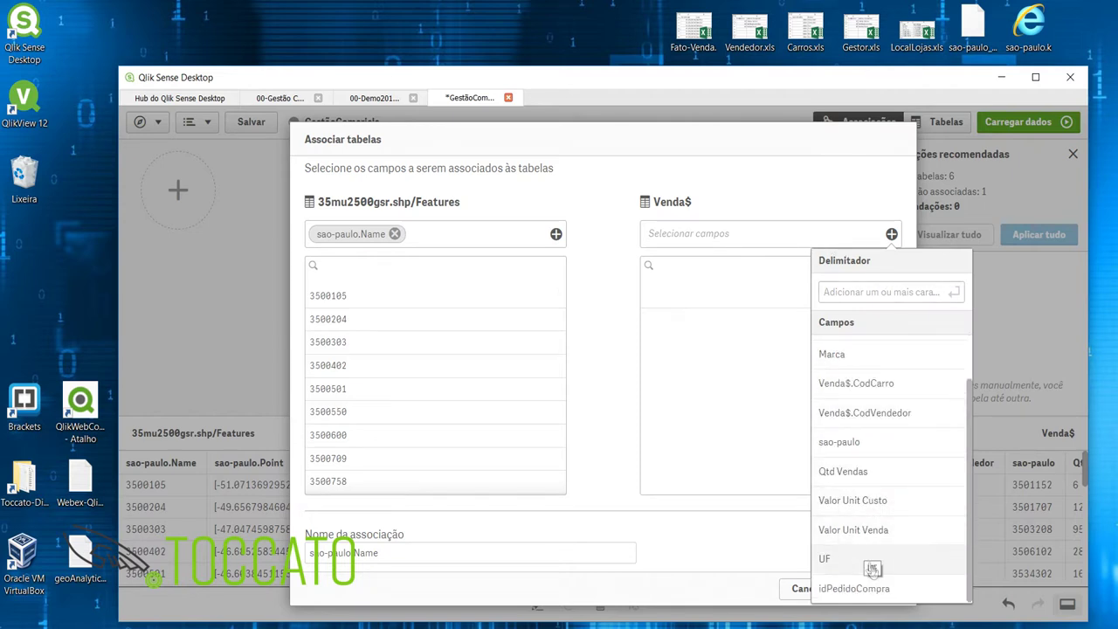
left_click(856, 445)
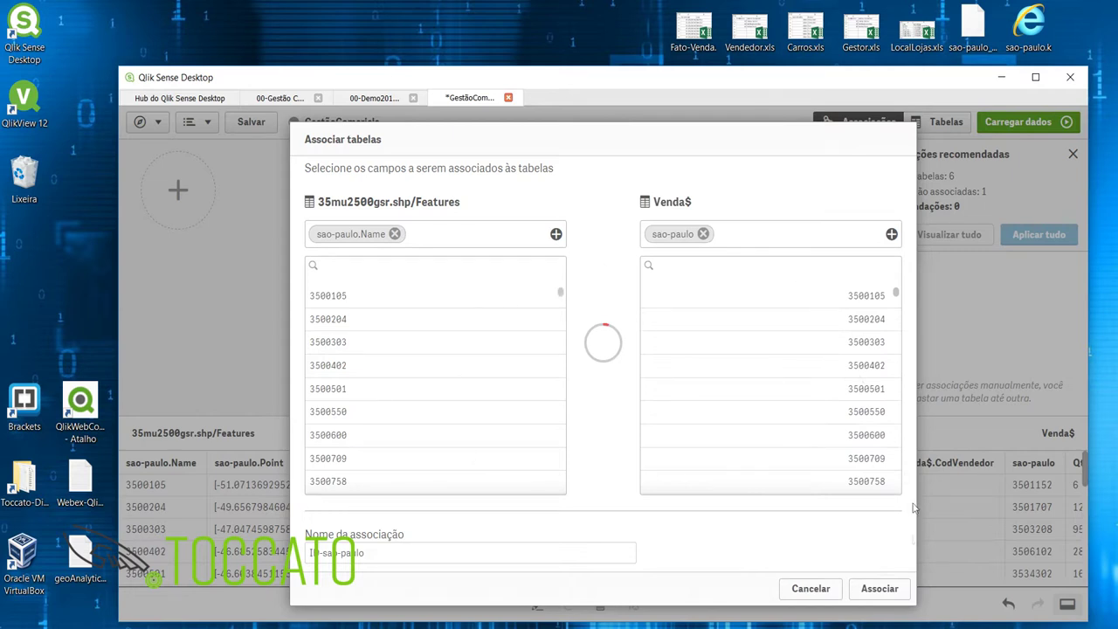
left_click(880, 589)
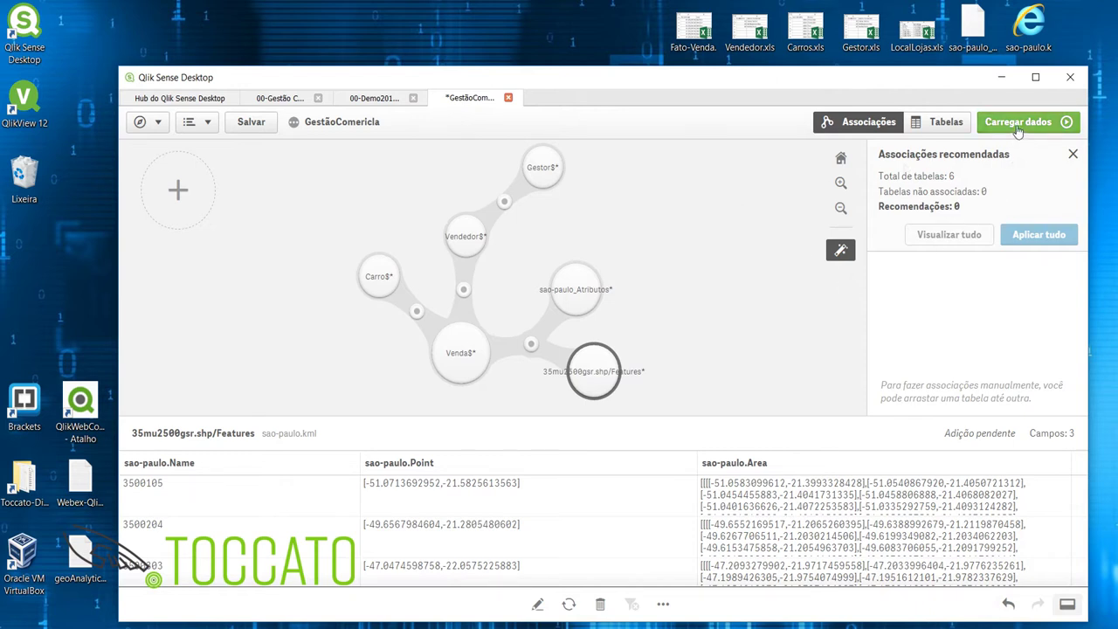
left_click(946, 123)
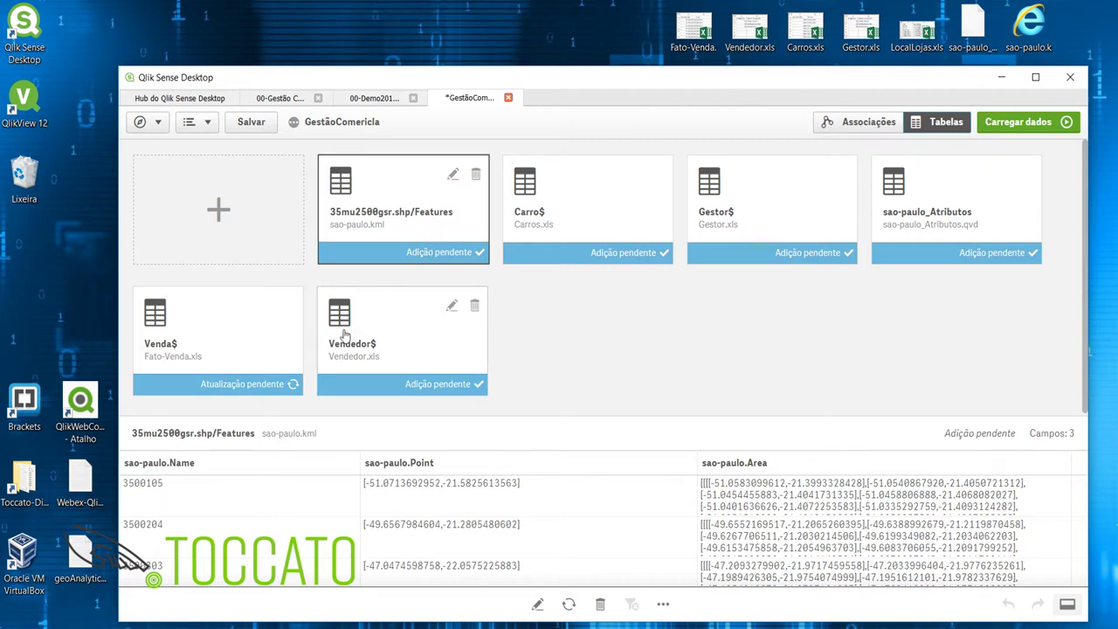
Add a calculated field named Total de Vendas to the Venda$ table with the expression [Qtd Vendas] * [Valor Unit Venda].
left_click(233, 329)
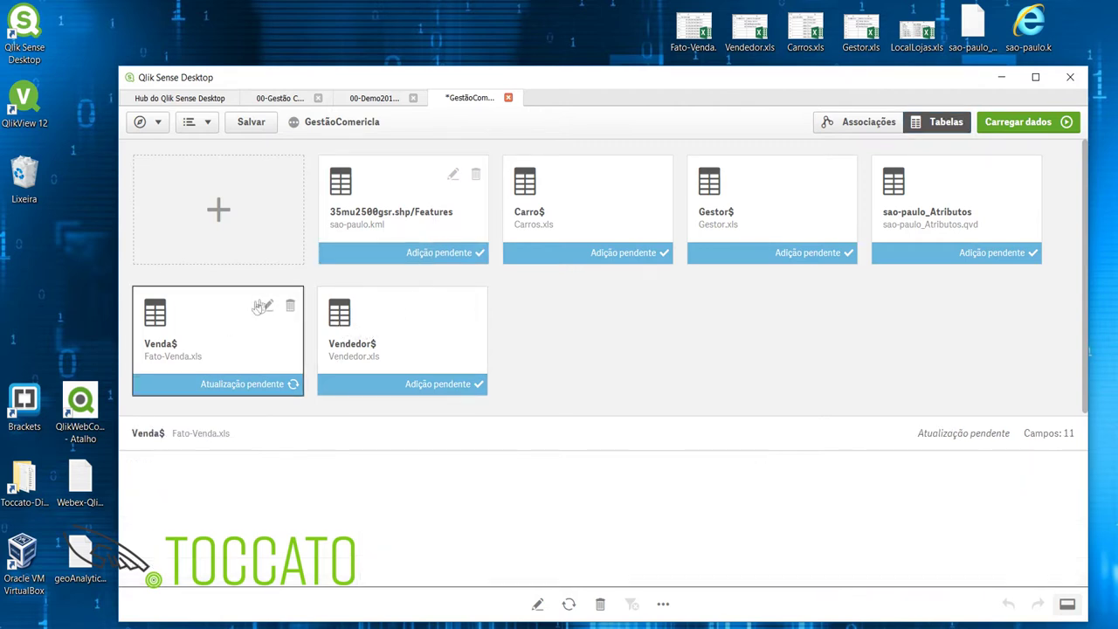
left_click(268, 308)
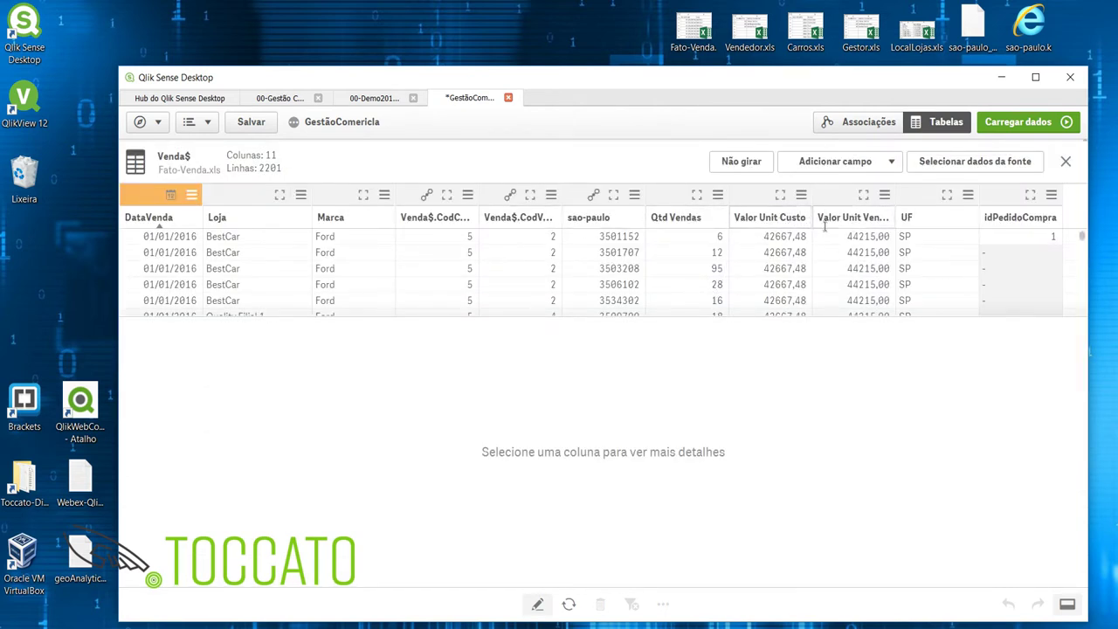
left_click(841, 165)
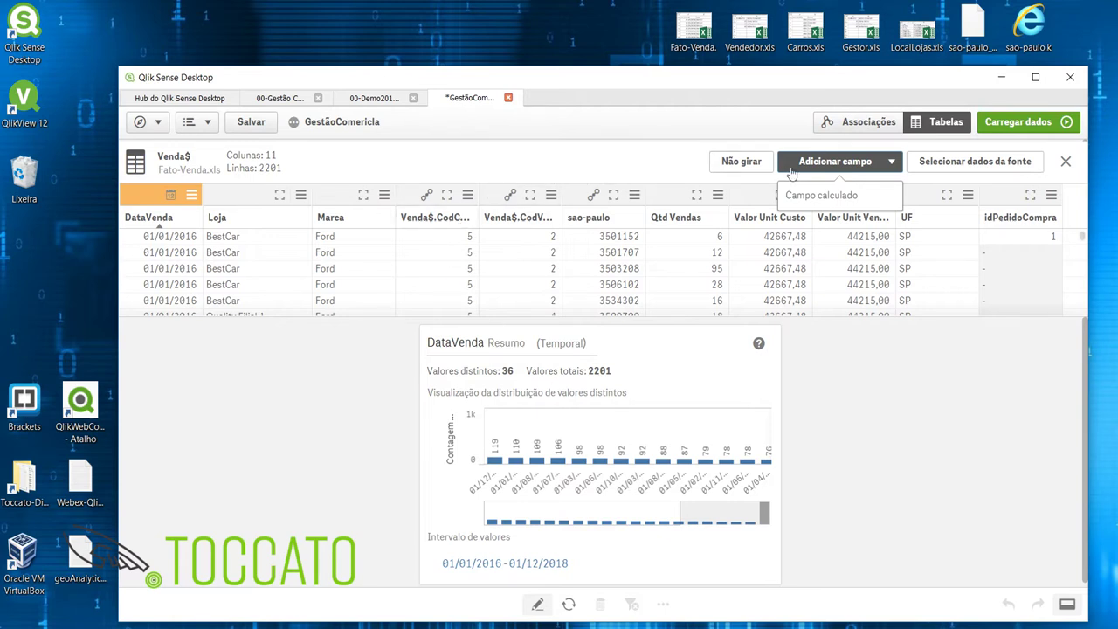
left_click(819, 198)
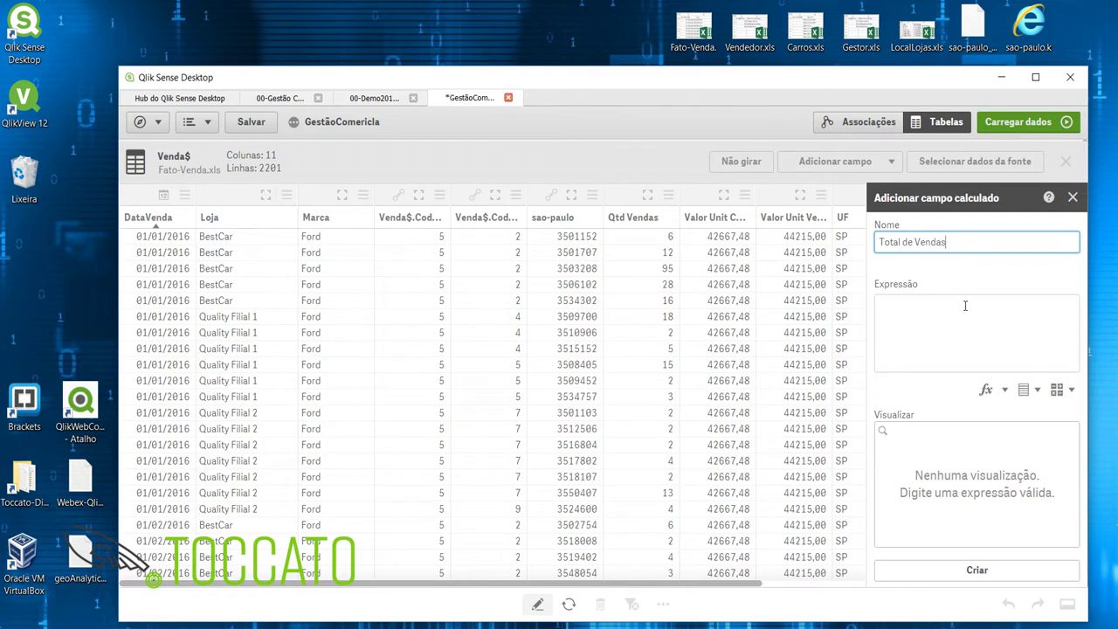
left_click(970, 326)
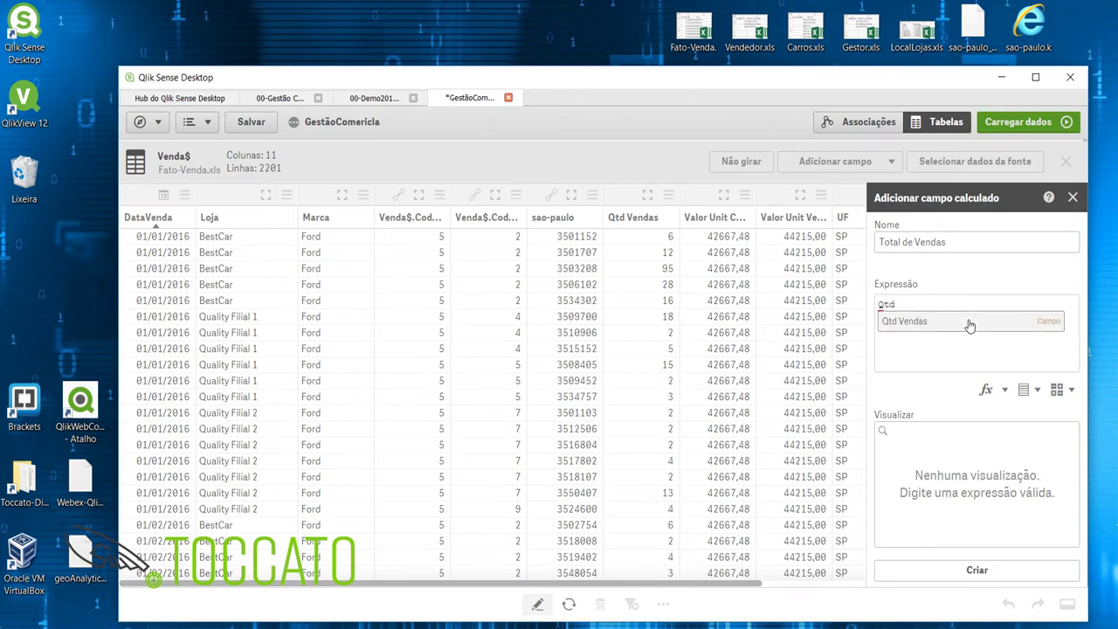
left_click(970, 322)
type("* ")
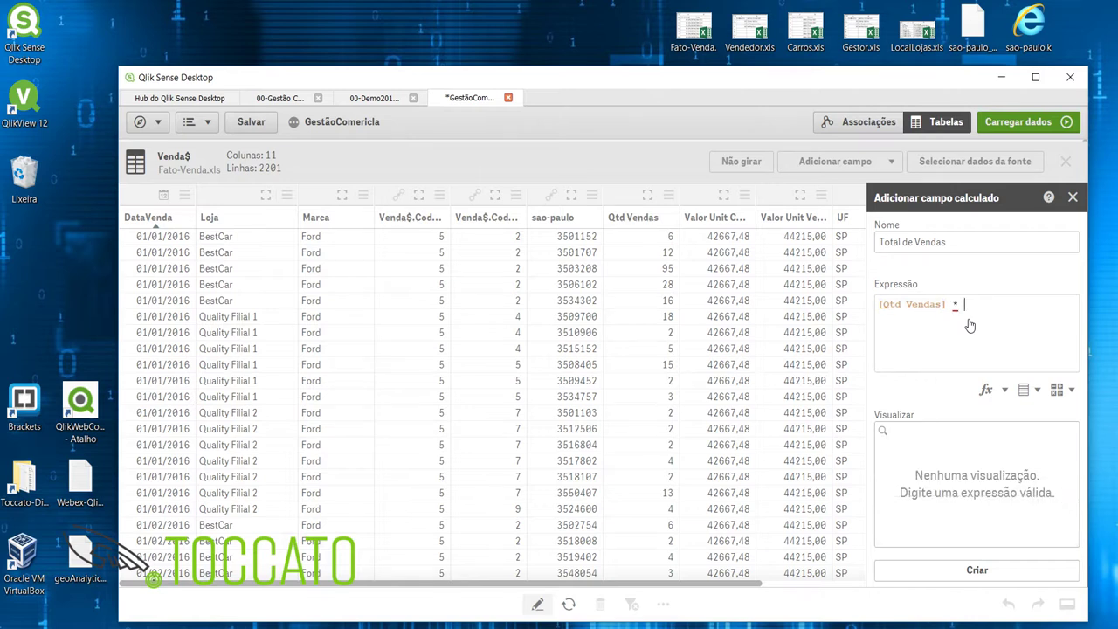
type("Valor")
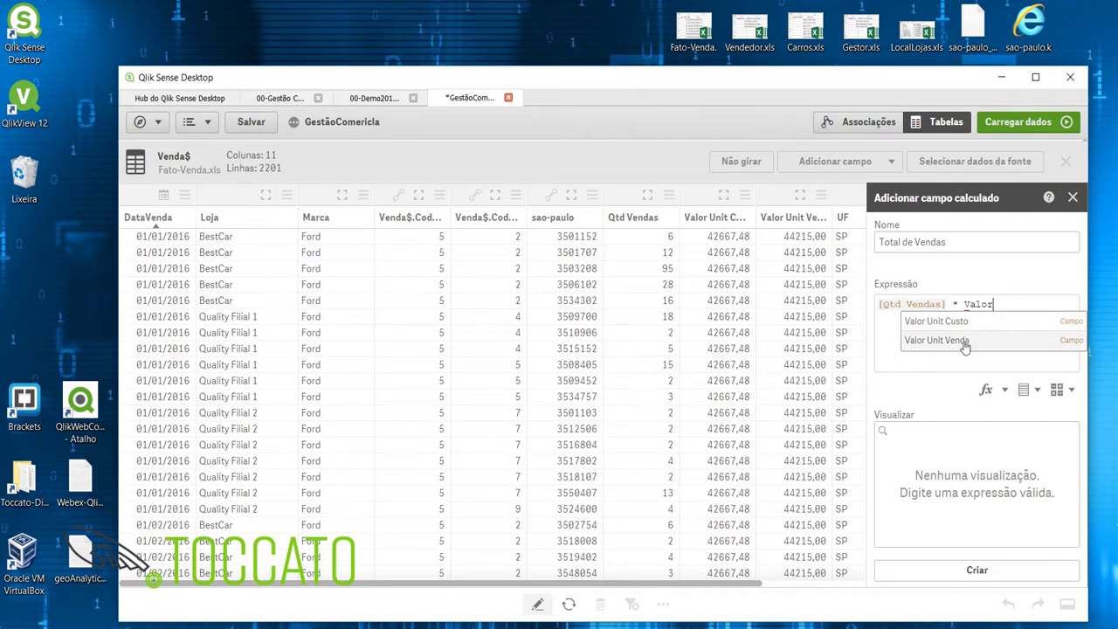
left_click(964, 347)
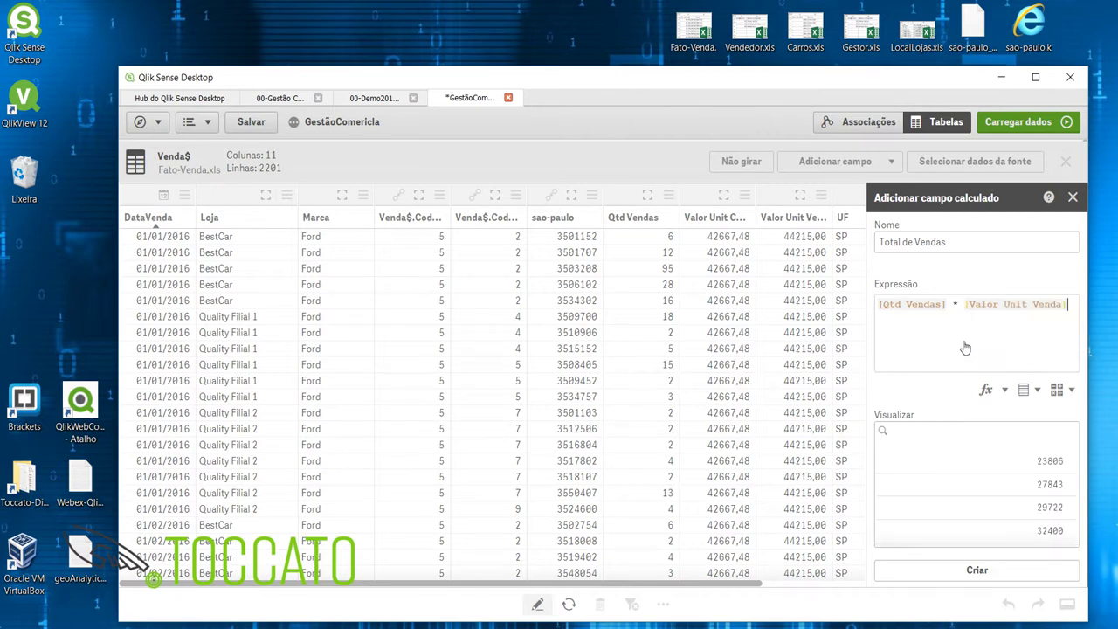
left_click(975, 571)
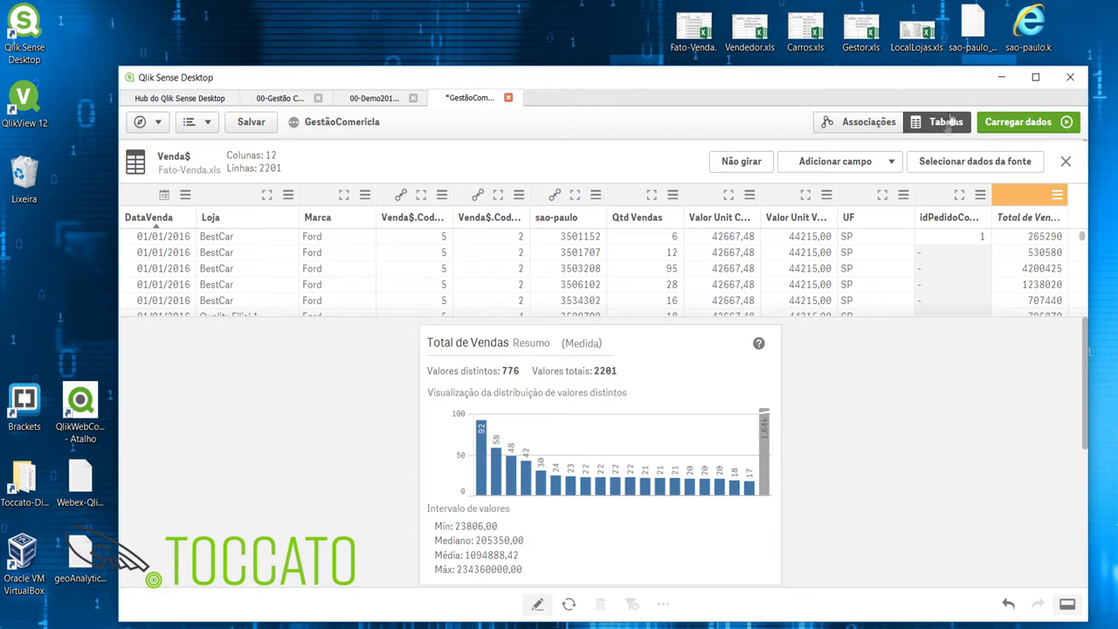
Load the data, open the new sheet for editing in a maximized window, and look through the available fields.
left_click(1011, 127)
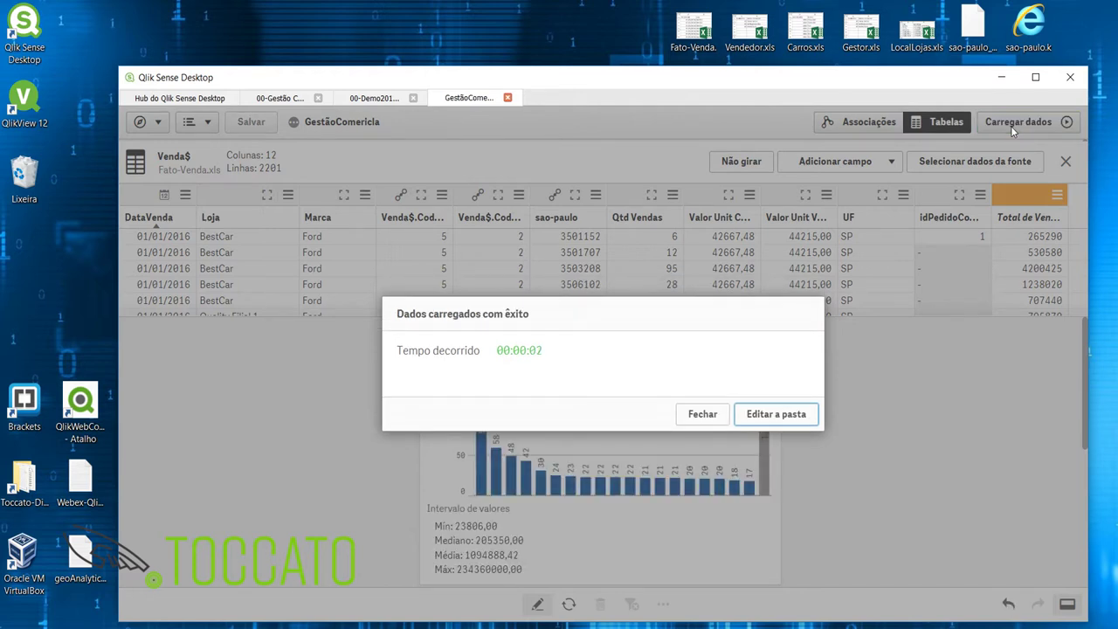
left_click(772, 427)
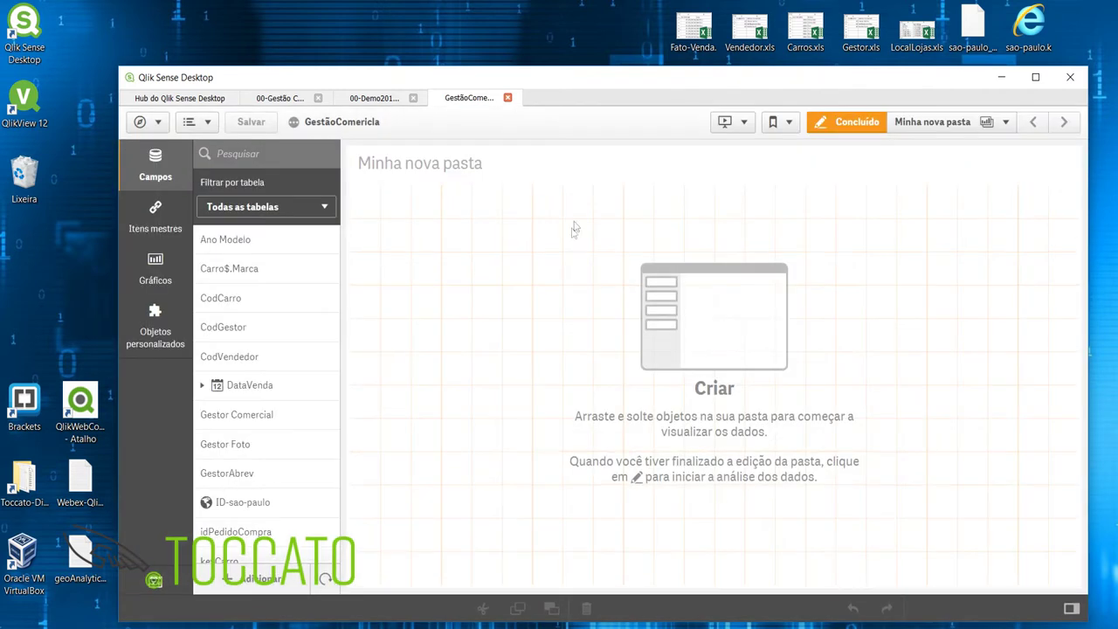
left_click(1035, 77)
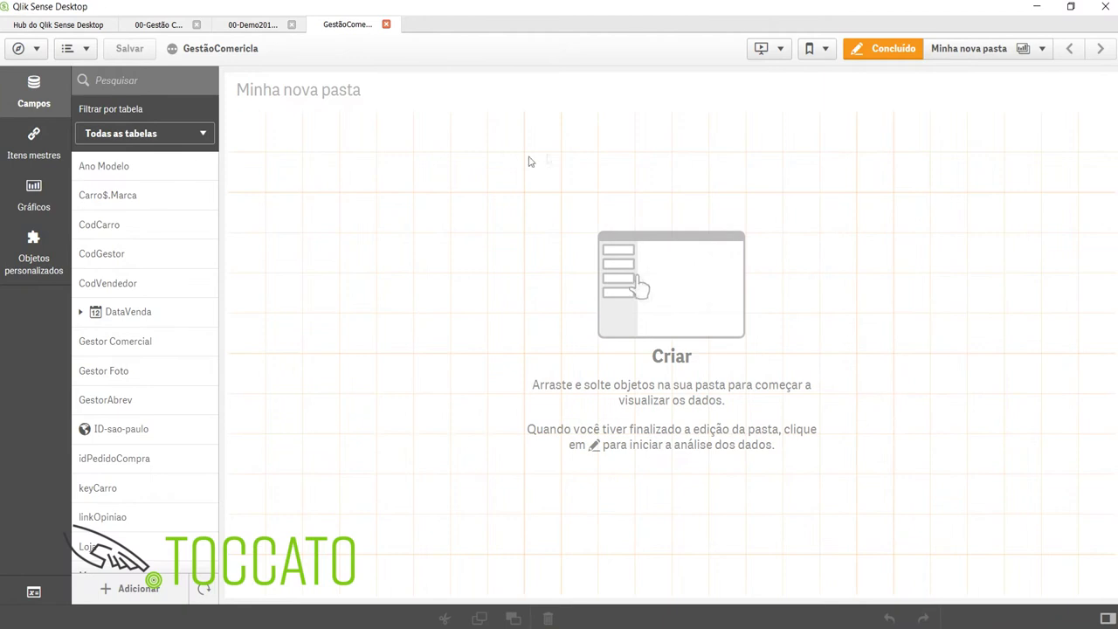
scroll(178, 425, "down", 3)
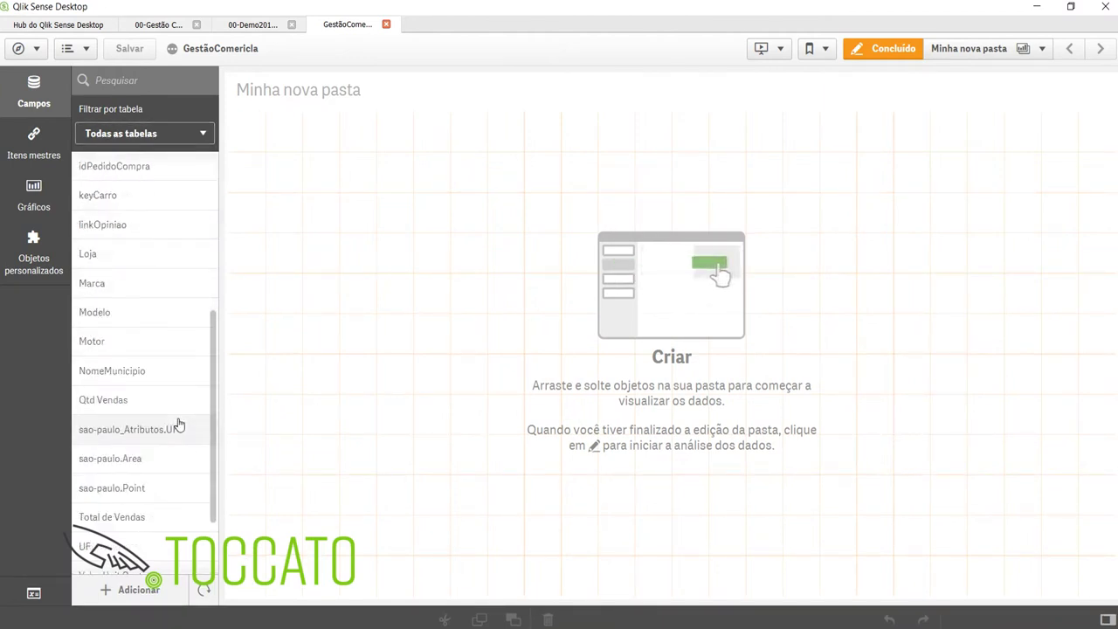
scroll(178, 425, "up", 3)
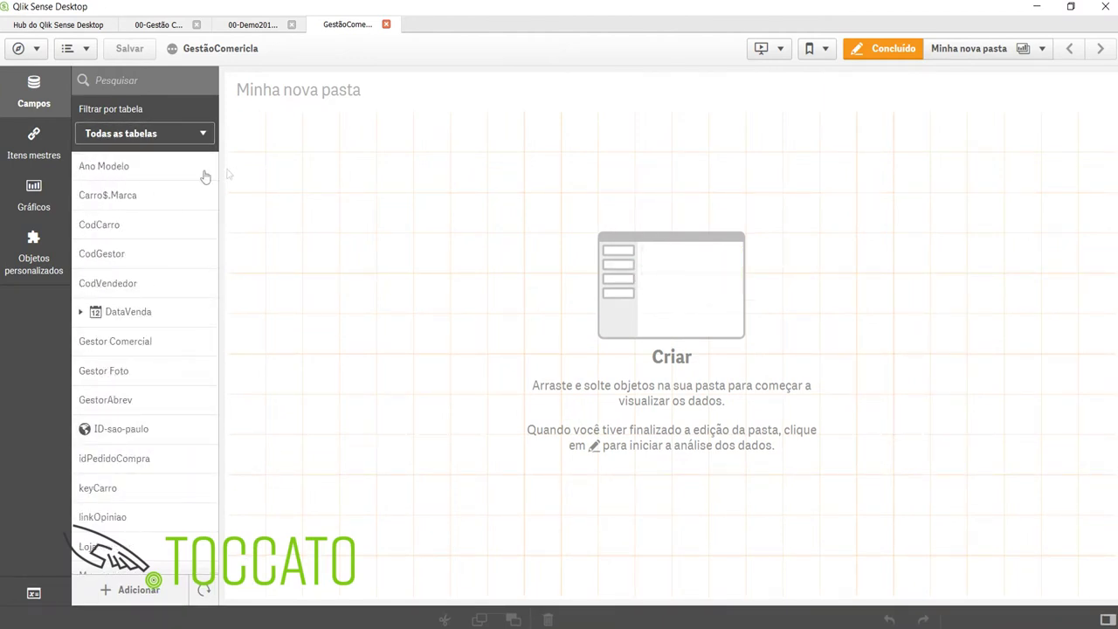
Place a bar chart on the sheet and use the field Vendedor as its dimension.
left_click(35, 197)
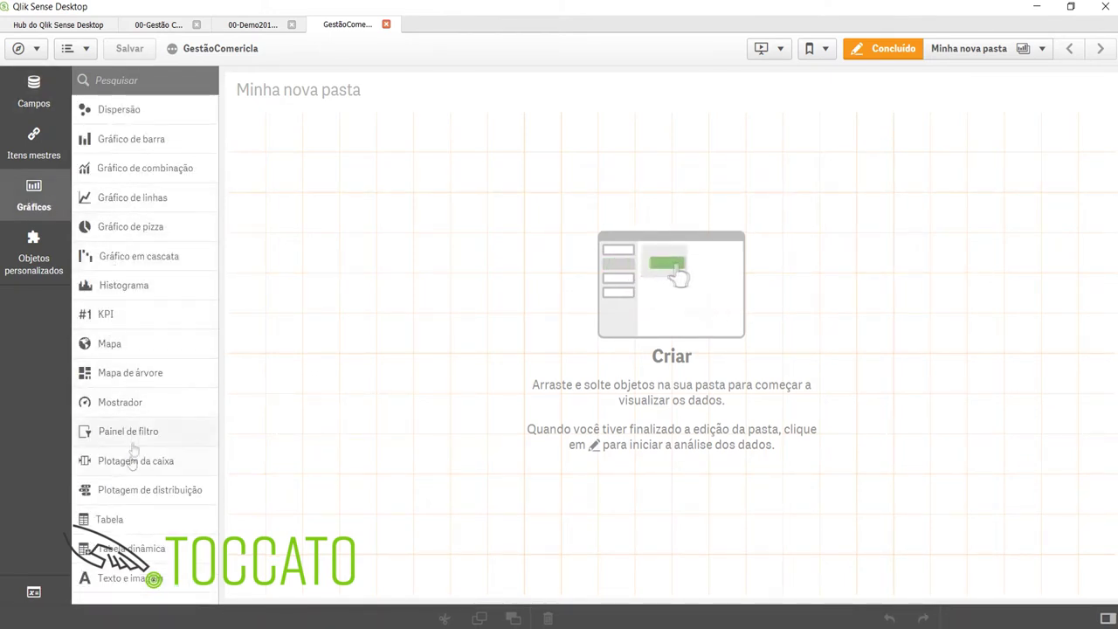
left_click_drag(122, 148, 357, 229)
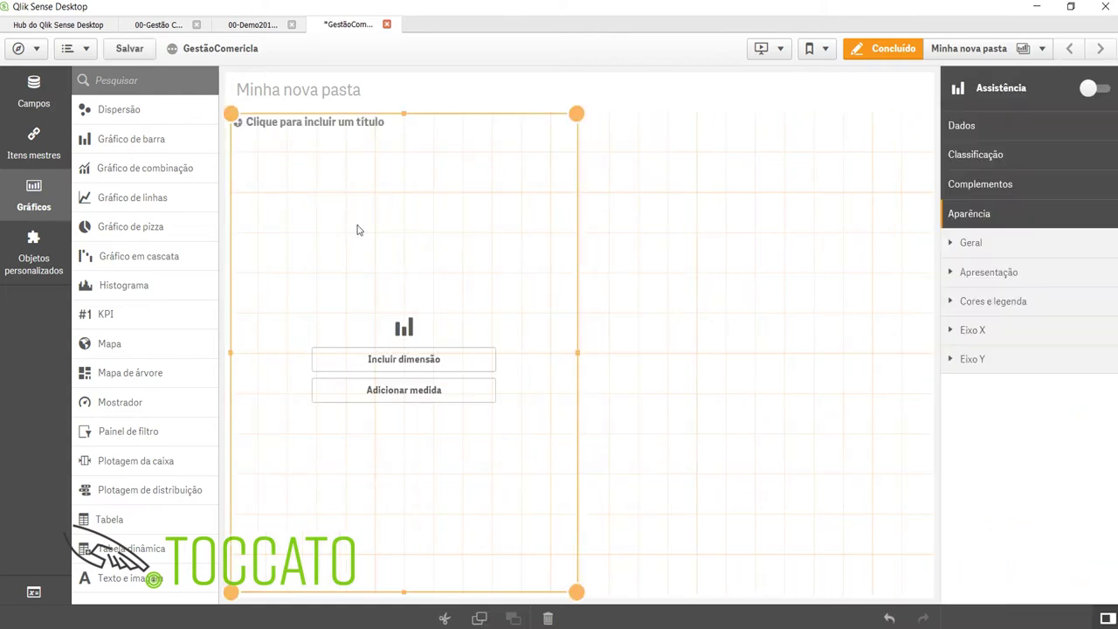
left_click(441, 364)
type("Vendor")
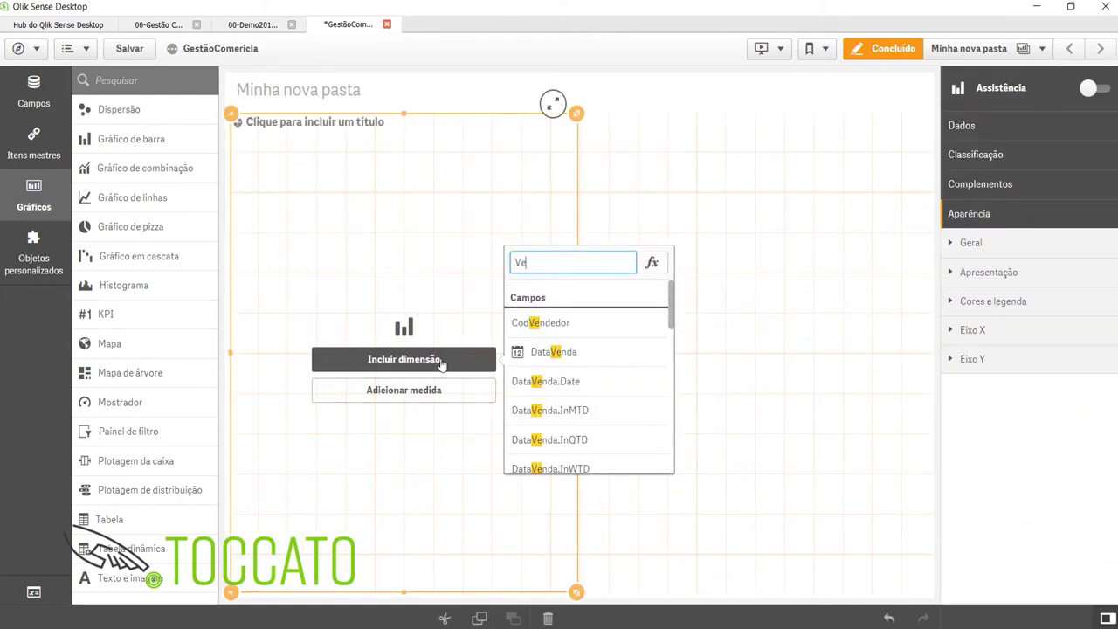
key("BackSpace")
key("BackSpace")
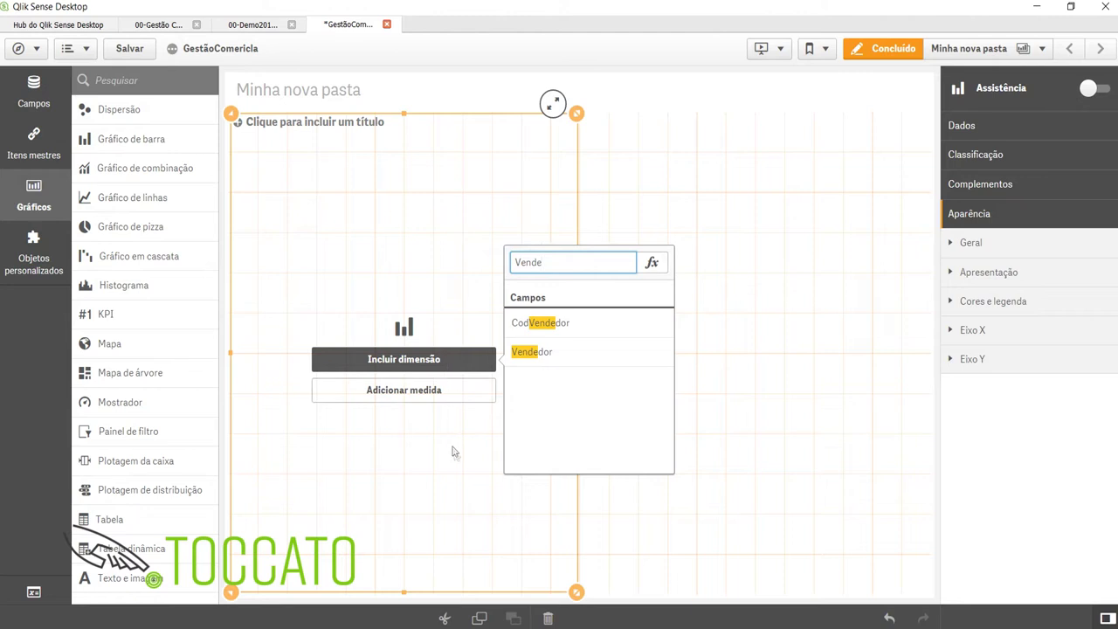
left_click(553, 354)
Add the measure Sum([Total de Vendas]) to the bar chart and shorten the chart by four grid rows from its lower edge.
left_click(479, 392)
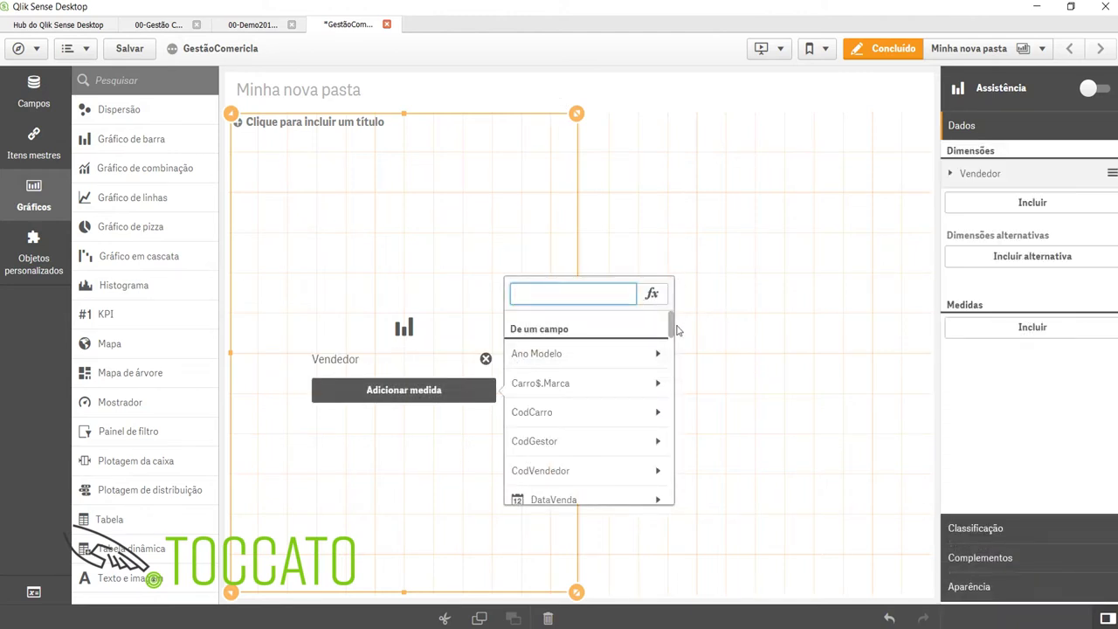
left_click_drag(671, 328, 669, 467)
left_click(534, 491)
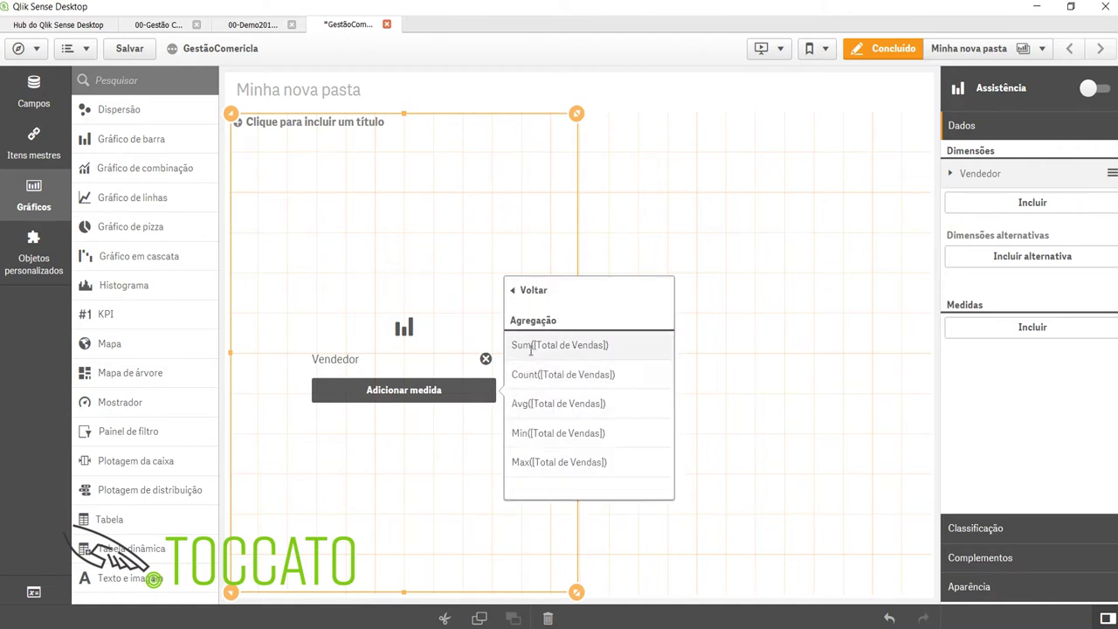
left_click(530, 346)
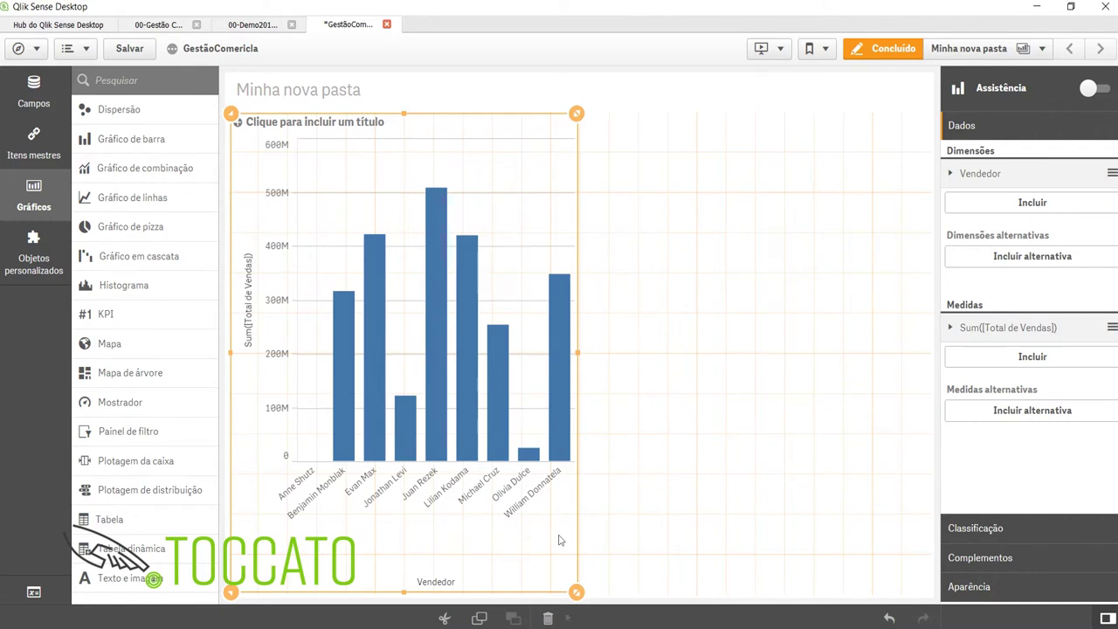
left_click_drag(576, 594, 578, 432)
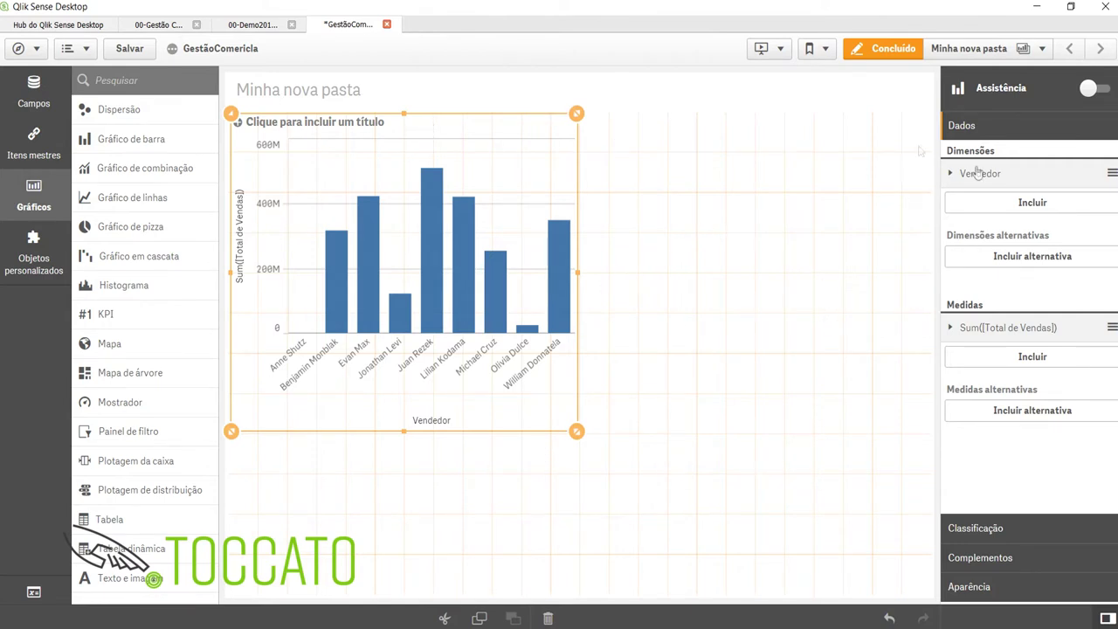
Give Sum([Total de Vendas]) first priority over Vendedor in the bar chart's sorting order.
left_click(997, 588)
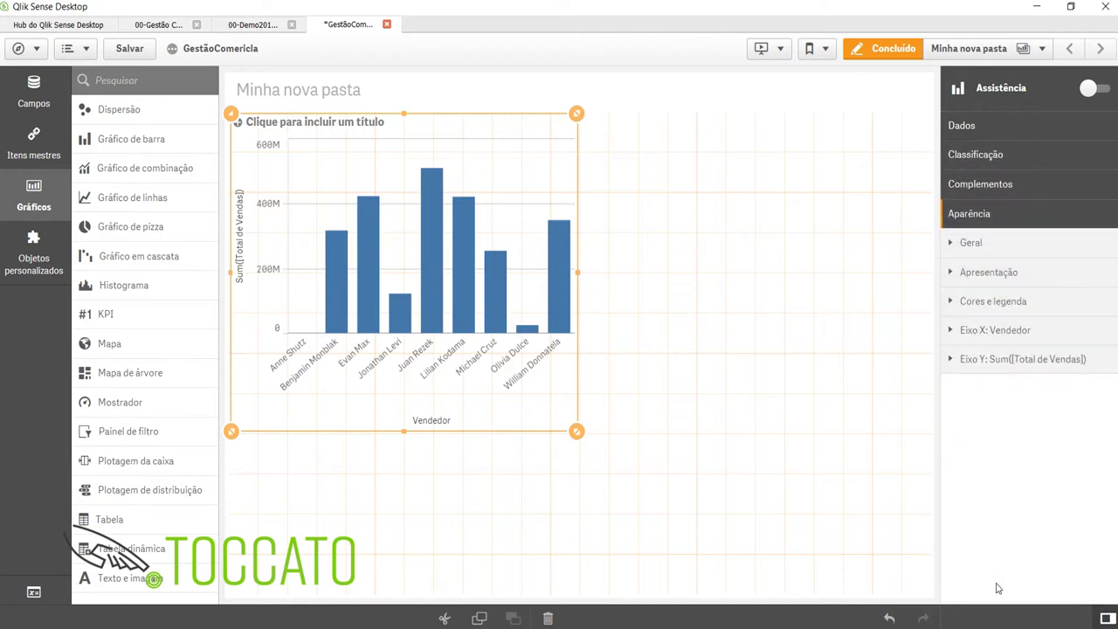
left_click(952, 304)
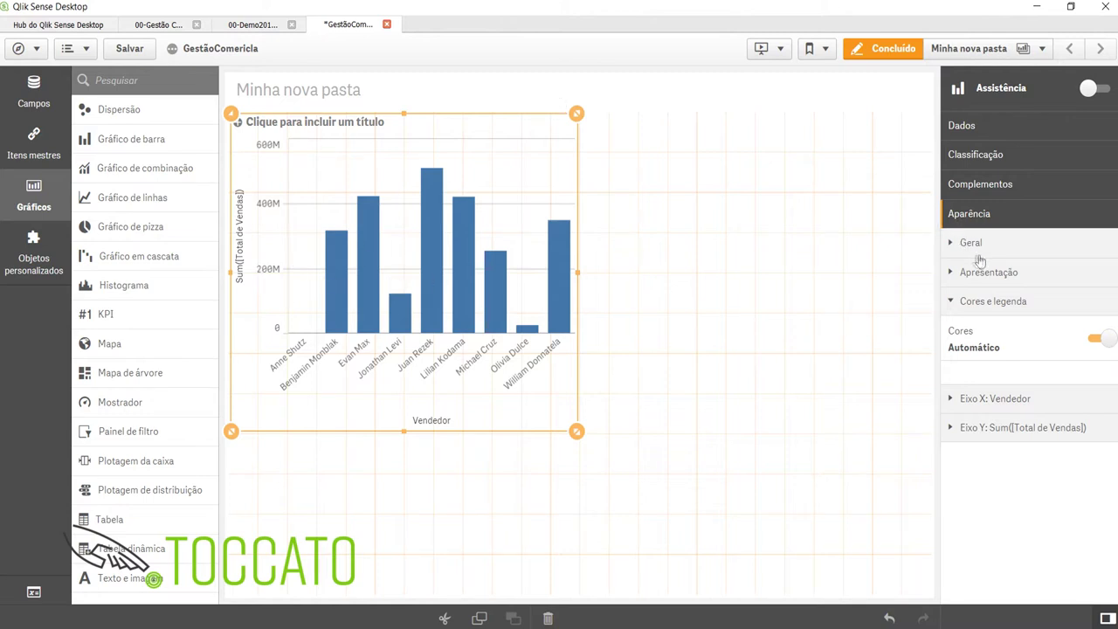
left_click(969, 157)
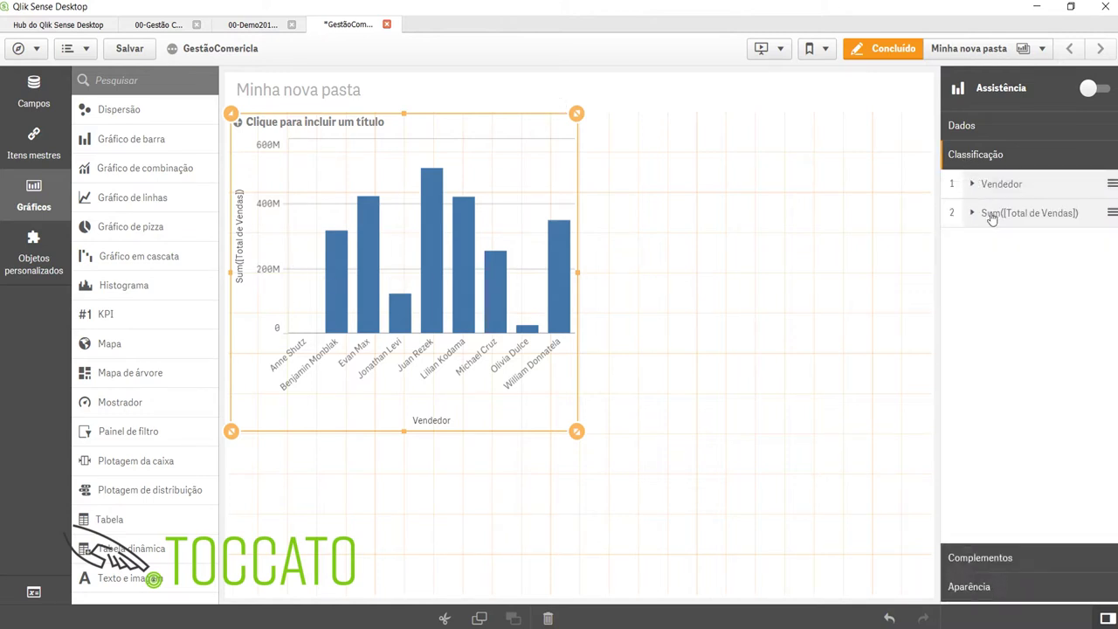
left_click_drag(993, 217, 1002, 184)
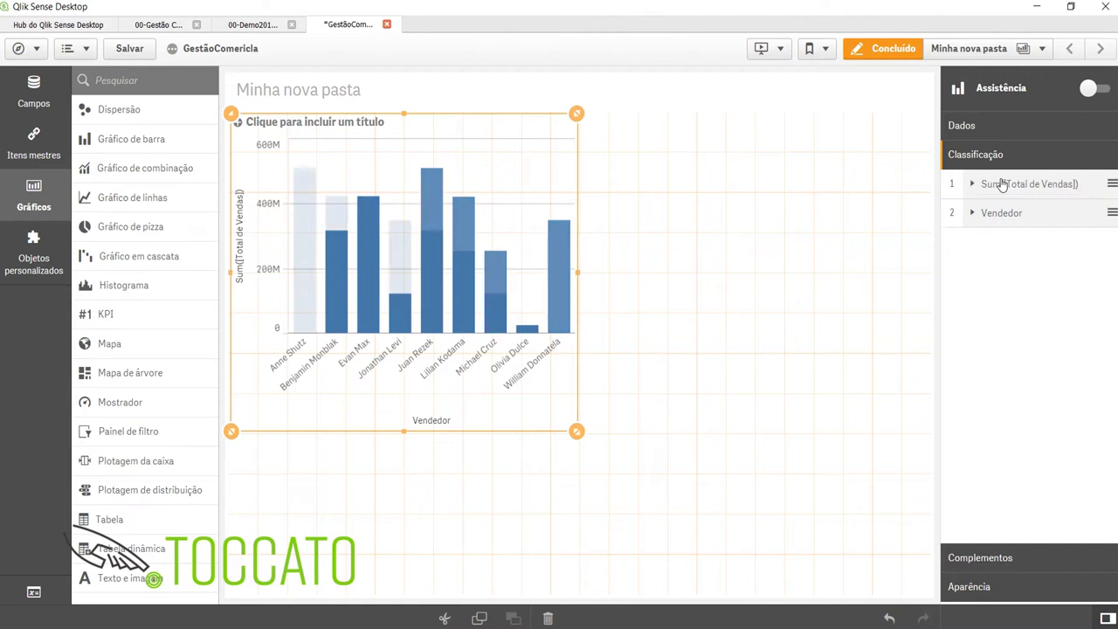
Customize the bar chart's colours by measure, using the Gradiente divergente scheme with reversed colours.
left_click(969, 587)
left_click(1093, 337)
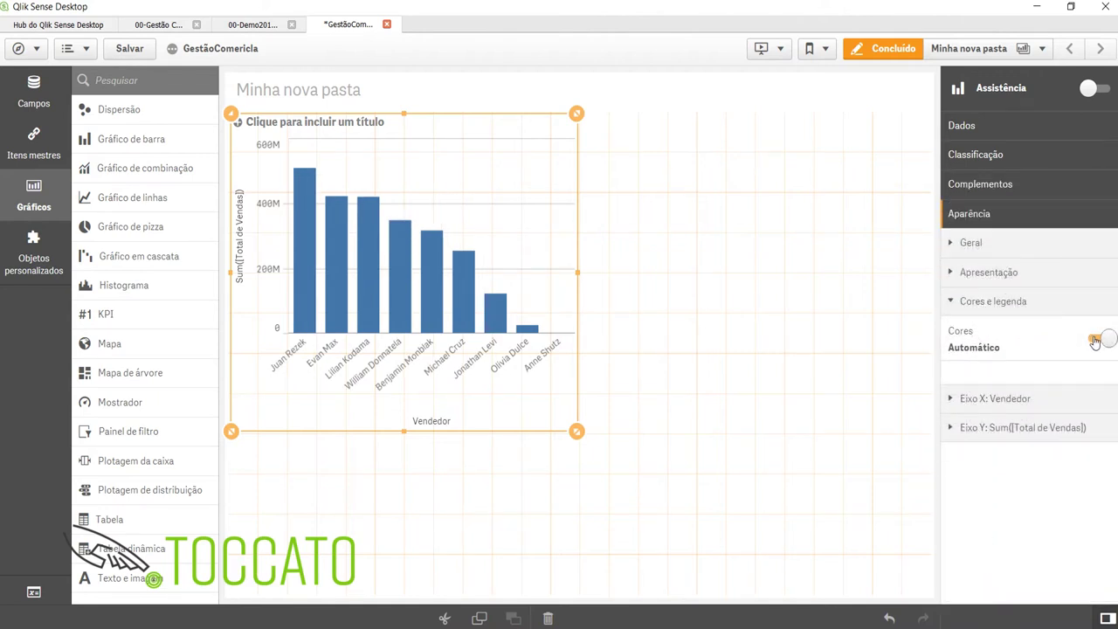
left_click(1051, 376)
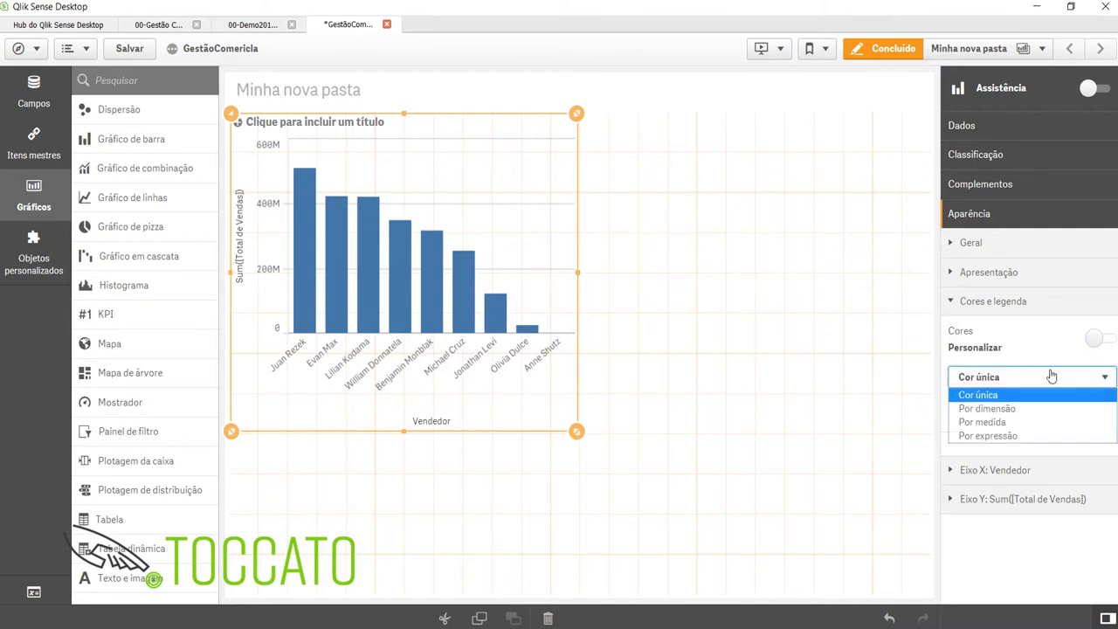
left_click(1012, 423)
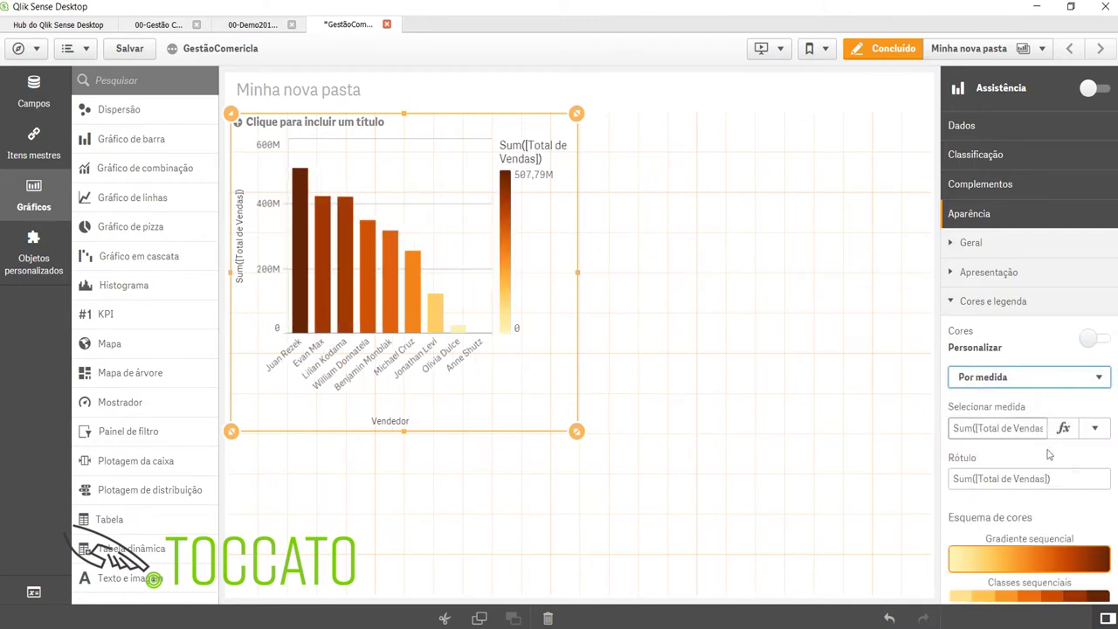
scroll(1029, 393, "down", 5)
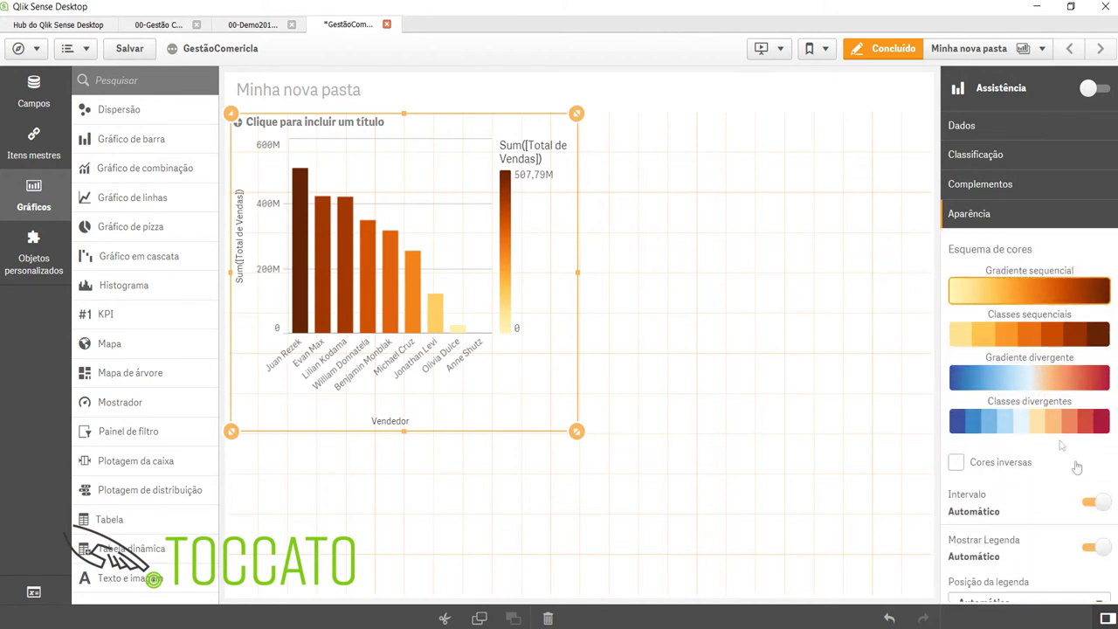
left_click(1029, 377)
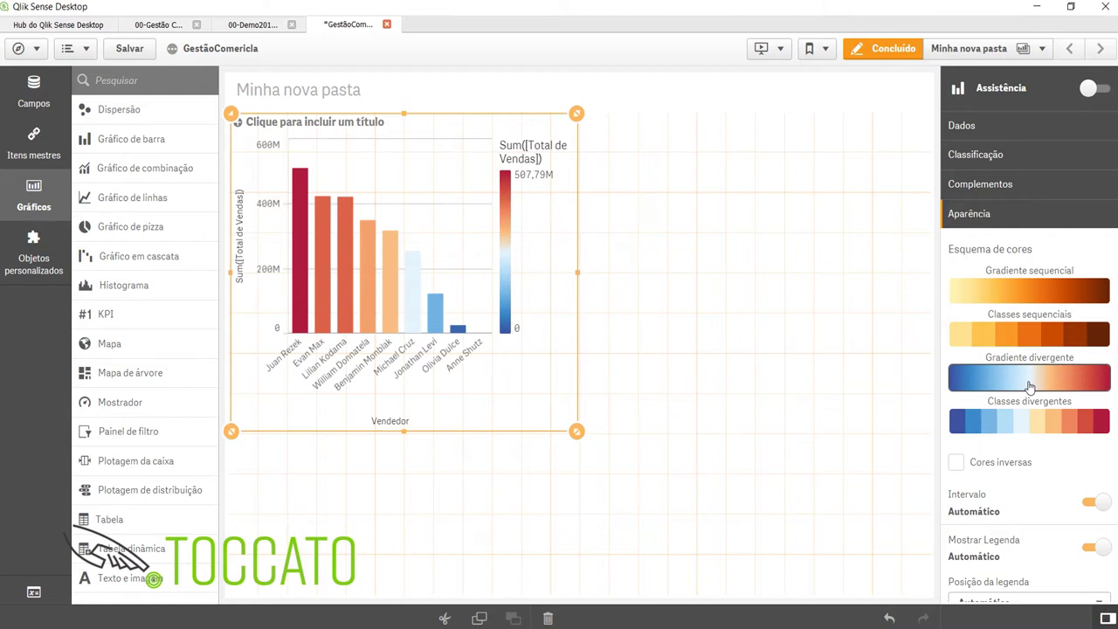
left_click(956, 462)
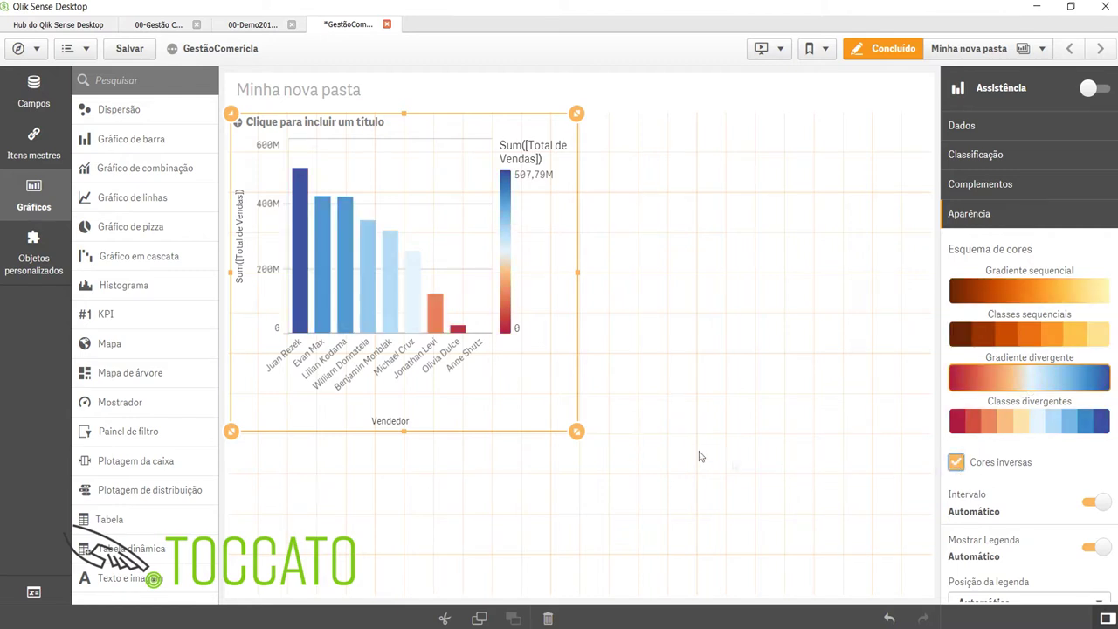
Shorten the bar chart by one grid row at its lower edge and one at its upper edge, and copy the chart.
left_click_drag(578, 431, 578, 393)
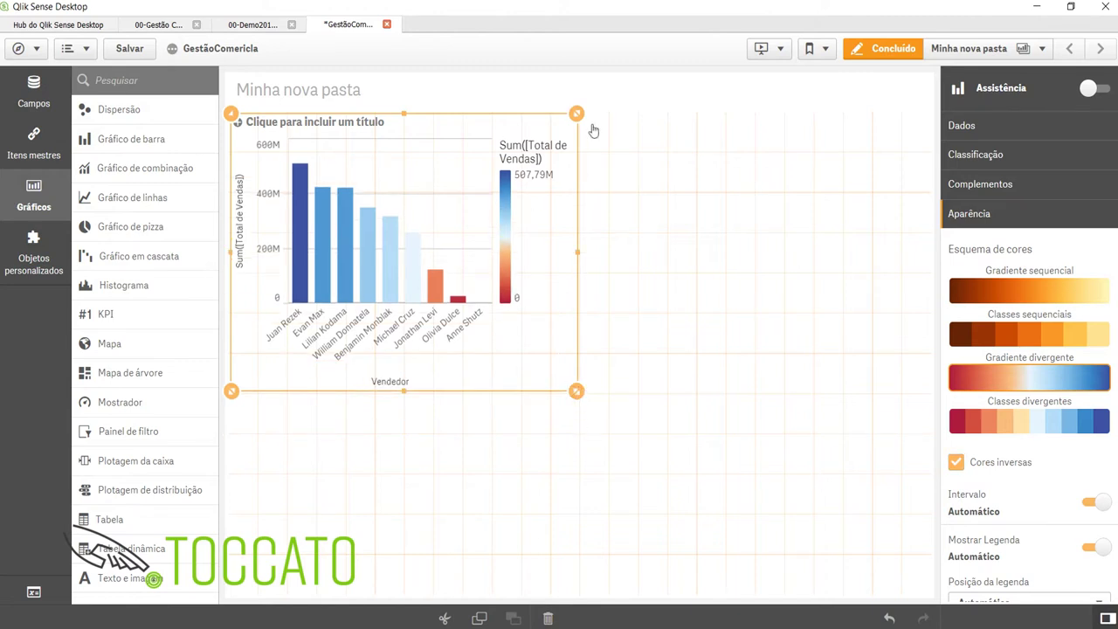
left_click_drag(576, 116, 576, 155)
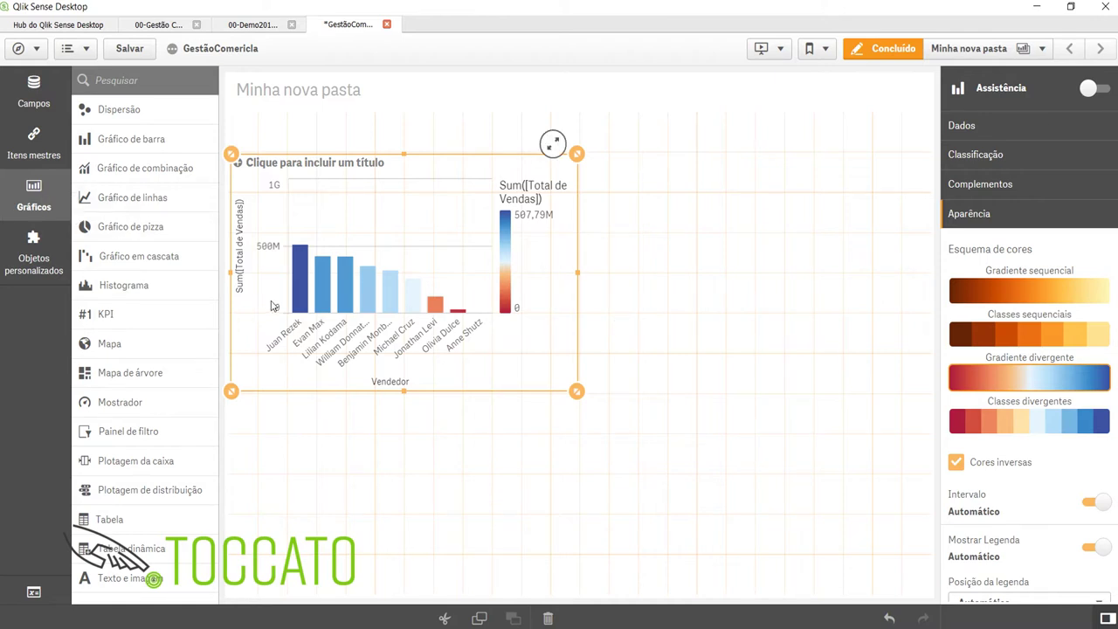
key("ctrl+x")
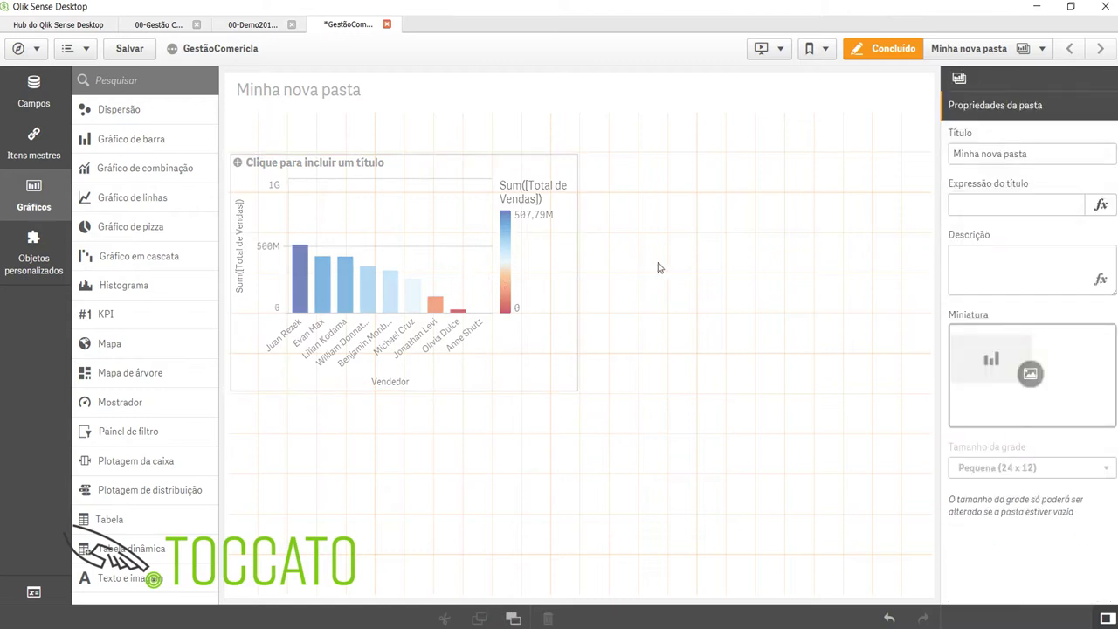
Paste the copied bar chart beside the original and resize it to fill the space next to it at matching height.
left_click_drag(658, 267, 656, 270)
left_click_drag(581, 600, 608, 355)
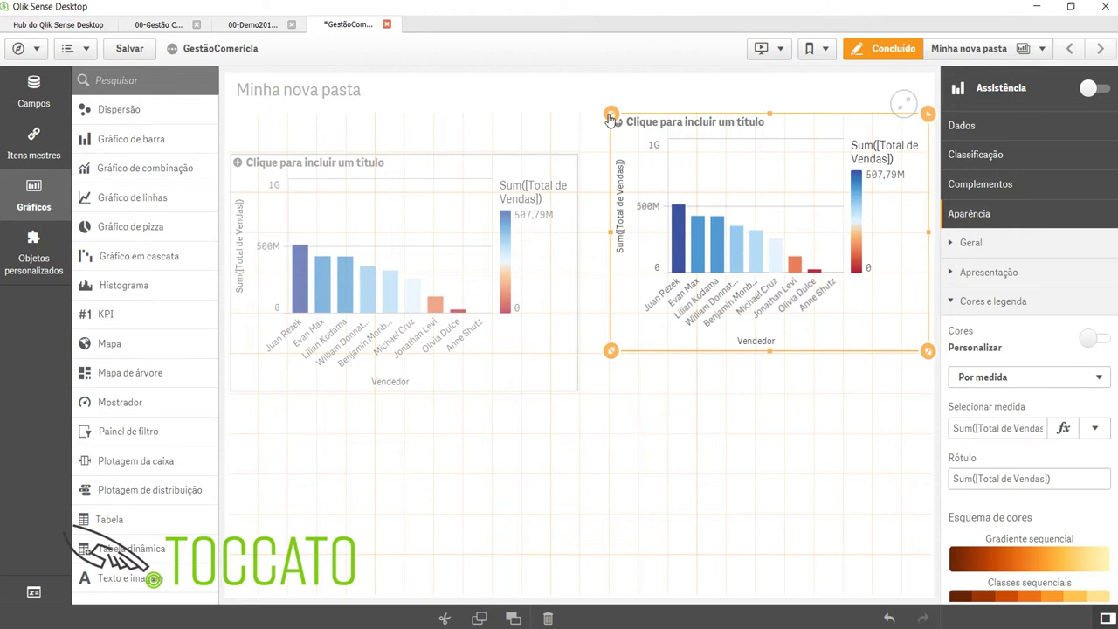
left_click_drag(606, 112, 610, 156)
left_click_drag(609, 355, 581, 400)
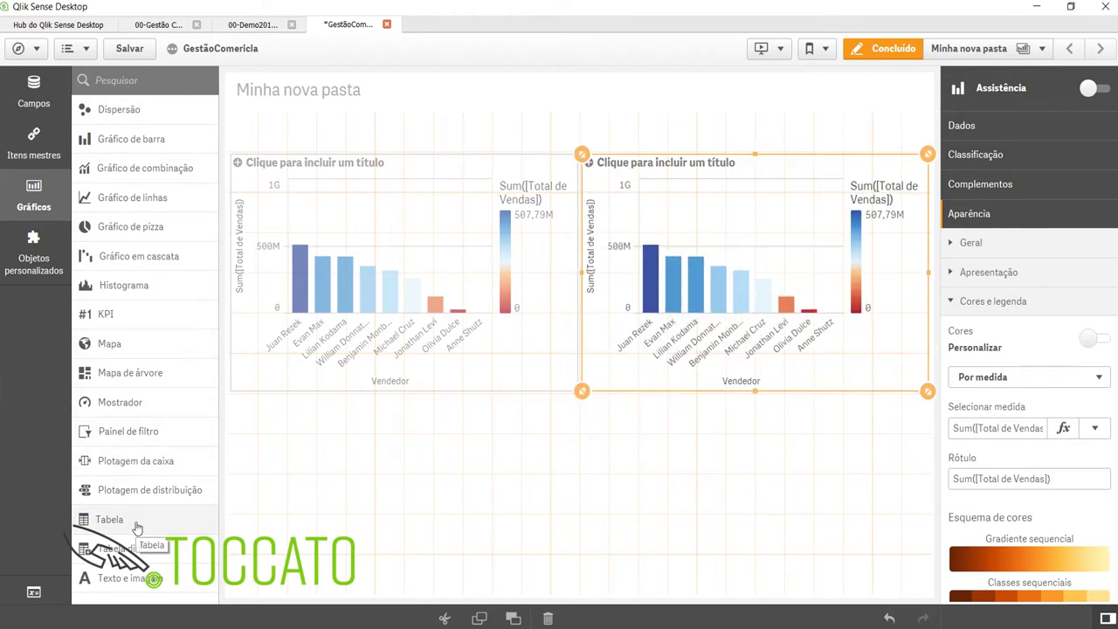
Convert the pasted bar chart to a pie chart and replace its Vendedor dimension with Loja.
left_click_drag(96, 229, 771, 247)
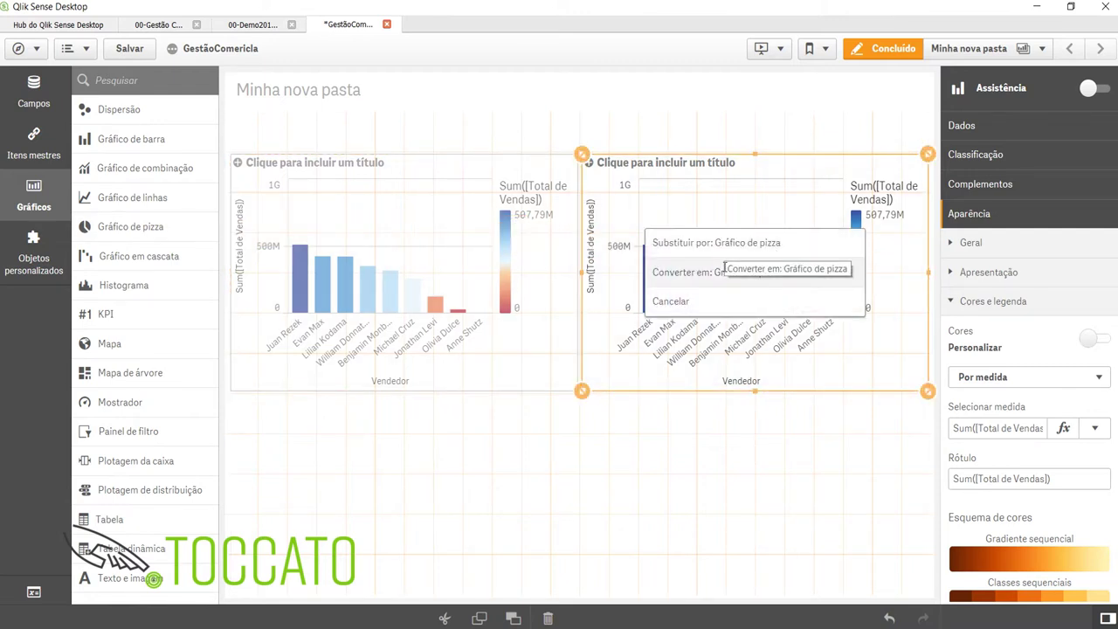
left_click(724, 267)
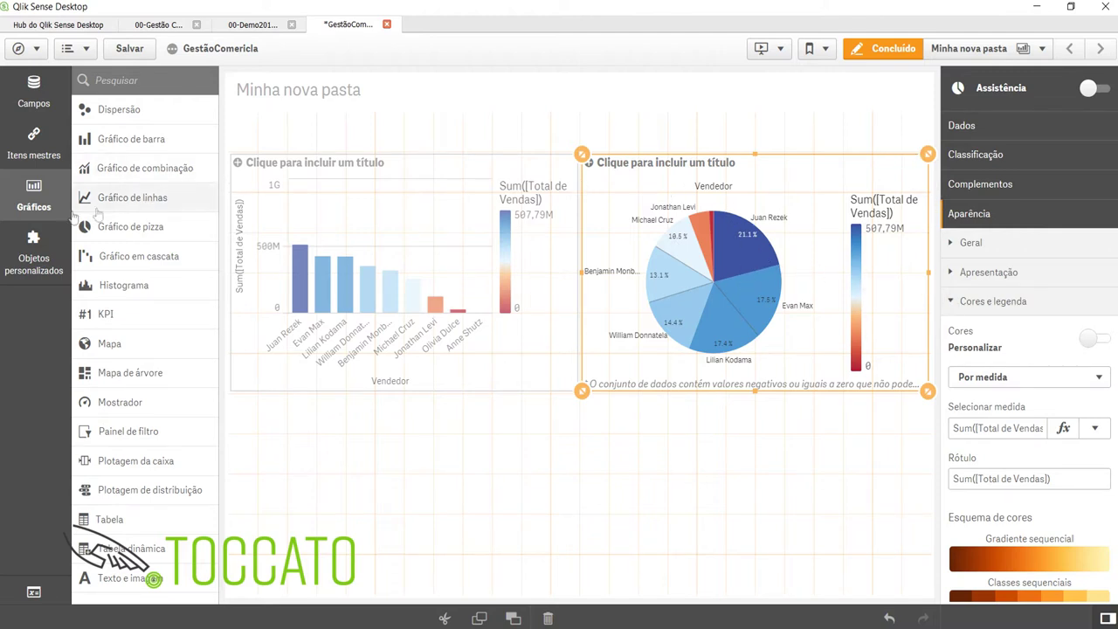
left_click(33, 95)
scroll(162, 441, "down", 3)
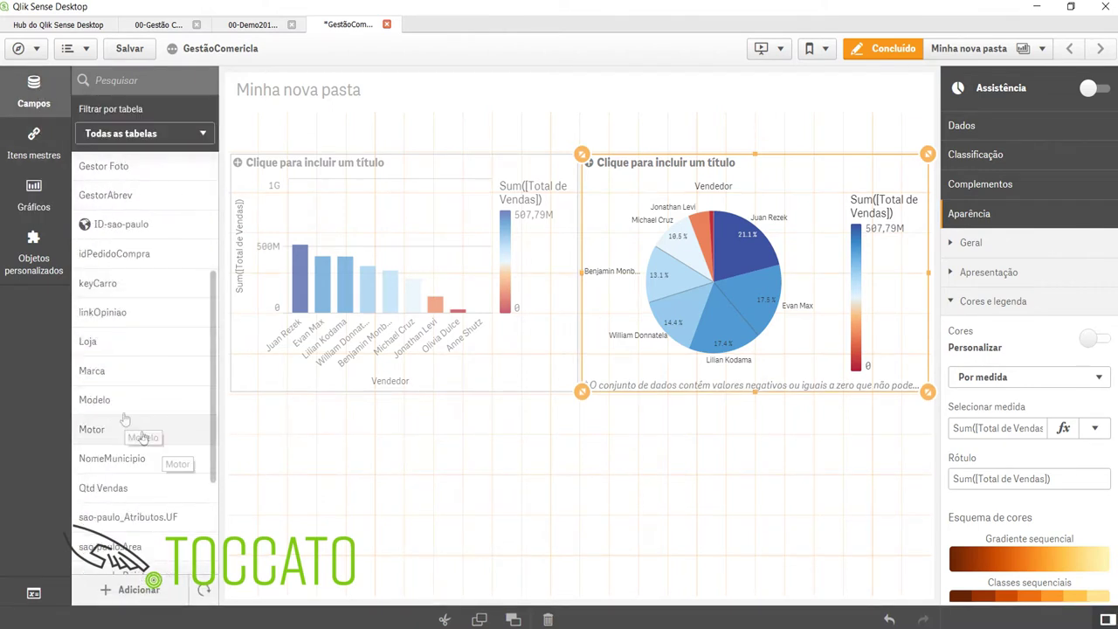
left_click_drag(98, 341, 786, 269)
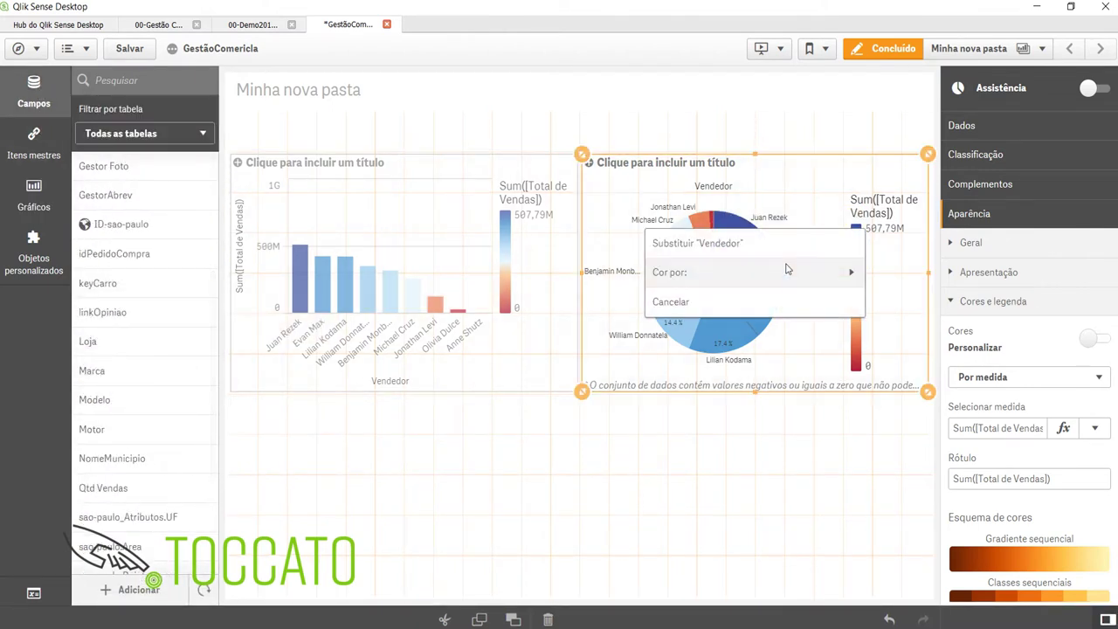
left_click(702, 243)
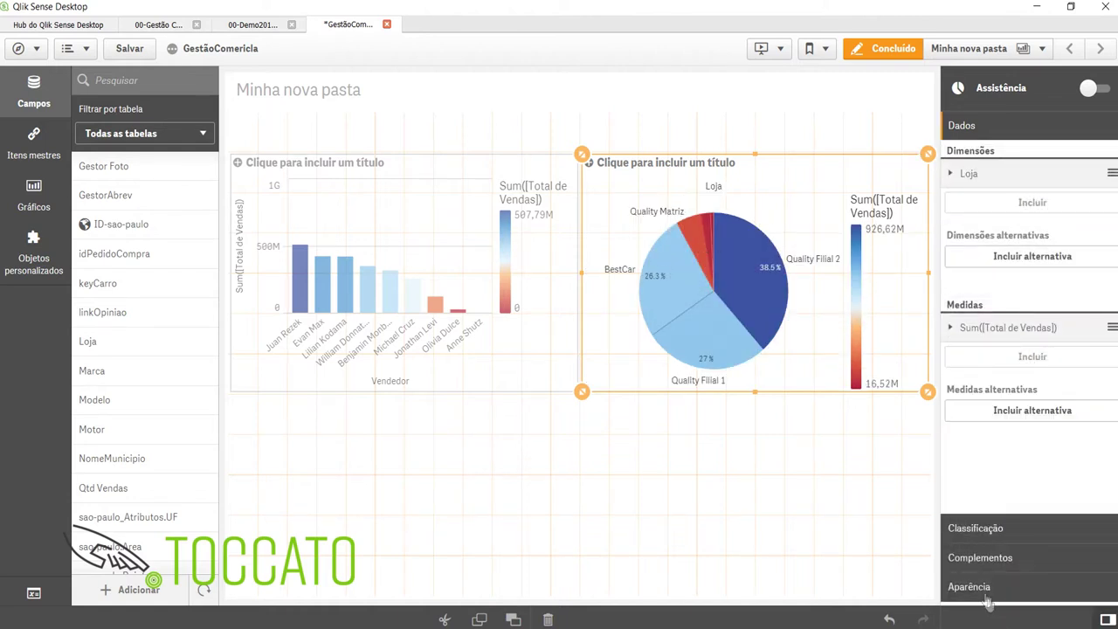
Change the Loja pie chart's presentation style to Rosca.
left_click(985, 599)
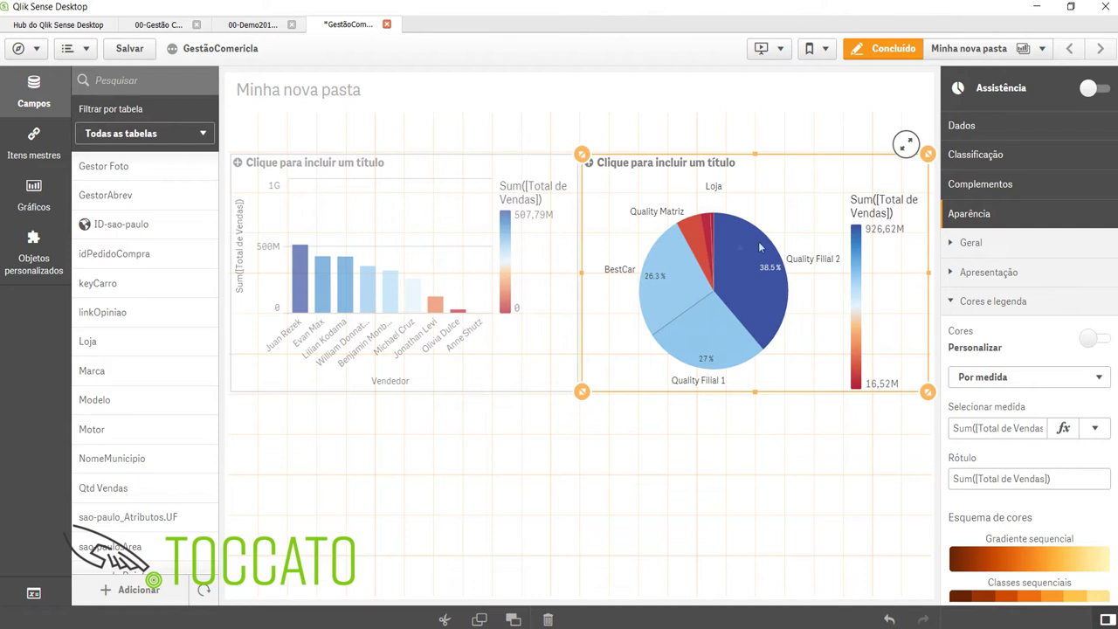
scroll(1061, 437, "down", 4)
scroll(1066, 448, "up", 4)
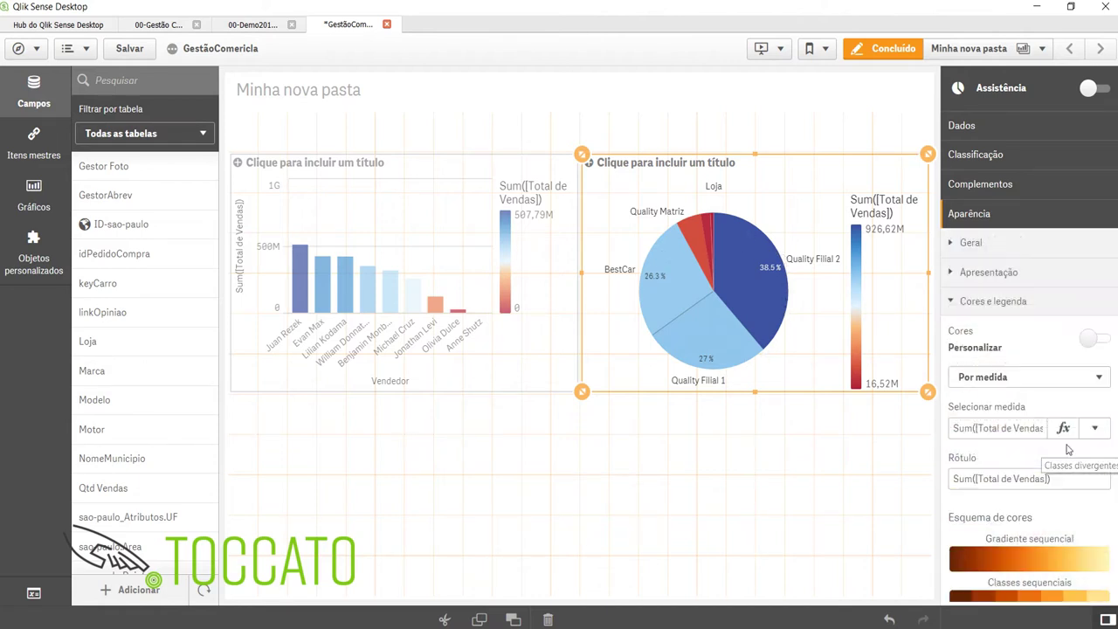
left_click(957, 277)
left_click(1068, 330)
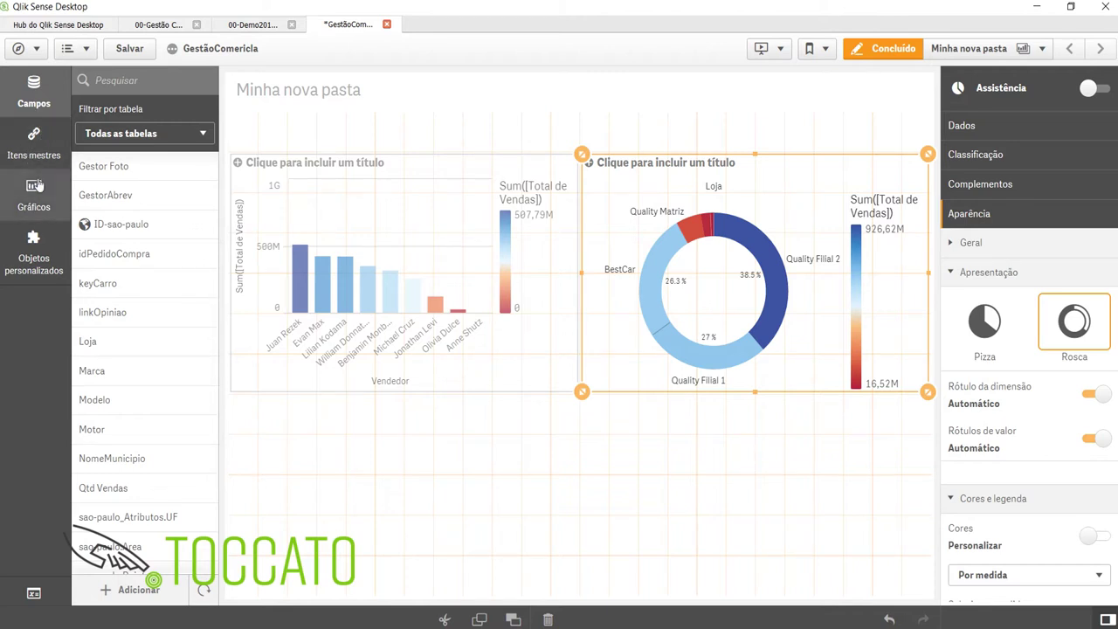
Add a table across the full width below the two charts, with Vendedor as its dimension.
left_click(35, 188)
left_click_drag(109, 518, 578, 511)
left_click(587, 516)
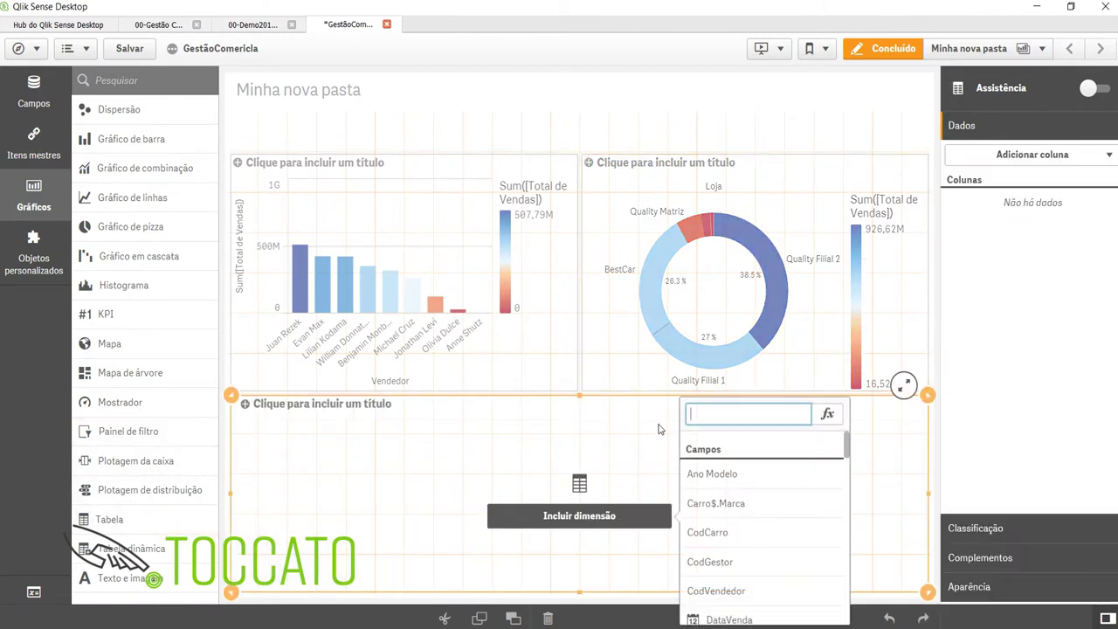
type("Vendor")
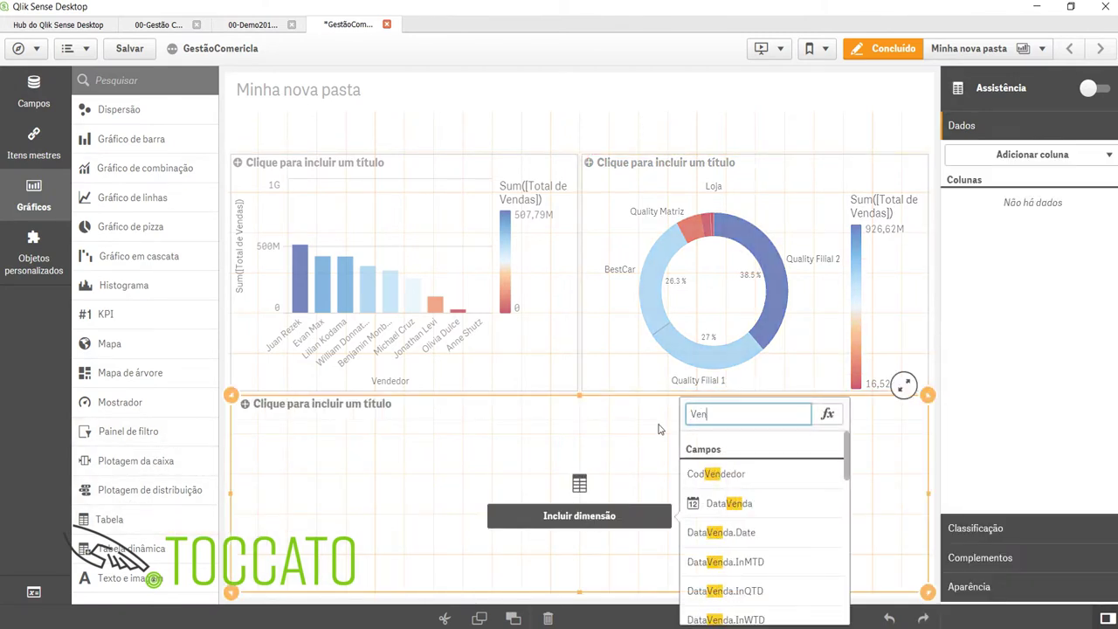
key("BackSpace")
key("BackSpace")
type("e")
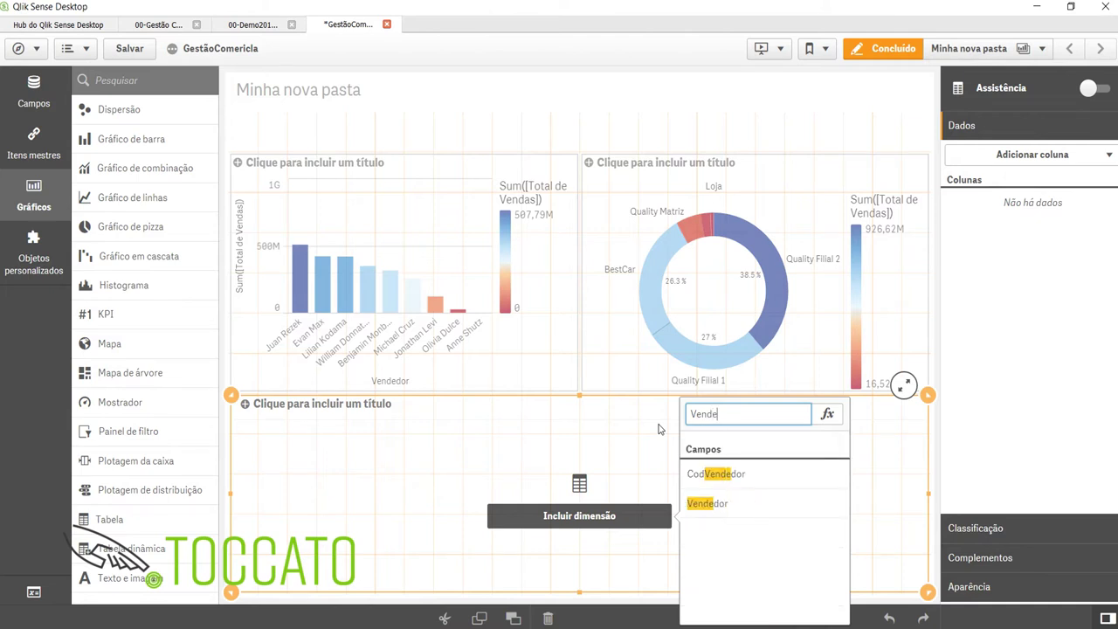
left_click(704, 503)
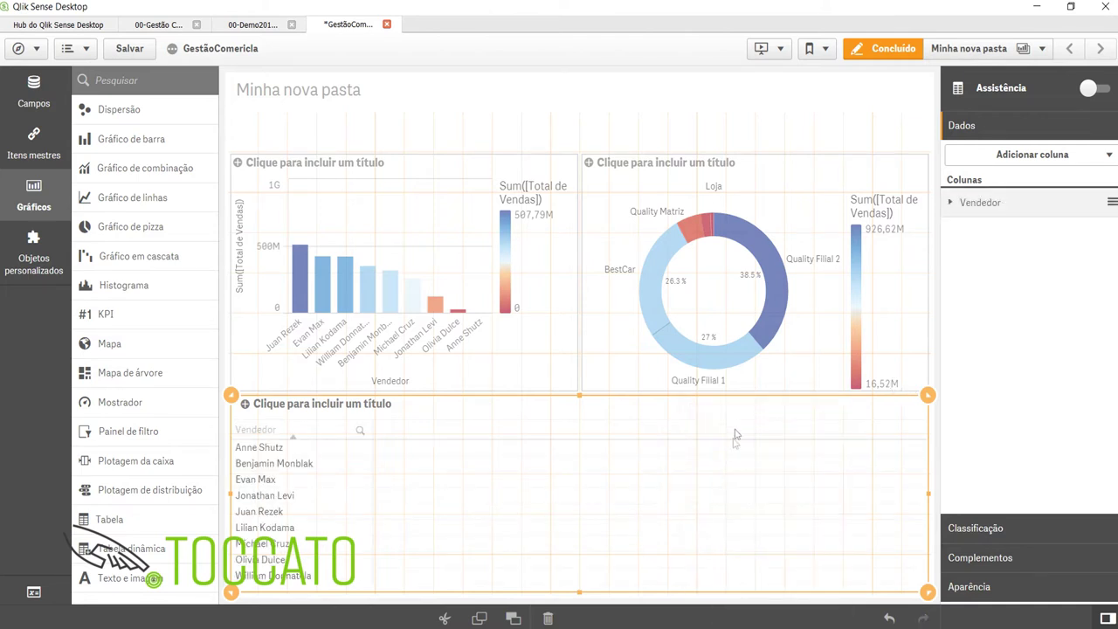
Include the fields Marca, Modelo and Motor as further columns of the table.
left_click(33, 92)
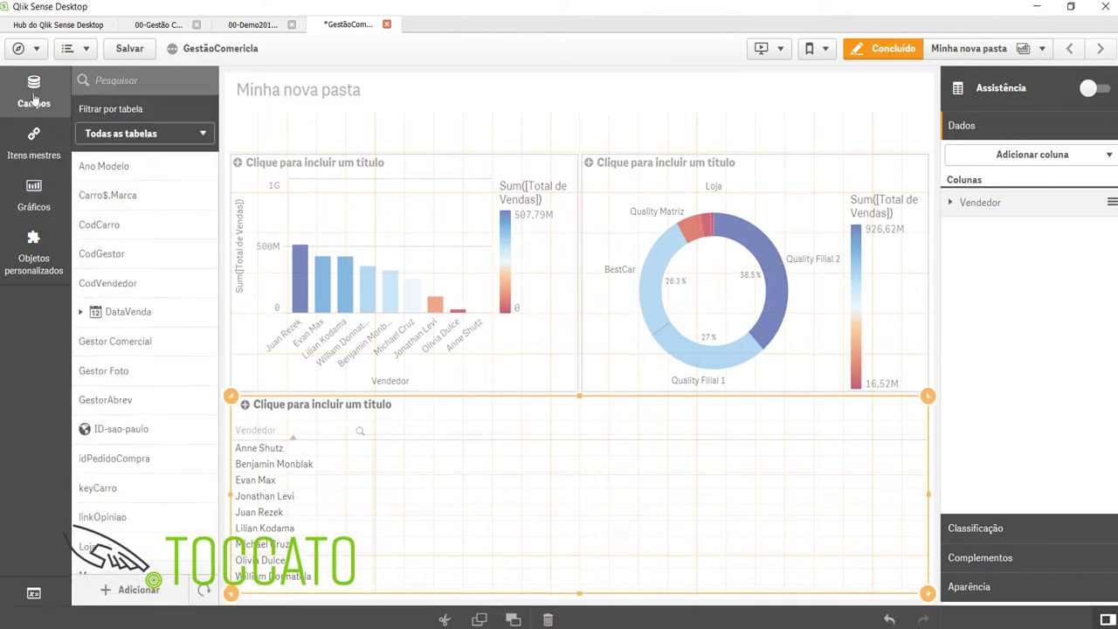
scroll(148, 366, "down", 3)
scroll(148, 366, "down", 3)
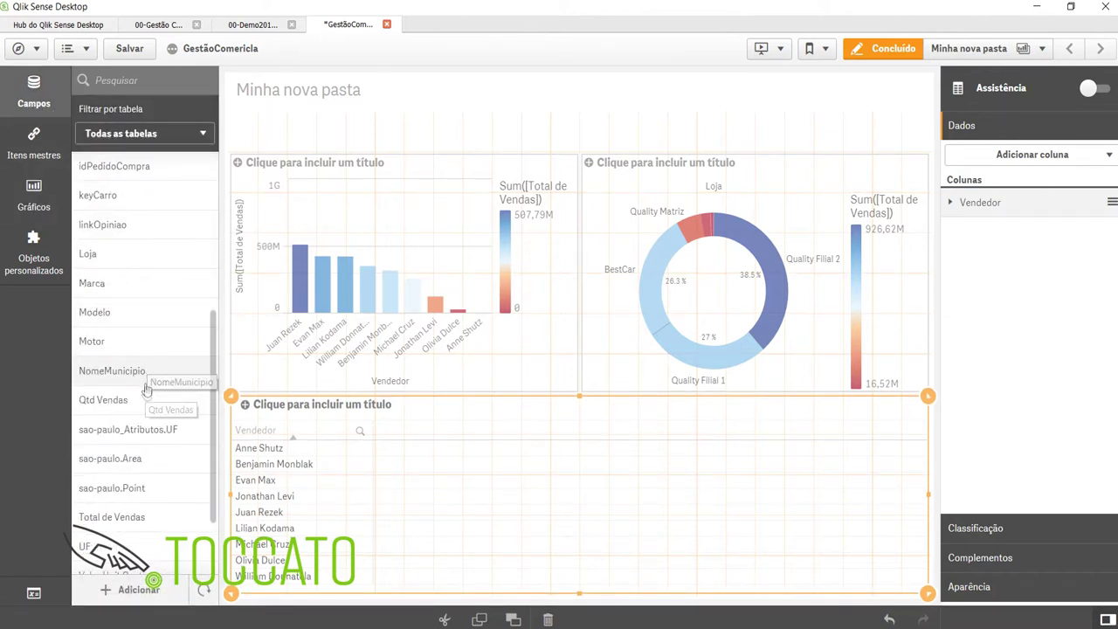
left_click_drag(91, 283, 509, 489)
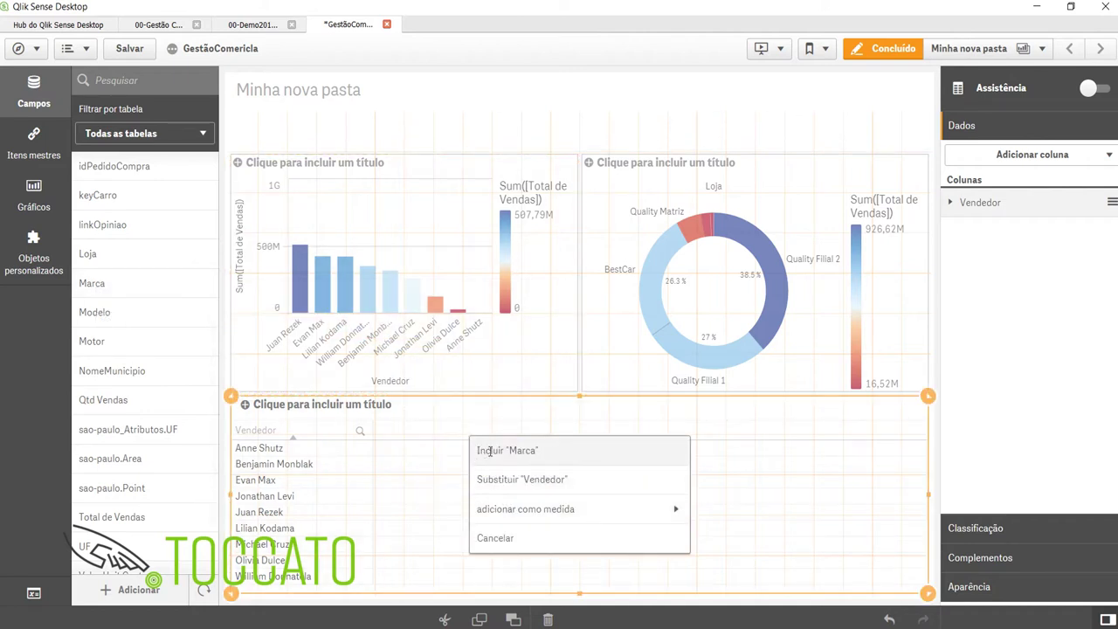
left_click(507, 448)
left_click_drag(102, 326, 508, 478)
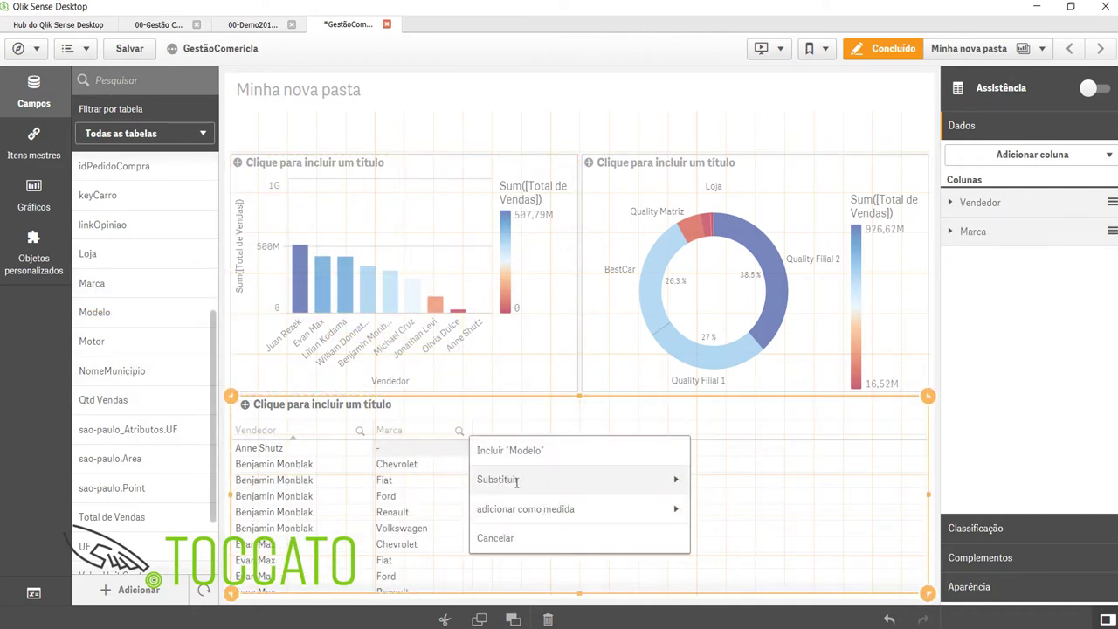
left_click(507, 449)
left_click_drag(92, 341, 527, 489)
left_click(507, 450)
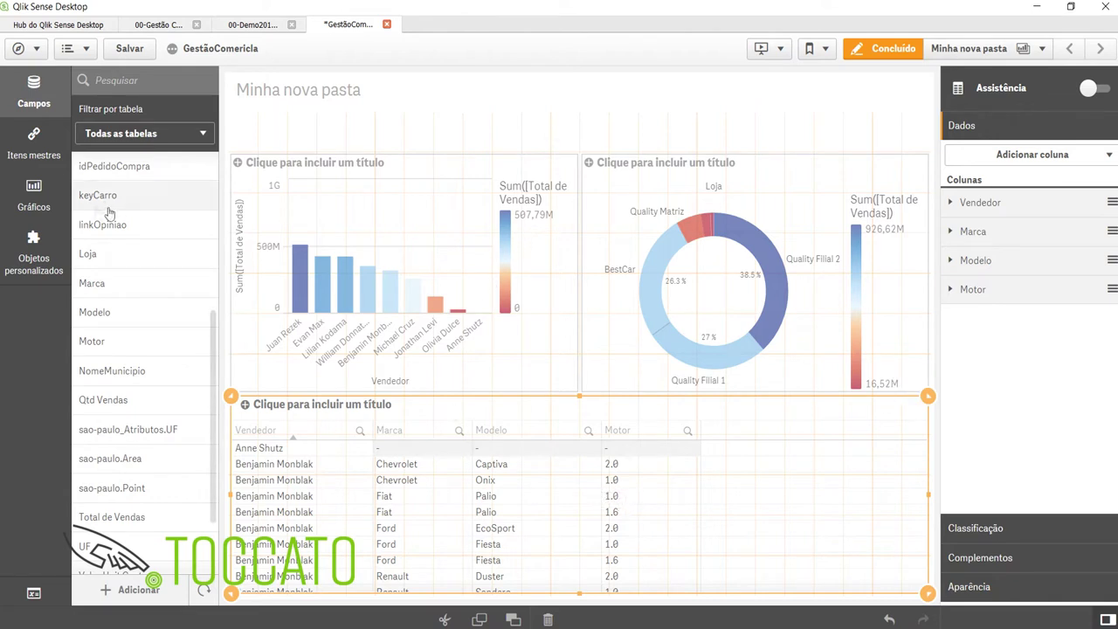
Place a KPI two grid rows high above the bar chart, making room by shifting that chart down and shortening the table by one row.
left_click(31, 199)
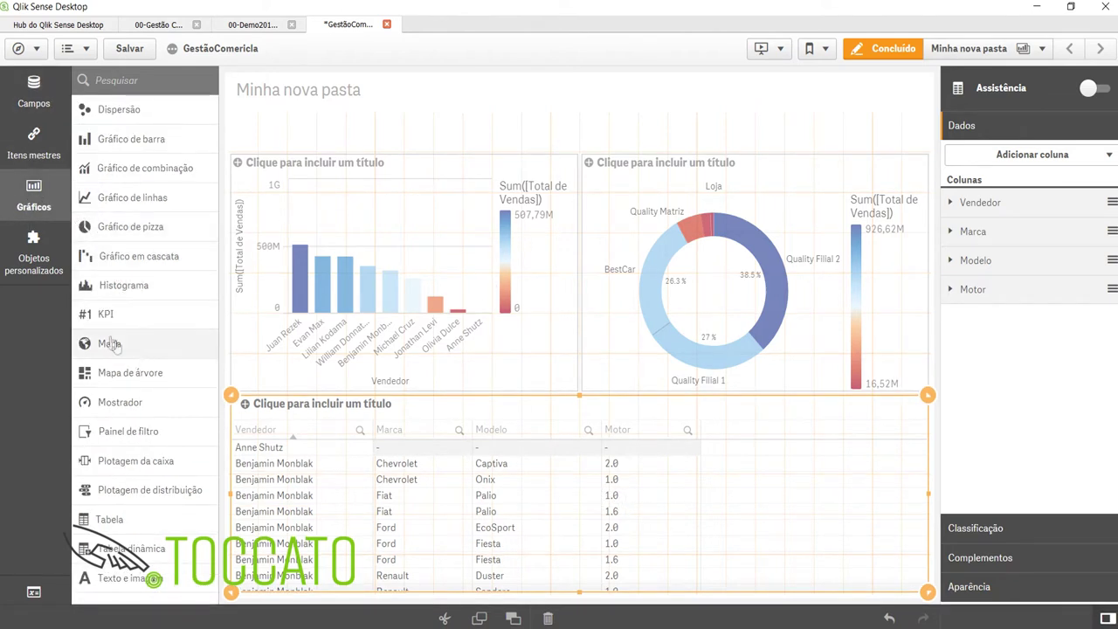
left_click_drag(110, 325, 394, 127)
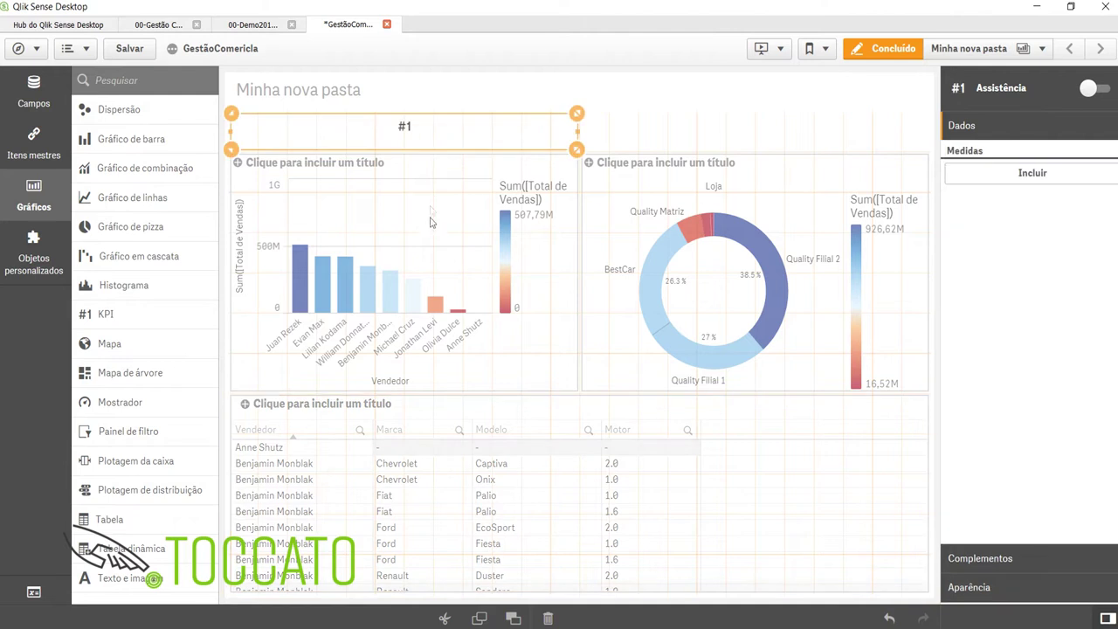
left_click(480, 265)
left_click(580, 403)
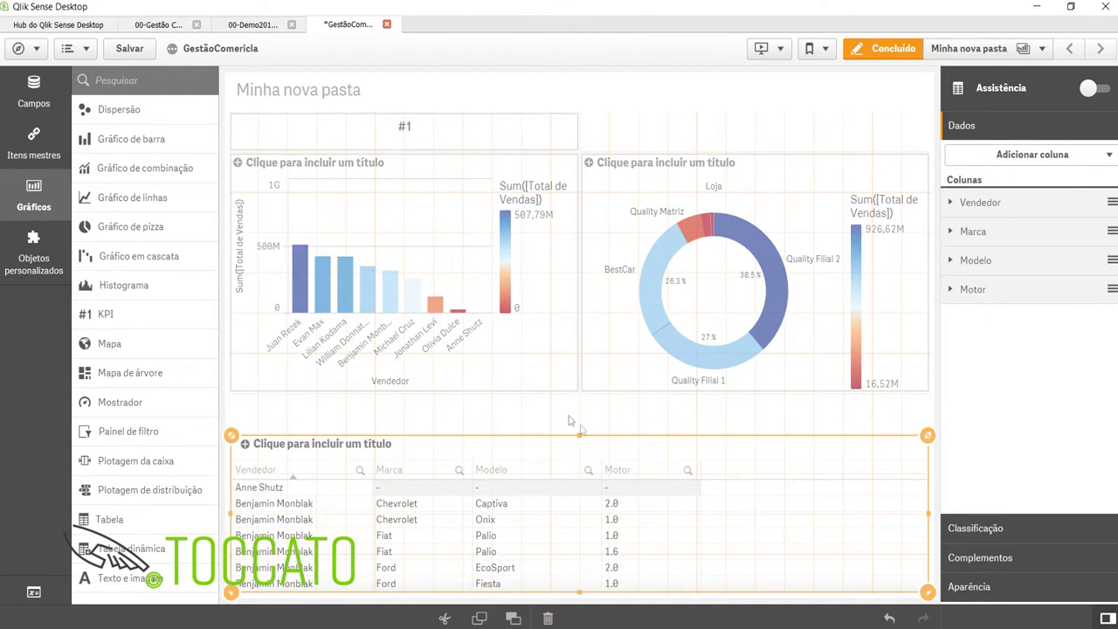
left_click(535, 373)
left_click_drag(407, 394, 411, 431)
left_click_drag(411, 155, 414, 195)
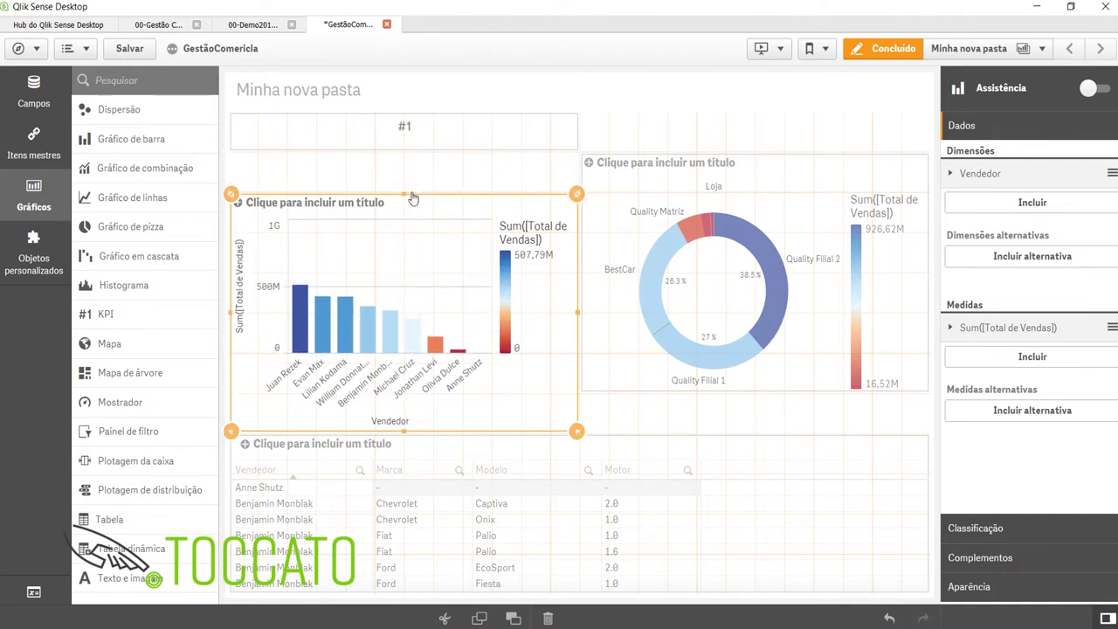
left_click(404, 144)
left_click_drag(397, 149, 407, 189)
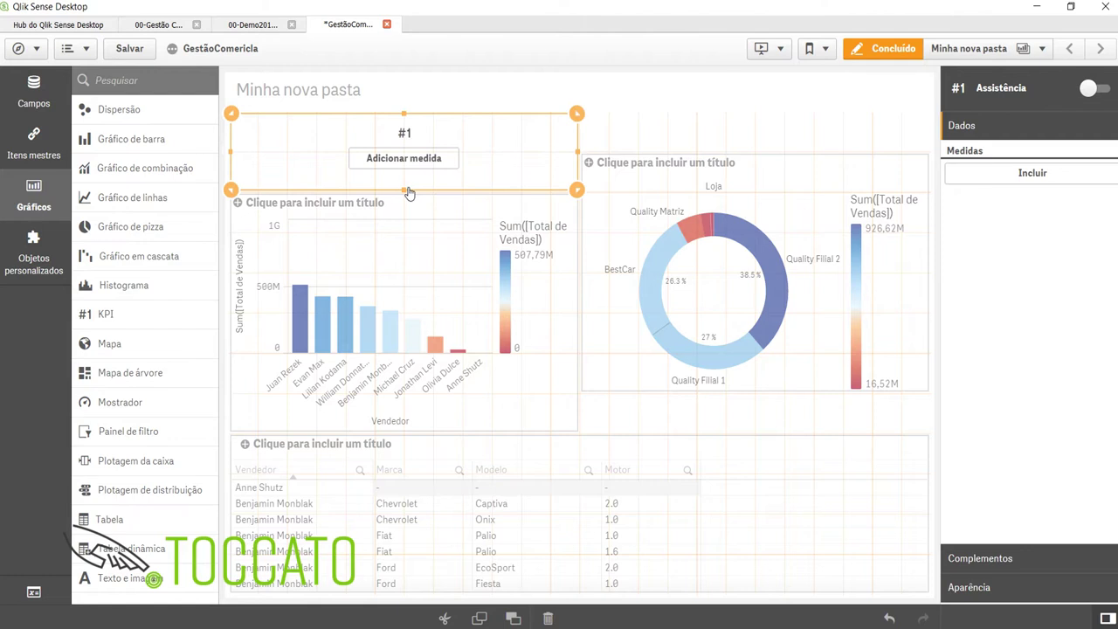
Add the measure Sum([Total de Vendas]) to the KPI.
left_click(396, 163)
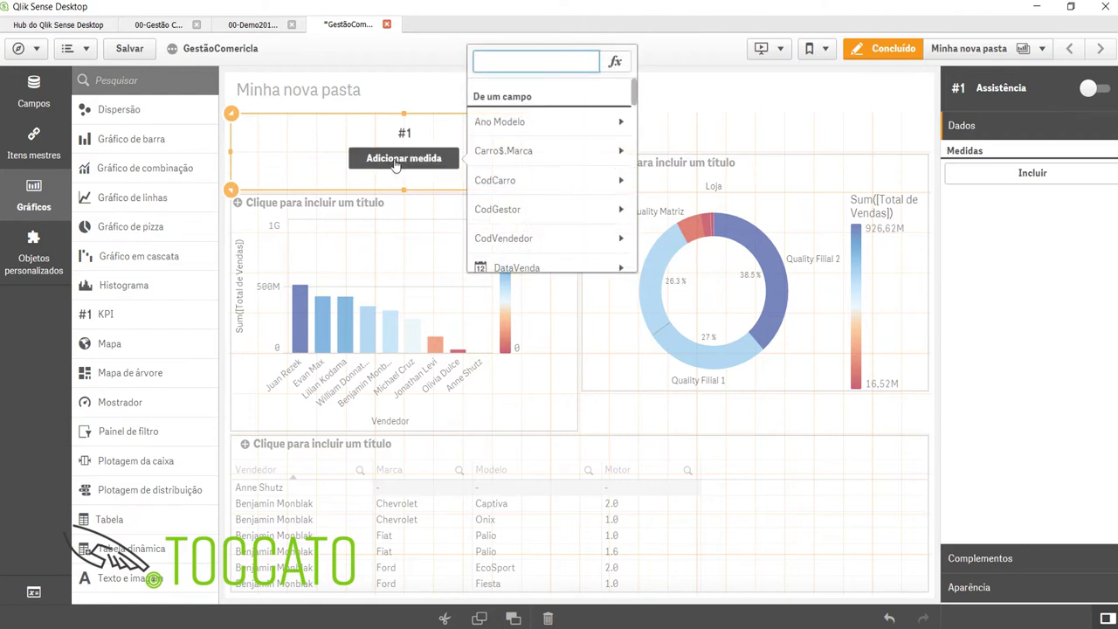
type("Tot")
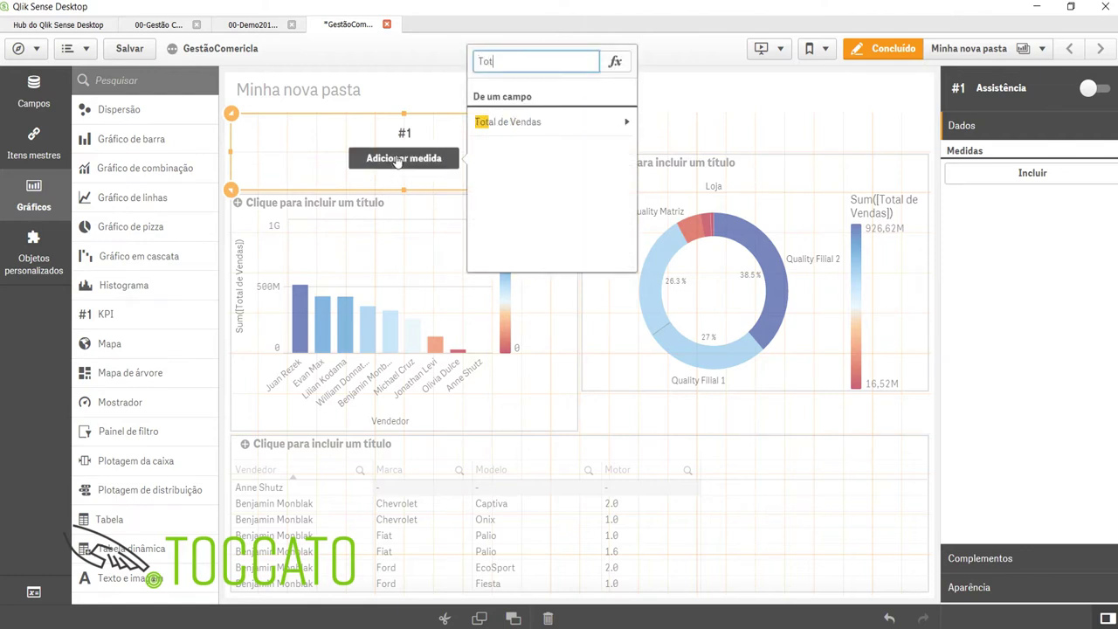
left_click(534, 122)
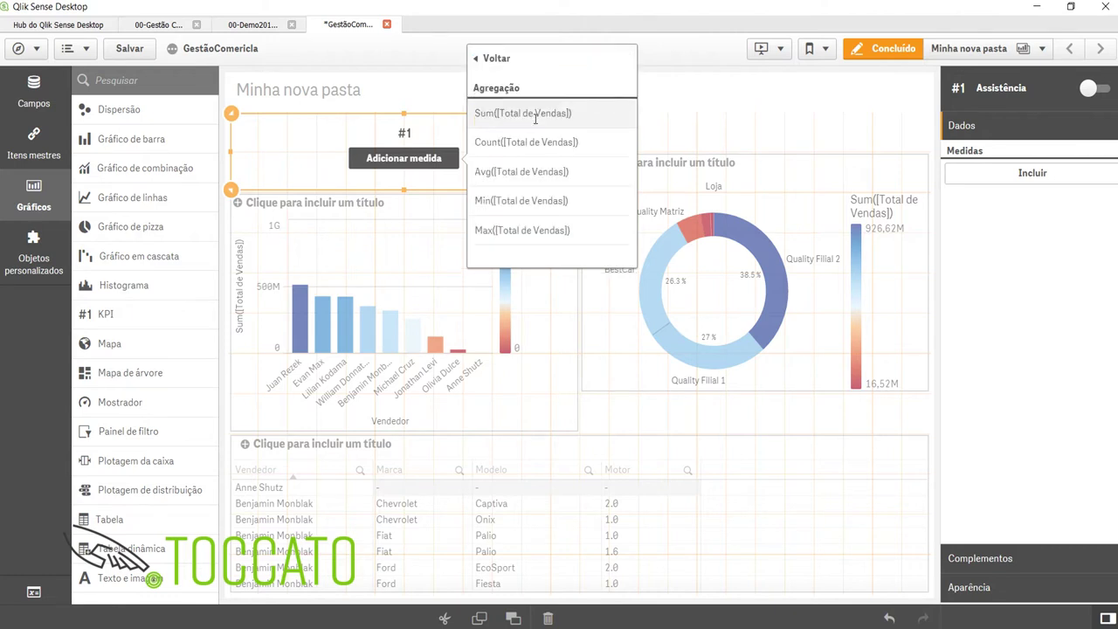
left_click(527, 123)
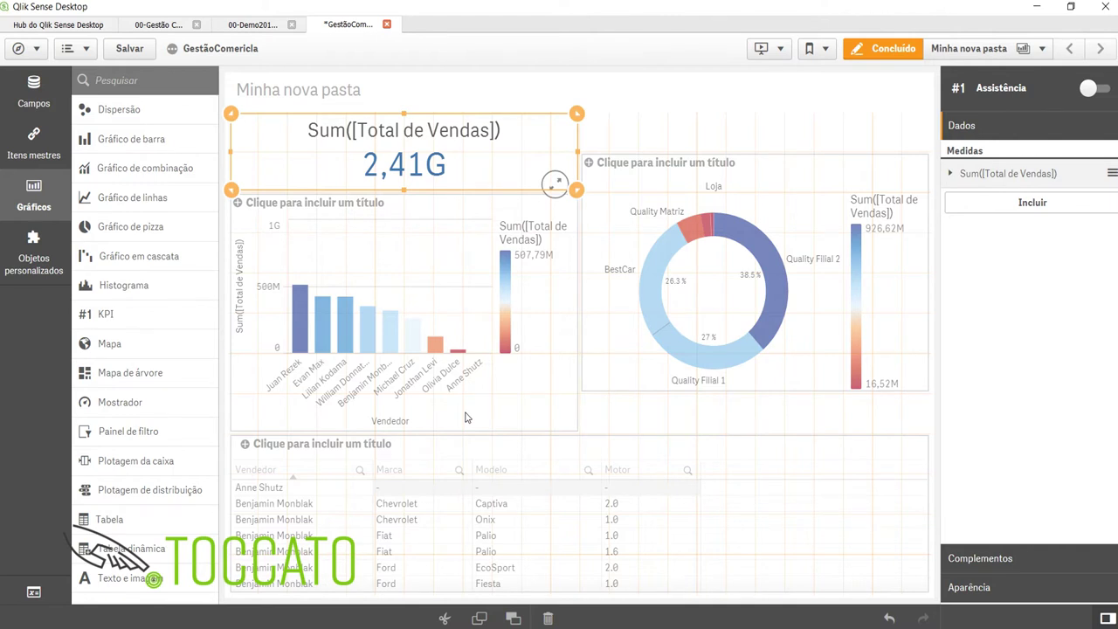
Finish editing the sheet and filter it by the store Quality Filial 2 from the donut chart.
left_click(891, 49)
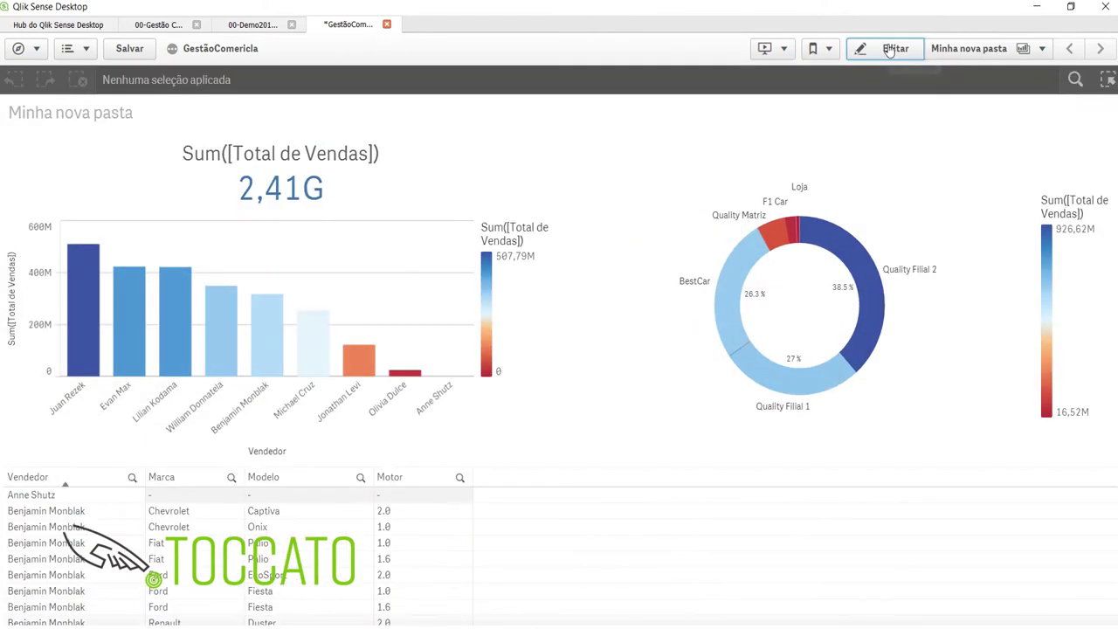
left_click(875, 300)
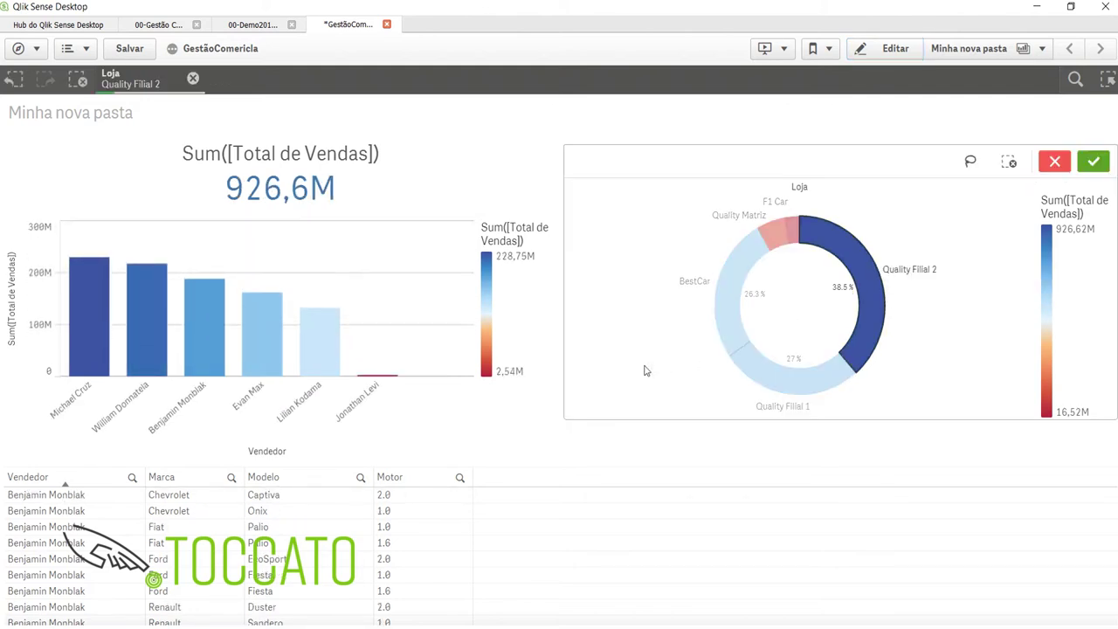
left_click(114, 315)
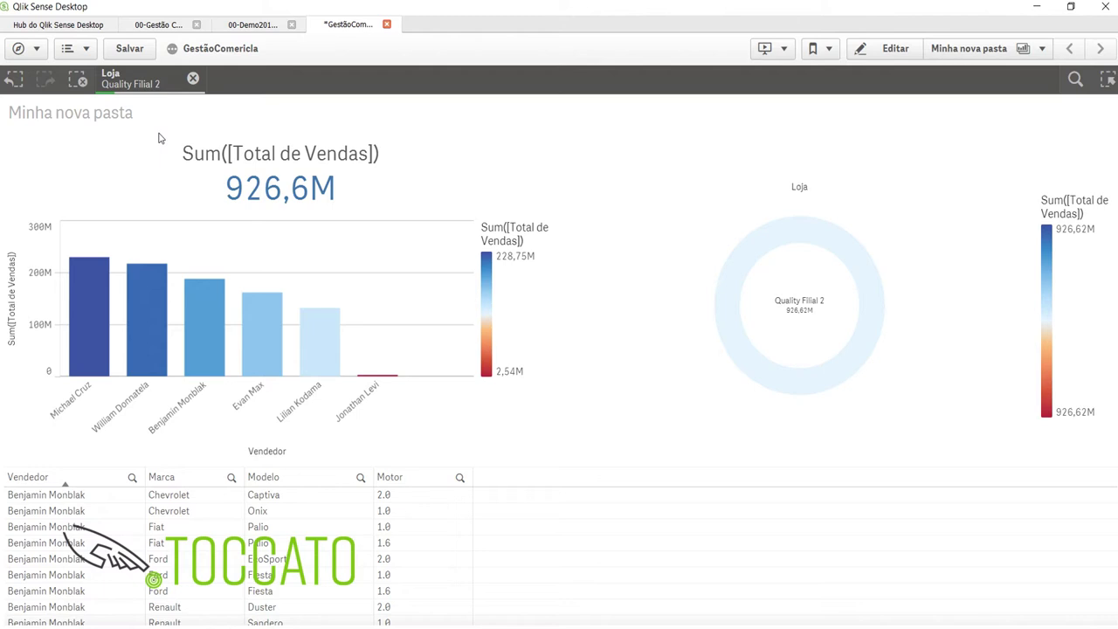
Switch to the 00-Gestão Comercial Carros app and open its Vendas - Qualquer Pergunta sheet.
left_click(166, 24)
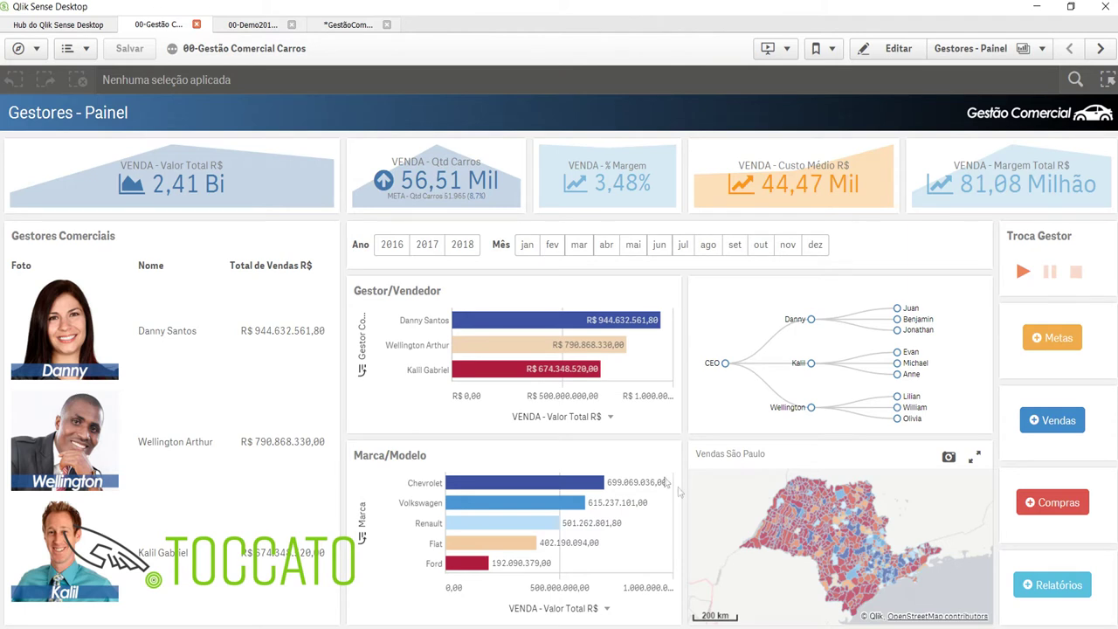
left_click(964, 54)
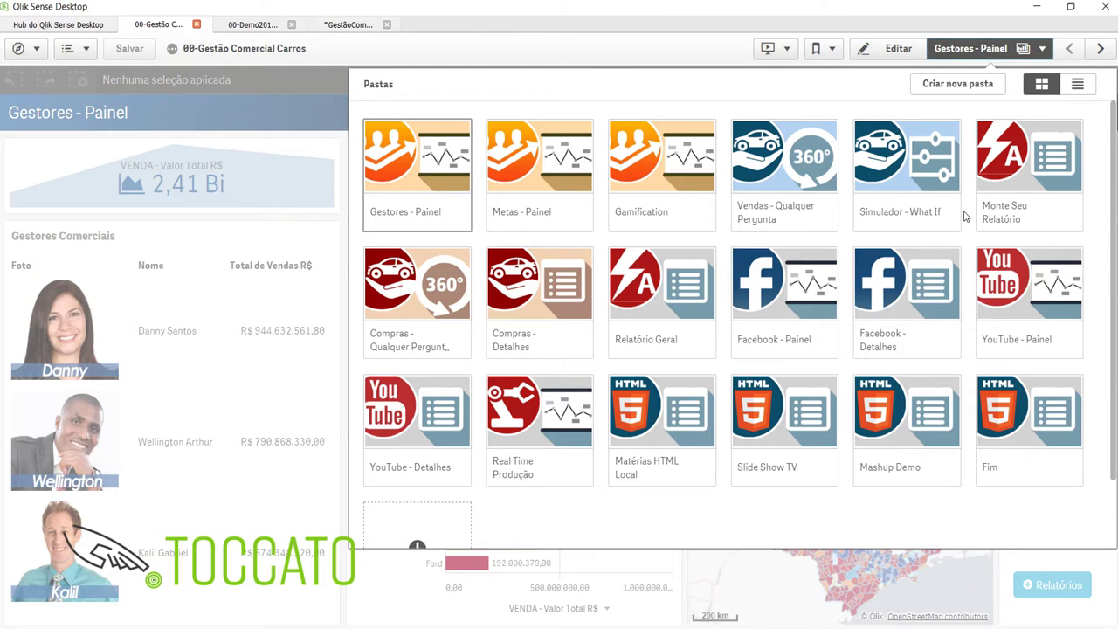
left_click(809, 168)
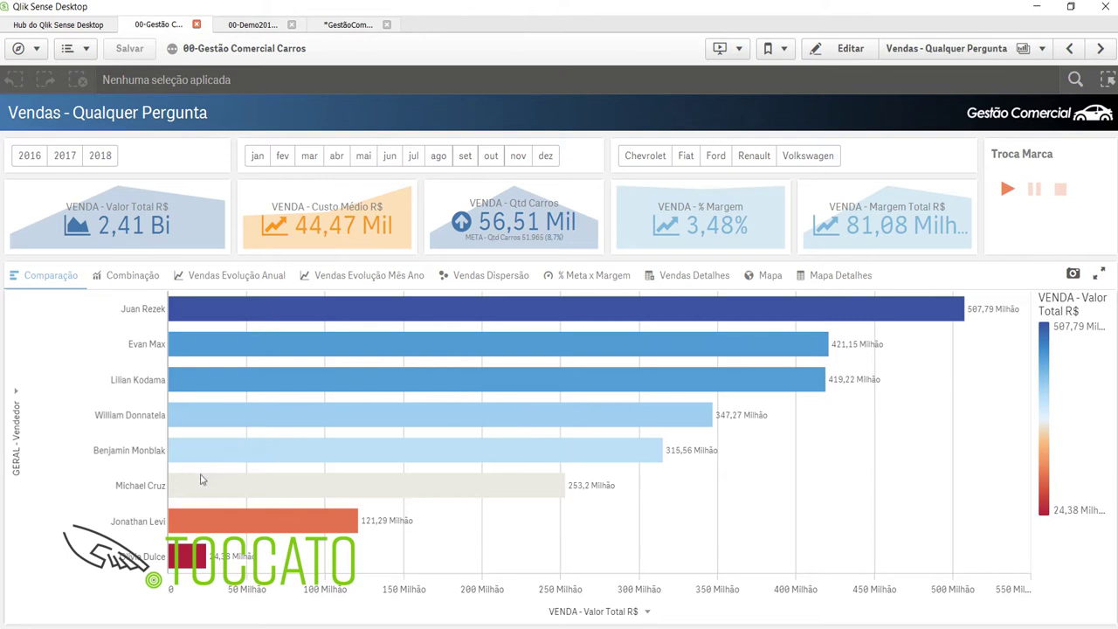
Filter the sheet by the seller with the fifth-highest sales, the years 2017 and 2018, and the months jan to mar.
left_click(191, 456)
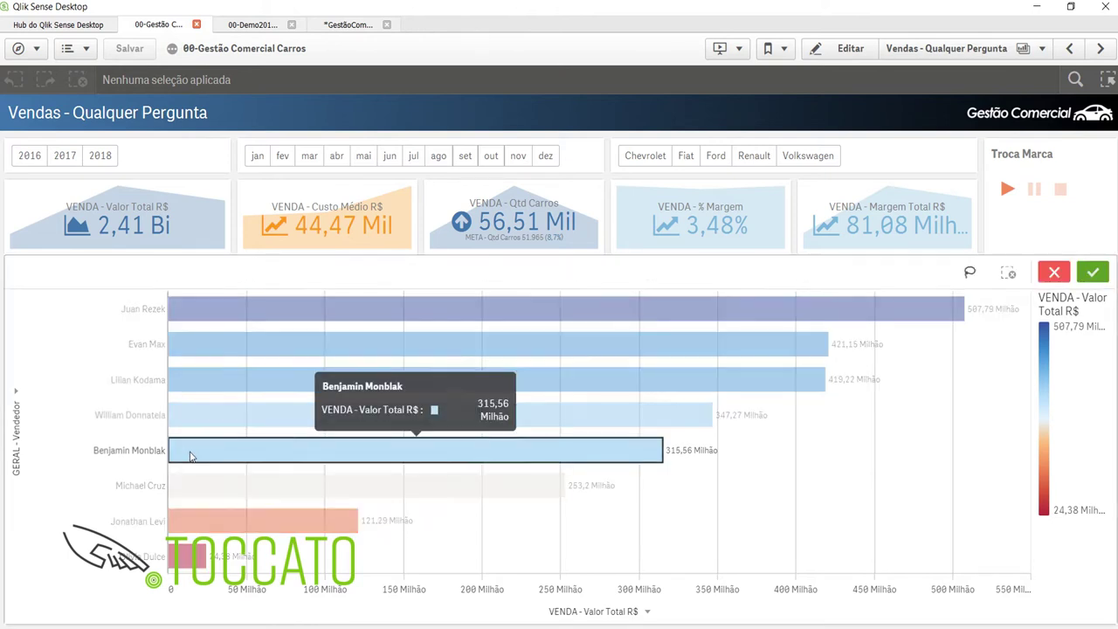
left_click(1093, 273)
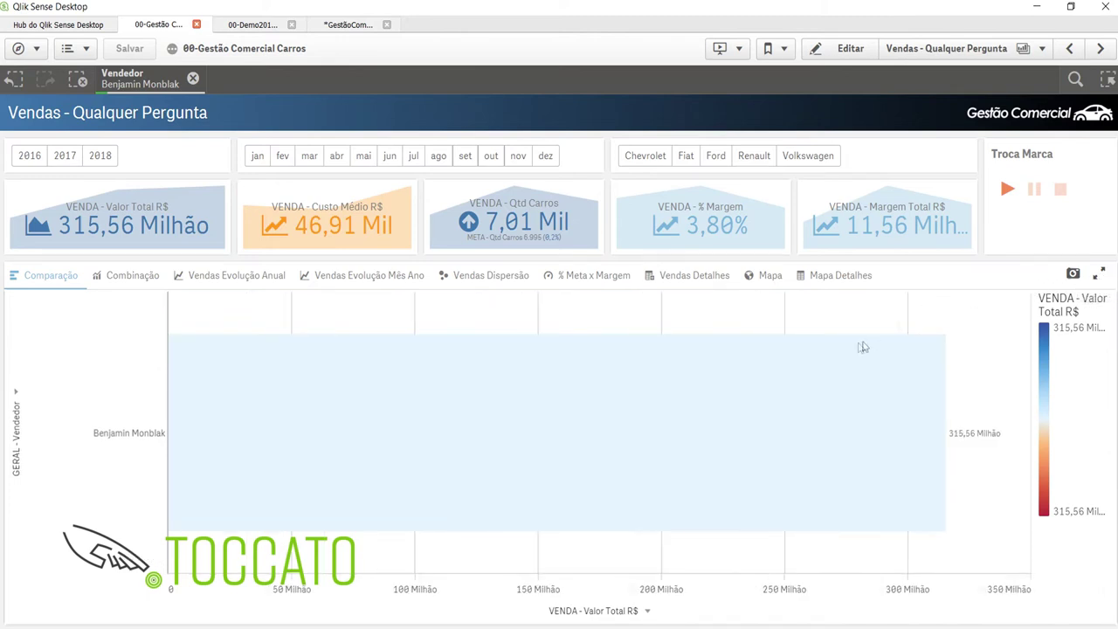
left_click(61, 158)
left_click(97, 158)
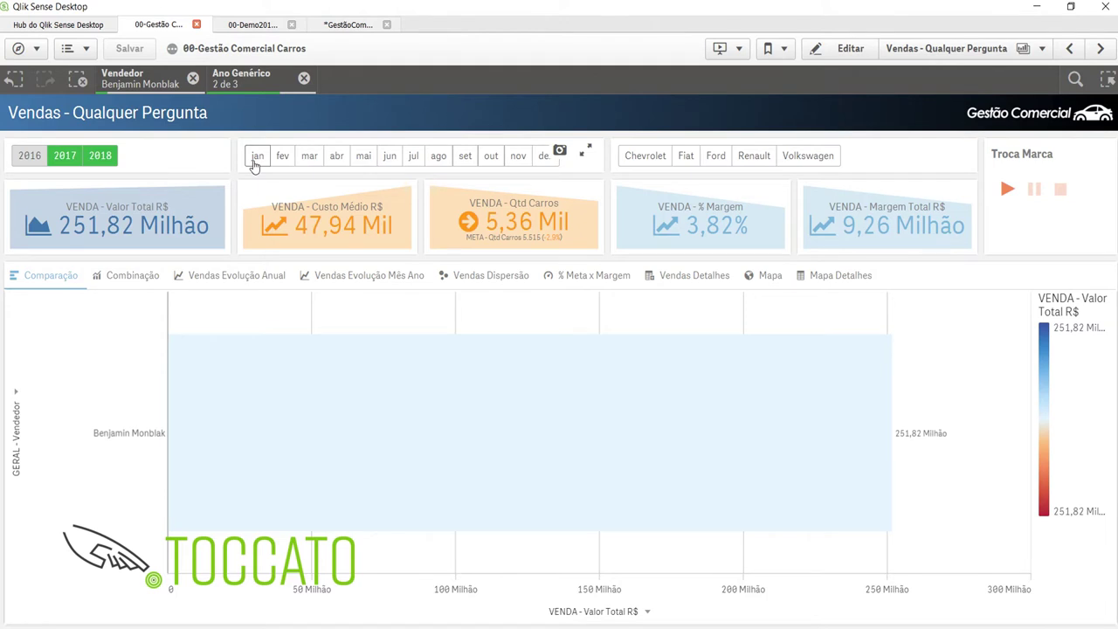
left_click_drag(253, 166, 306, 165)
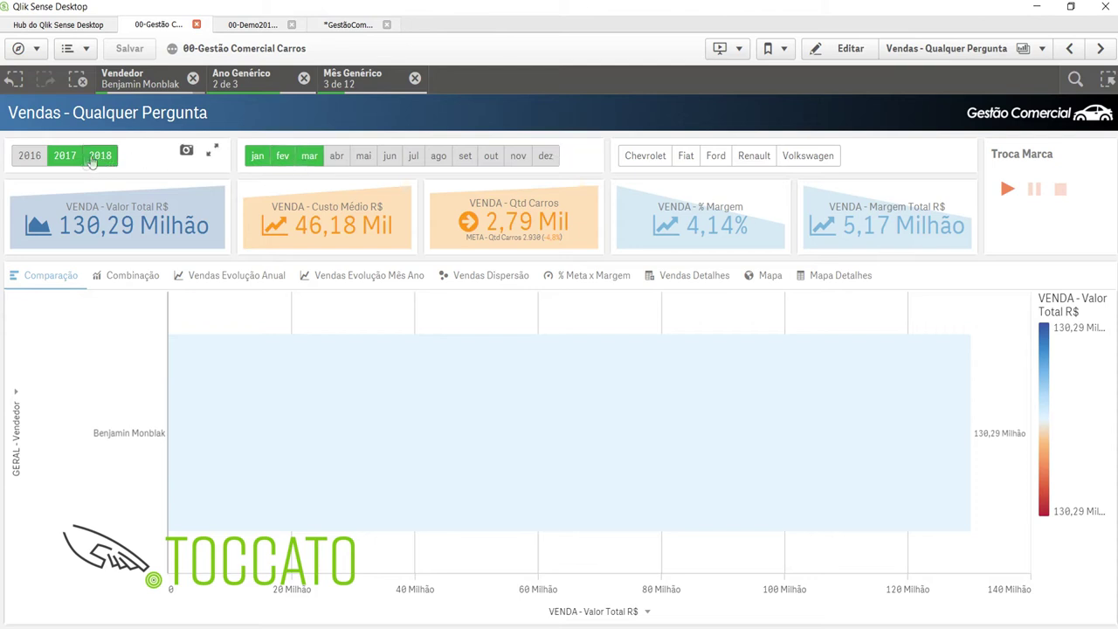
Show the Vendas Evolução Anual chart, review the year and month selections, and clear the Mês Genérico filter.
left_click(224, 276)
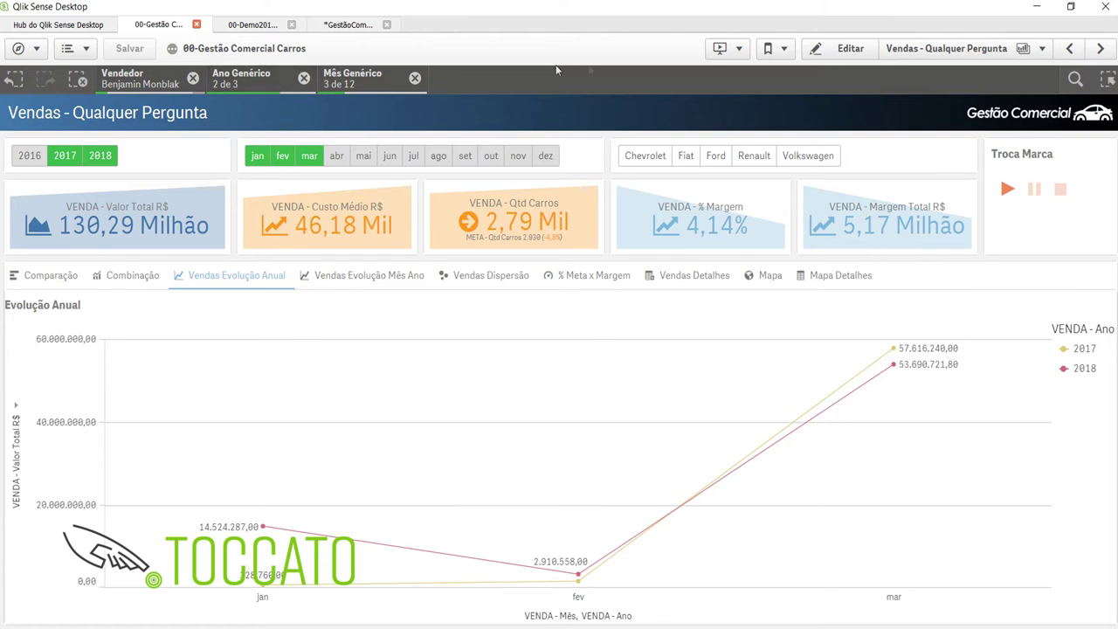
left_click(245, 83)
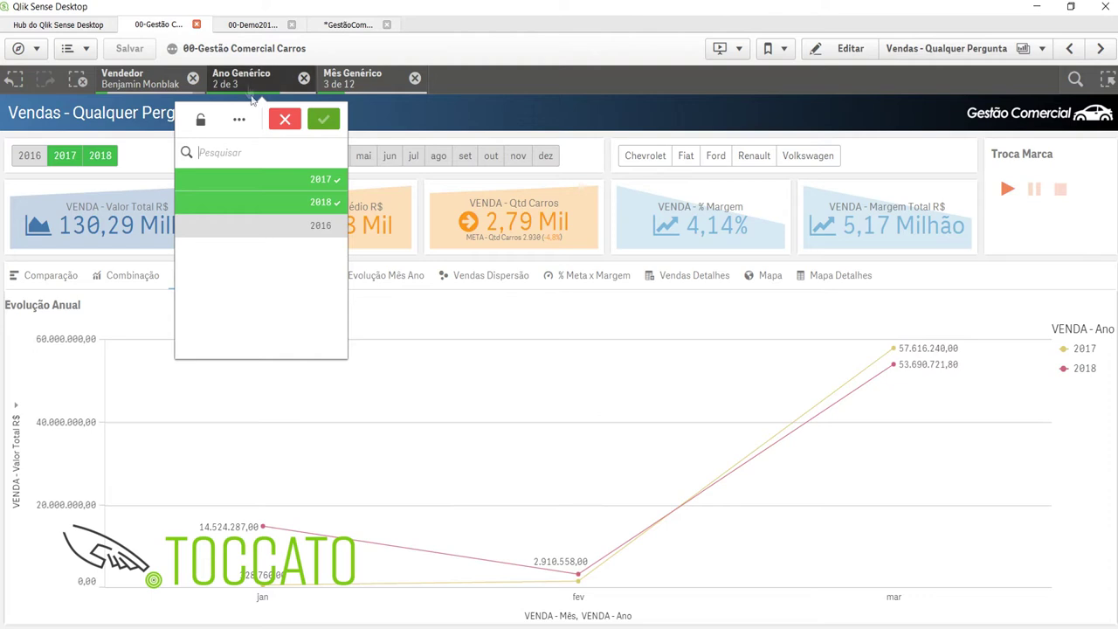
left_click(369, 78)
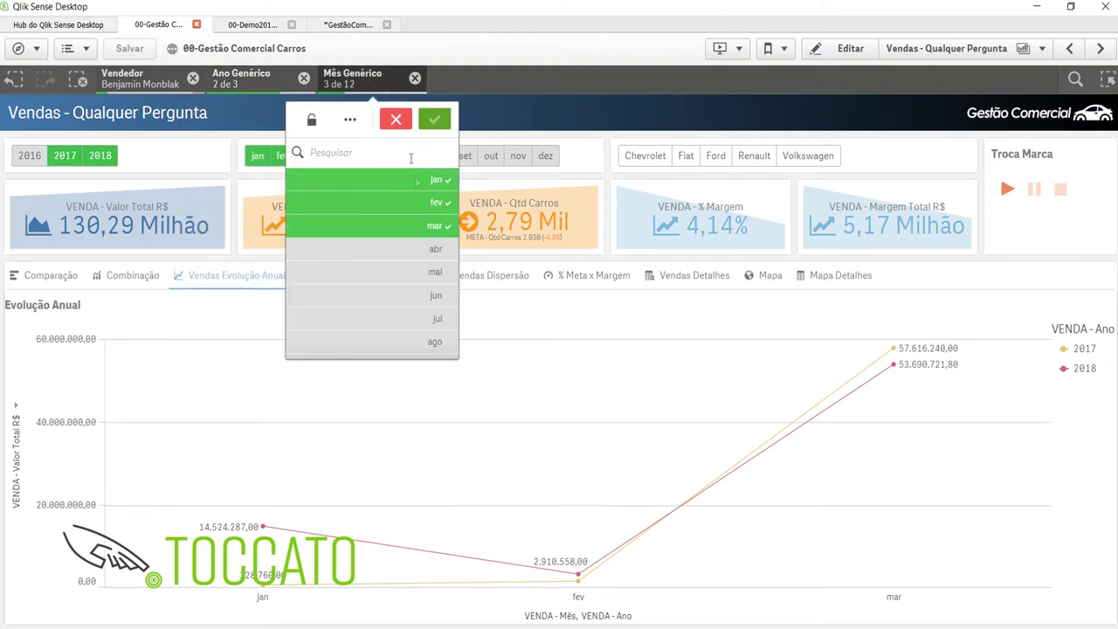
left_click(415, 80)
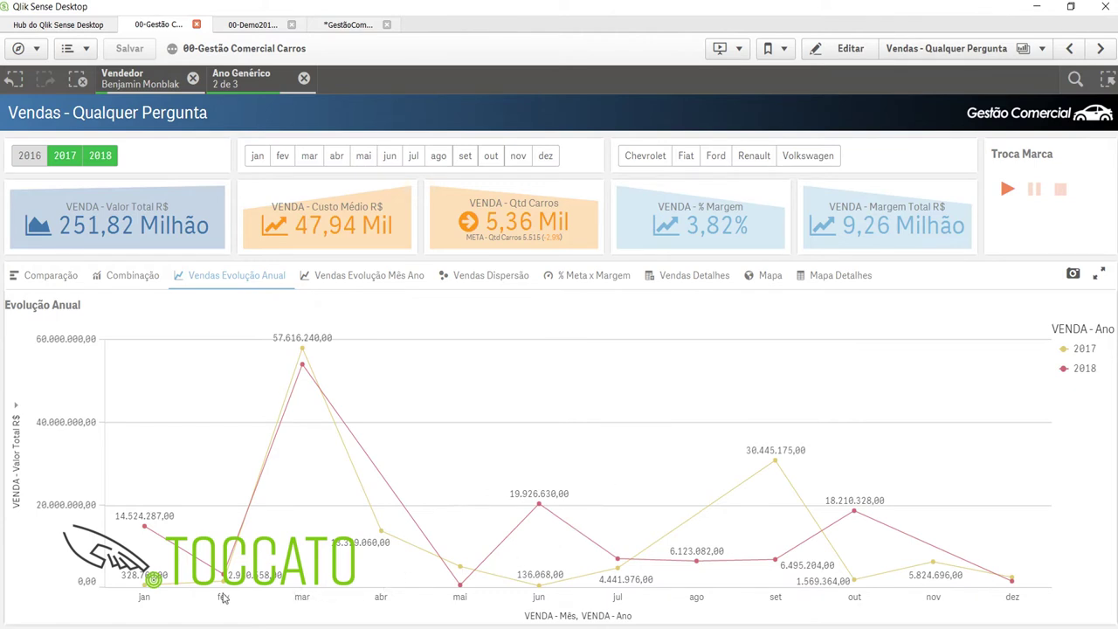
Filter the sales by the months fev to mai using a range on the Evolução Anual chart's month axis.
mouse_move(223, 597)
left_click_drag(225, 598, 468, 600)
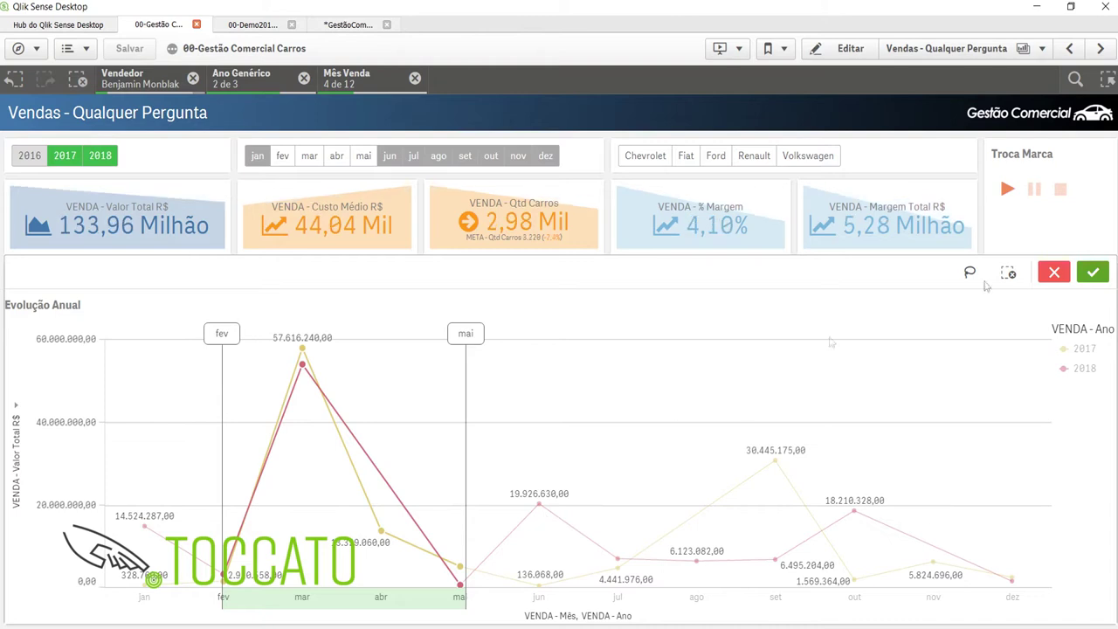
left_click(1091, 274)
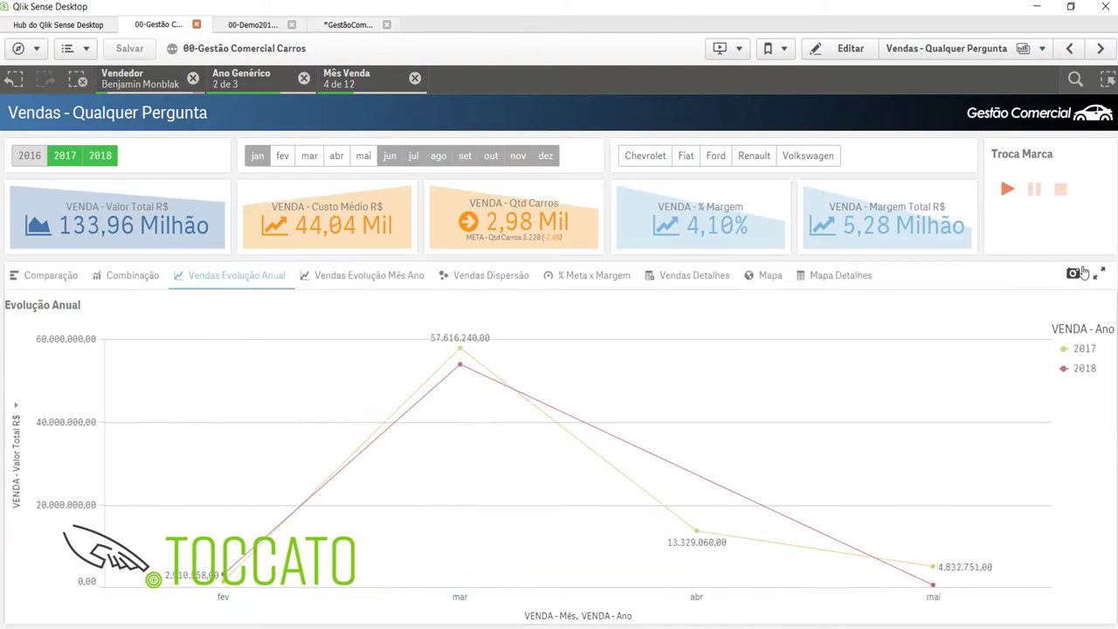
Return to the Comparação chart and change its dimension to GERAL - Modelo.
left_click(48, 278)
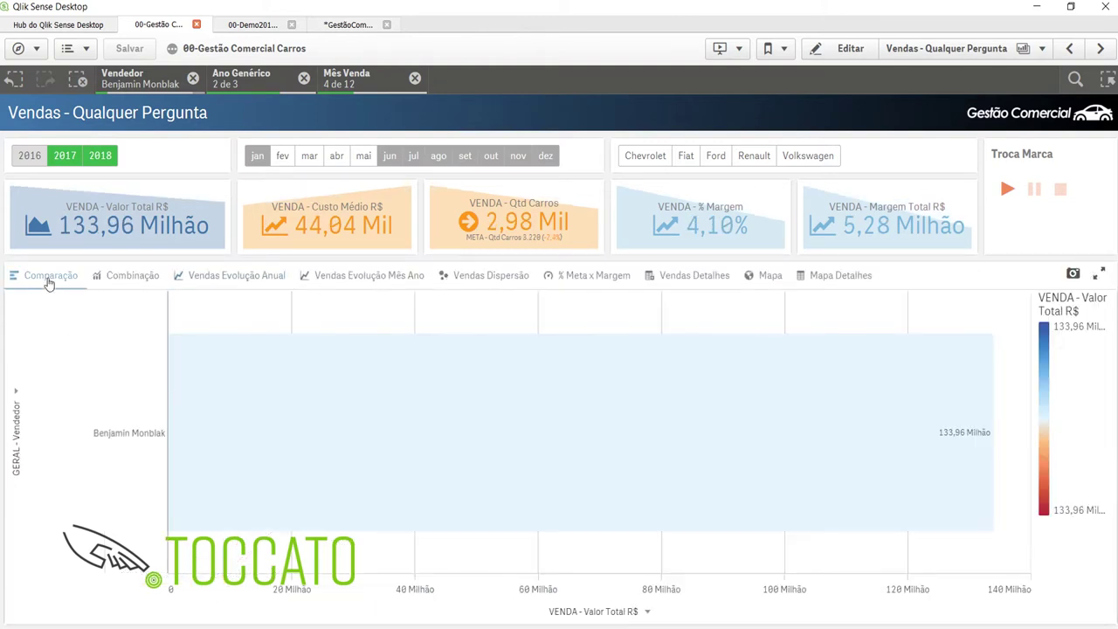
left_click(16, 401)
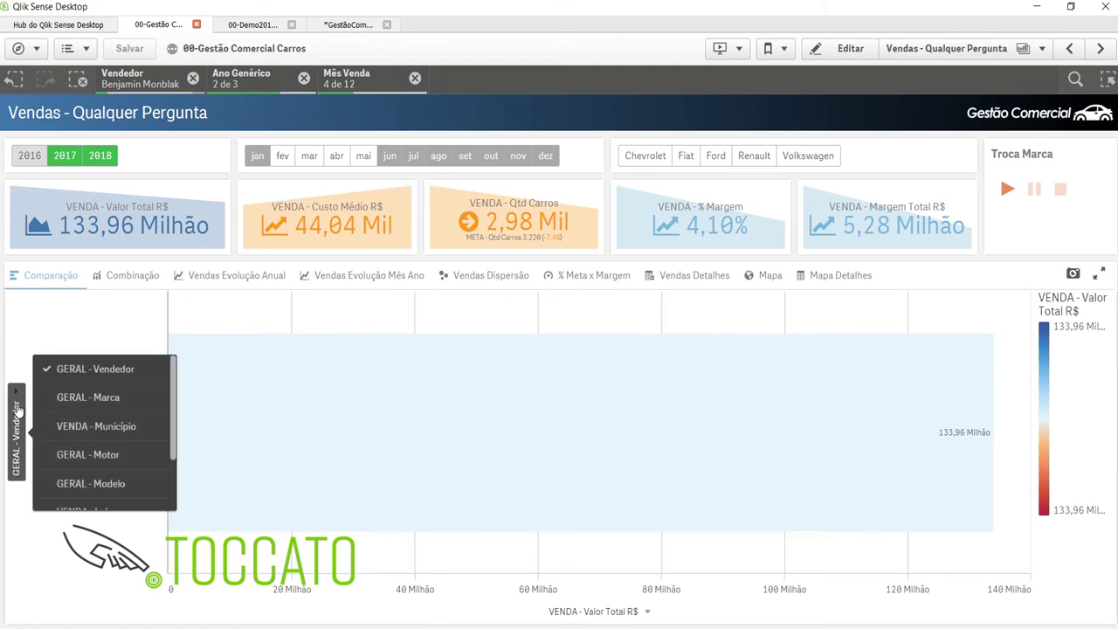
left_click_drag(172, 407, 173, 456)
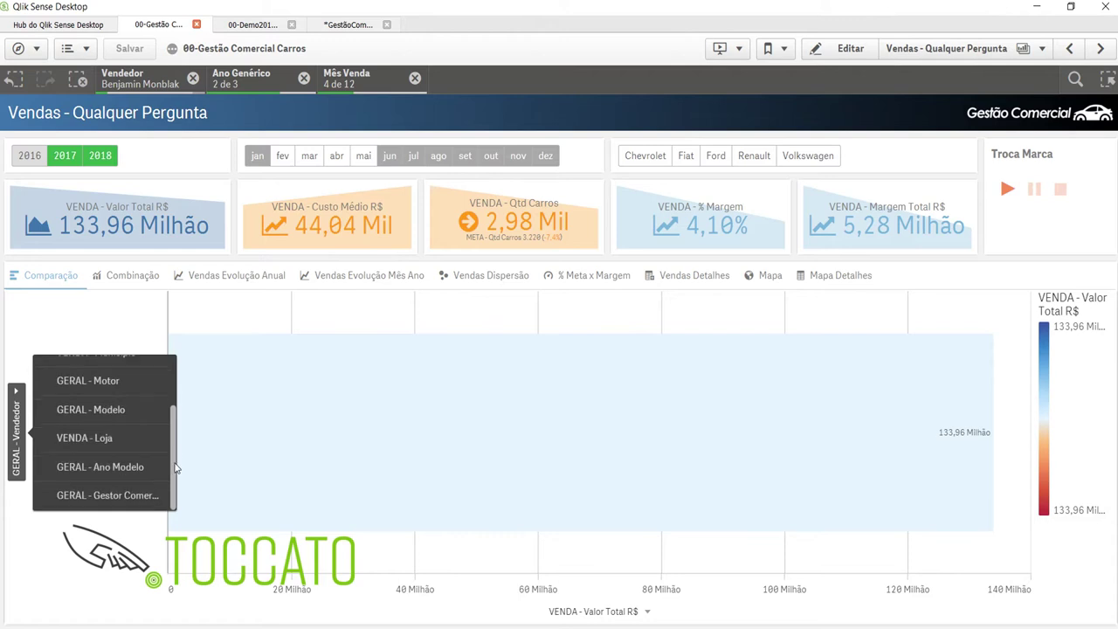
left_click(119, 416)
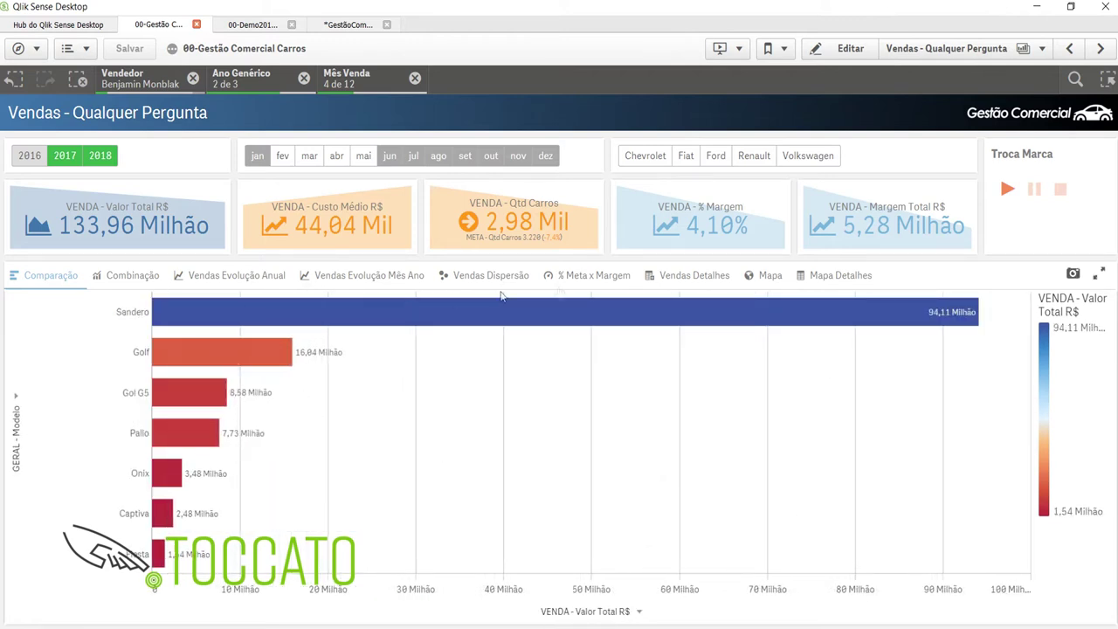
Try VENDA - Margem Total R$ as the Comparação chart's measure and finally set it to VENDA - Qtd Carros.
left_click(586, 613)
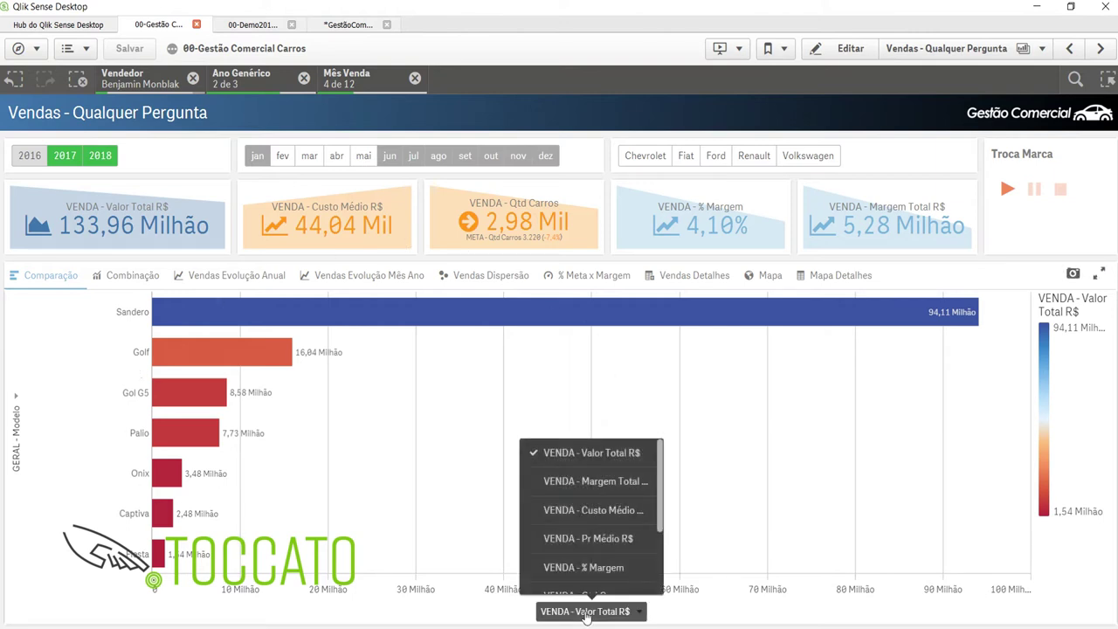
left_click(641, 483)
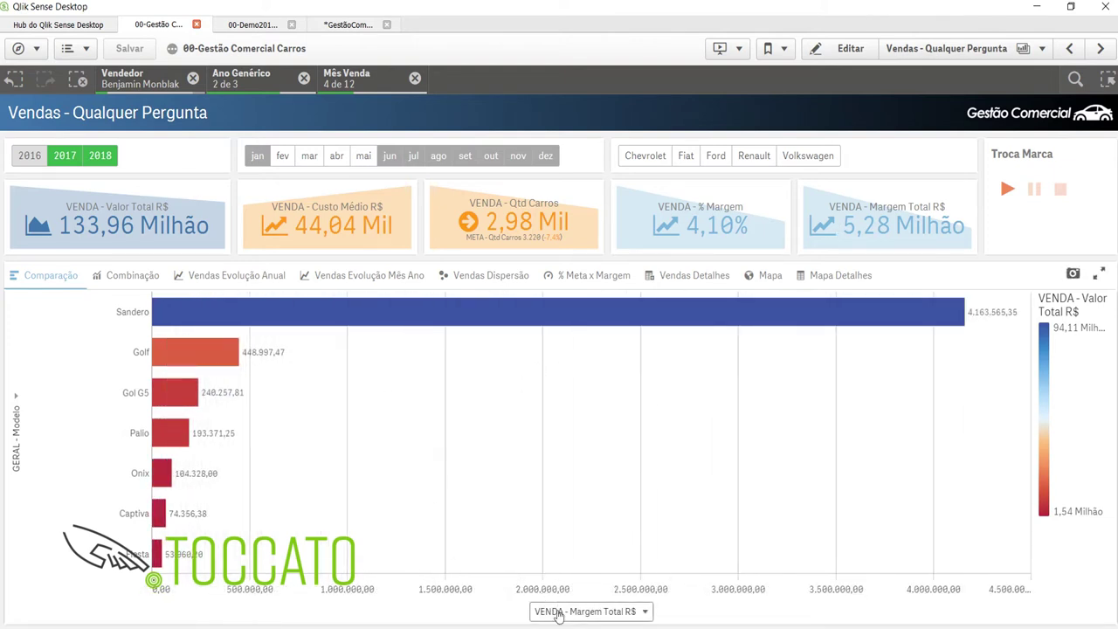
left_click(587, 612)
scroll(651, 498, "down", 3)
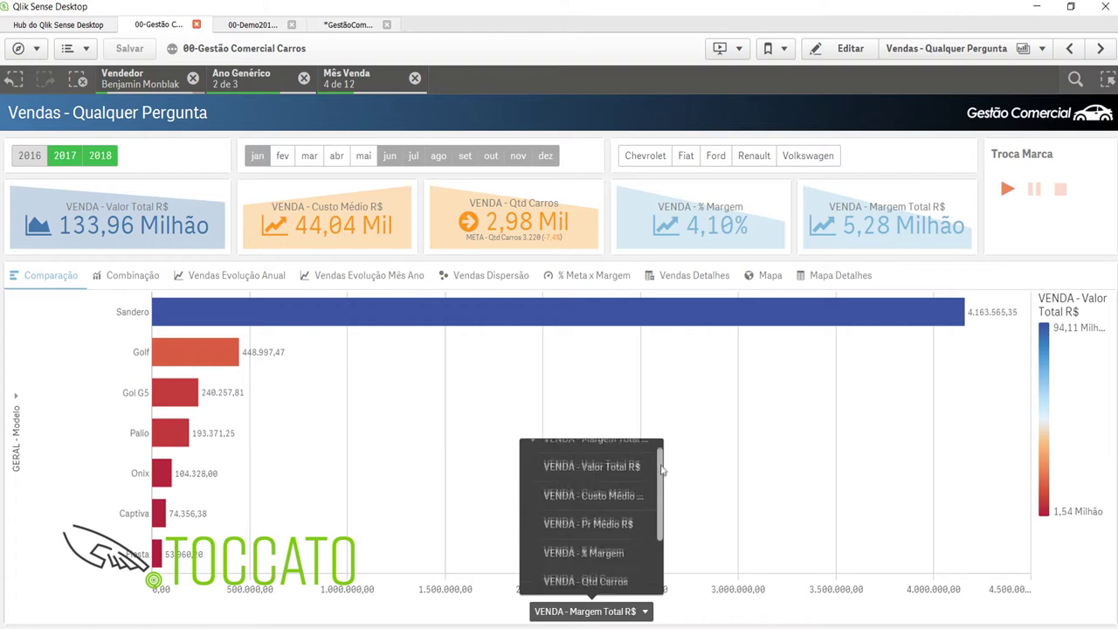
scroll(650, 505, "down", 1)
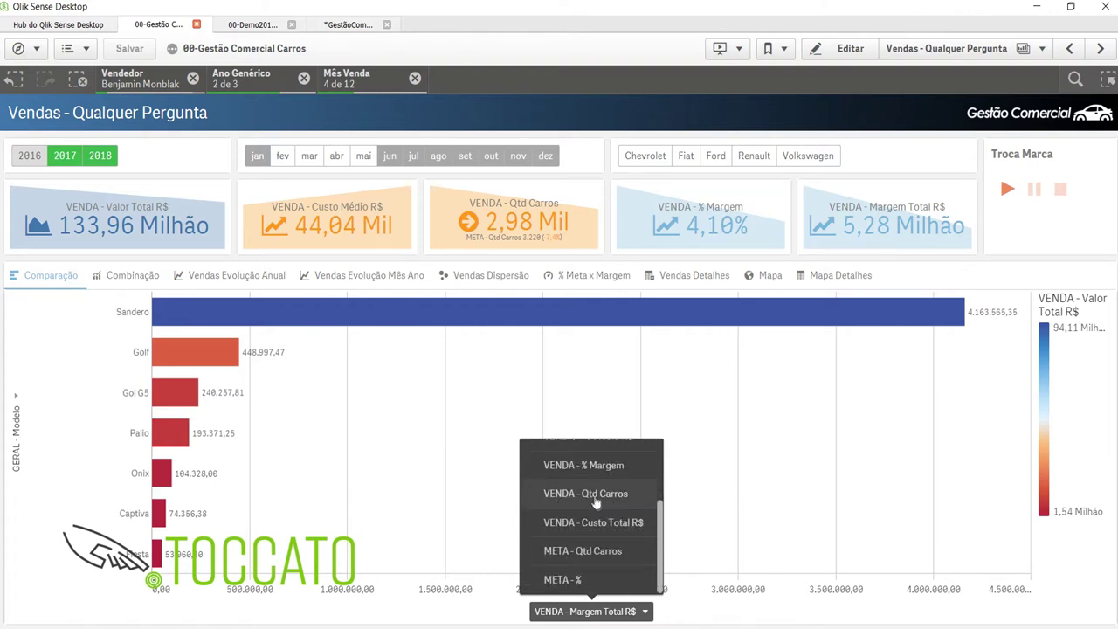
left_click(559, 494)
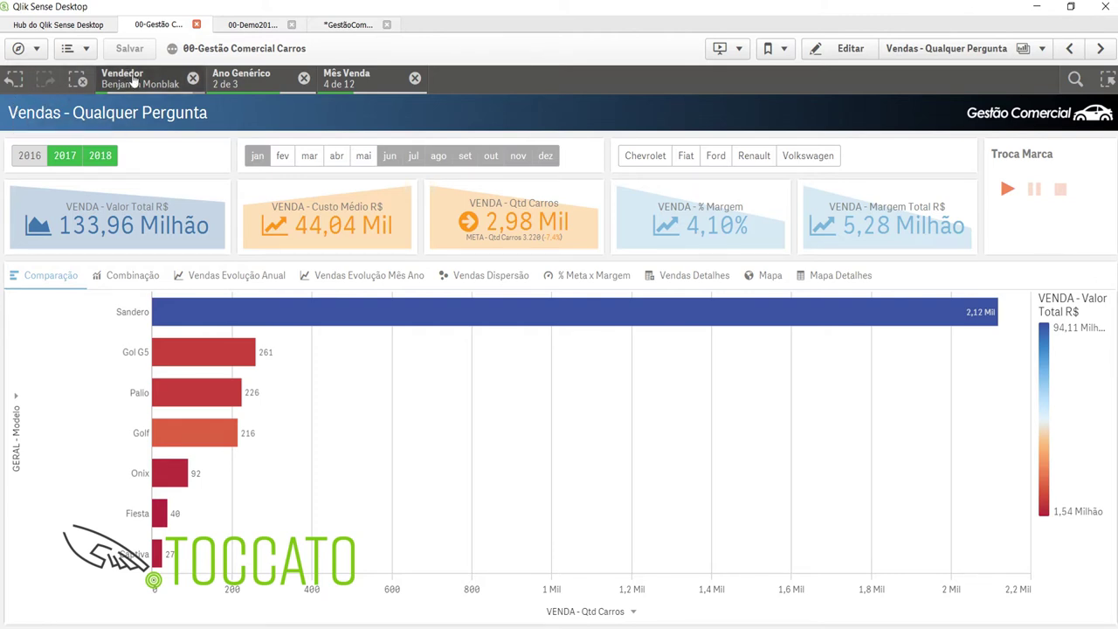
Show the Combinação chart and add the second seller in the list to the Vendedor filter.
left_click(133, 275)
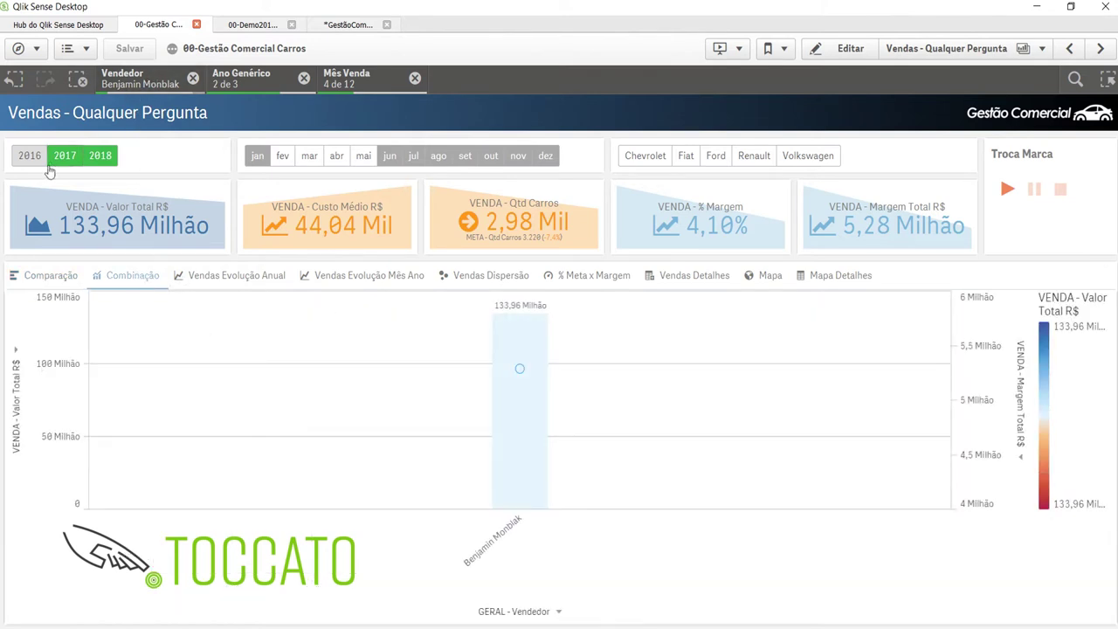
left_click(144, 83)
left_click(108, 204)
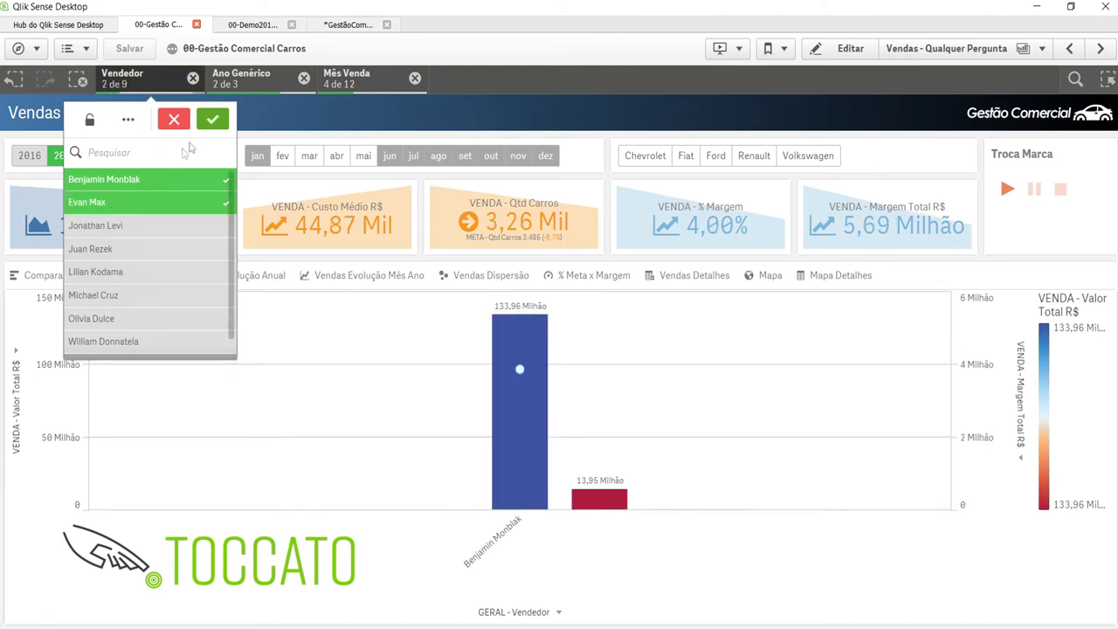
left_click(220, 119)
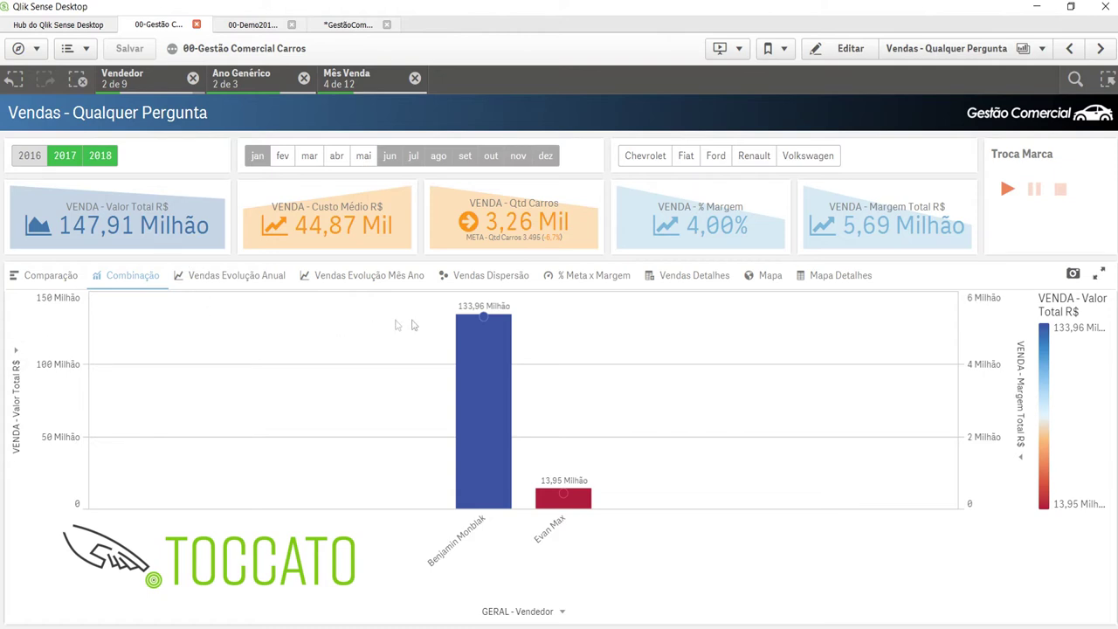
View the combination chart's alternative measures and the Vendas Evolução Anual and Vendas Evolução Mês Ano charts.
mouse_move(483, 321)
left_click(10, 402)
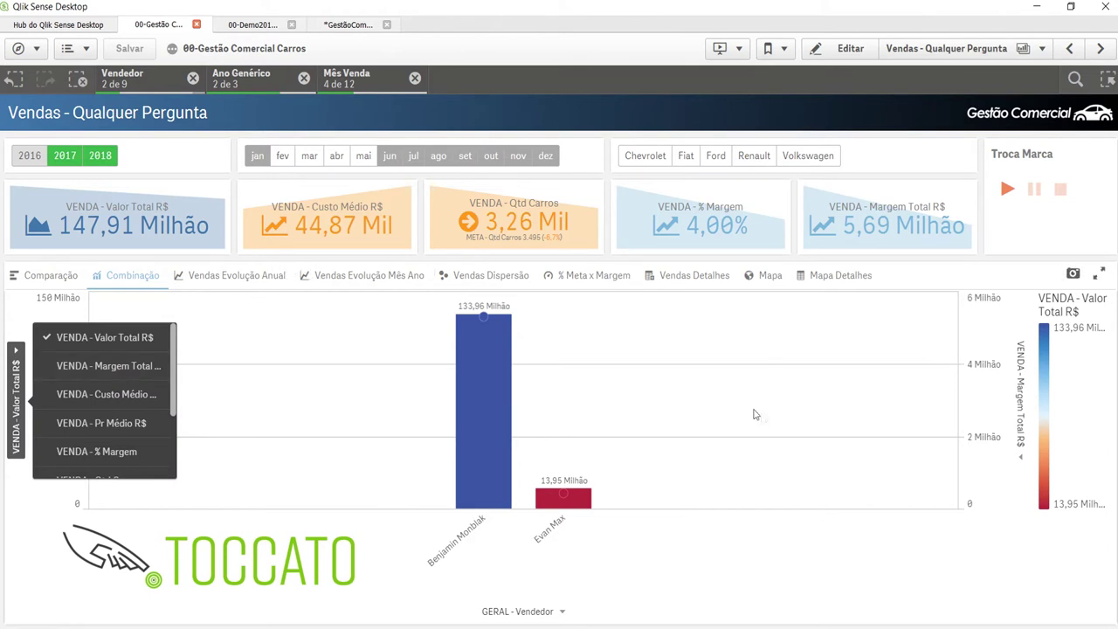
left_click(262, 279)
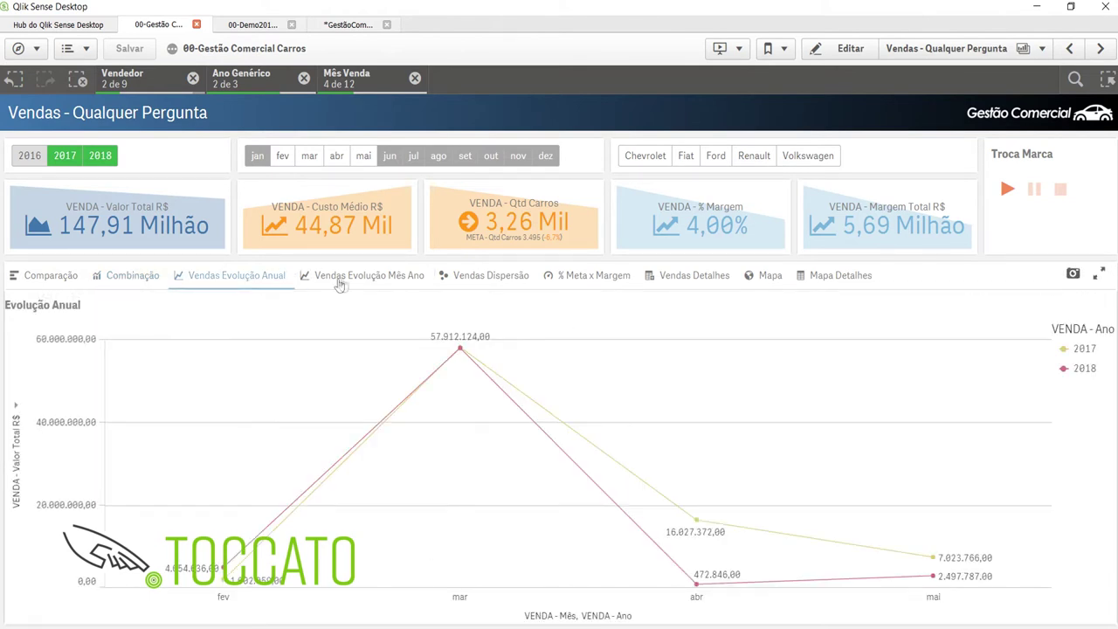
left_click(365, 281)
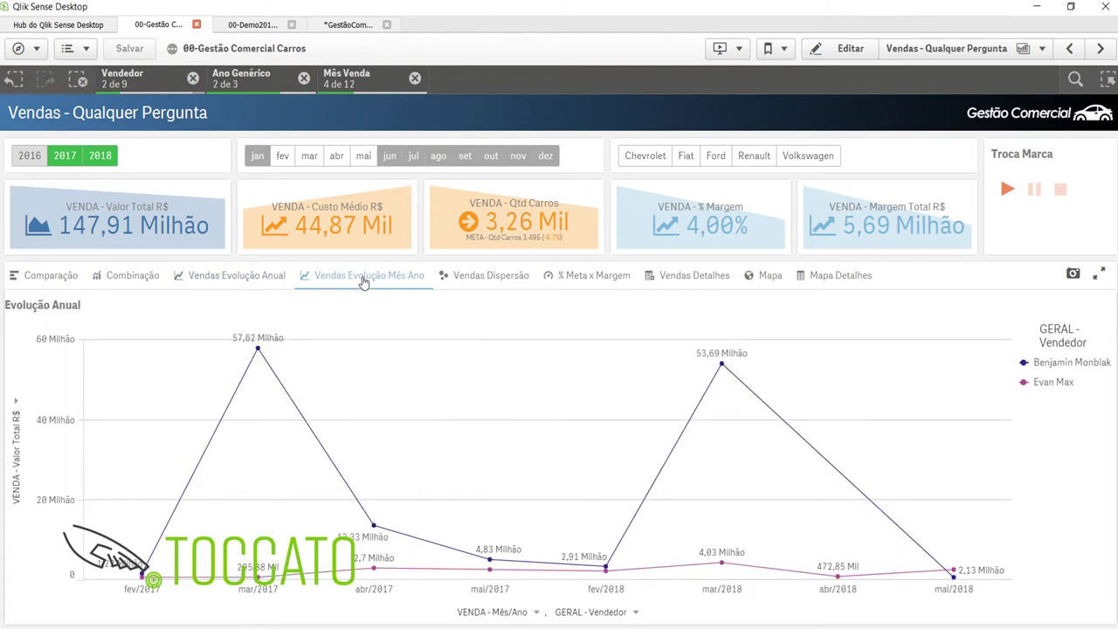
In the Vendas Dispersão chart, clear the Vendedor filter and select sellers with total sales from about 60.7 to 125.1 million.
left_click(505, 281)
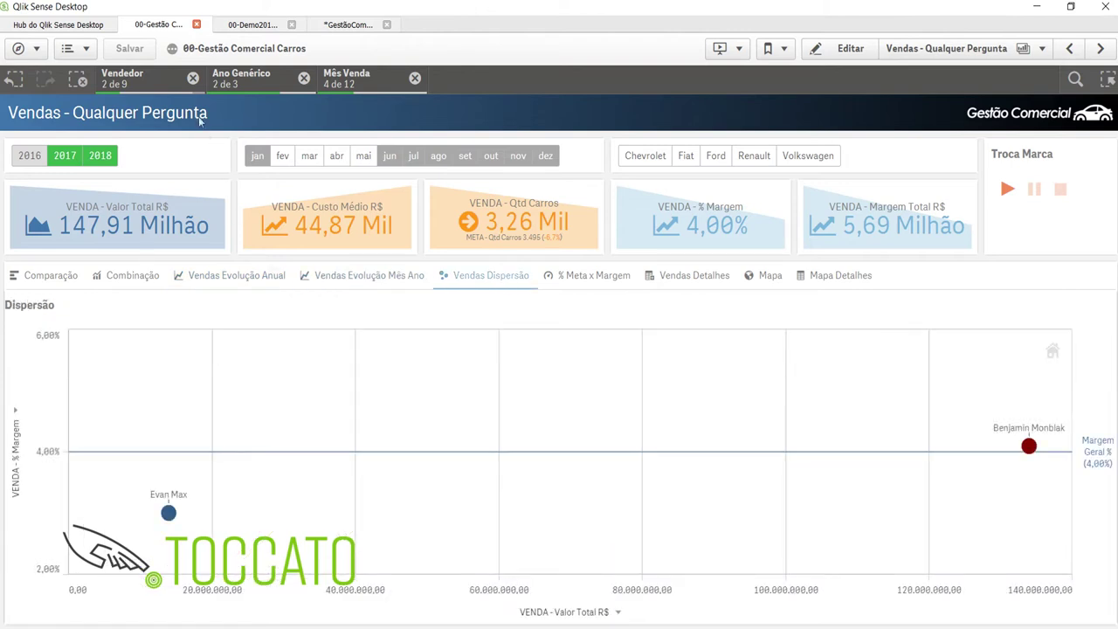
left_click(193, 79)
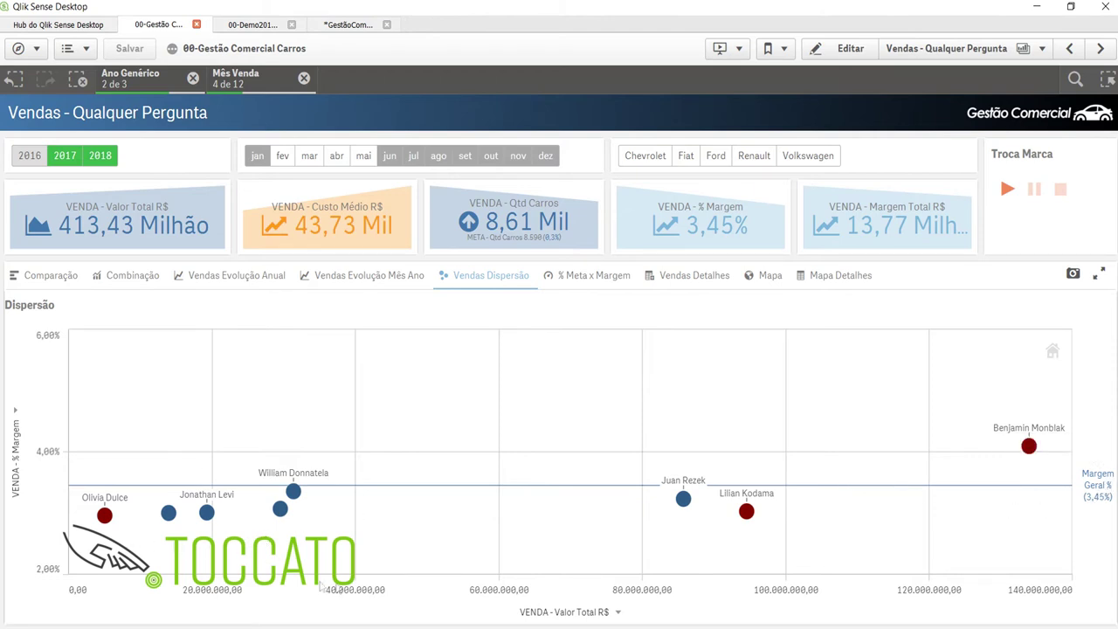
left_click_drag(505, 592, 964, 592)
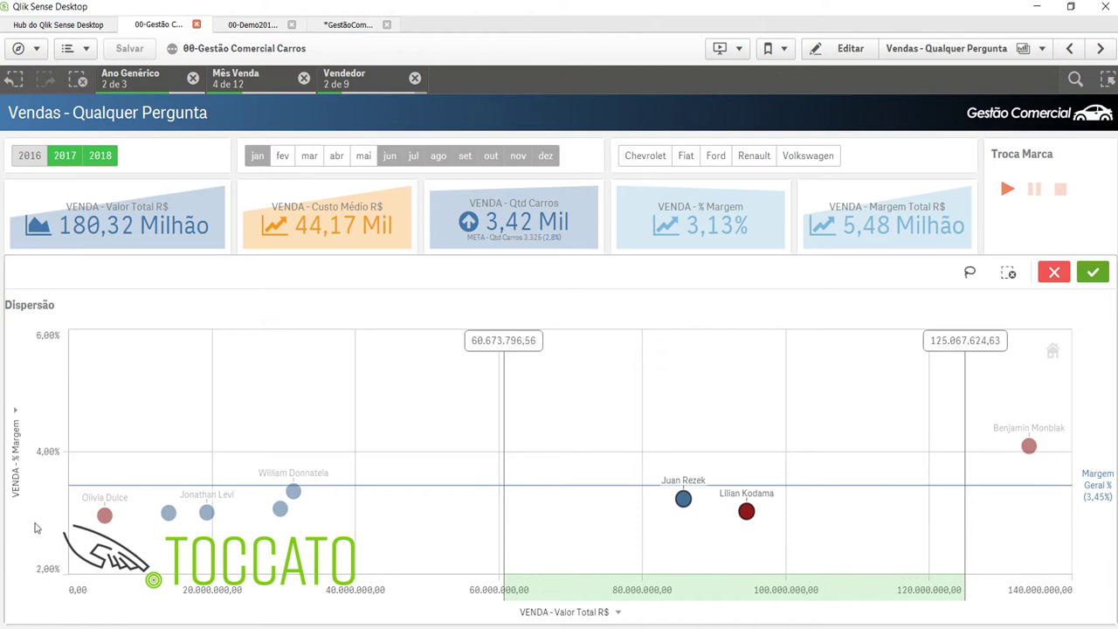
left_click_drag(35, 530, 50, 479)
left_click(1092, 271)
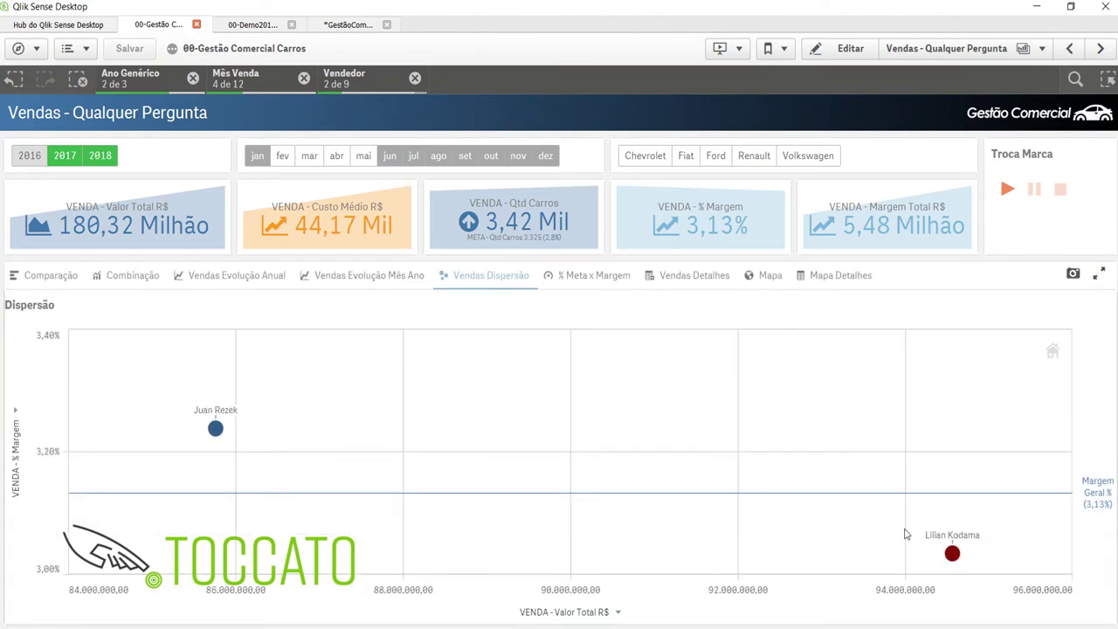
View the % Meta x Margem chart, open the Vendas Detalhes table, and clear the Vendedor filter.
left_click(579, 276)
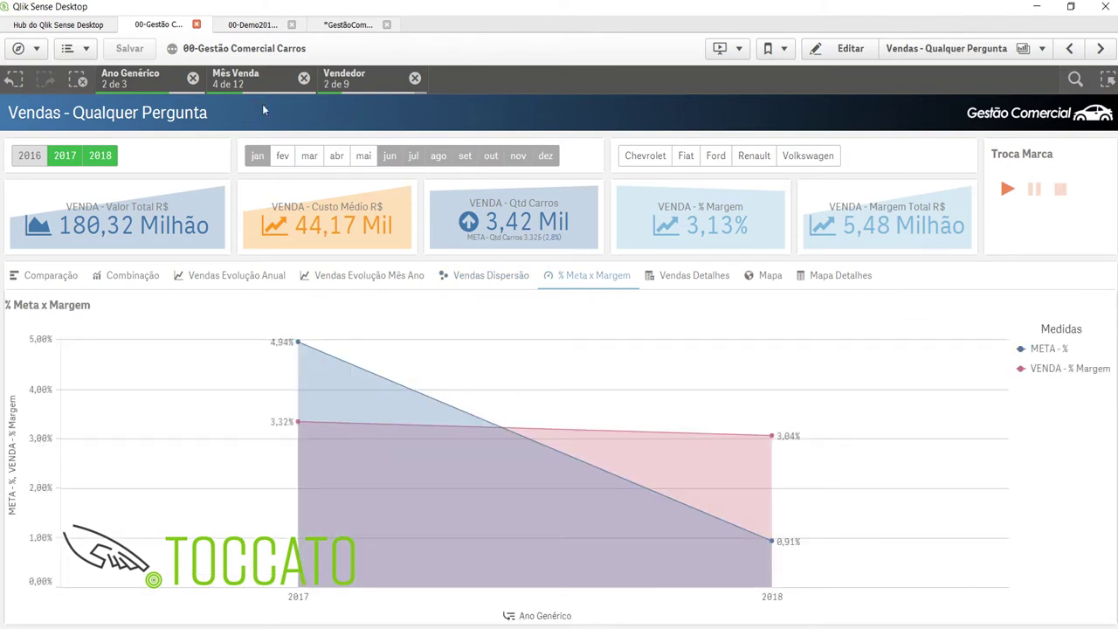
left_click(681, 279)
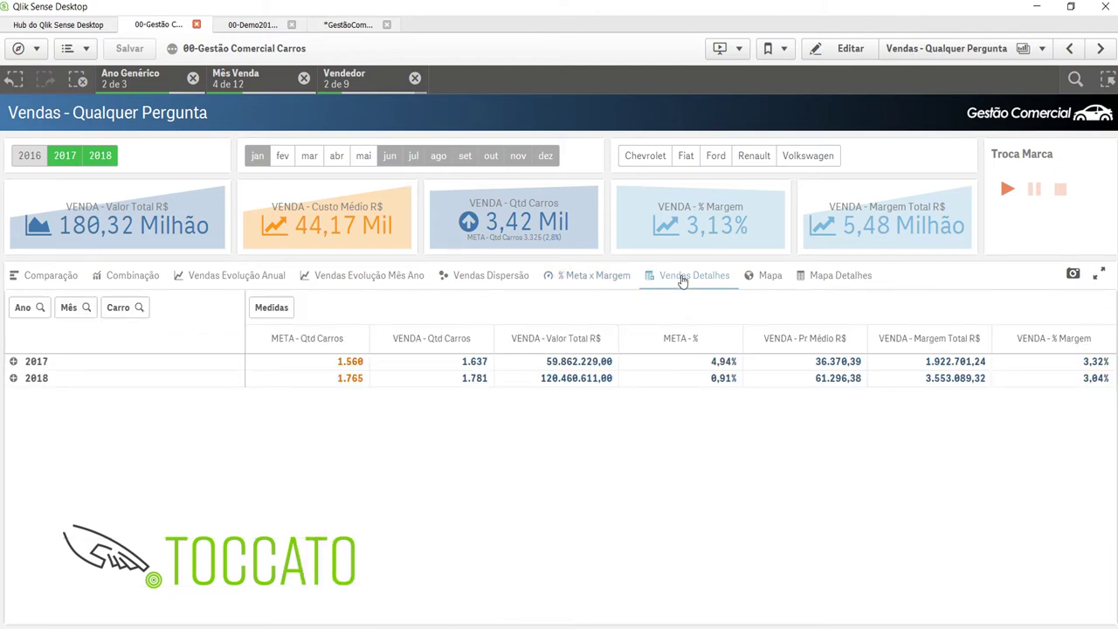
left_click(415, 80)
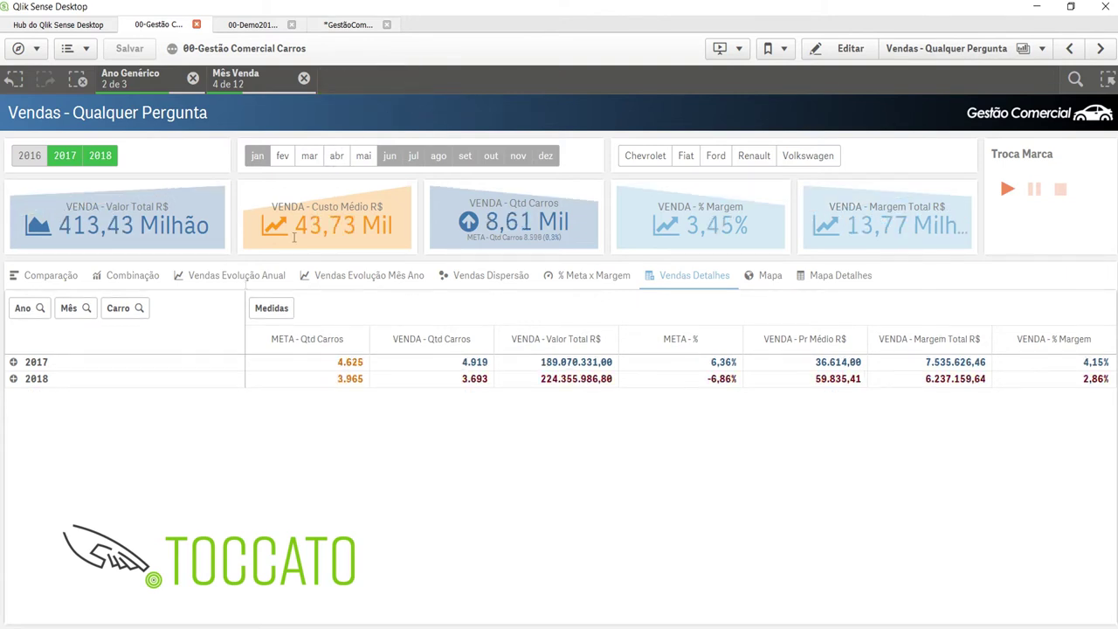
Expand 2018 and 2017 in the Vendas Detalhes table to compare their months, and show the Mapa chart.
left_click(13, 379)
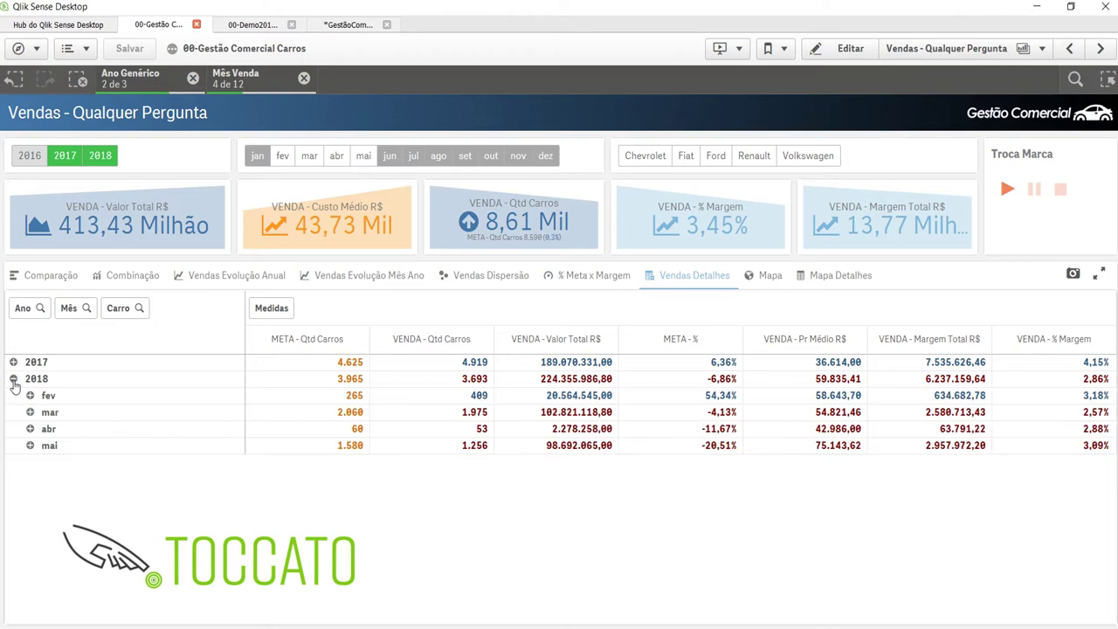
left_click(13, 361)
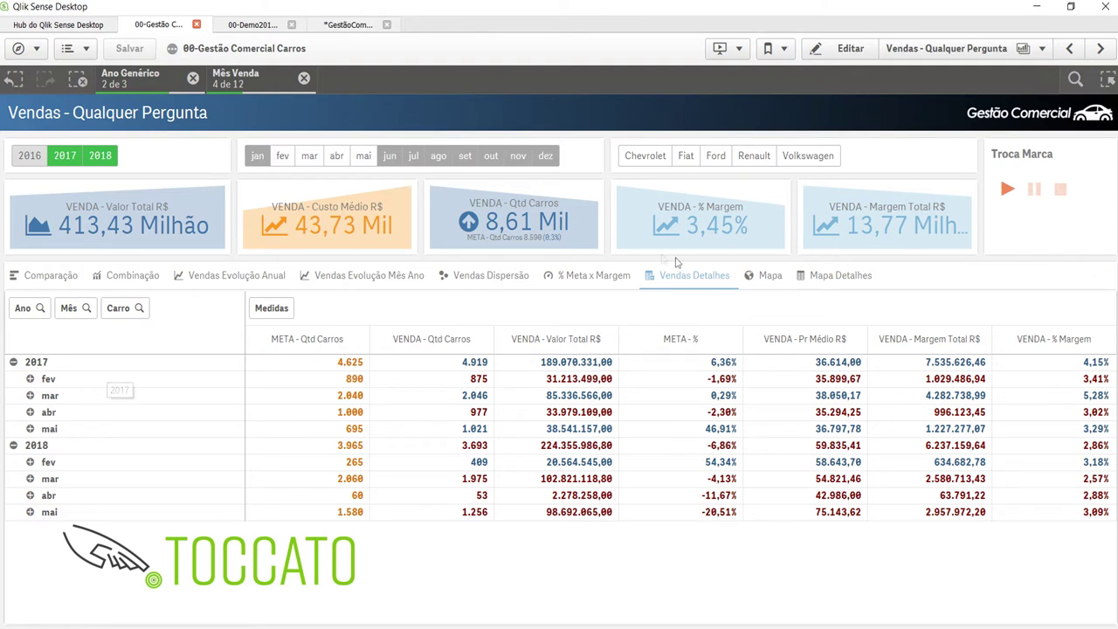
left_click(768, 287)
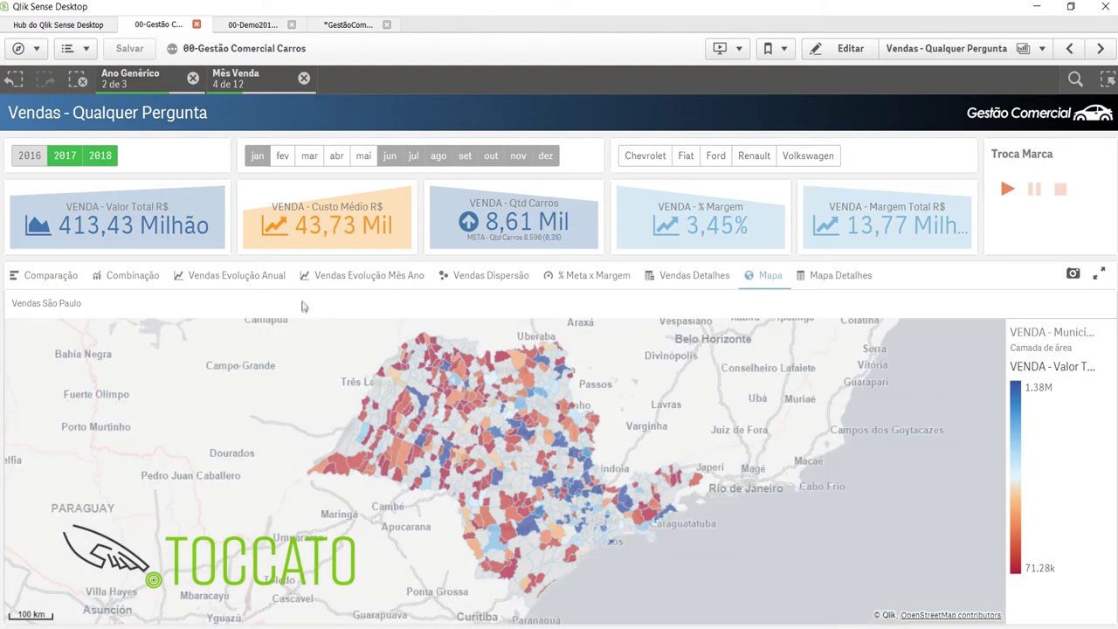
Clear the Mês Venda filter while viewing the São Paulo sales map.
left_click(236, 81)
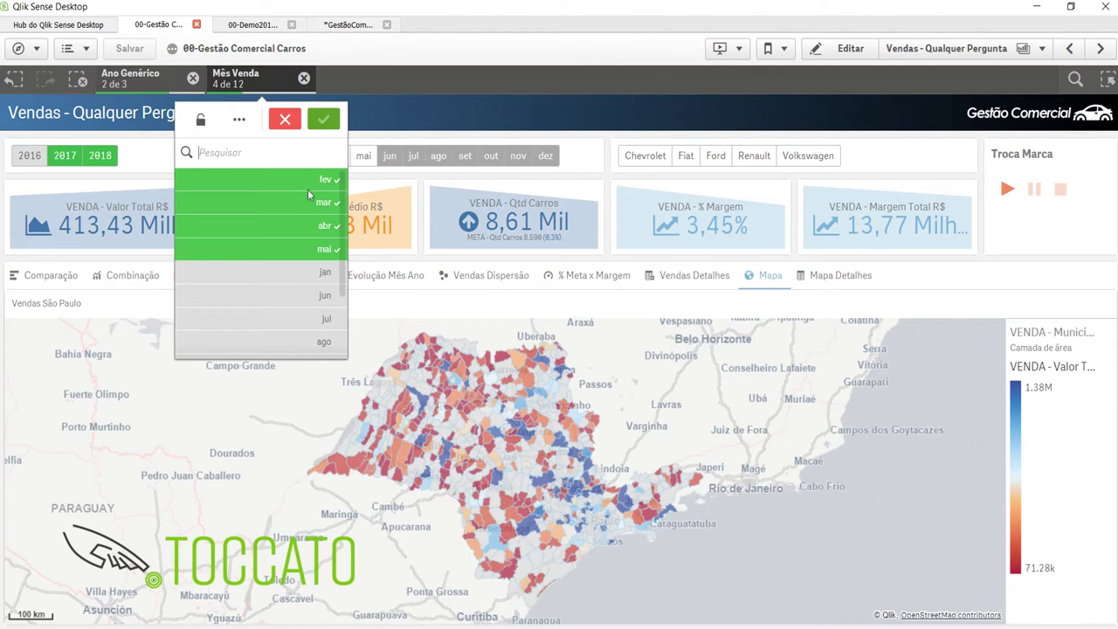
left_click(303, 80)
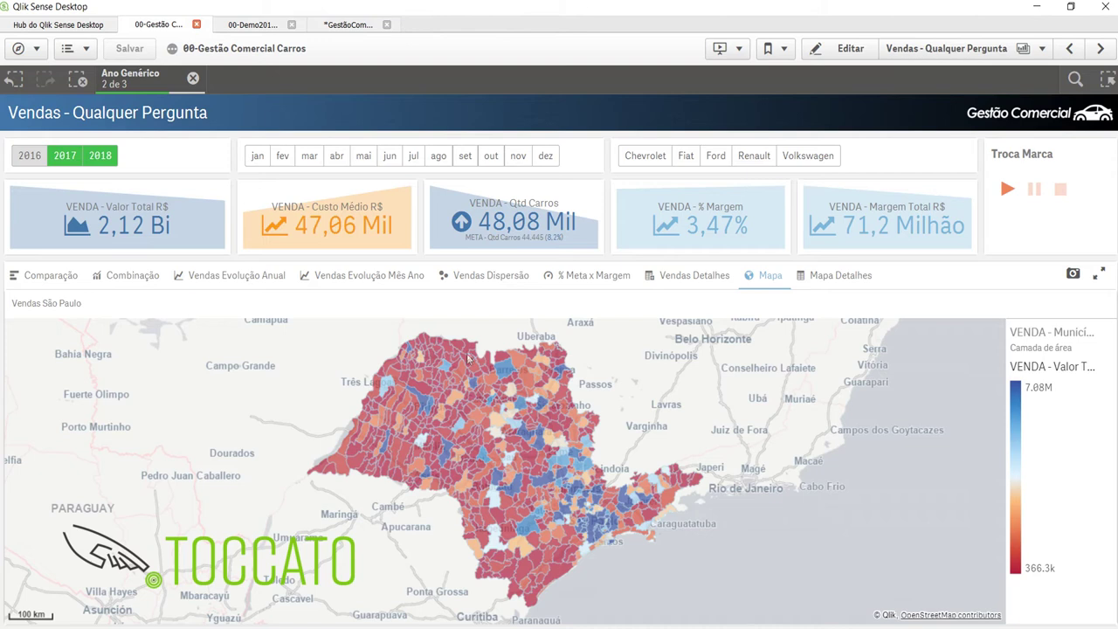
mouse_move(468, 348)
In the Comparação chart, filter the brands to Chevrolet and Fiat, and show the Vendas Detalhes table for them.
left_click(70, 280)
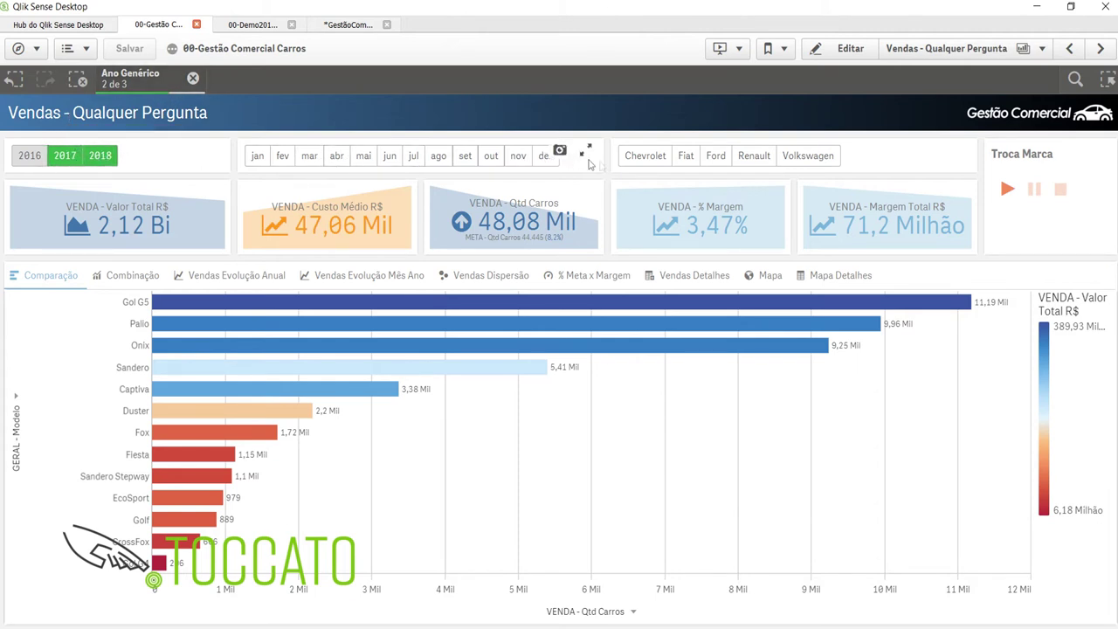
left_click(637, 158)
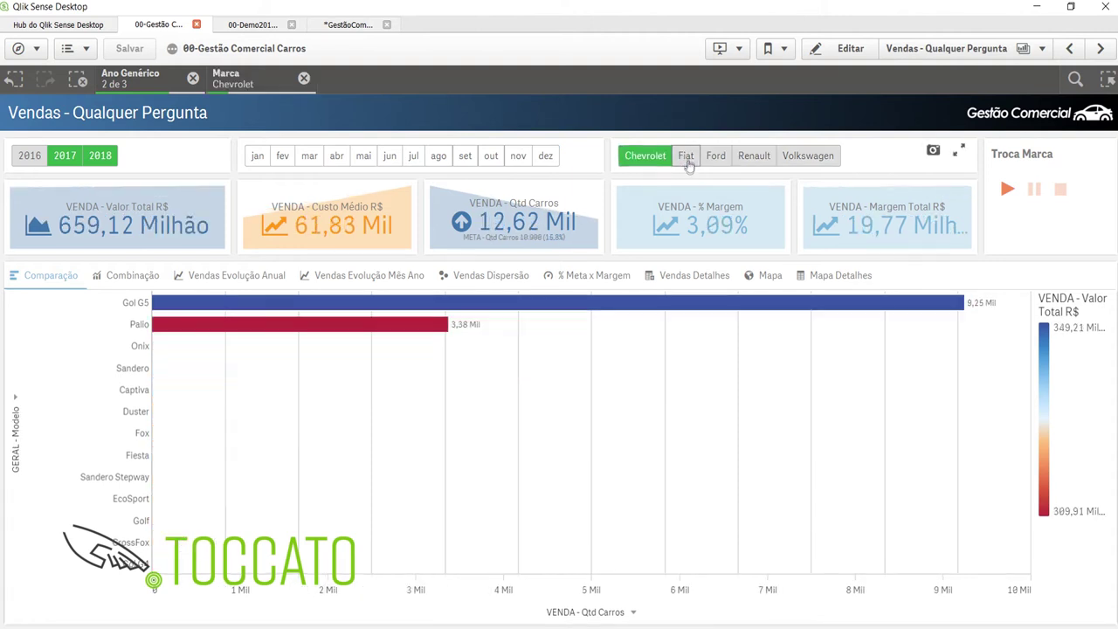
left_click(686, 158)
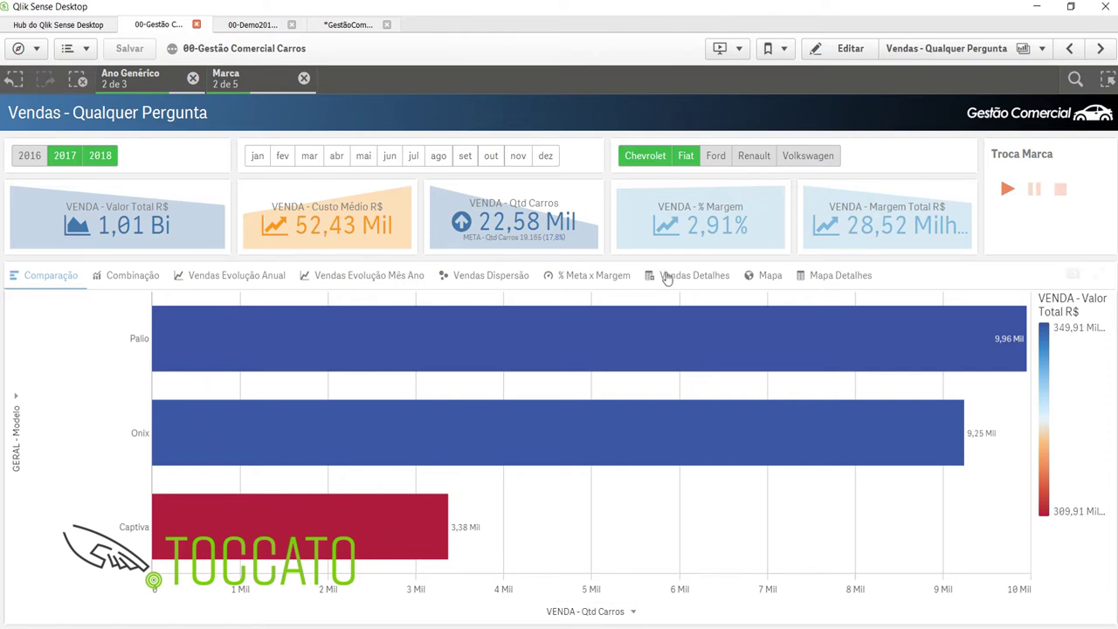
left_click(666, 276)
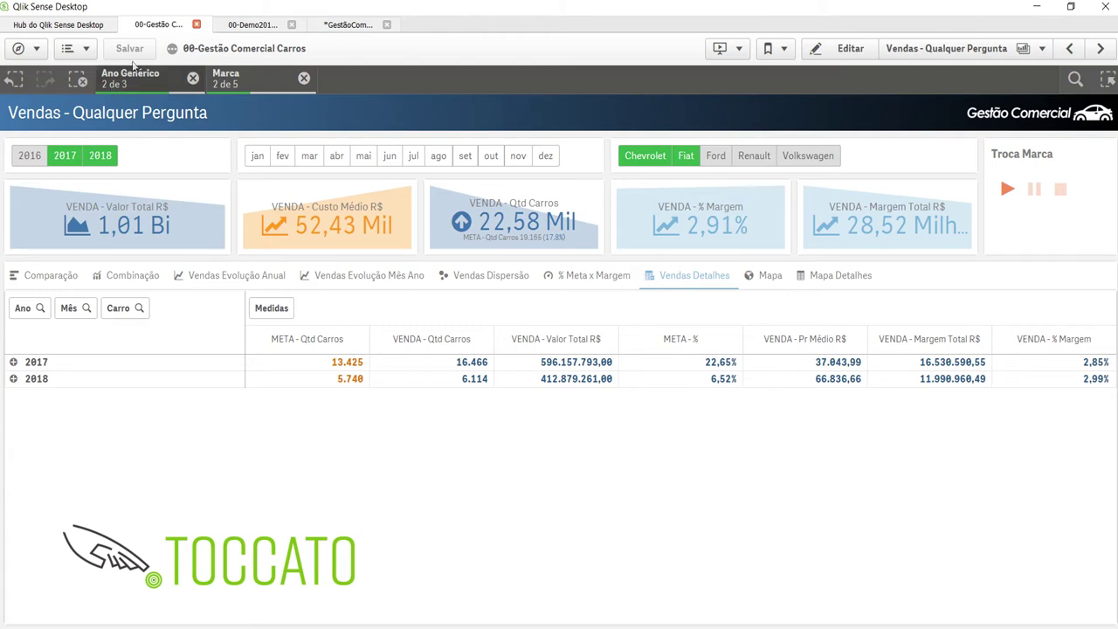
View the Compras - Qualquer Pergunta and Compras - Detalhes sheets, and clear all active selections.
left_click(957, 48)
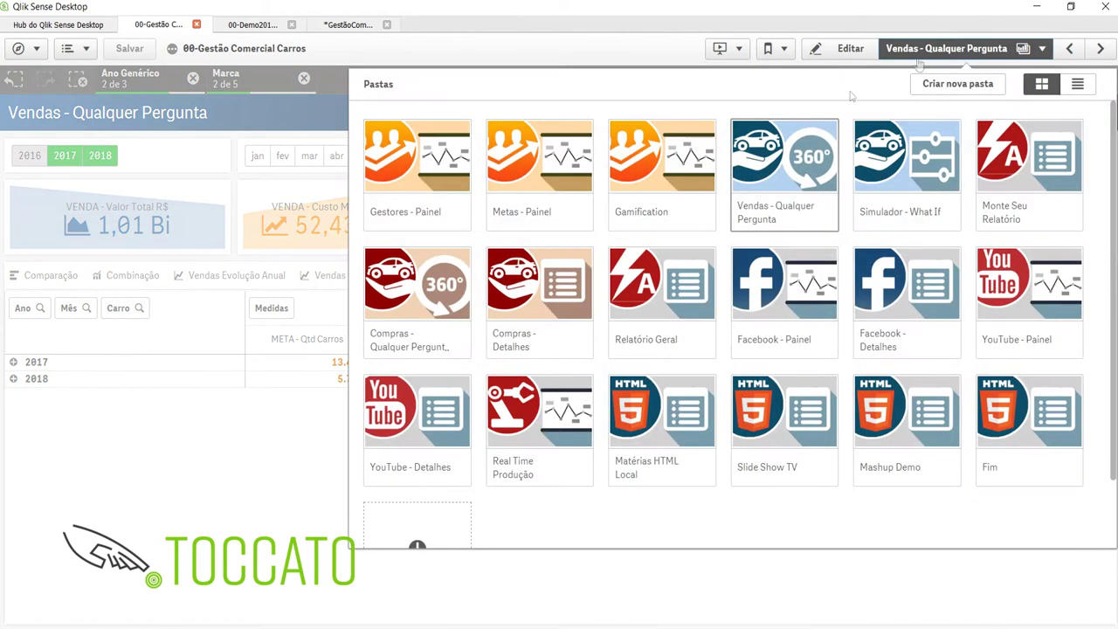
left_click(418, 283)
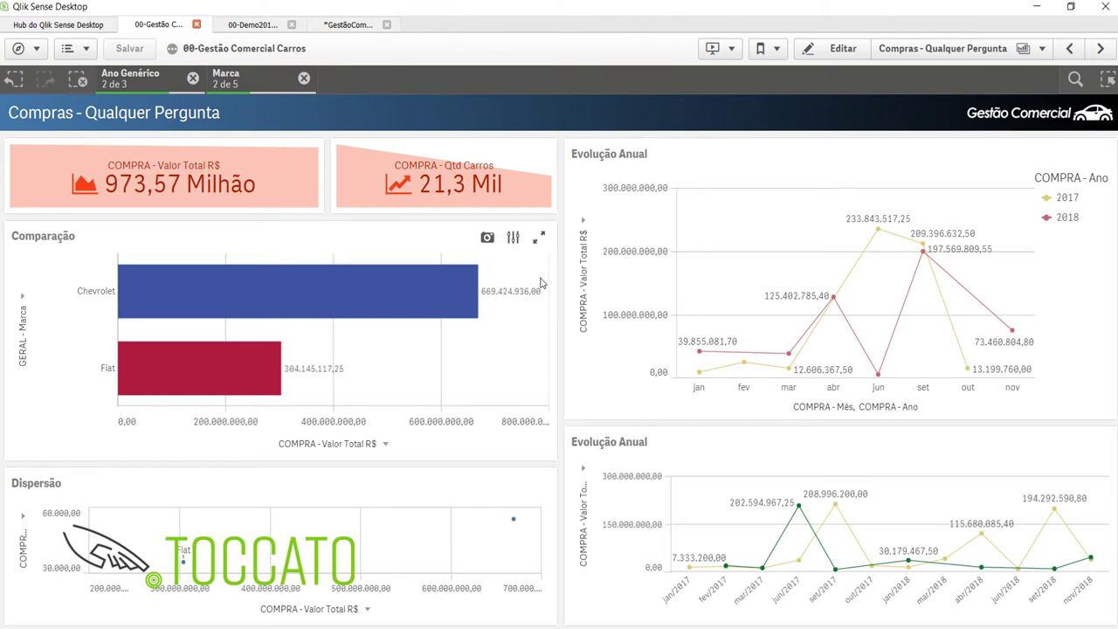
left_click(942, 48)
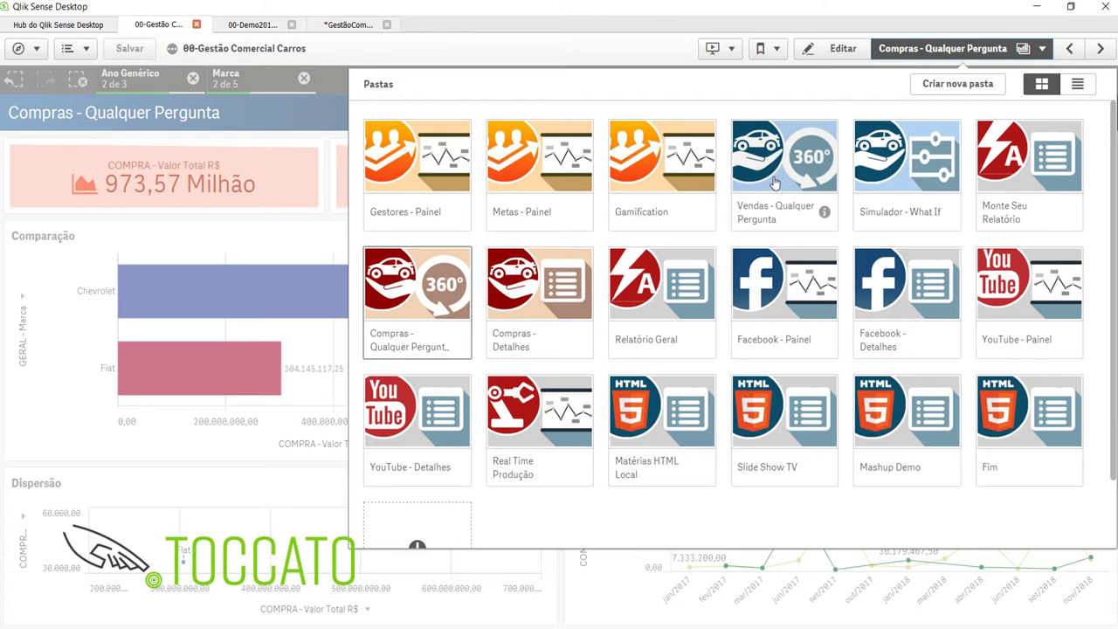
left_click(442, 277)
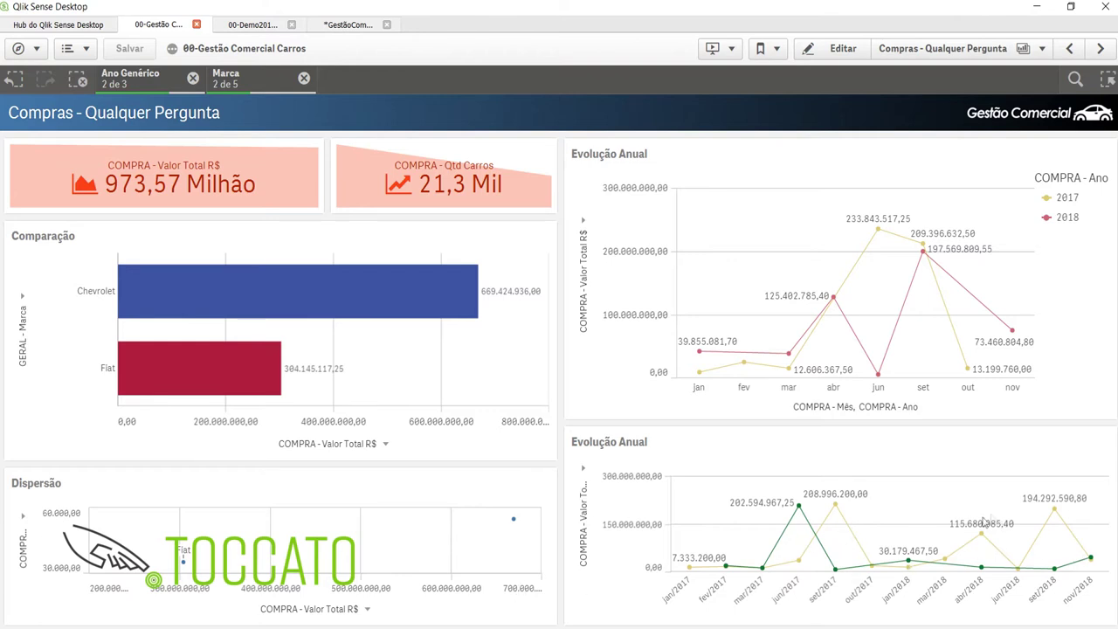
left_click(1100, 49)
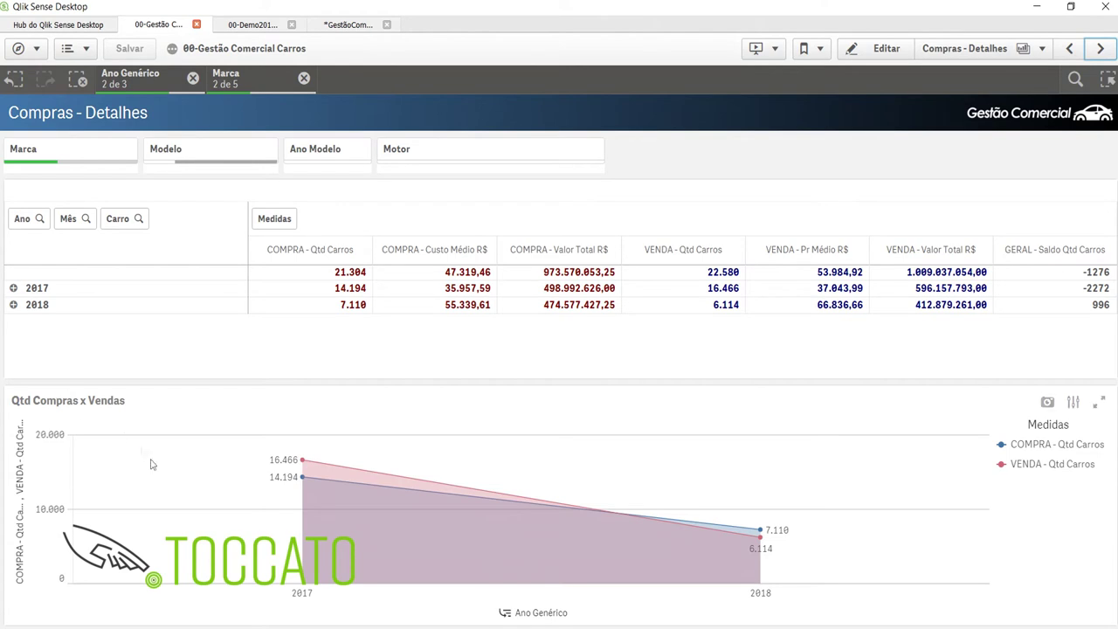
left_click(77, 79)
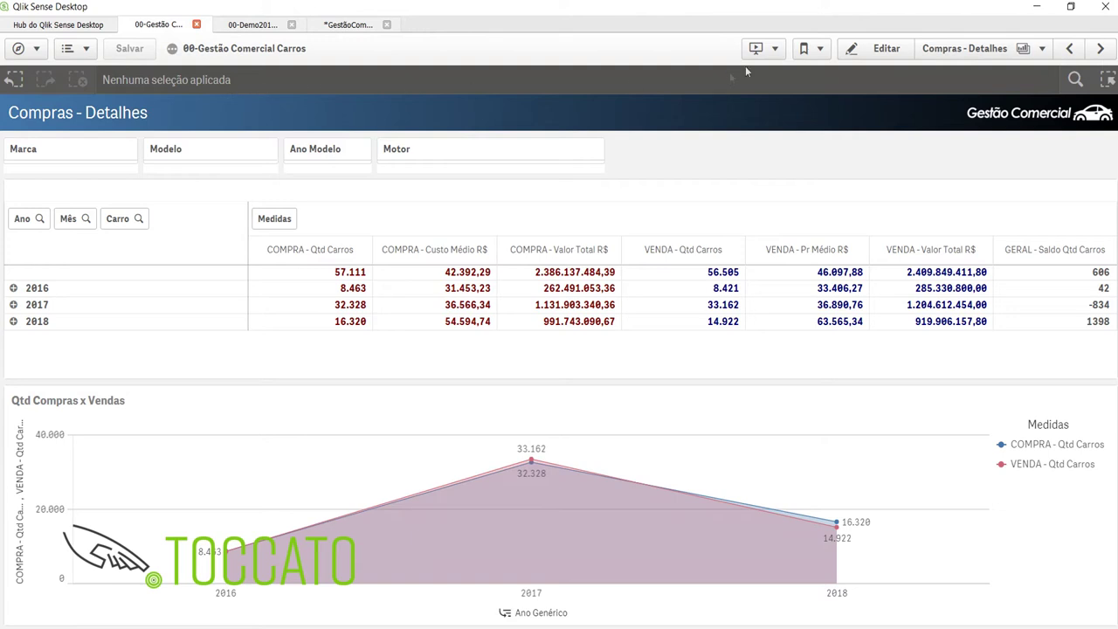
Create a new sheet with the default title Minha nova pasta and open it for editing.
left_click(964, 48)
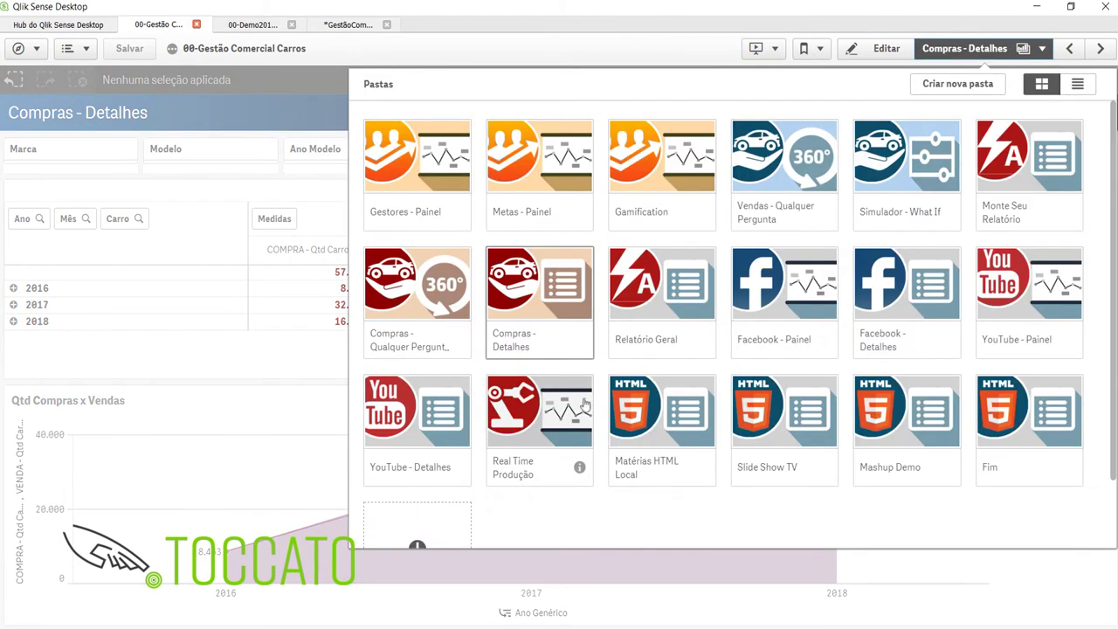
left_click(436, 526)
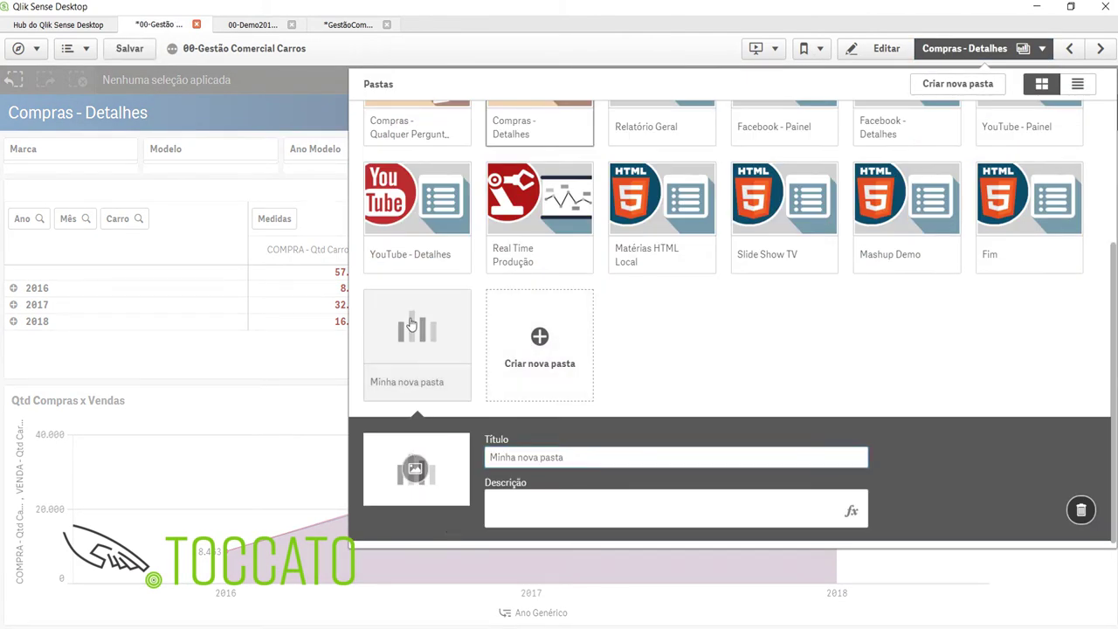
left_click(411, 324)
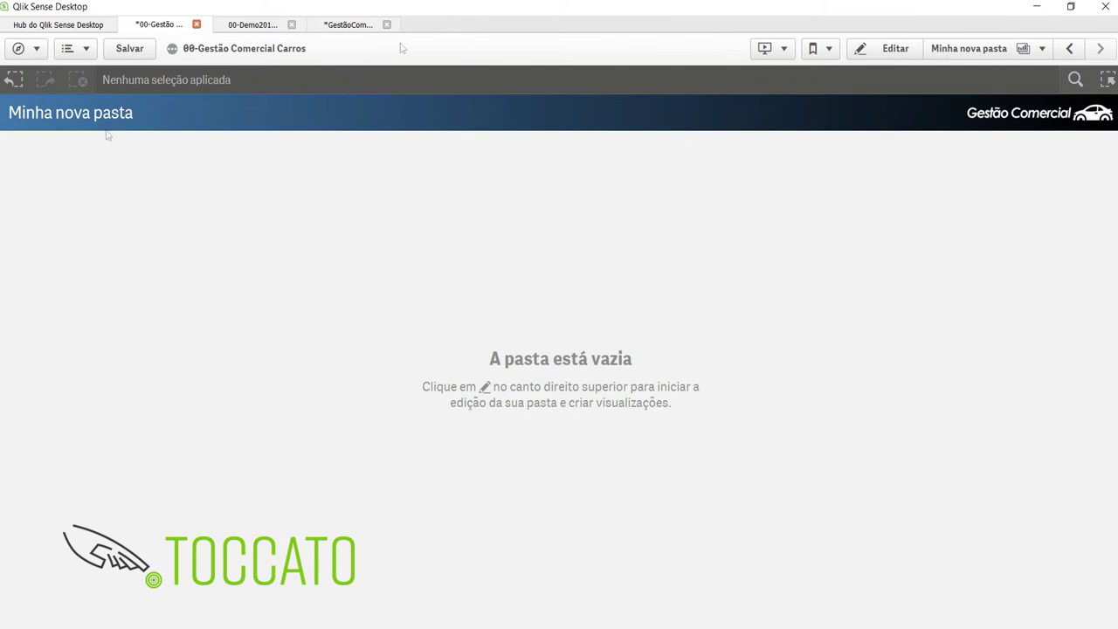
left_click(890, 48)
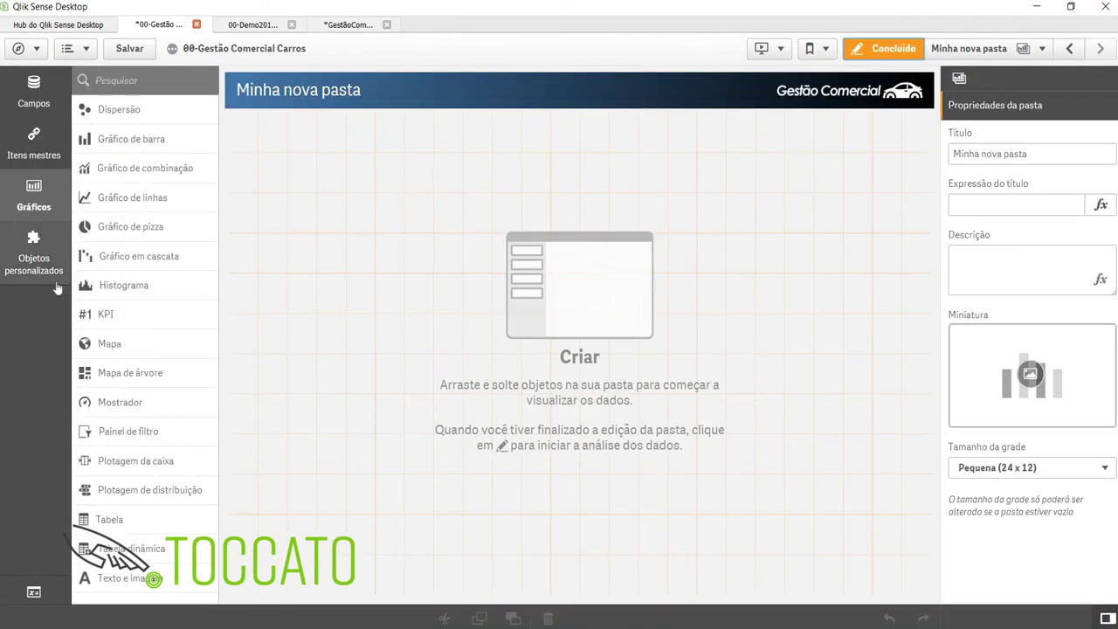
Add a bar chart in the upper-left half of the sheet with dimension COMPRA - Ano and measure COMPRA - Qtd Carros.
left_click_drag(129, 139, 376, 218)
left_click_drag(575, 591, 582, 437)
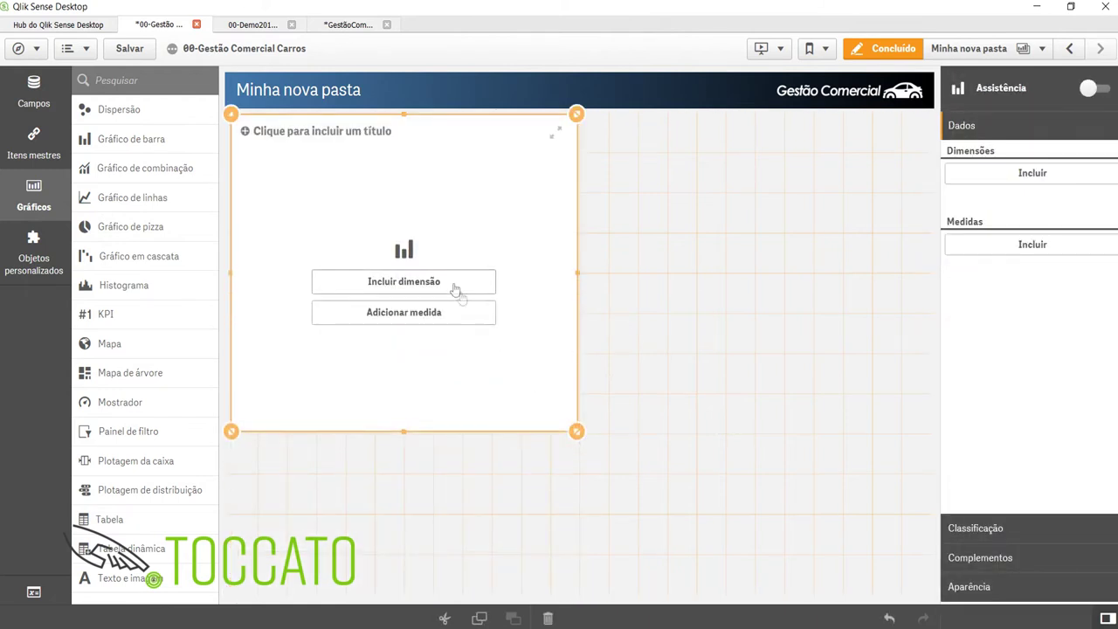
left_click(457, 286)
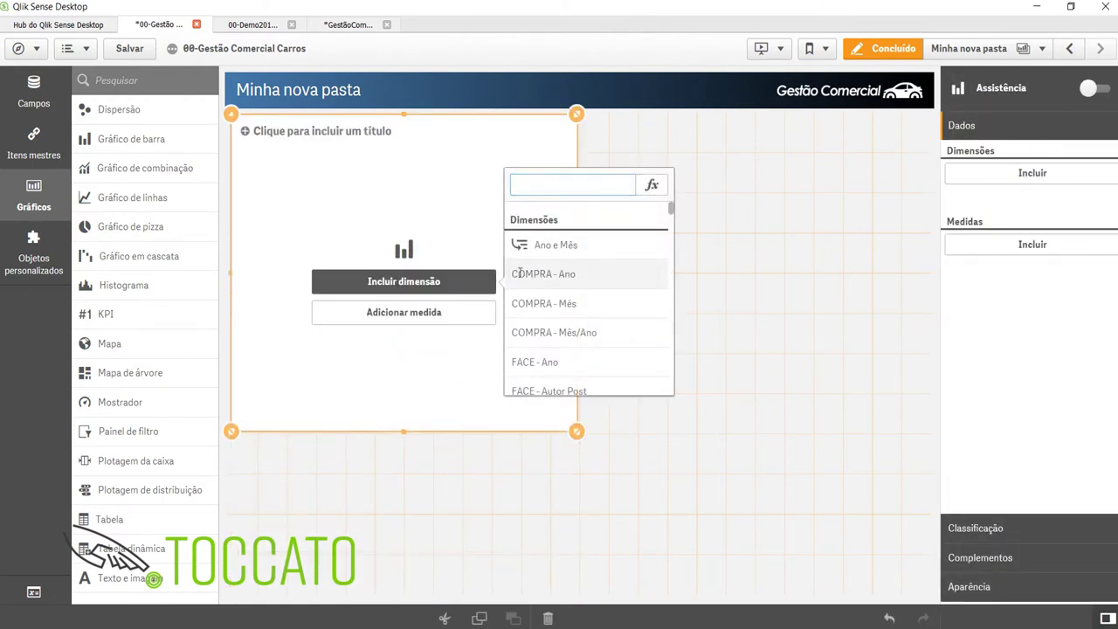
left_click(516, 273)
left_click(457, 314)
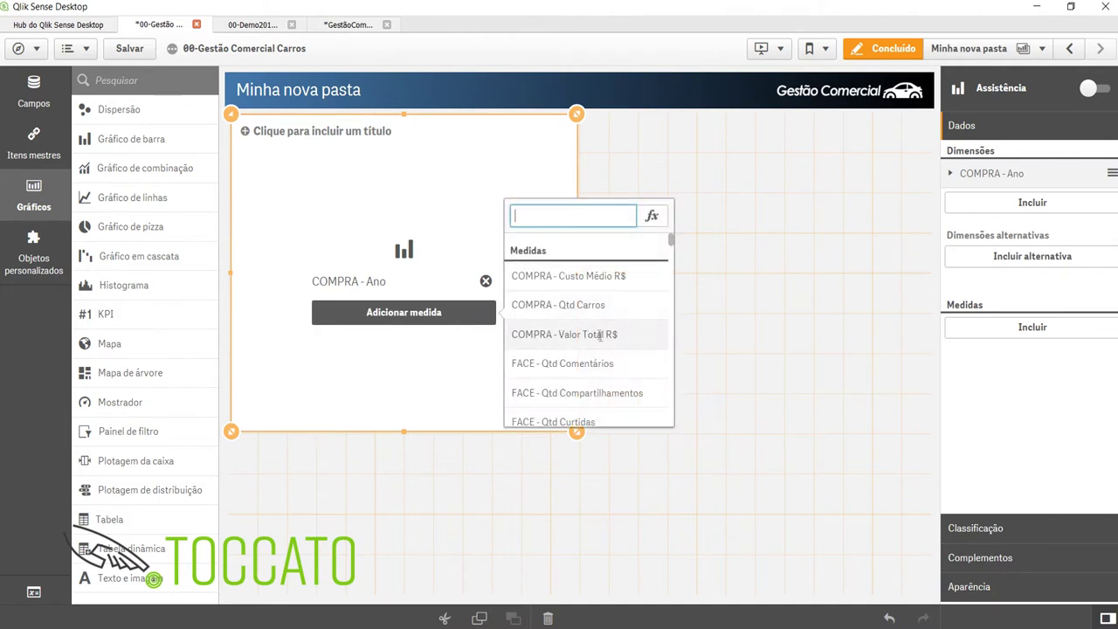
left_click(574, 305)
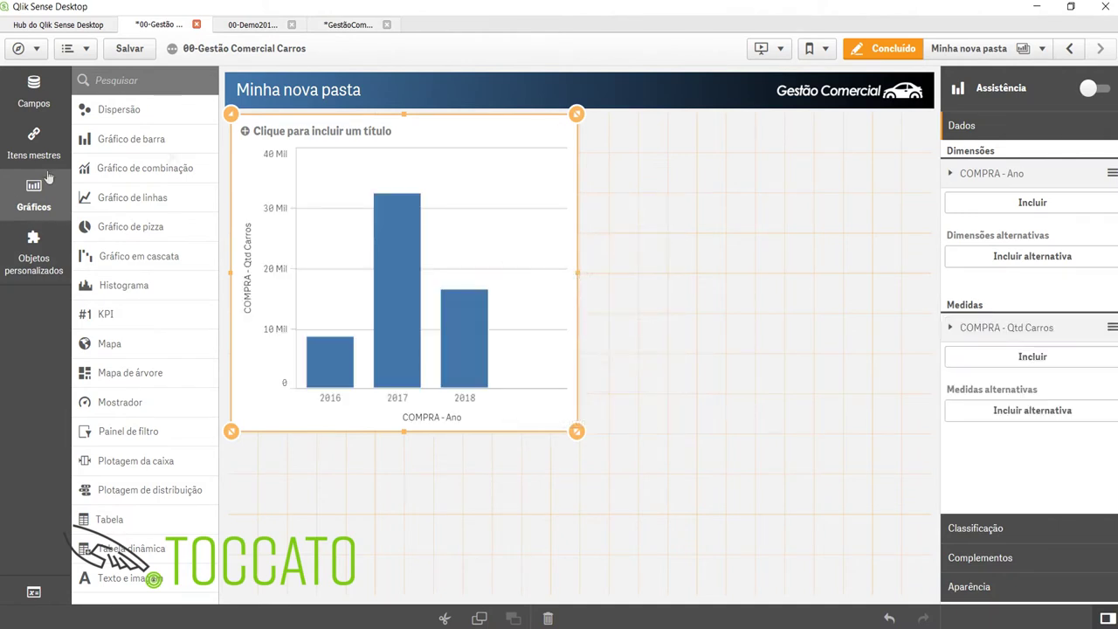
Duplicate the bar chart into the free space beside the original and shorten the copy to the same height.
key("Escape")
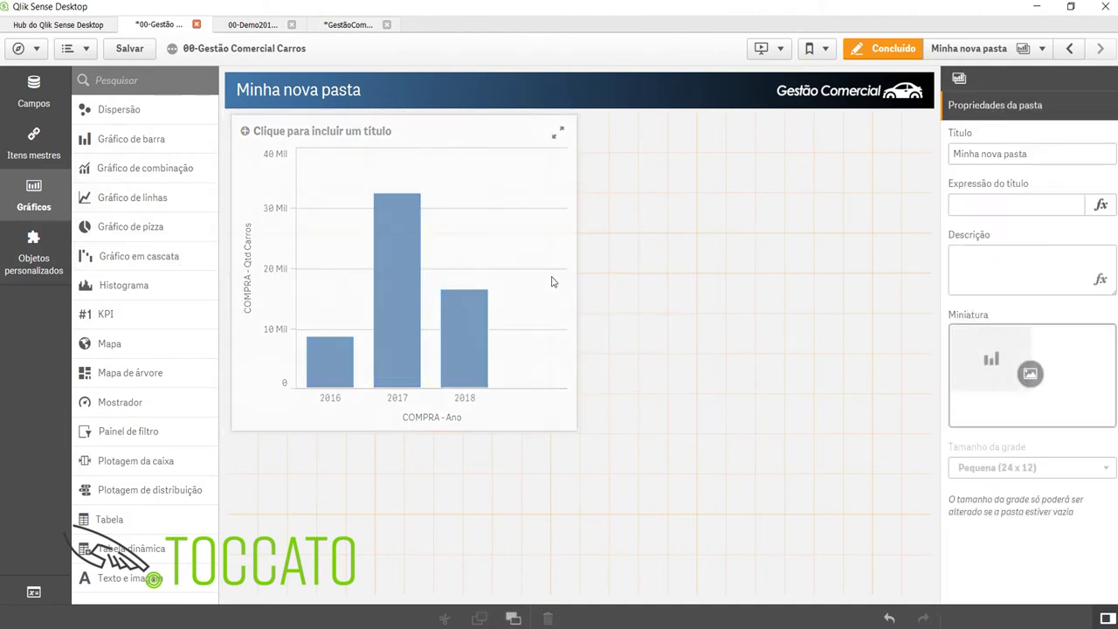
key("ctrl+v")
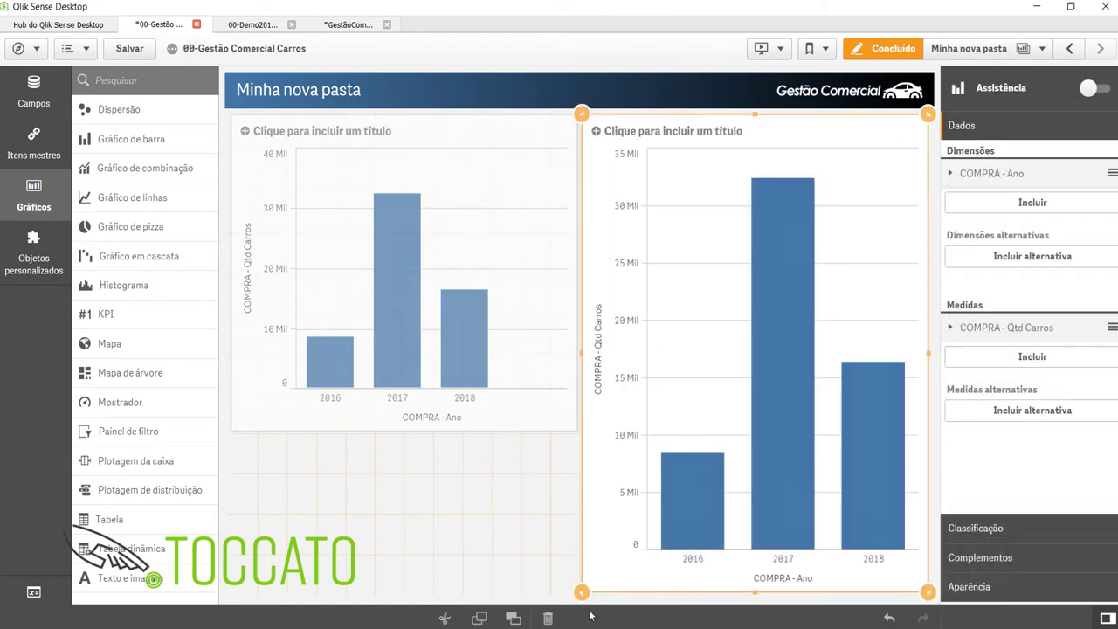
left_click_drag(580, 595, 590, 436)
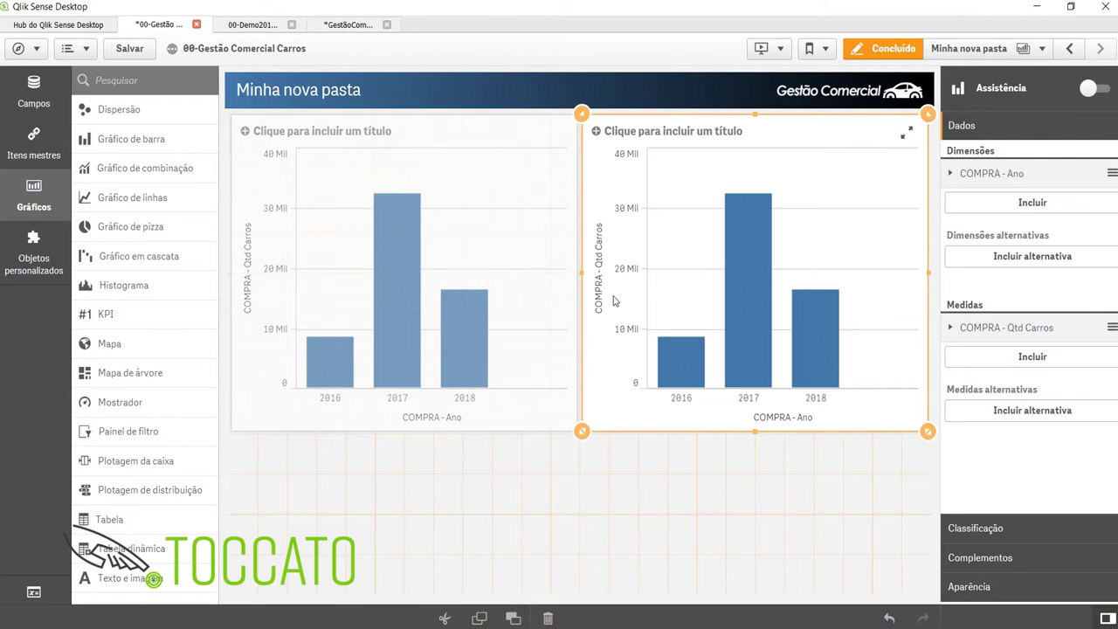
Replace the COMPRA - Ano dimension of the copied chart with the master dimension VENDA - Ano.
left_click(36, 150)
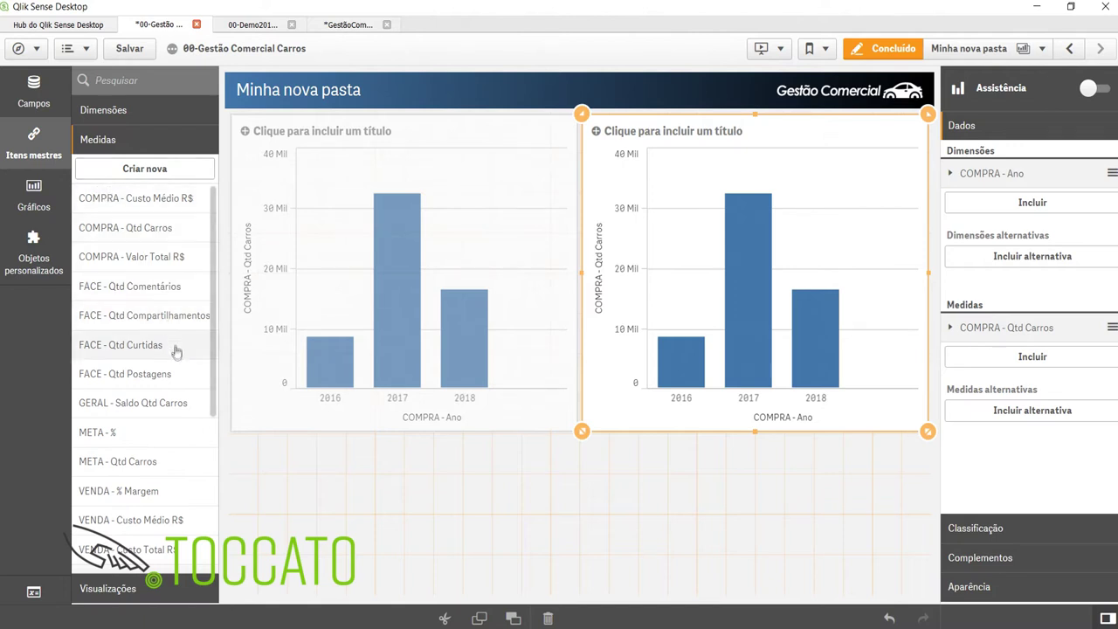
scroll(174, 350, "down", 3)
scroll(175, 350, "up", 3)
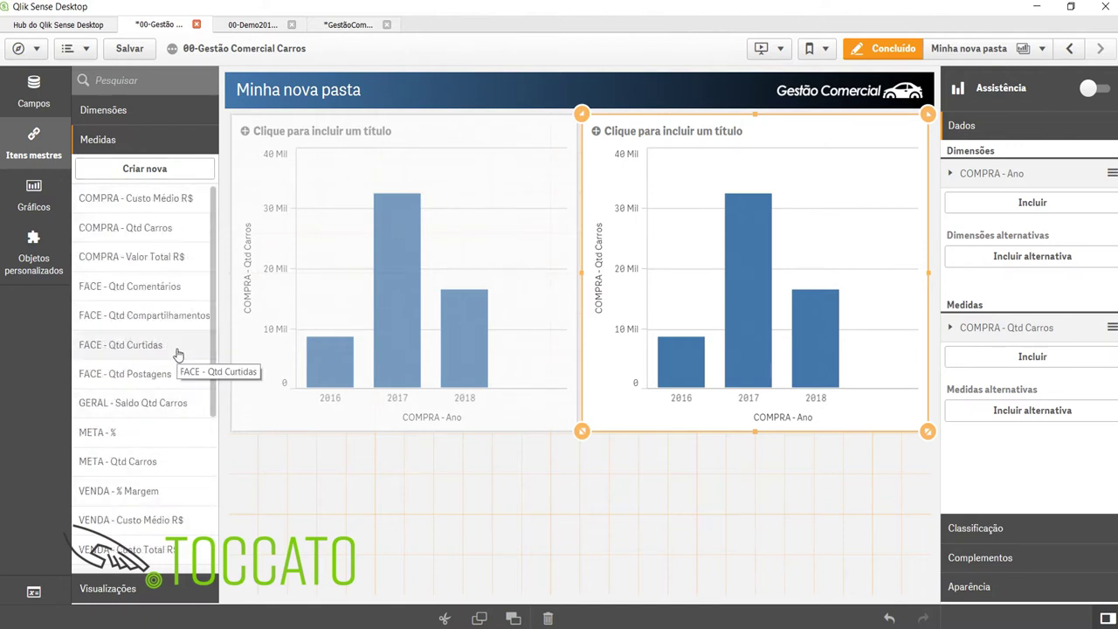
scroll(177, 354, "down", 3)
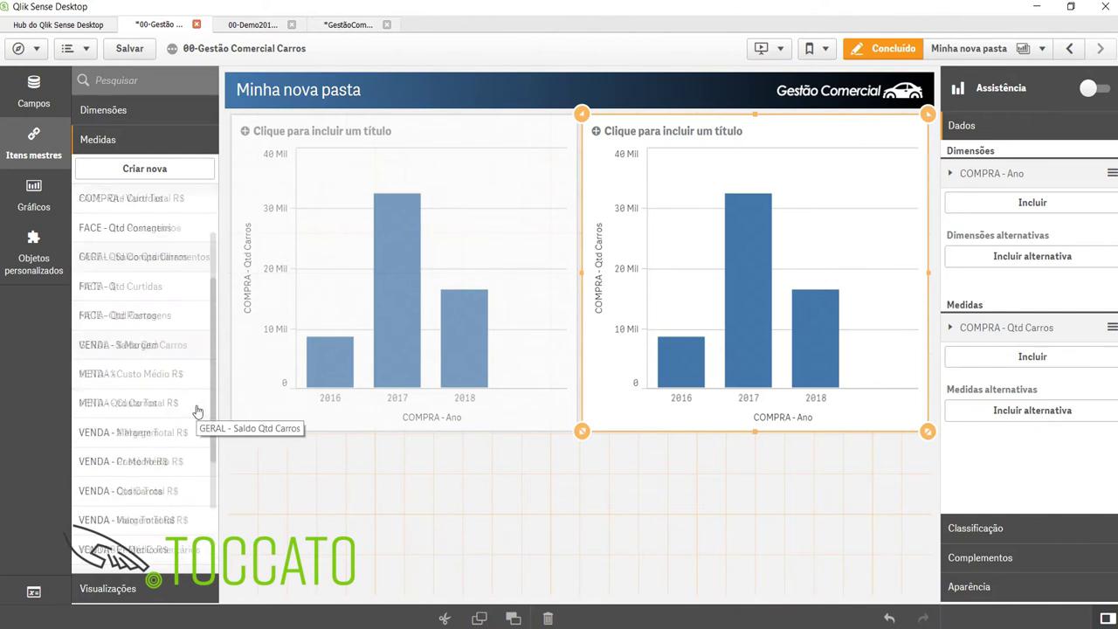
scroll(195, 412, "down", 2)
scroll(181, 384, "up", 3)
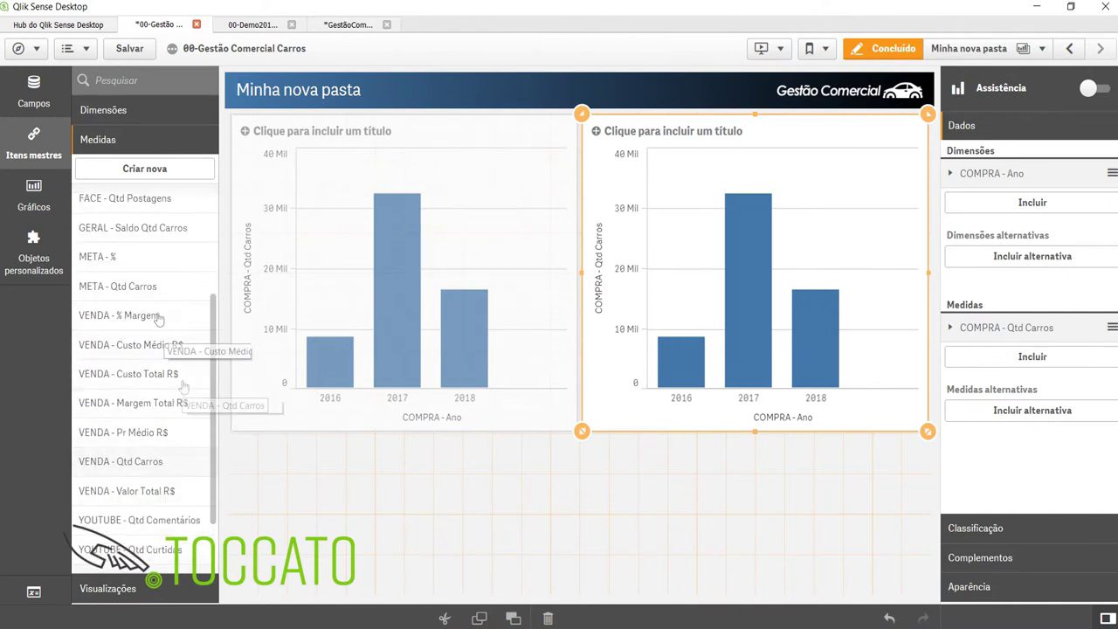
left_click(104, 107)
scroll(145, 345, "down", 5)
scroll(145, 348, "down", 3)
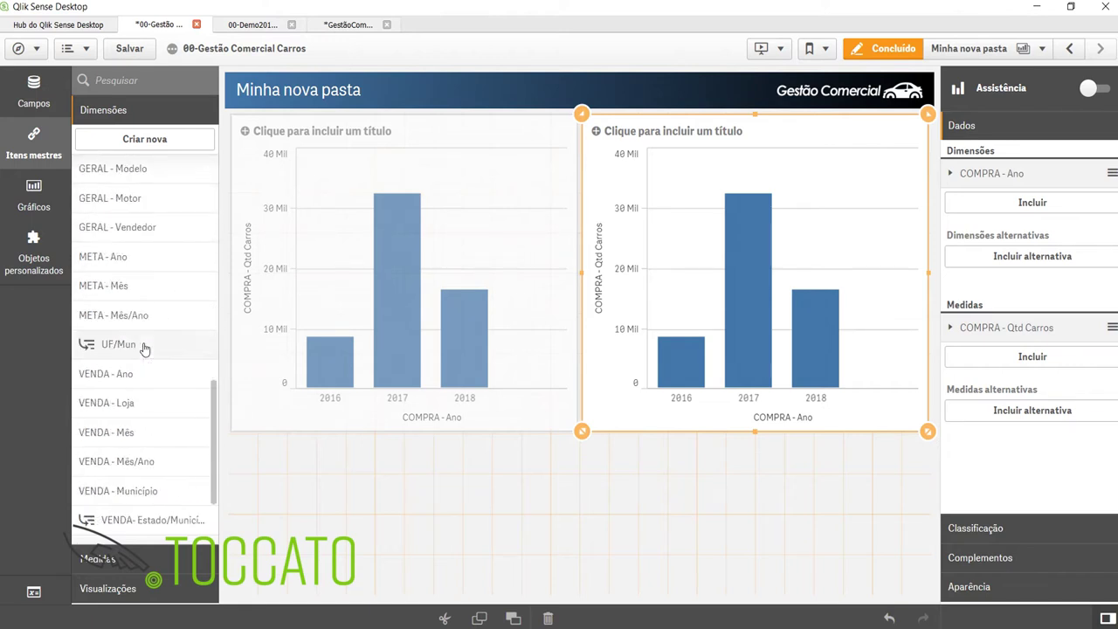
left_click_drag(140, 373, 724, 253)
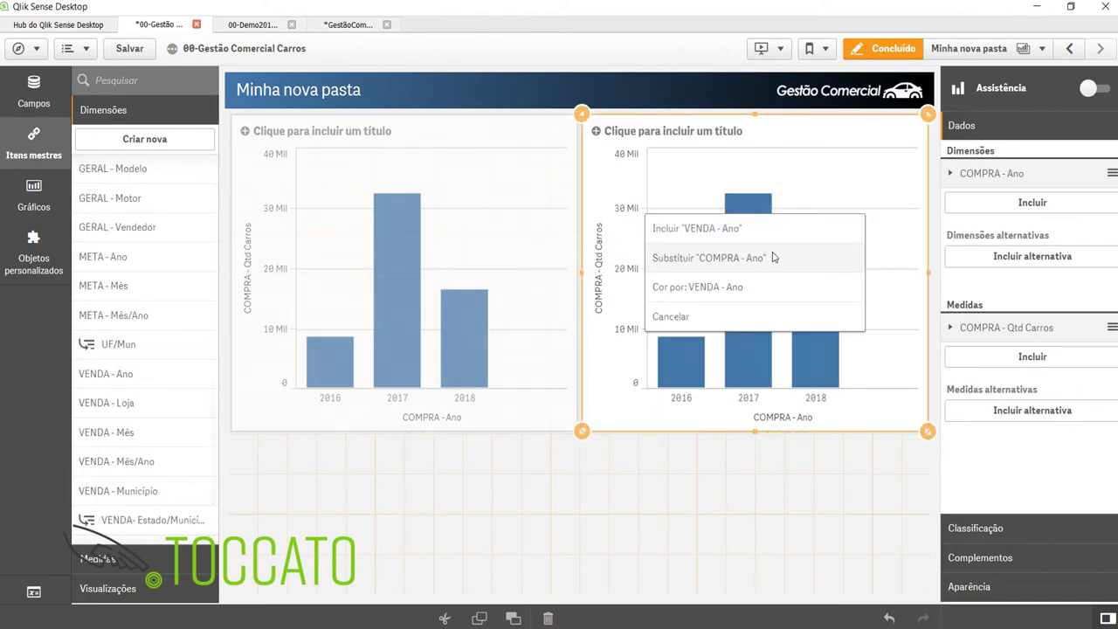
left_click(724, 259)
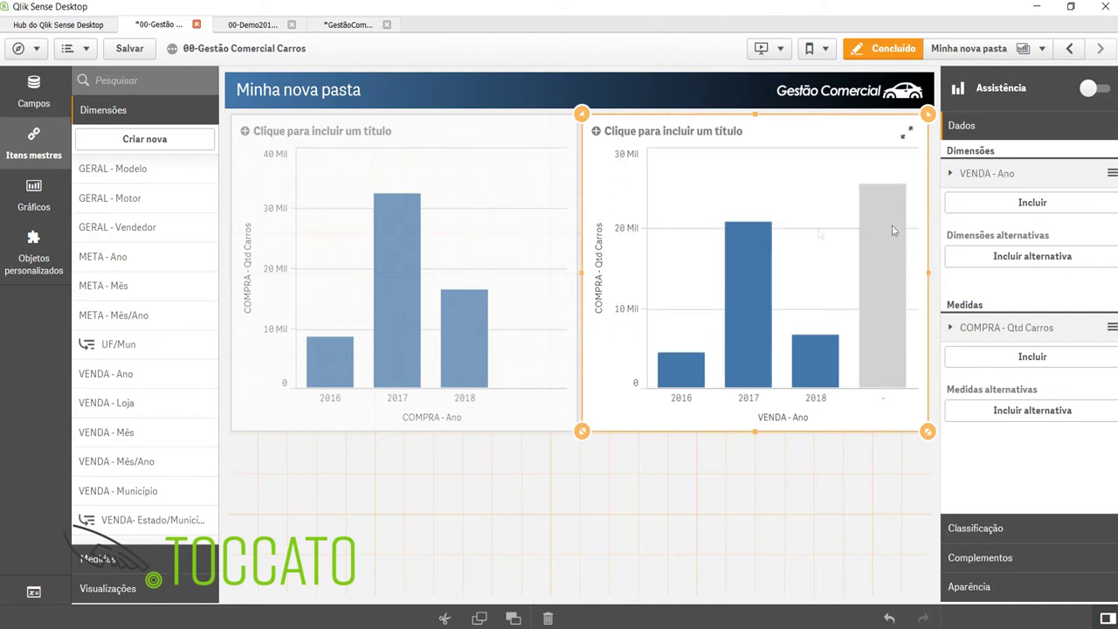
Remove the COMPRA - Qtd Carros measure from the copied chart.
left_click(956, 329)
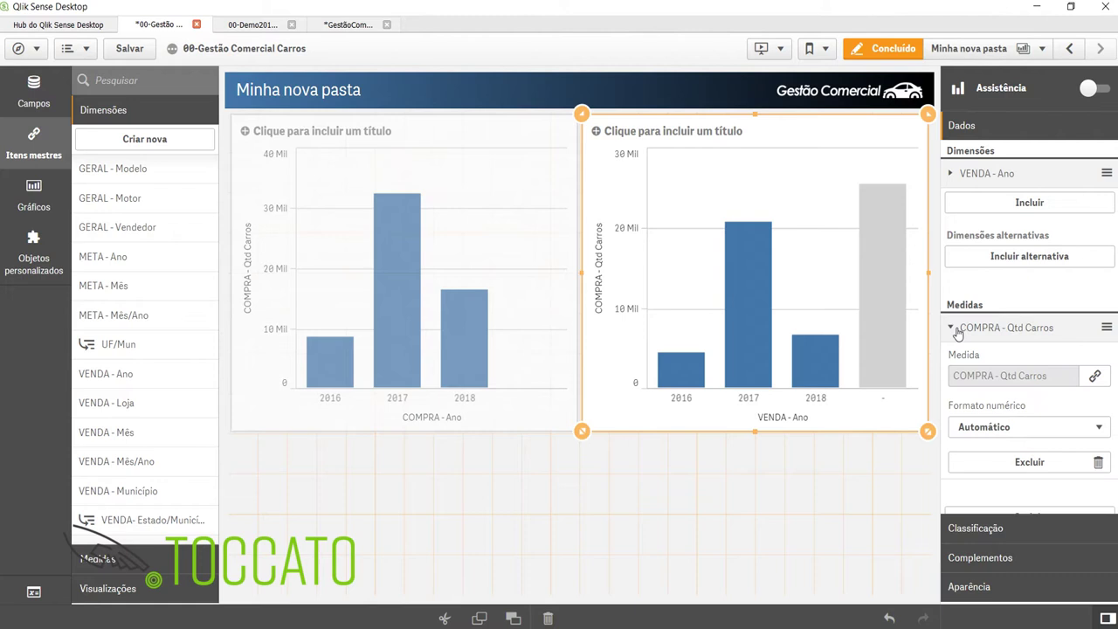
scroll(1046, 429, "down", 1)
left_click(1024, 404)
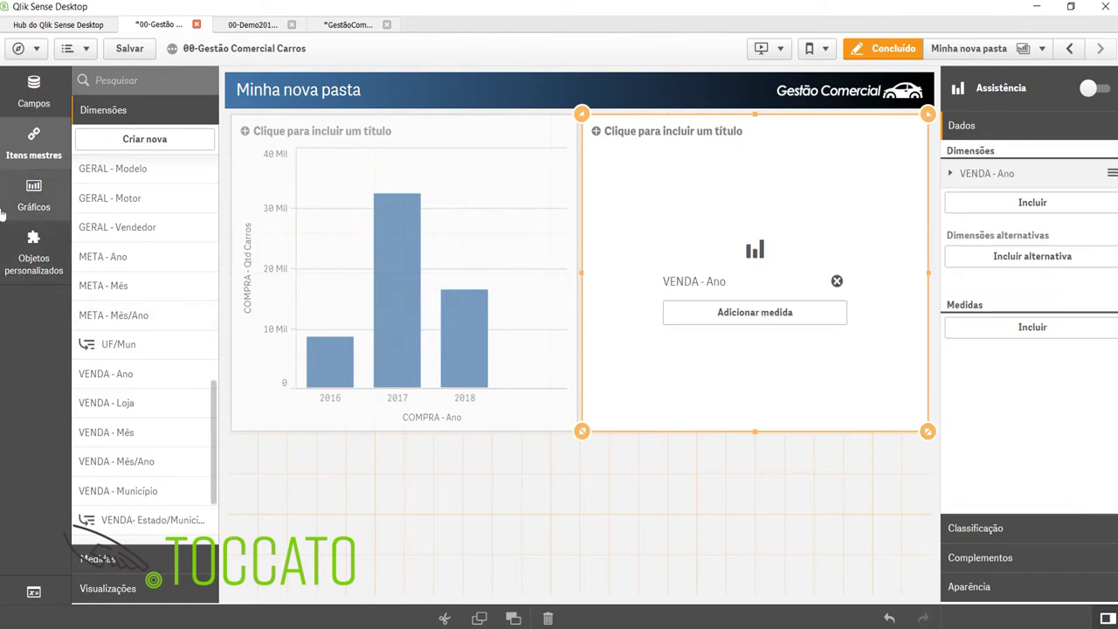
Add the master measure VENDA - Qtd Carros to the copied bar chart.
left_click(1077, 331)
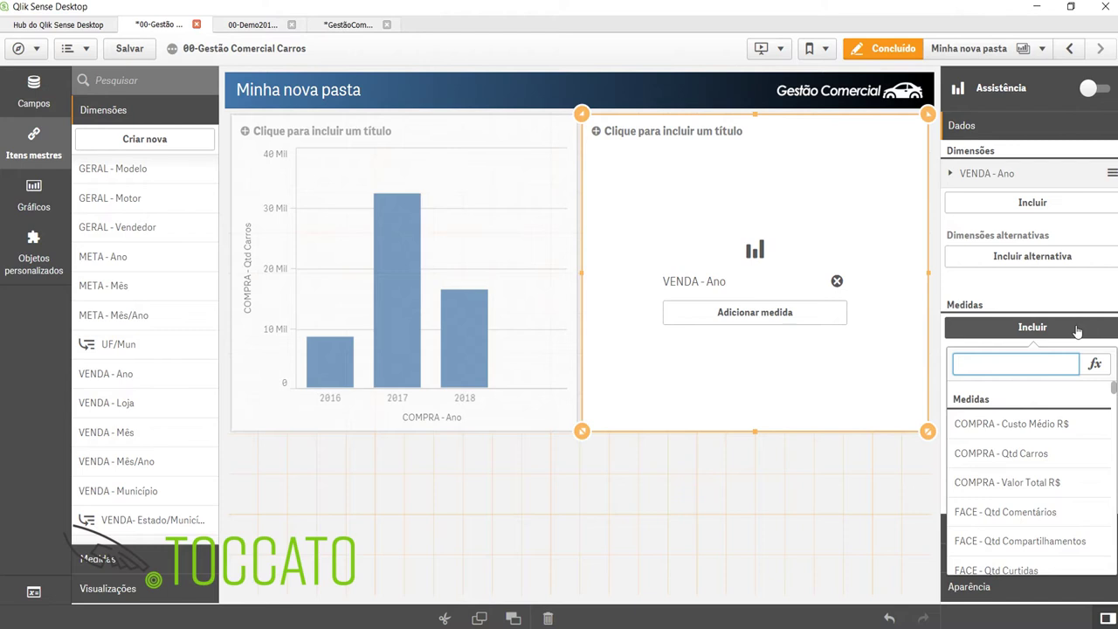
type("Ven")
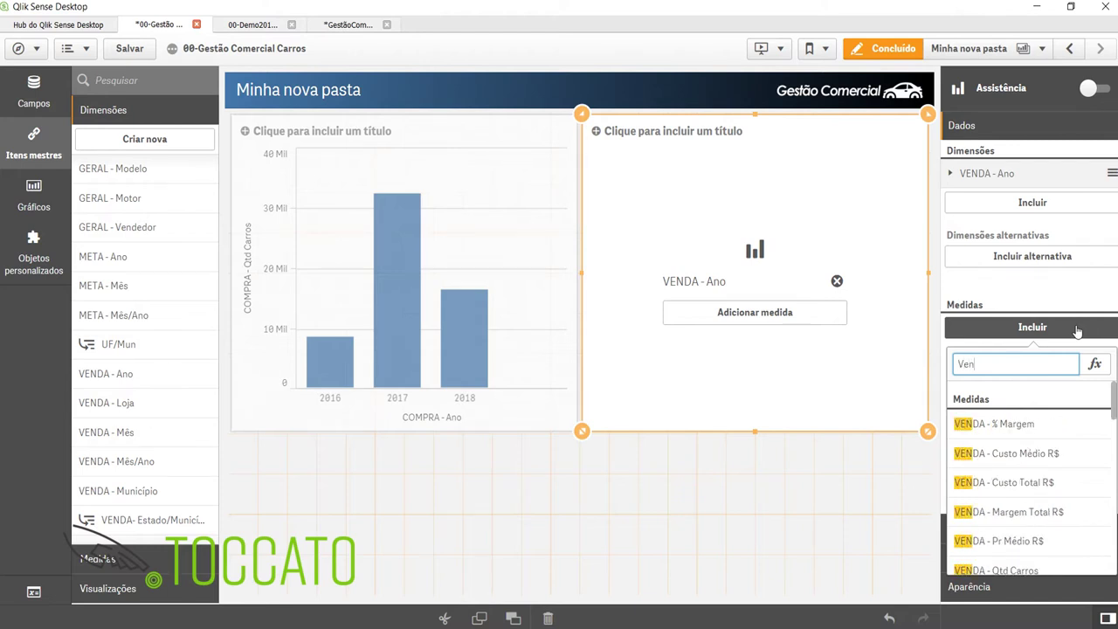
left_click(995, 569)
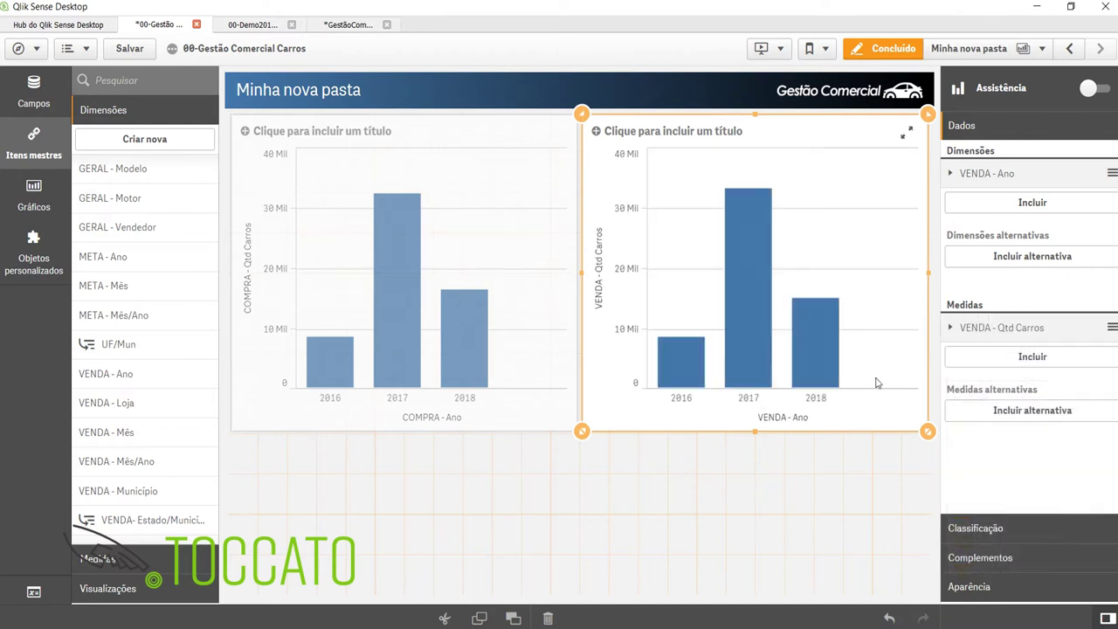
Finish editing the sheet and compare the 2017 bars of the purchases and sales charts.
left_click(404, 277)
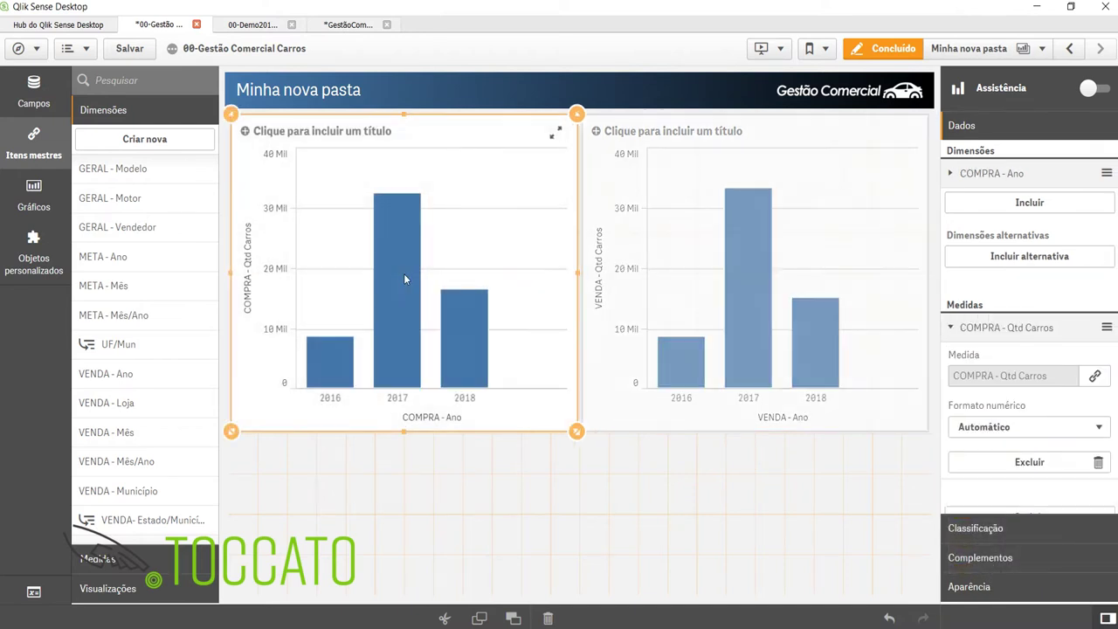
left_click(888, 50)
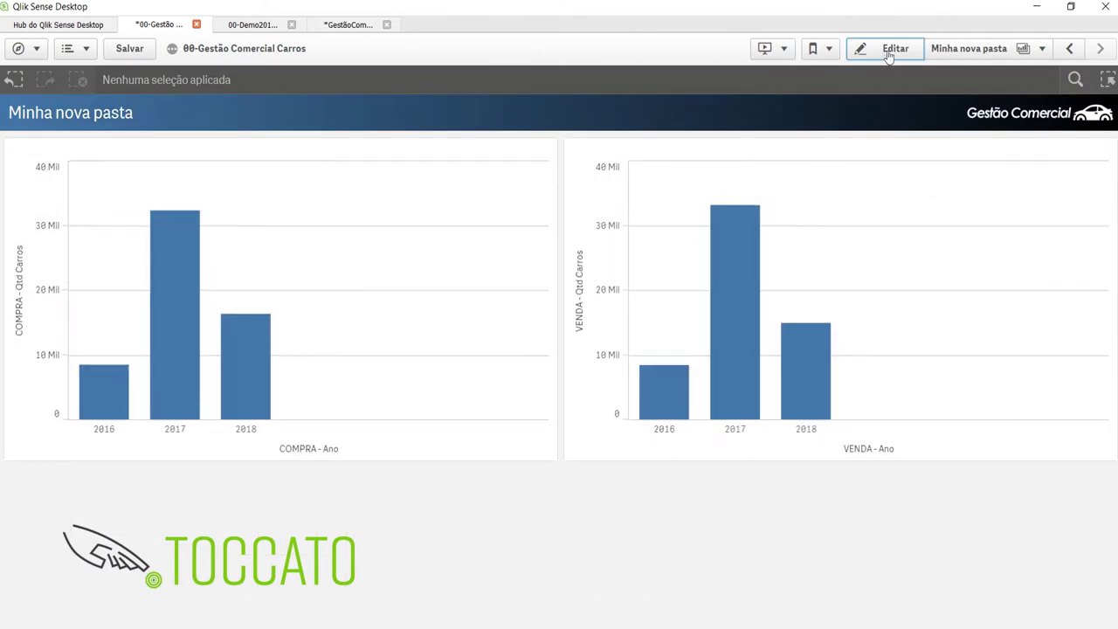
mouse_move(193, 264)
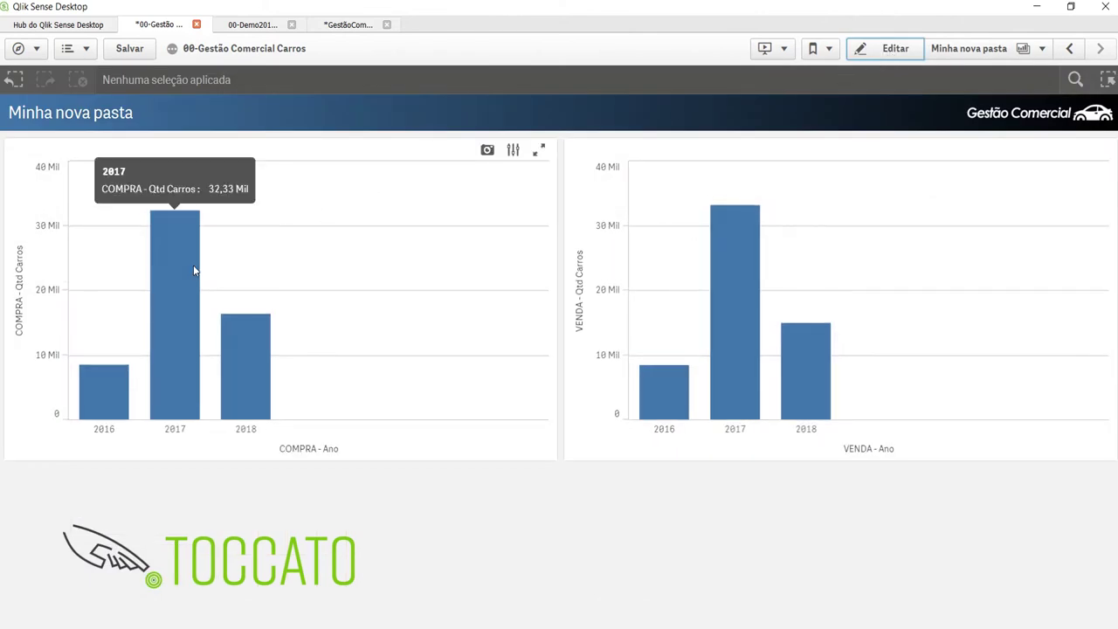
mouse_move(749, 254)
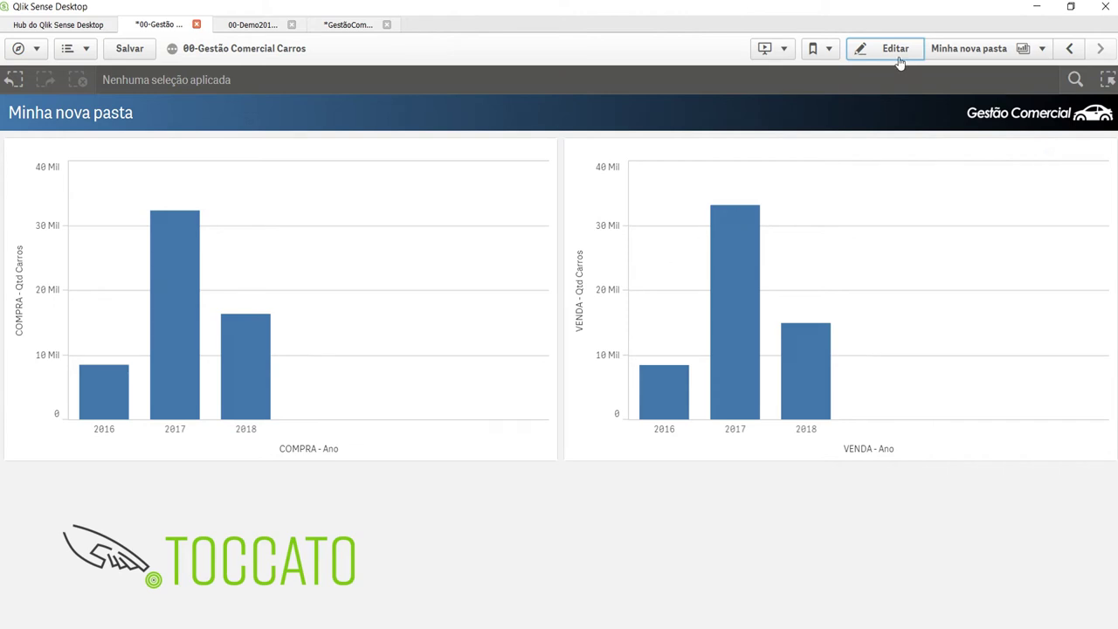
Open the Metas - Painel sheet of the app.
left_click(968, 49)
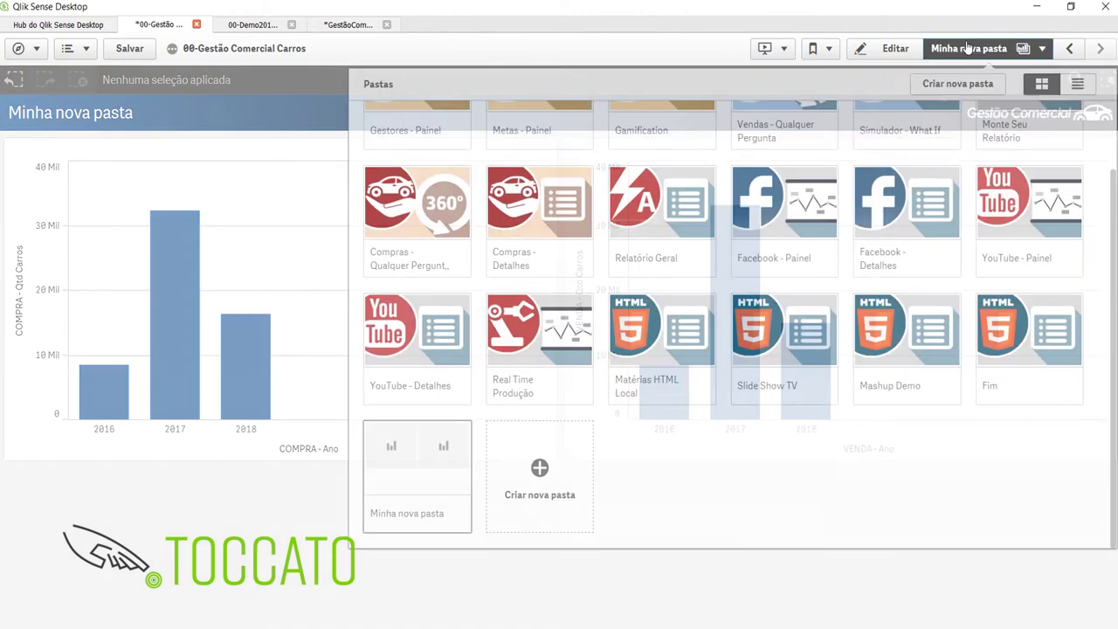
scroll(1114, 264, "up", 2)
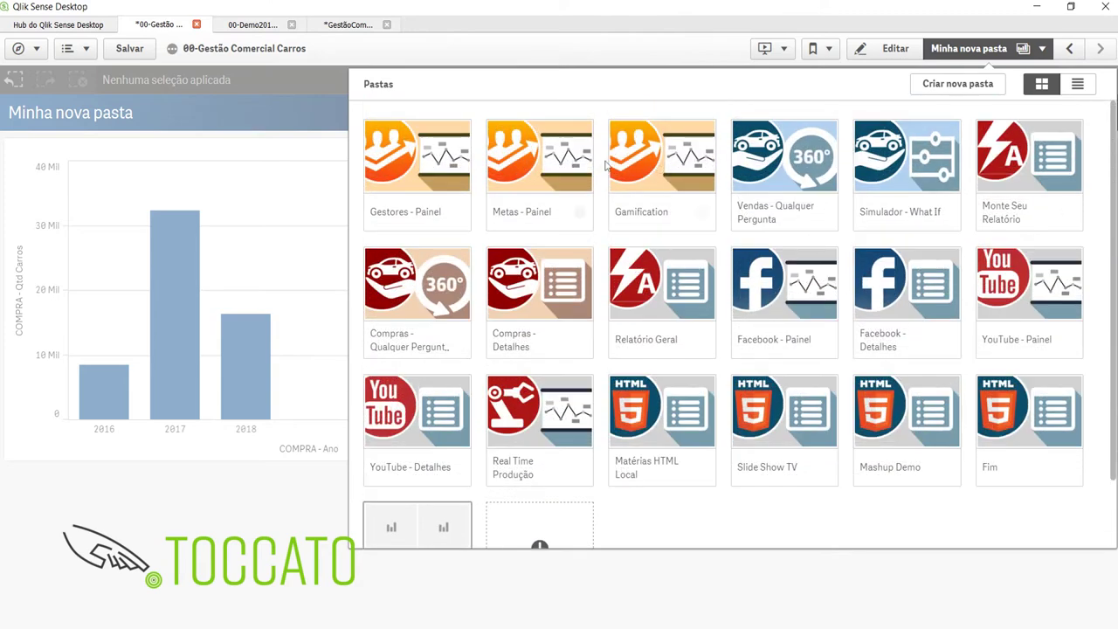
left_click(559, 168)
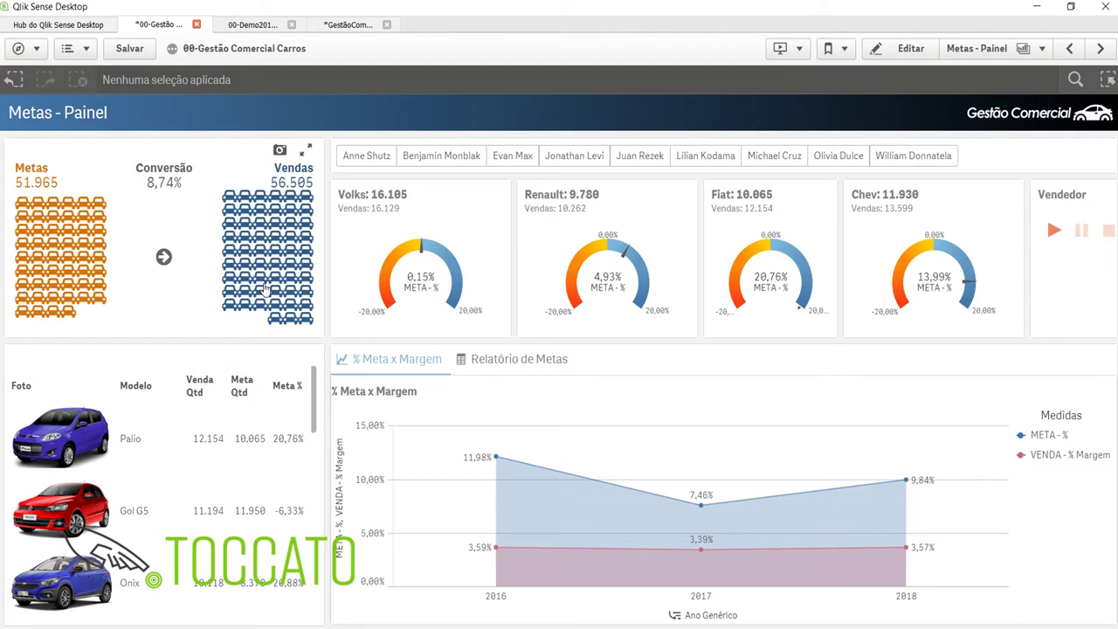
Switch to the Chrome browser and open branch.qlik.com in a new tab.
left_click(222, 628)
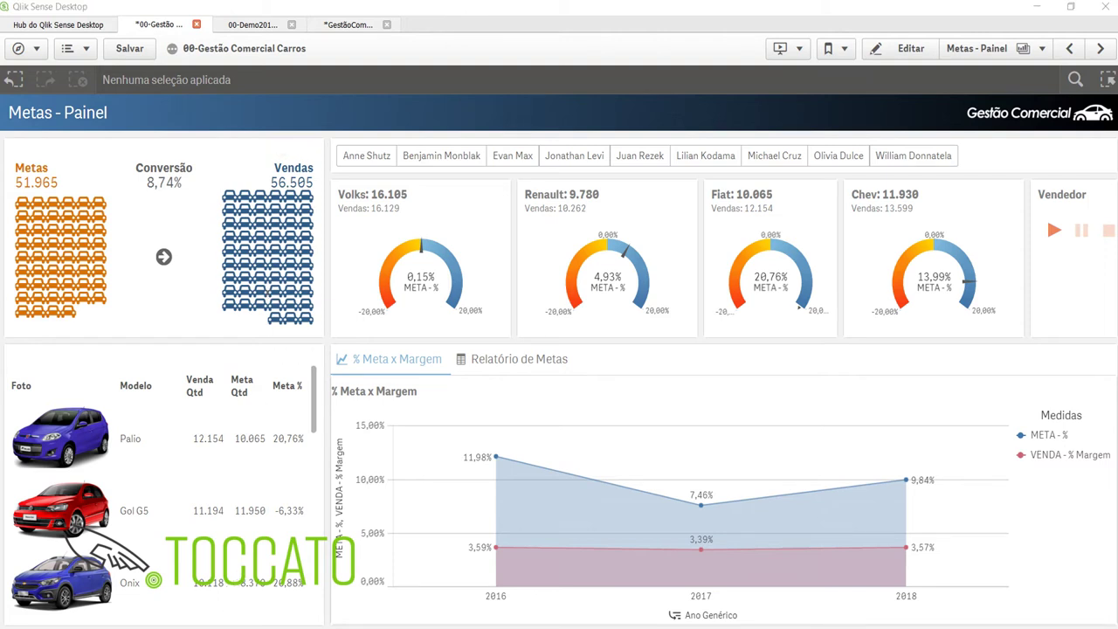
left_click(307, 11)
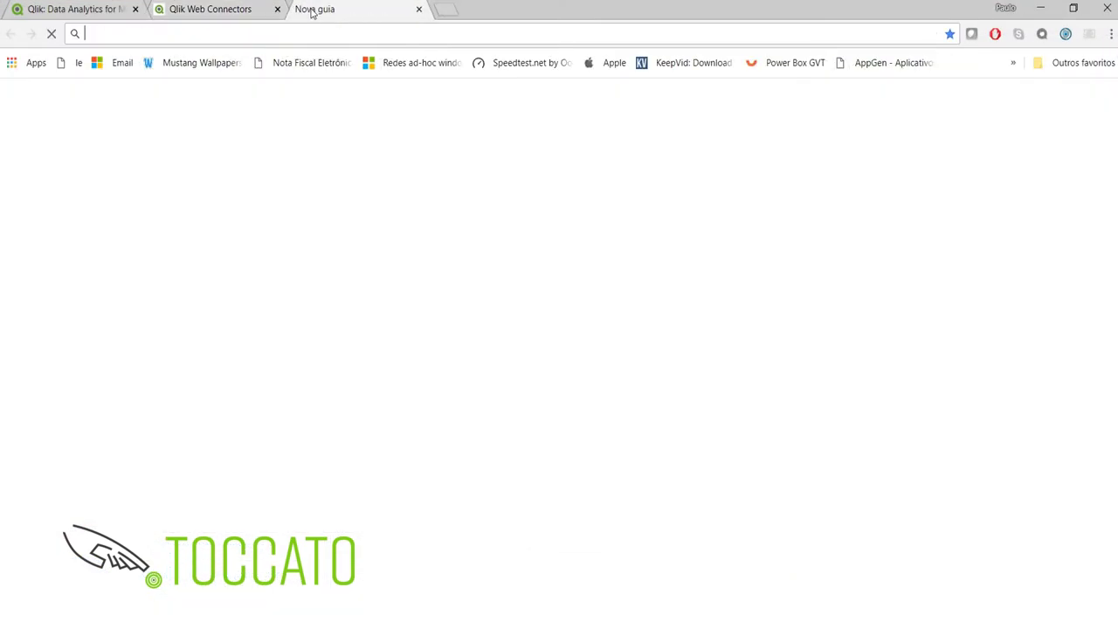
type("branch.qlik.com")
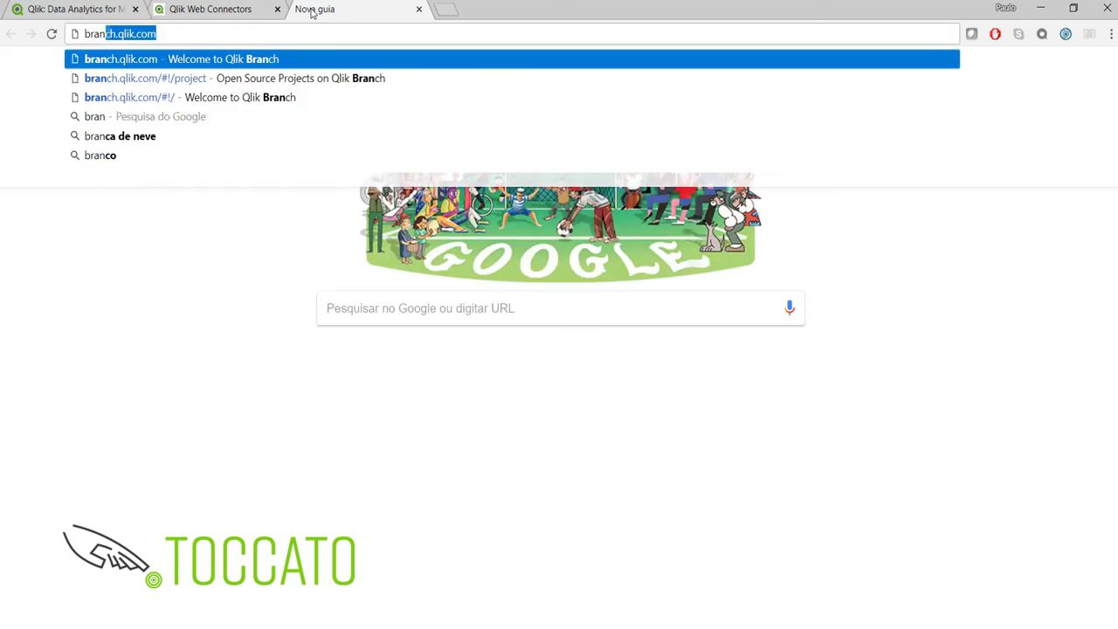
key("Return")
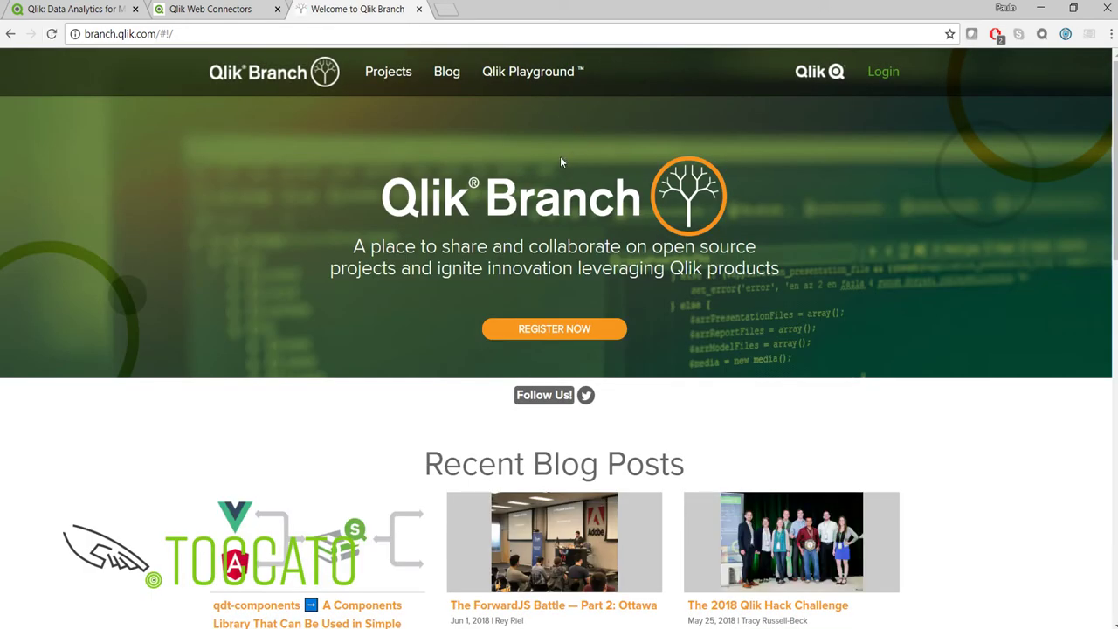
Open the Projects section of Qlik Branch and search it for "kpi".
left_click(394, 75)
left_click(622, 287)
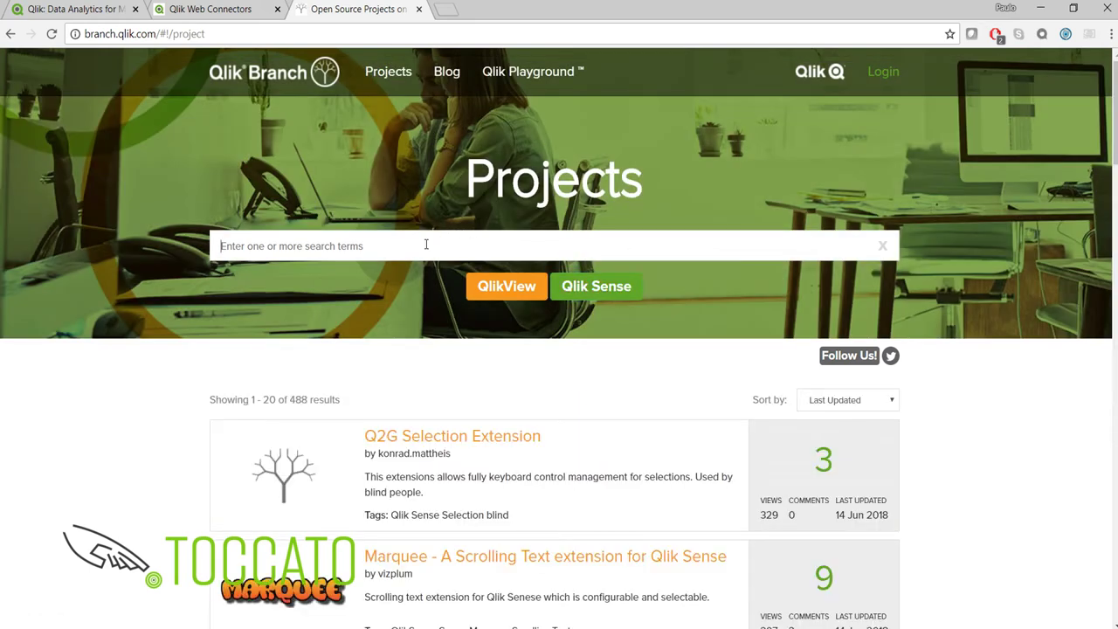
type("kp")
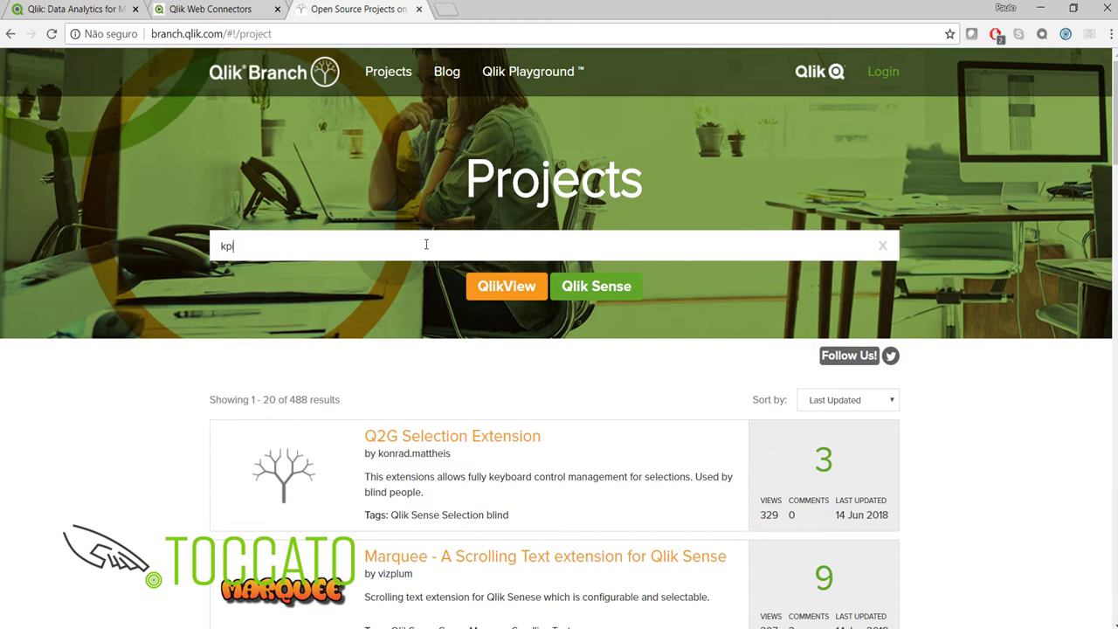
type("i")
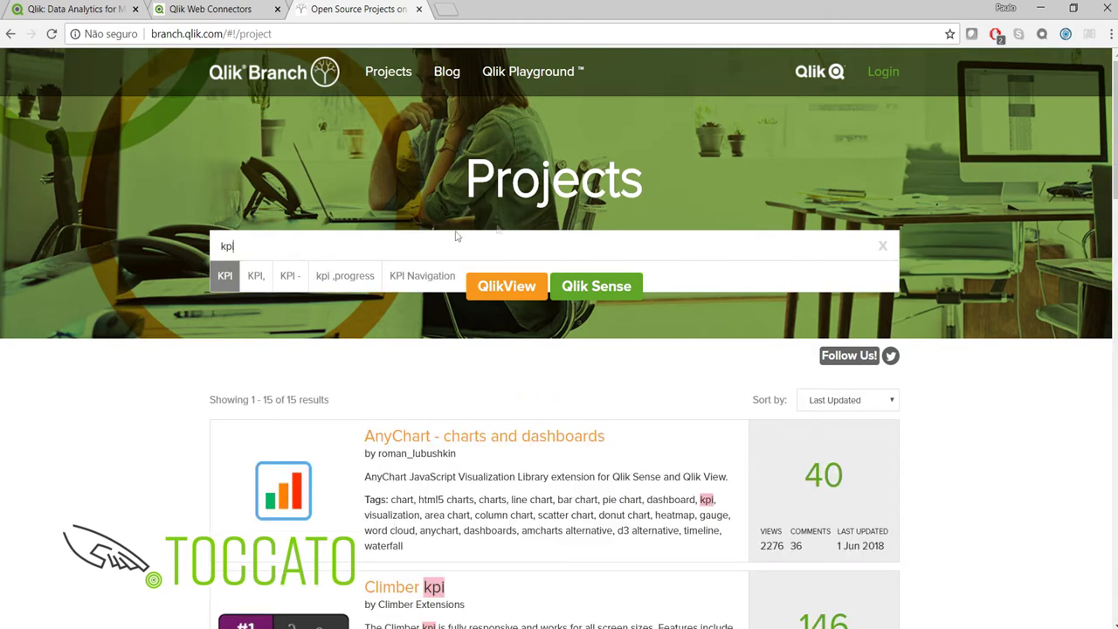
Browse the list of KPI extension projects, examining their descriptions and previews.
scroll(640, 447, "down", 3)
scroll(639, 448, "up", 2)
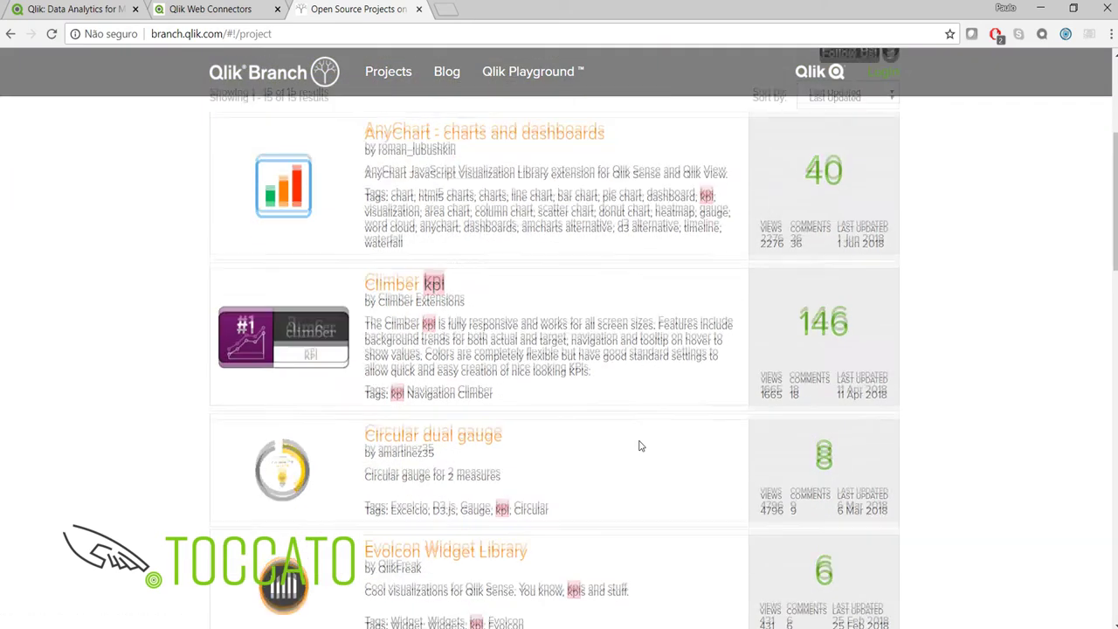
scroll(492, 418, "up", 2)
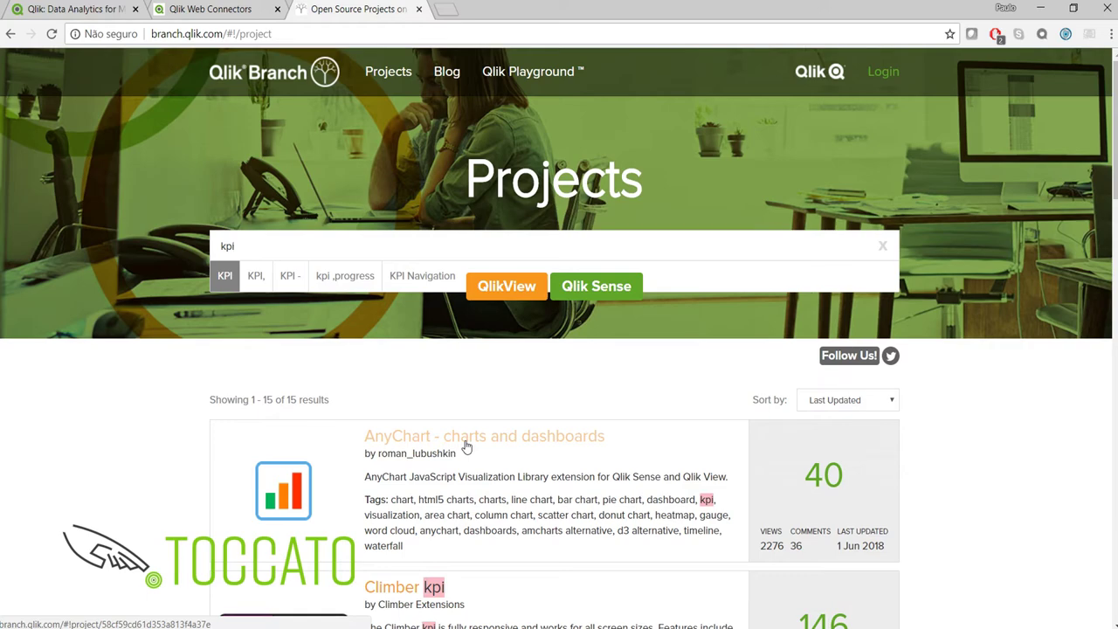
scroll(470, 450, "down", 5)
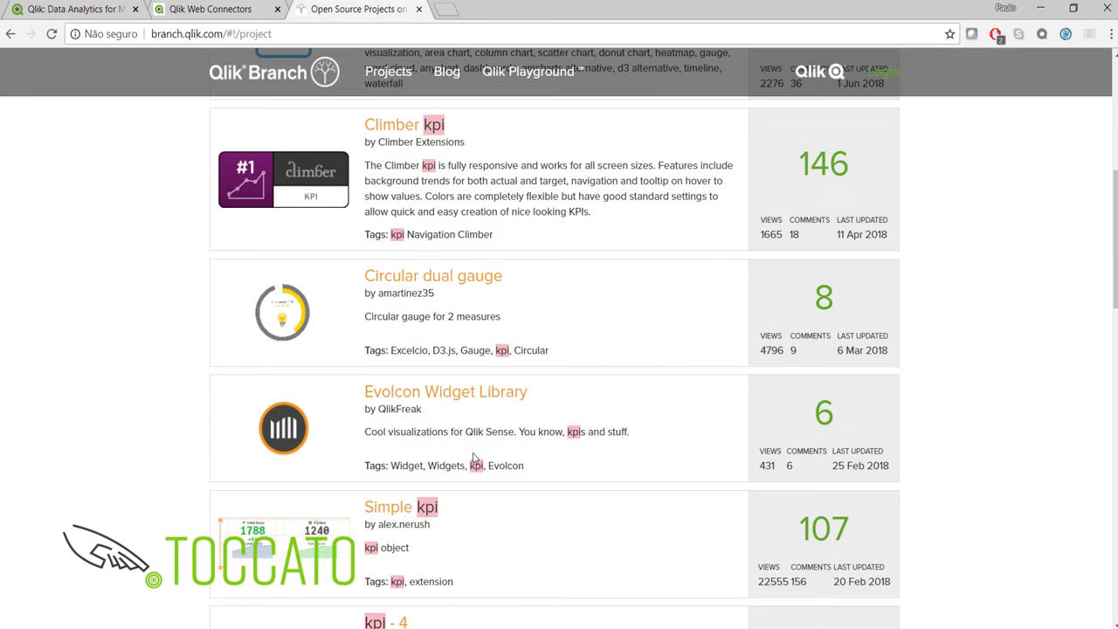
scroll(474, 458, "down", 2)
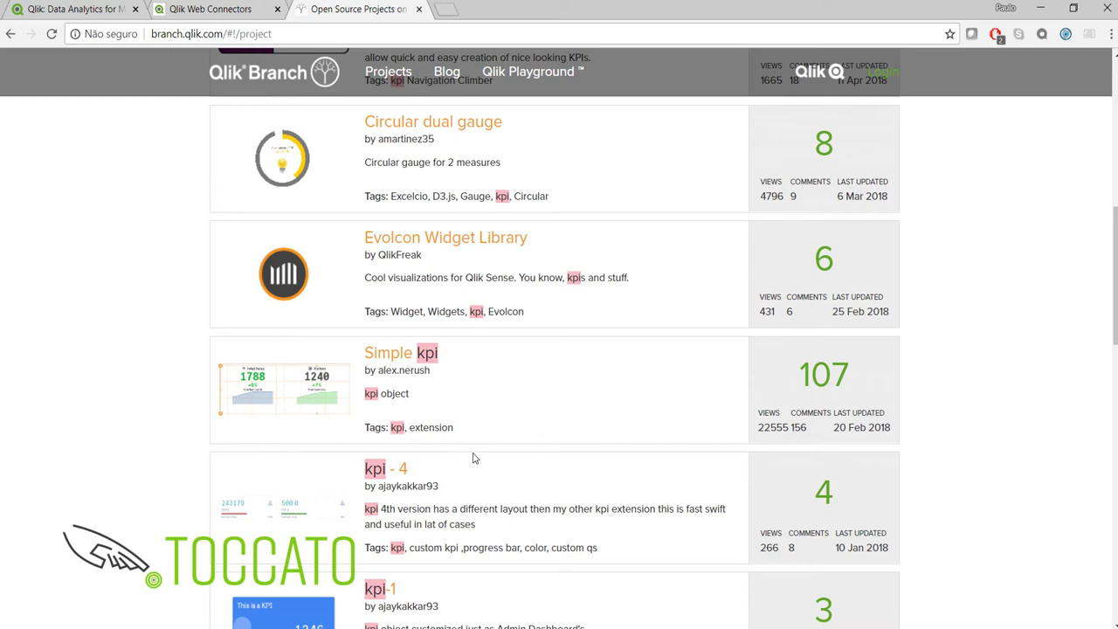
scroll(474, 458, "down", 5)
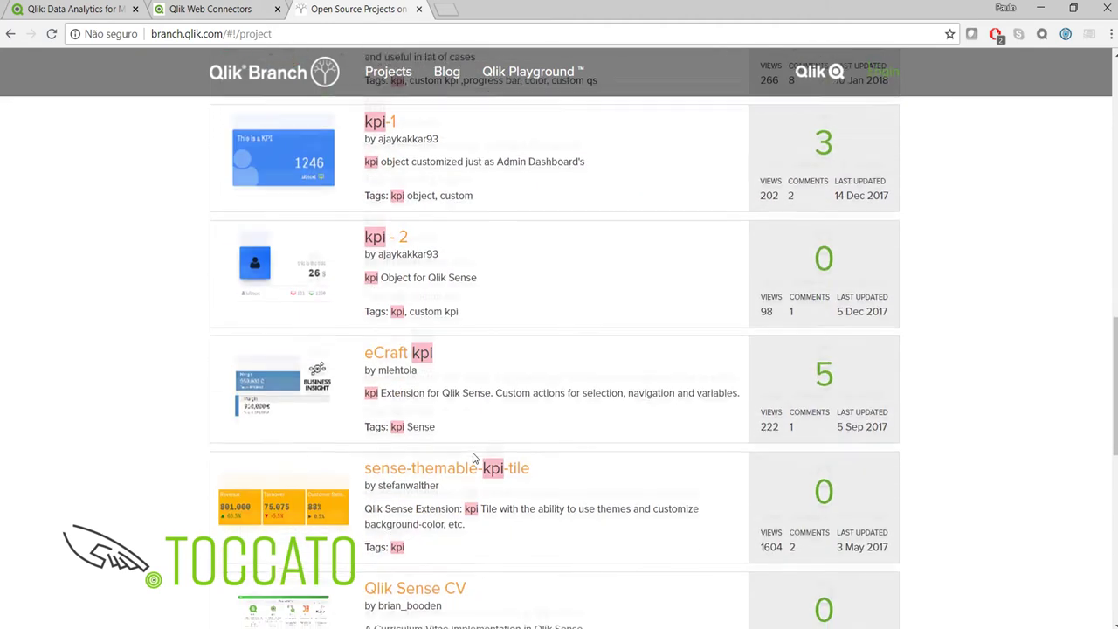
scroll(474, 458, "down", 2)
scroll(474, 457, "up", 3)
scroll(474, 458, "up", 3)
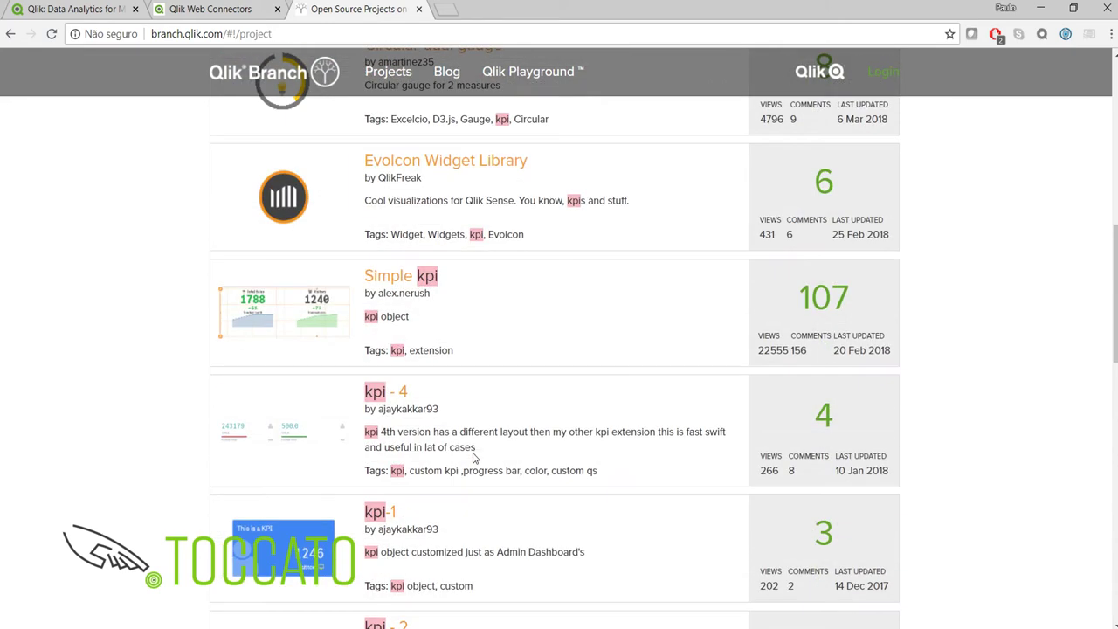
Open the Simple KPI project, review its description and installation notes, and open its GitHub repository.
left_click(402, 276)
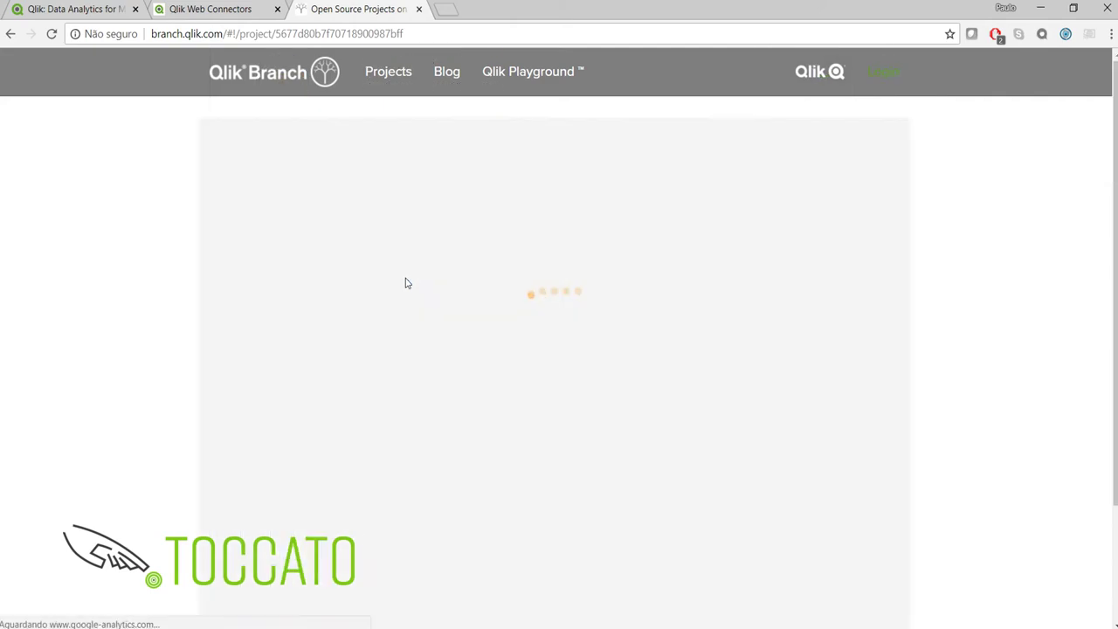
scroll(539, 508, "down", 4)
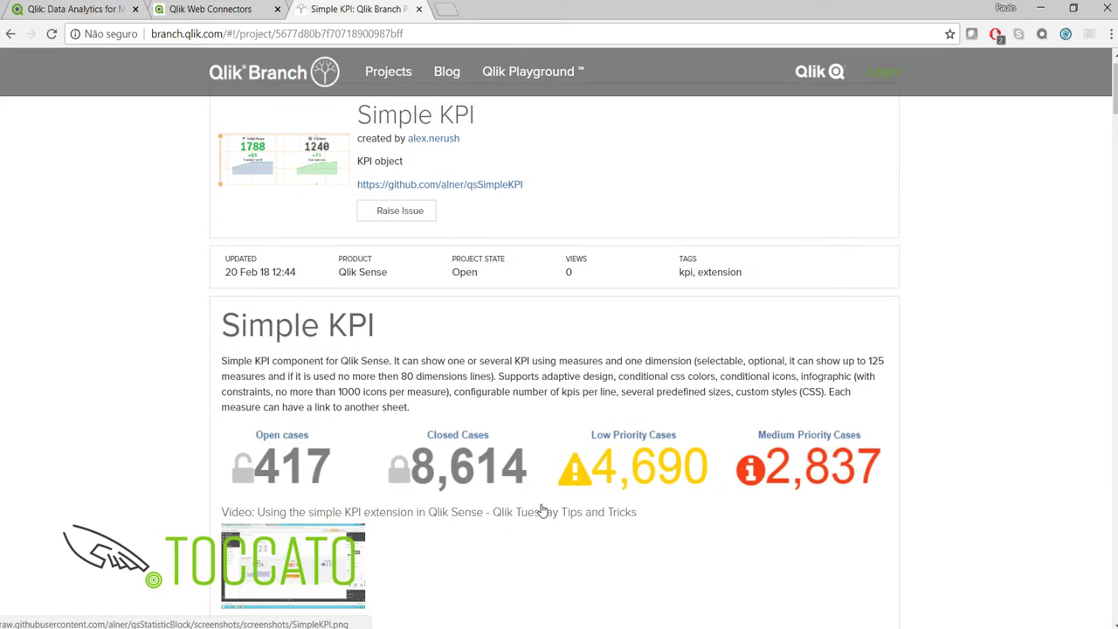
scroll(540, 509, "down", 4)
scroll(541, 509, "up", 8)
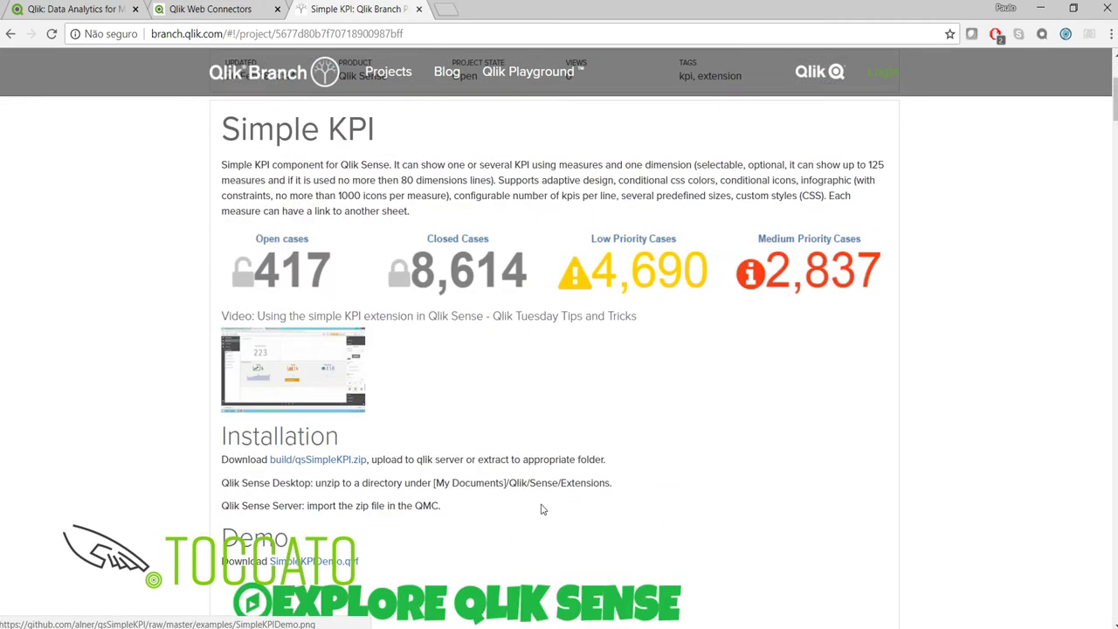
left_click(428, 219)
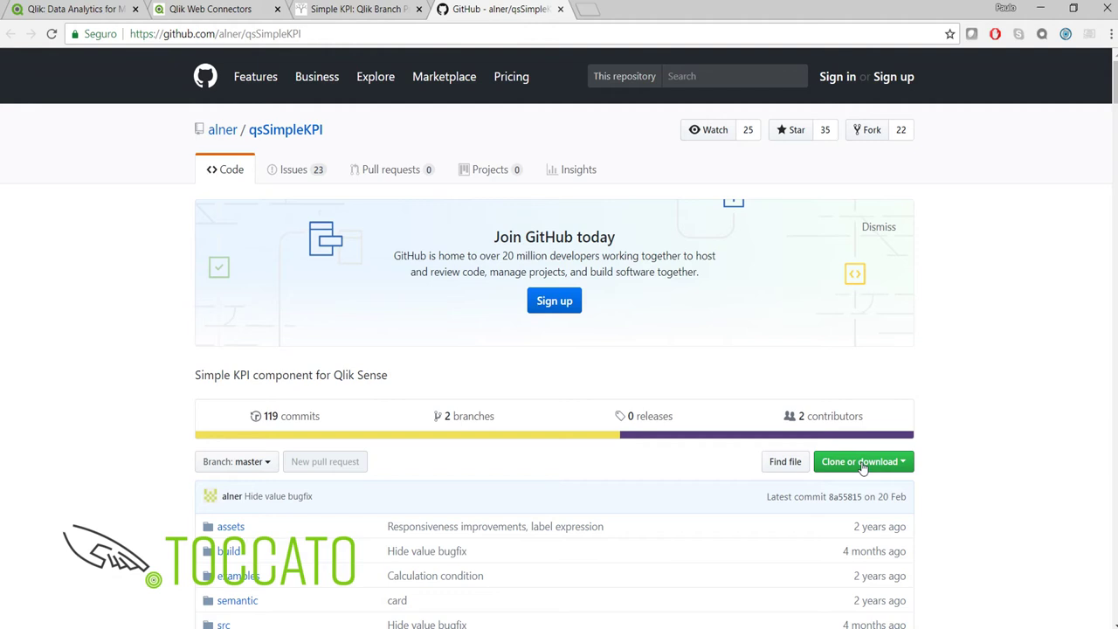
Switch back to Qlik Sense Desktop and try filtering Metas - Painel by different salespeople, clearing the Vendedor selections again.
key("alt+Tab")
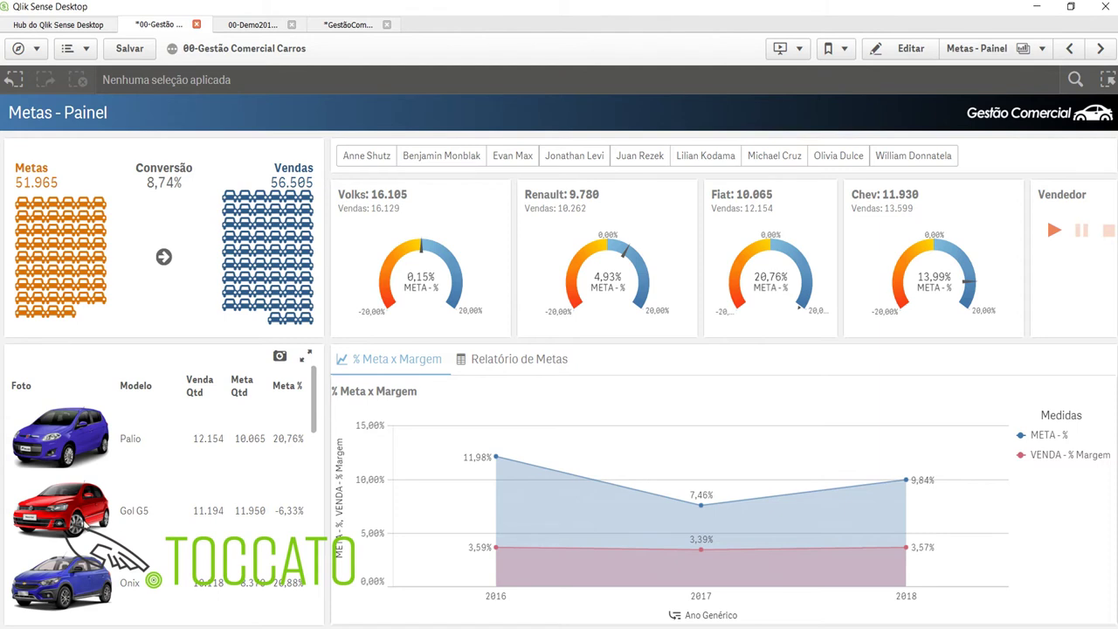
left_click(450, 157)
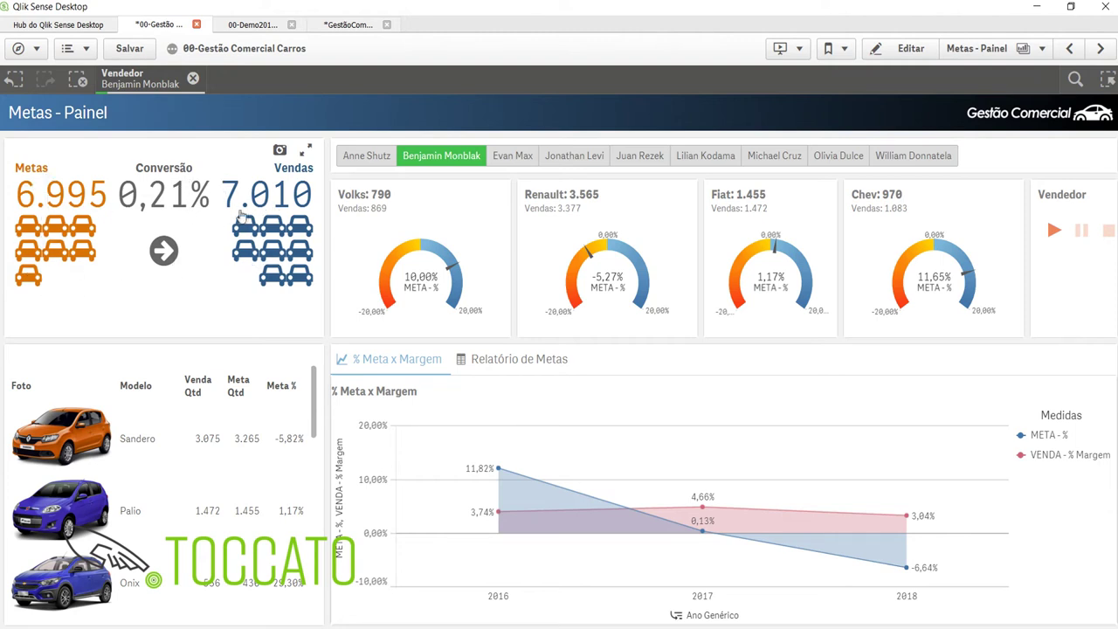
left_click(470, 157)
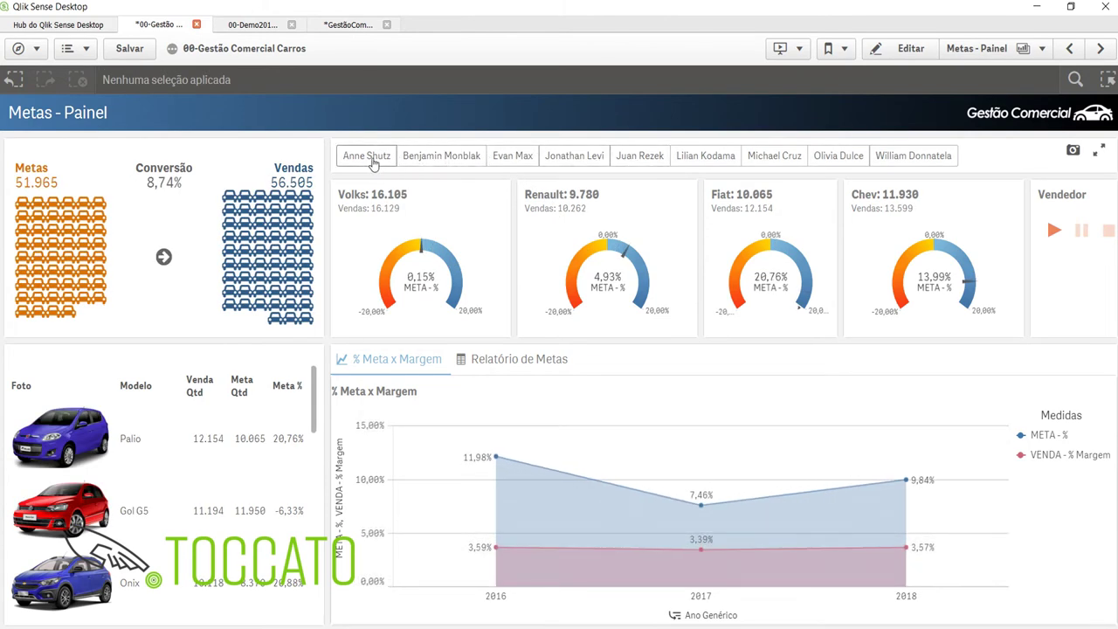
left_click(371, 157)
left_click(569, 159)
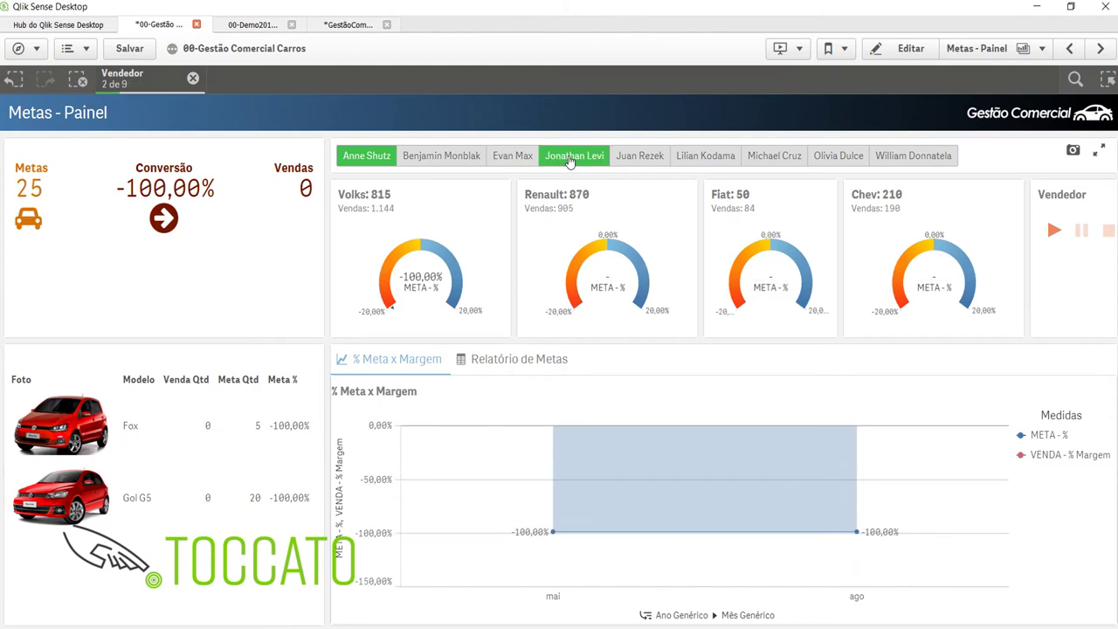
left_click(569, 159)
left_click(361, 156)
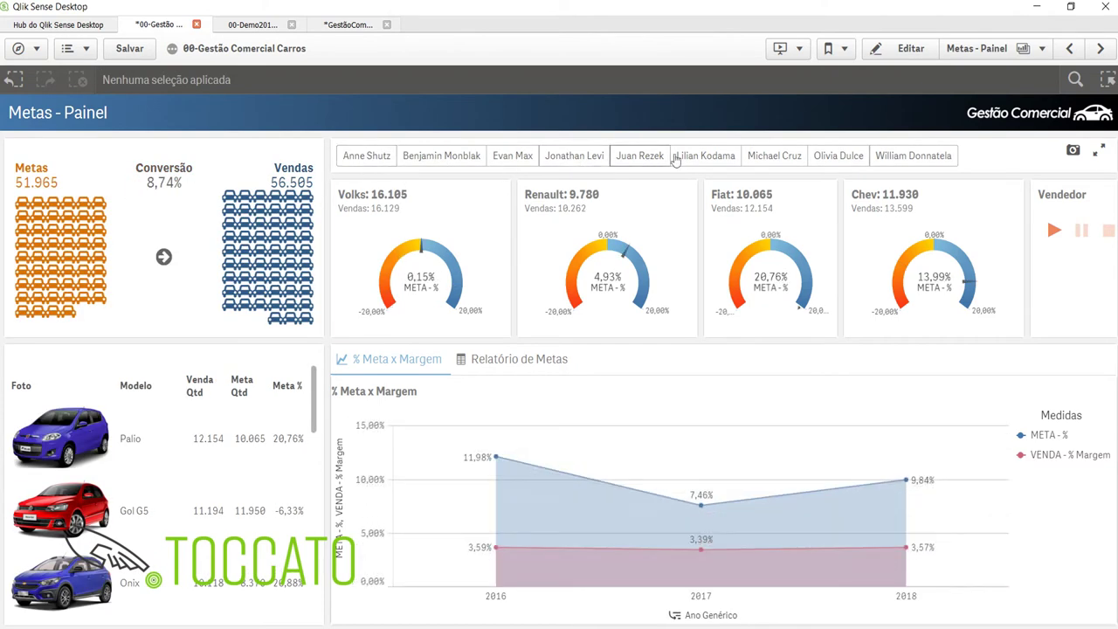
Filter Metas - Painel by the sixth salesperson listed and inspect the 2016 and 2017 META - % points.
left_click(717, 159)
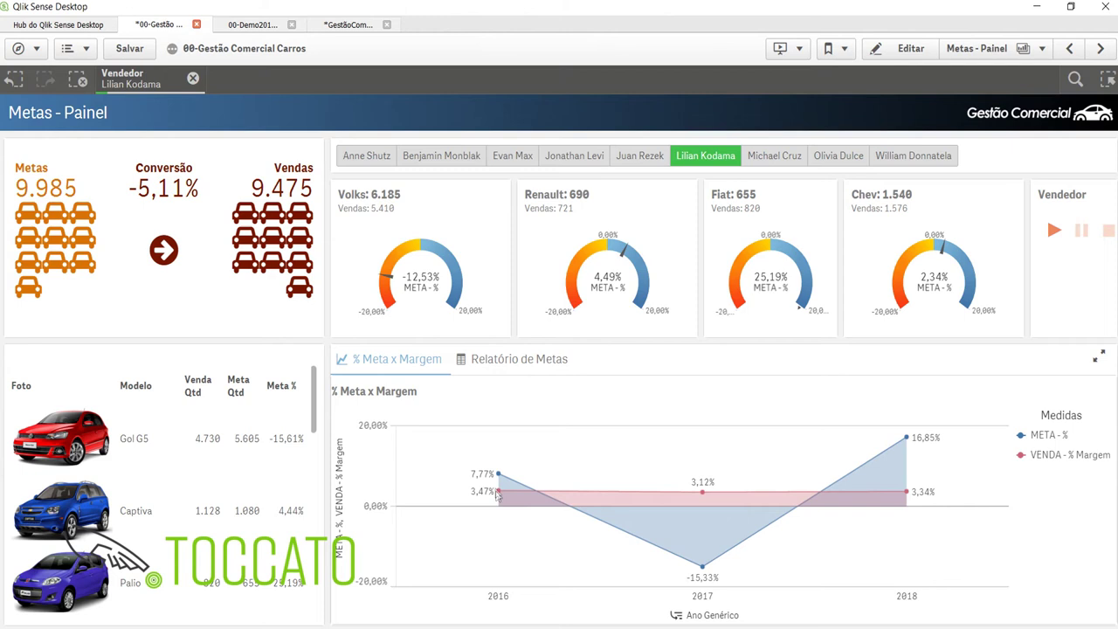
mouse_move(495, 476)
mouse_move(703, 569)
Open the Vendas - Qualquer Pergunta sheet with the salesperson filter kept.
left_click(972, 53)
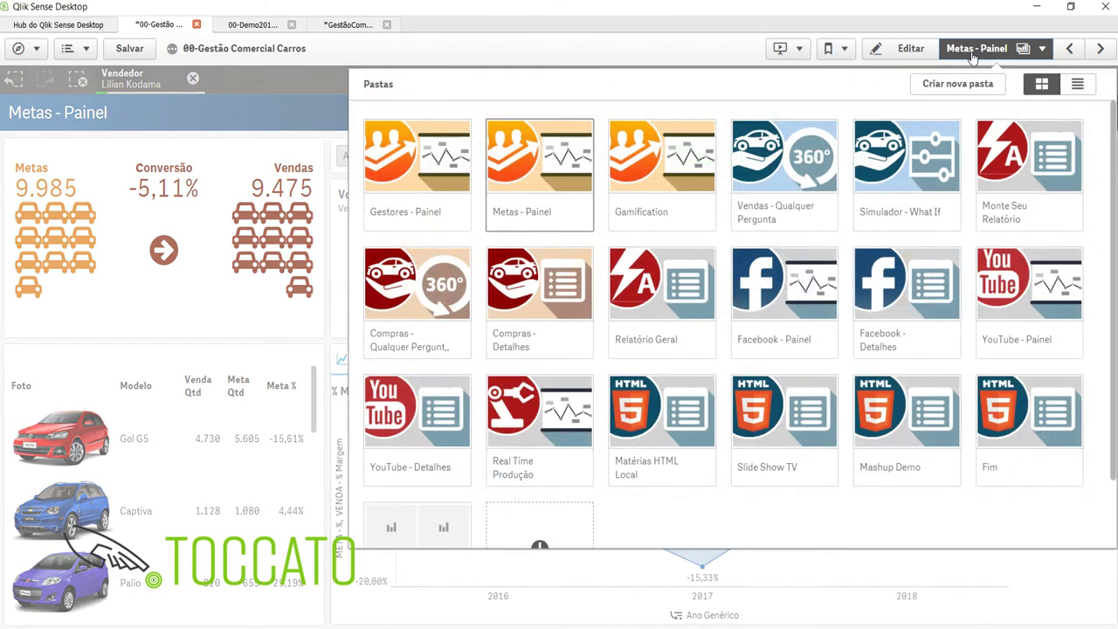
left_click(805, 179)
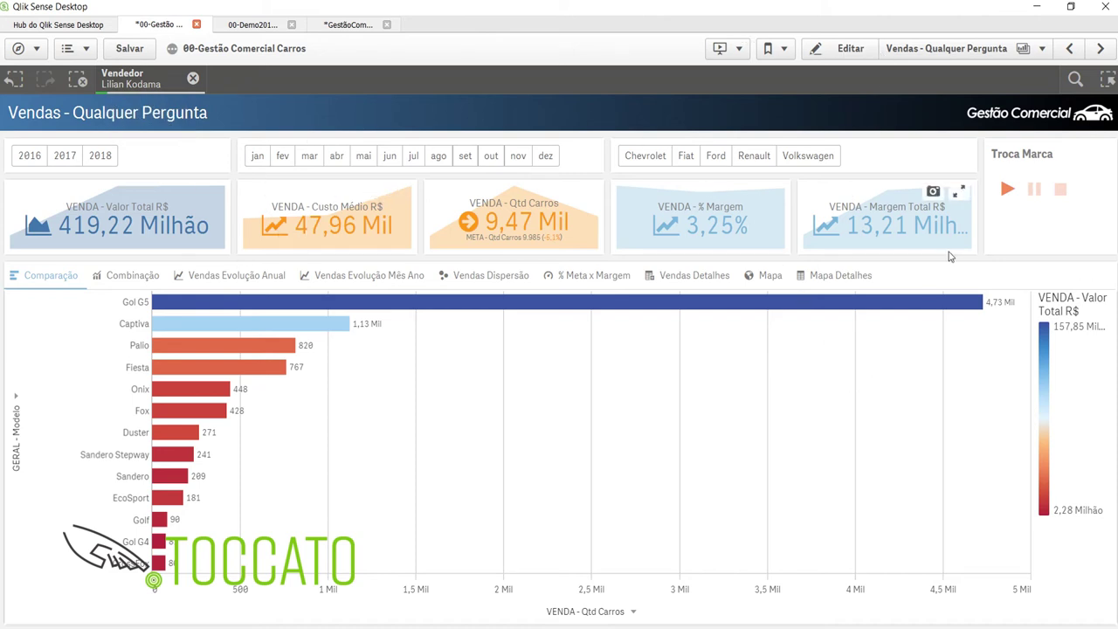
View the Combinação and Vendas Evolução Anual charts on the Vendas - Qualquer Pergunta sheet.
left_click(131, 277)
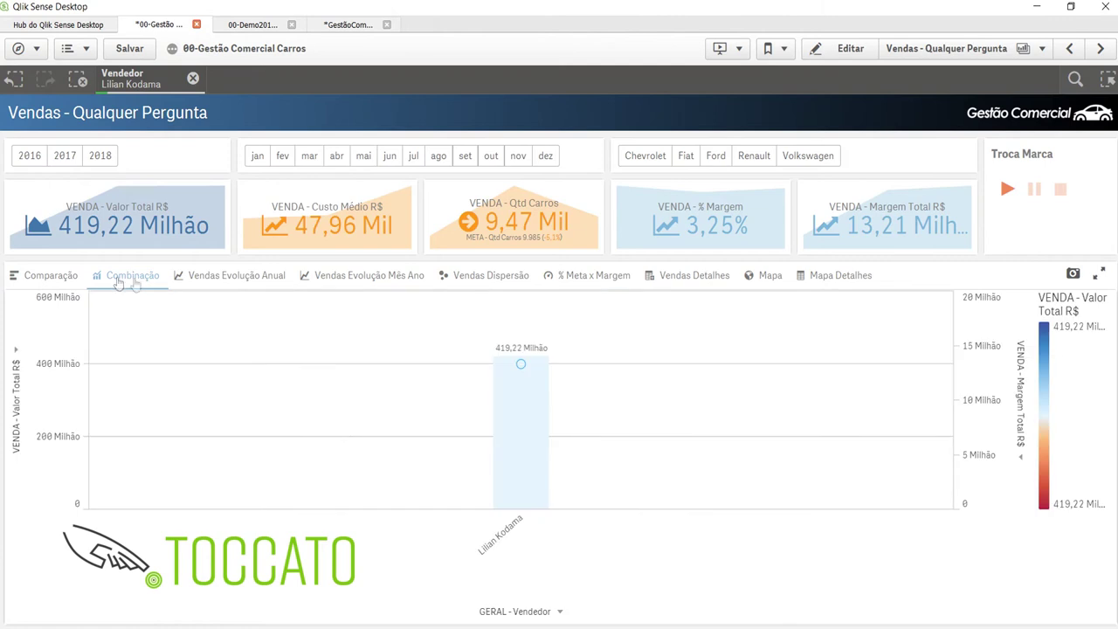
left_click(218, 279)
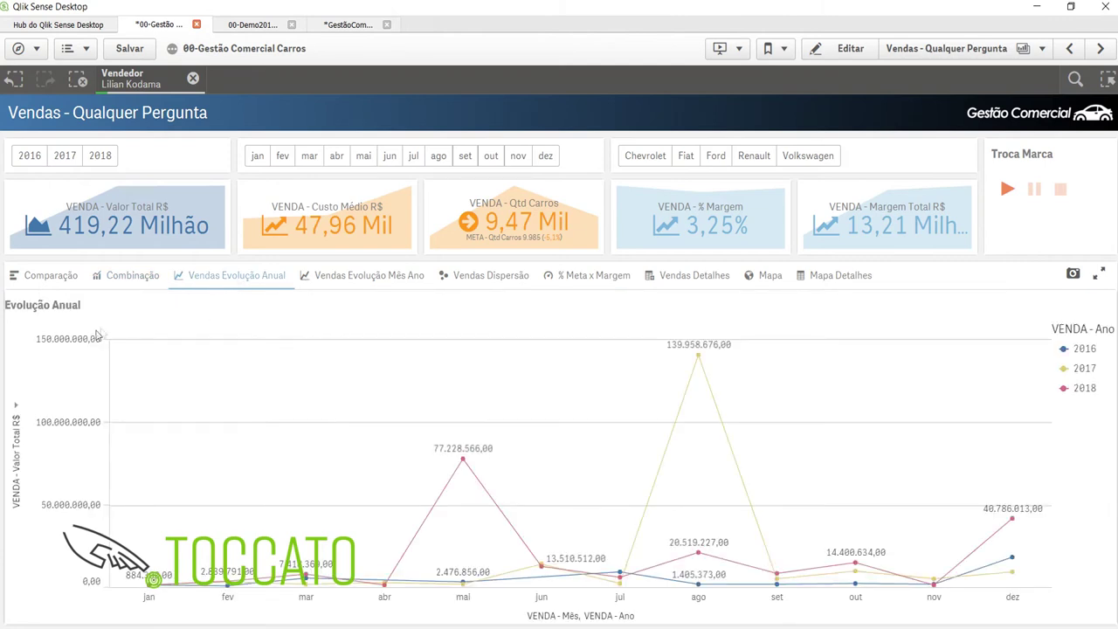
Open the Gestores - Painel sheet with the salesperson filter kept.
left_click(901, 51)
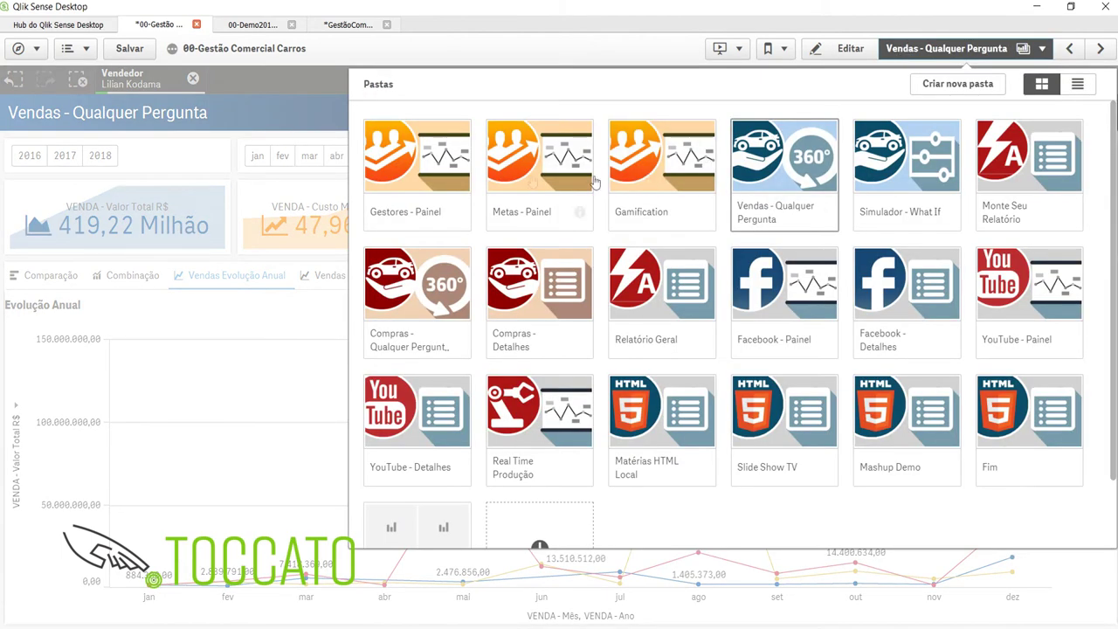
left_click(414, 182)
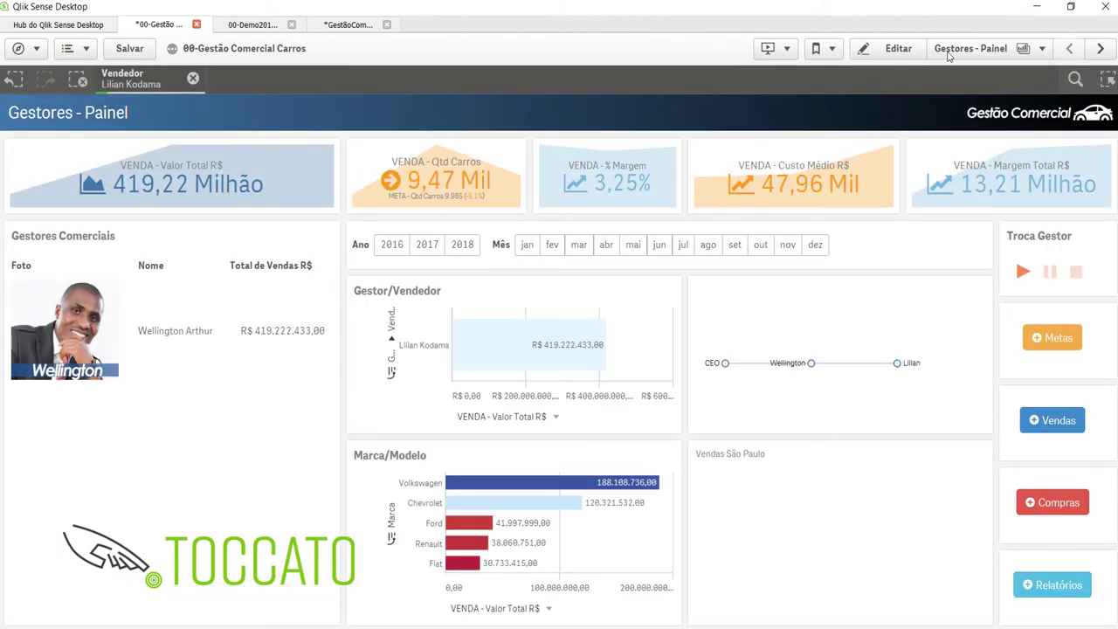
left_click(948, 53)
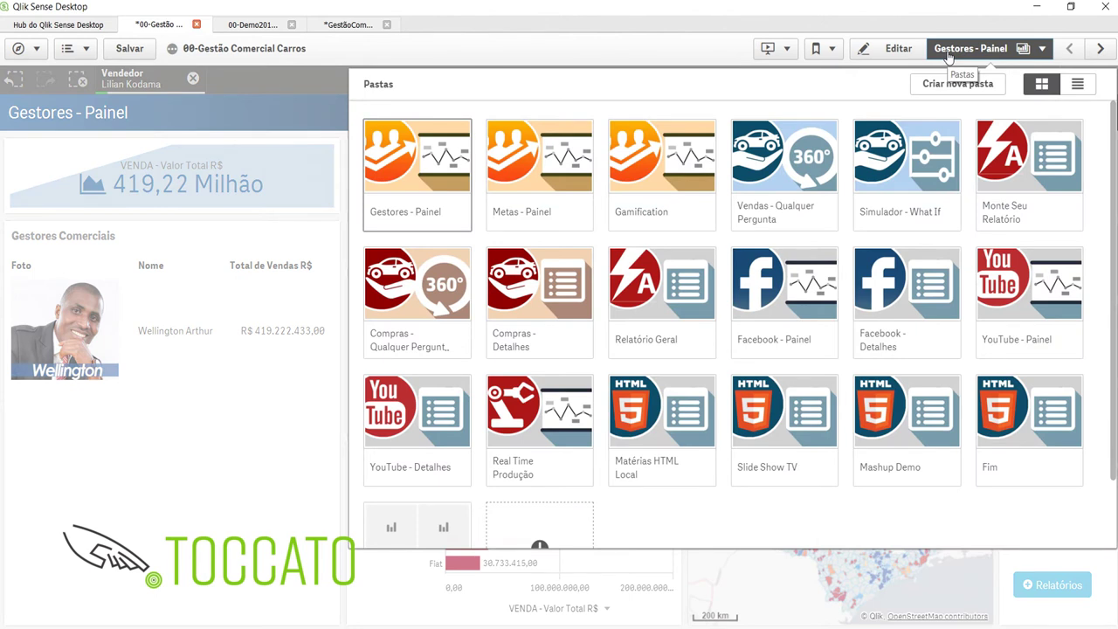
left_click(948, 54)
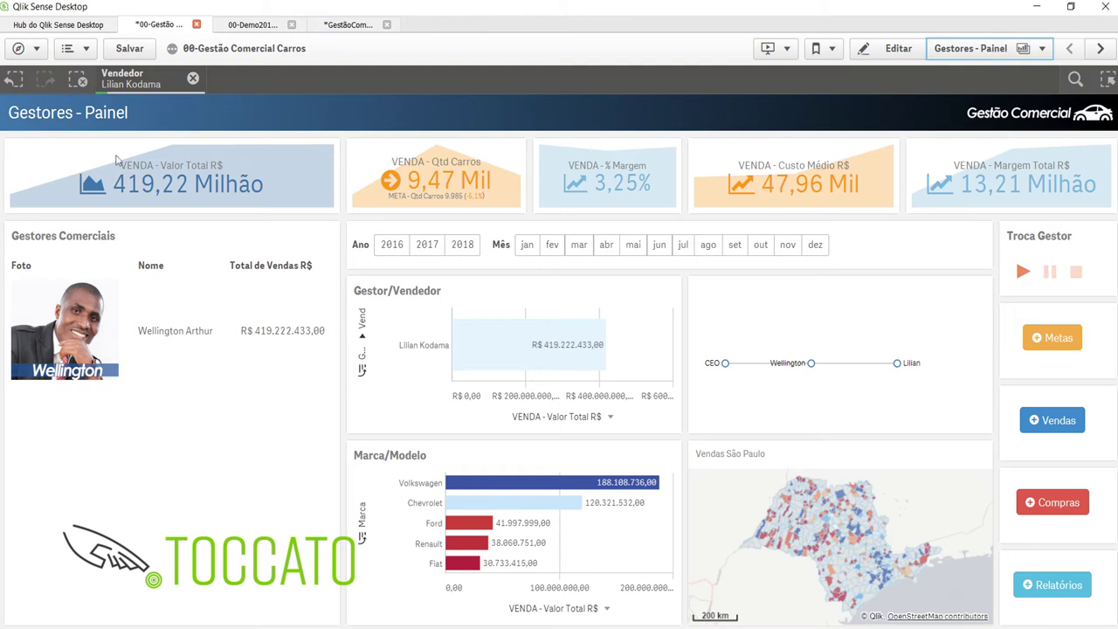
Filter Gestores - Painel by the manager shown in Gestores Comerciais and clear the Vendedor selection to compare that manager's team.
left_click(147, 330)
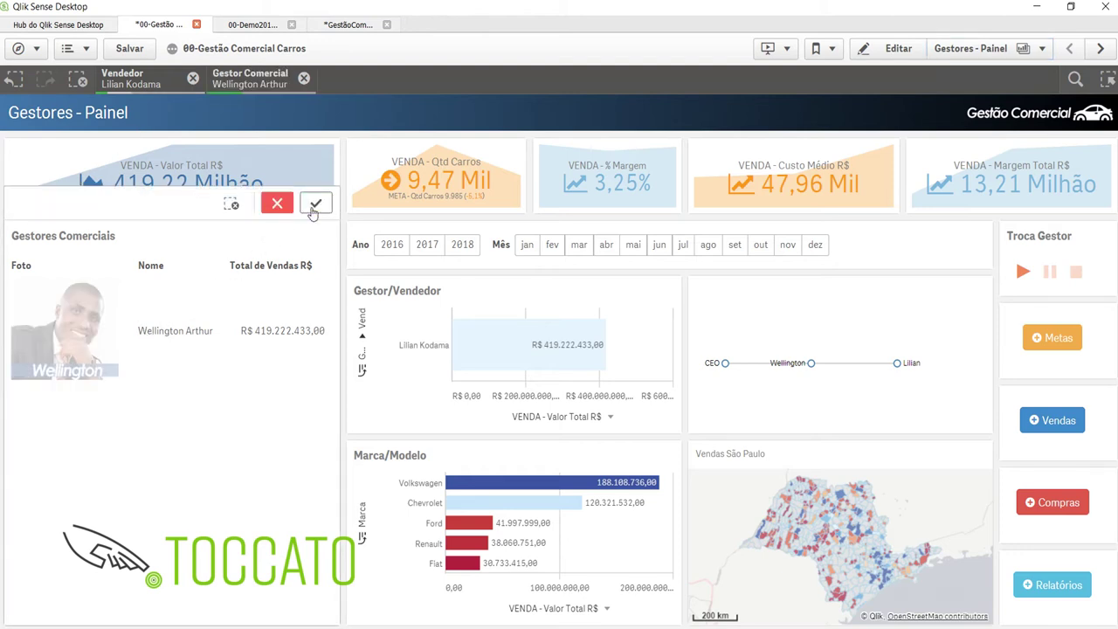
left_click(315, 203)
left_click(193, 78)
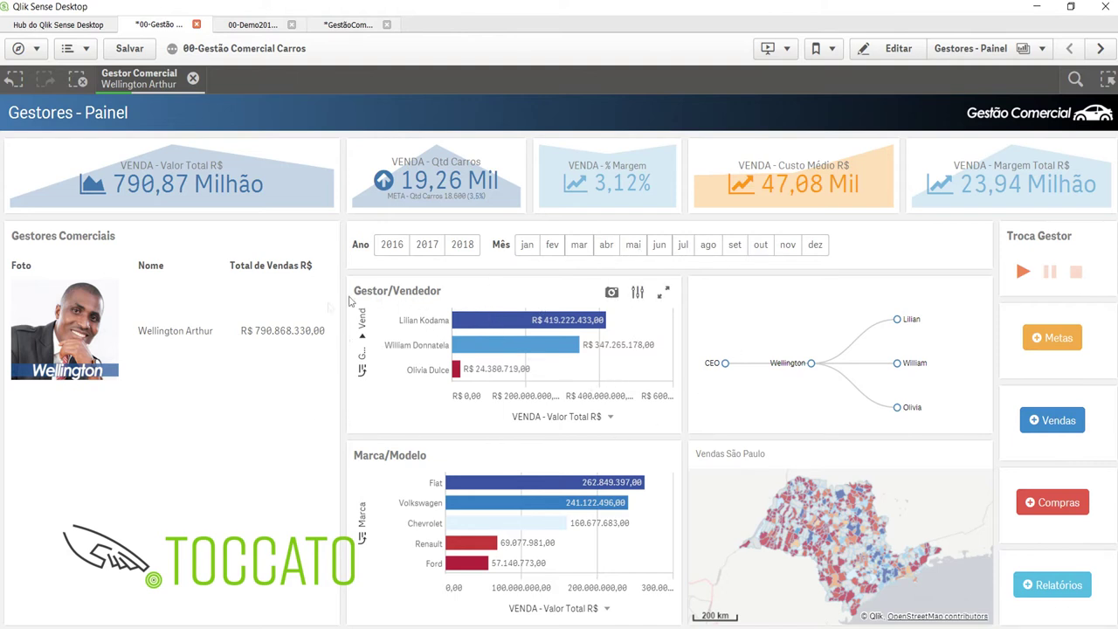
mouse_move(672, 471)
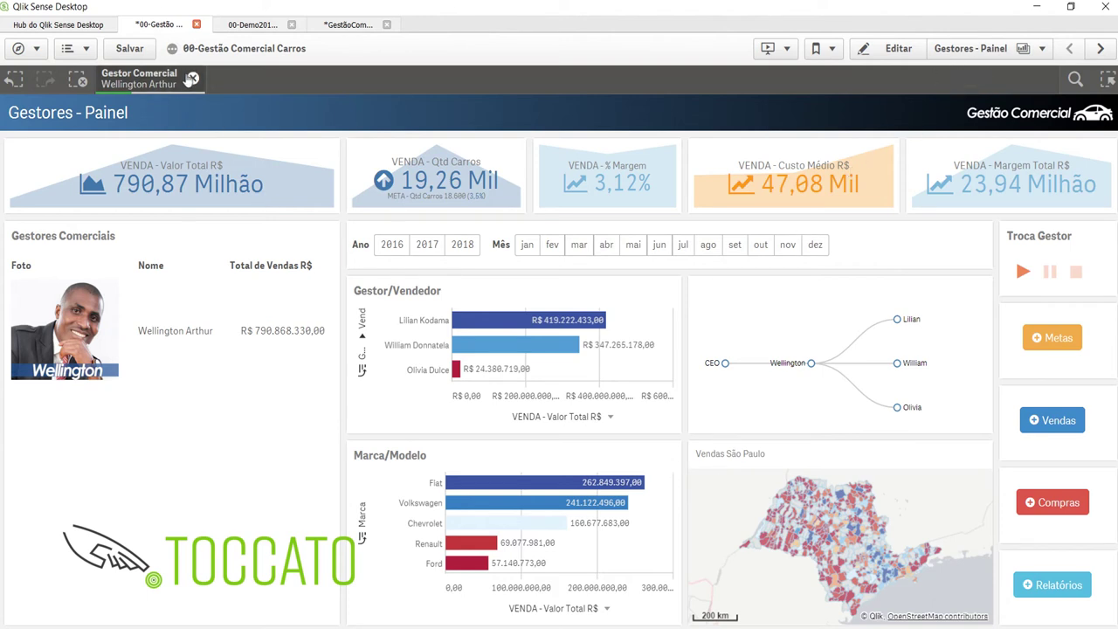
Clear the manager selection and filter Gestores - Painel by the first manager listed in Gestores Comerciais.
left_click(193, 79)
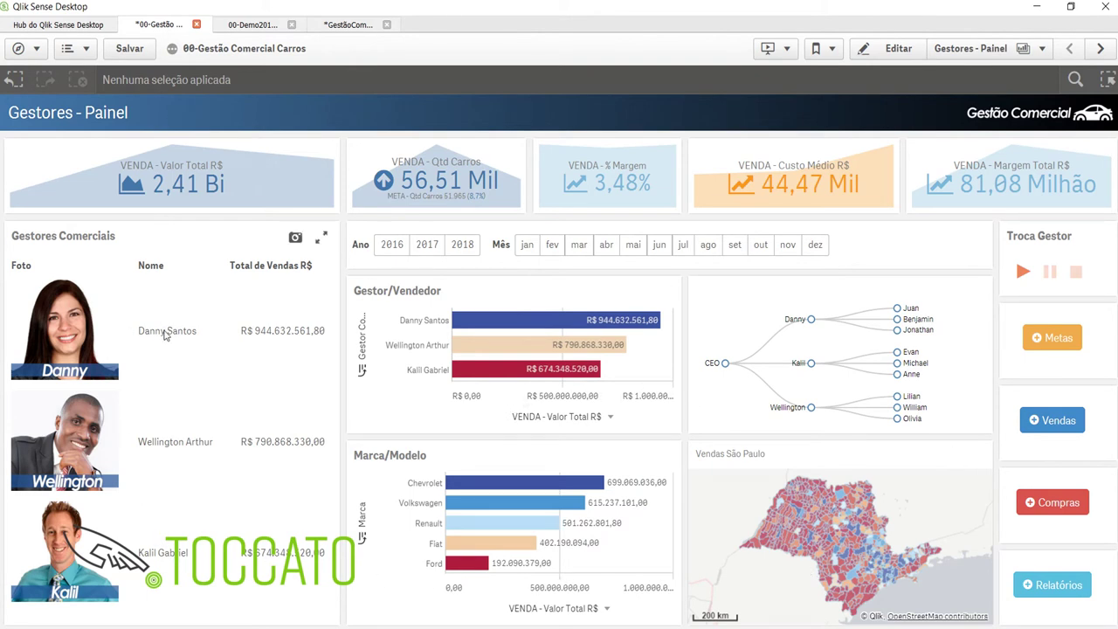
left_click(166, 332)
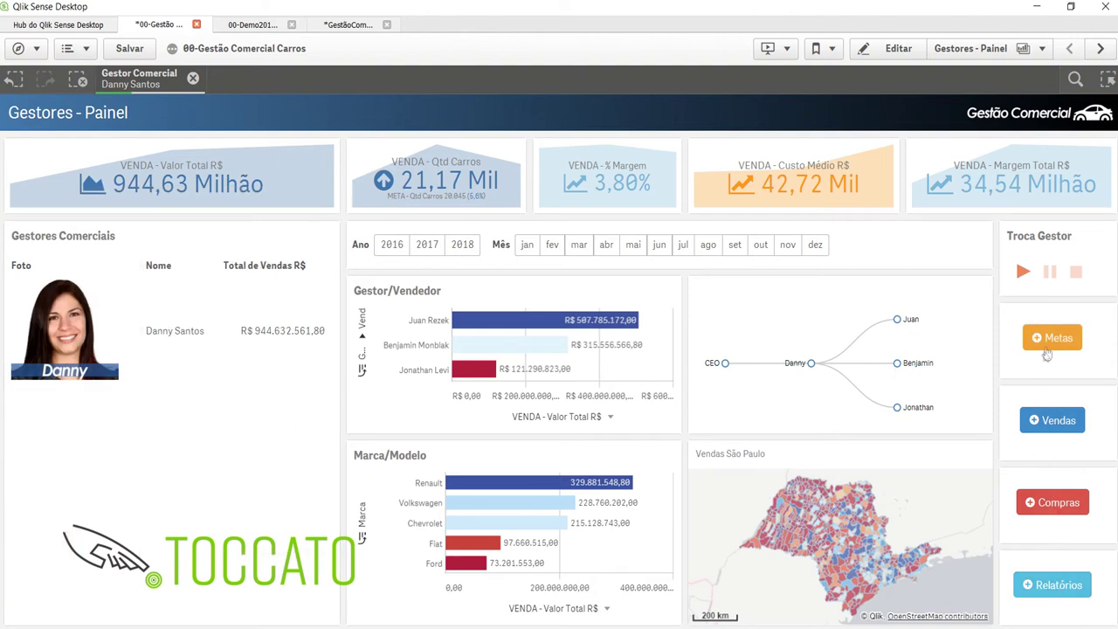
left_click(1047, 349)
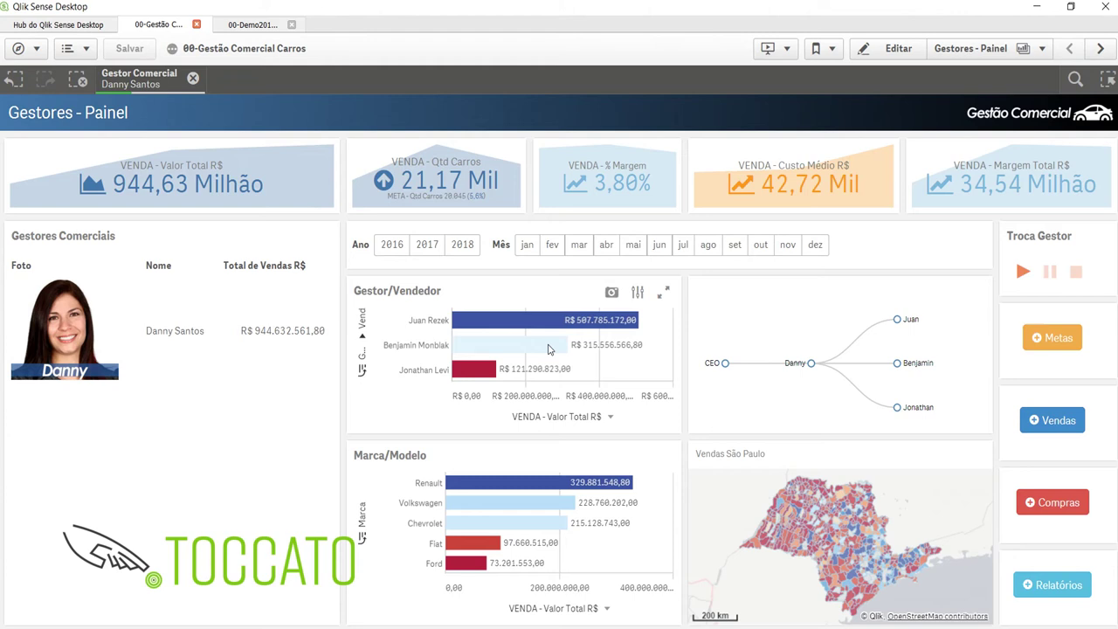
mouse_move(548, 349)
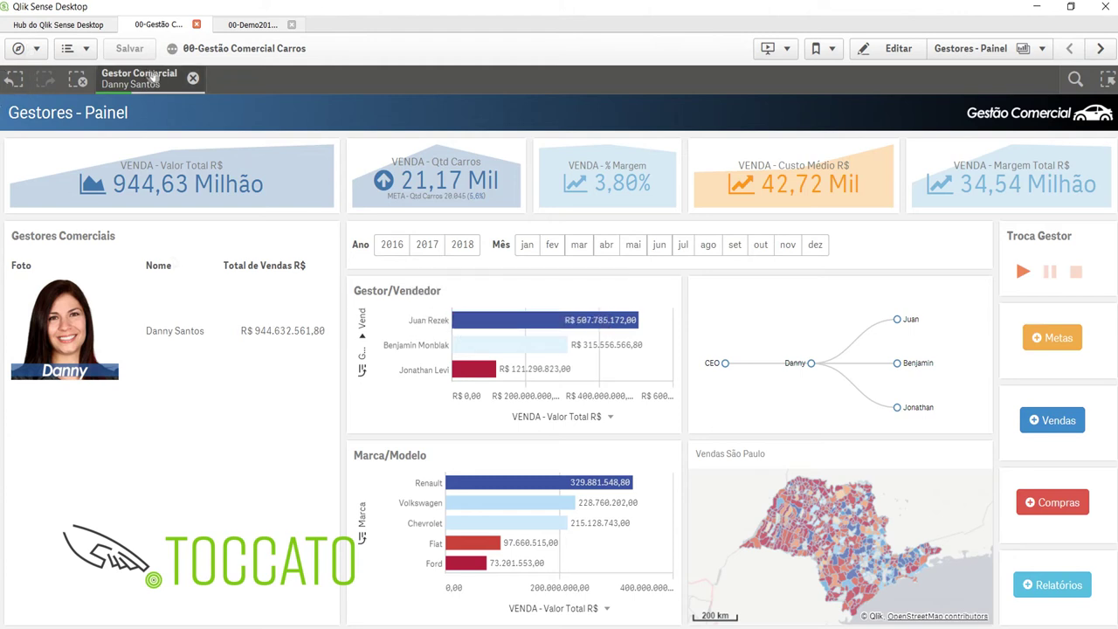
Clear the Gestor Comercial selection and run the Troca Gestor animation to cycle through the managers.
left_click(194, 78)
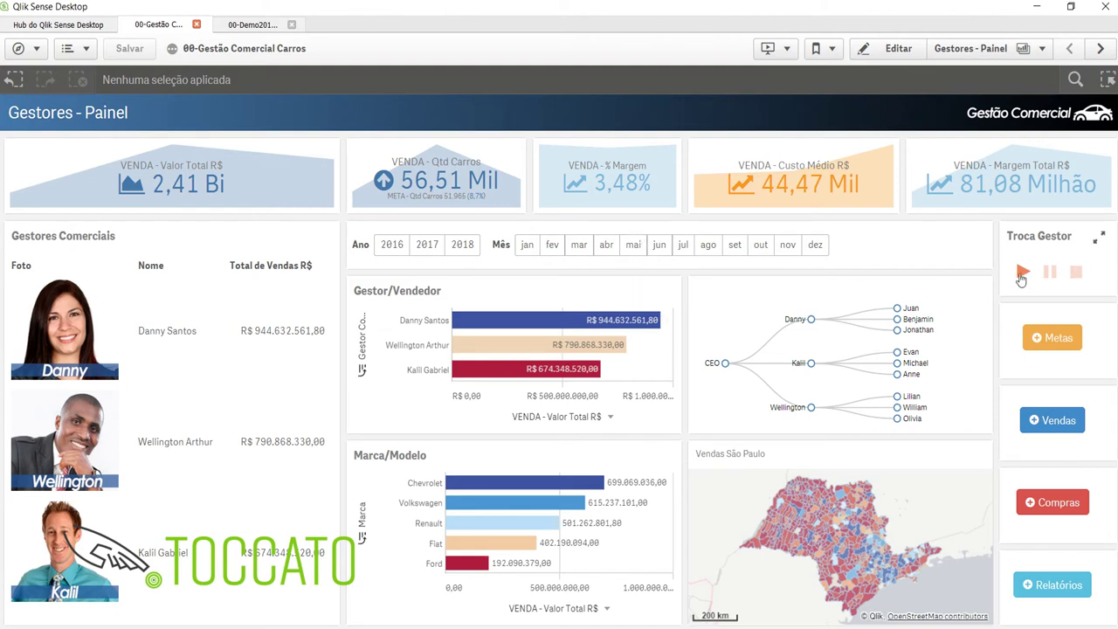
left_click(1022, 275)
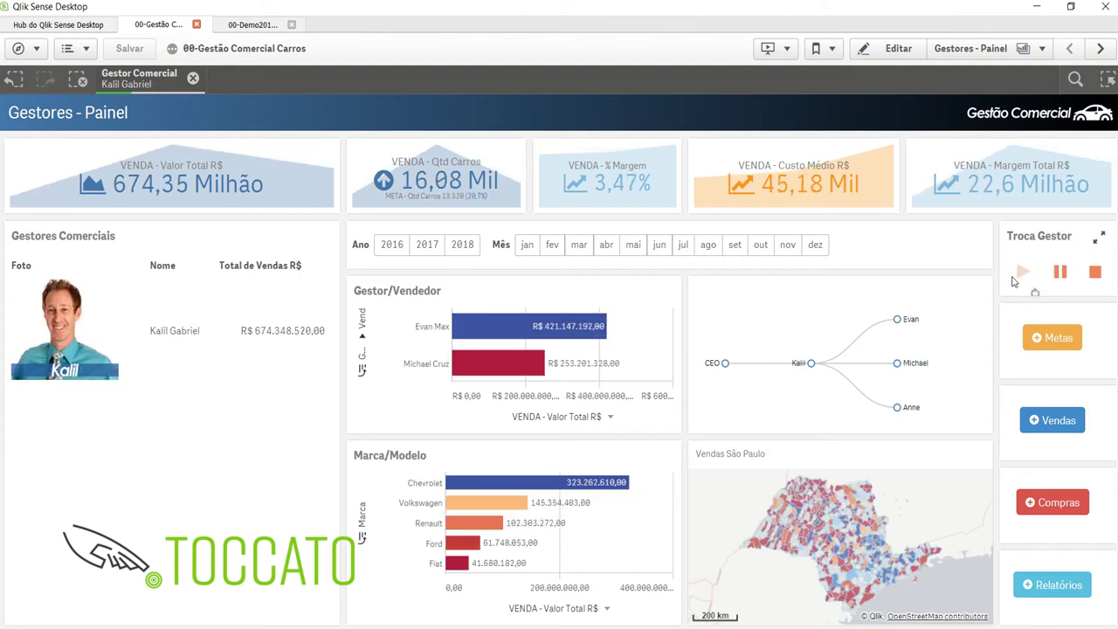
mouse_move(581, 291)
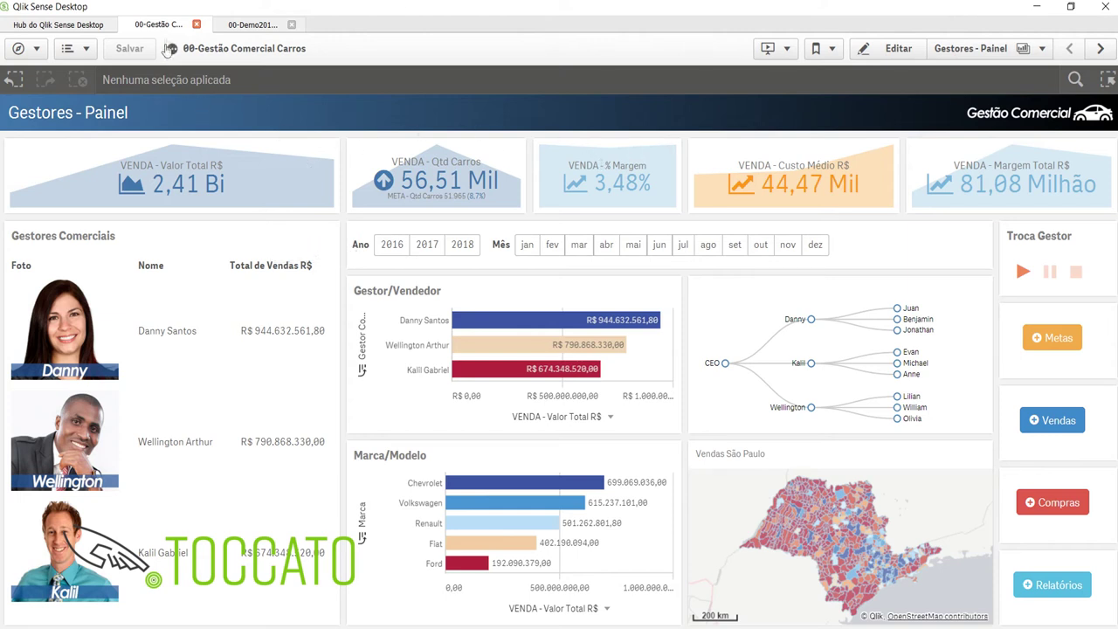
Open the Slide Show TV sheet and launch its slide show full screen in the browser.
left_click(981, 55)
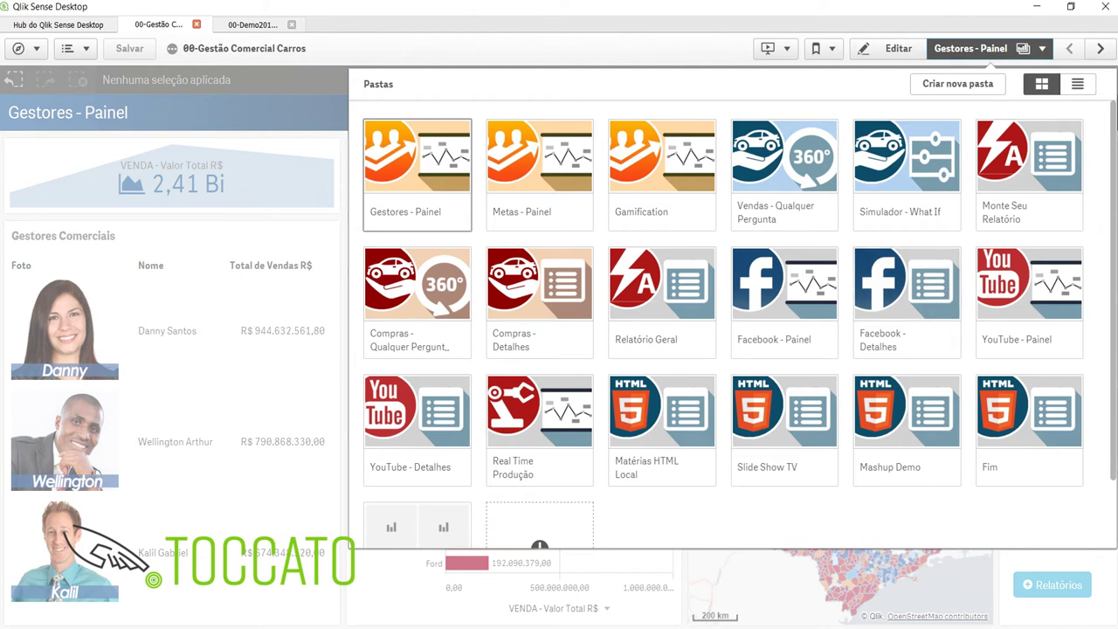
left_click(802, 414)
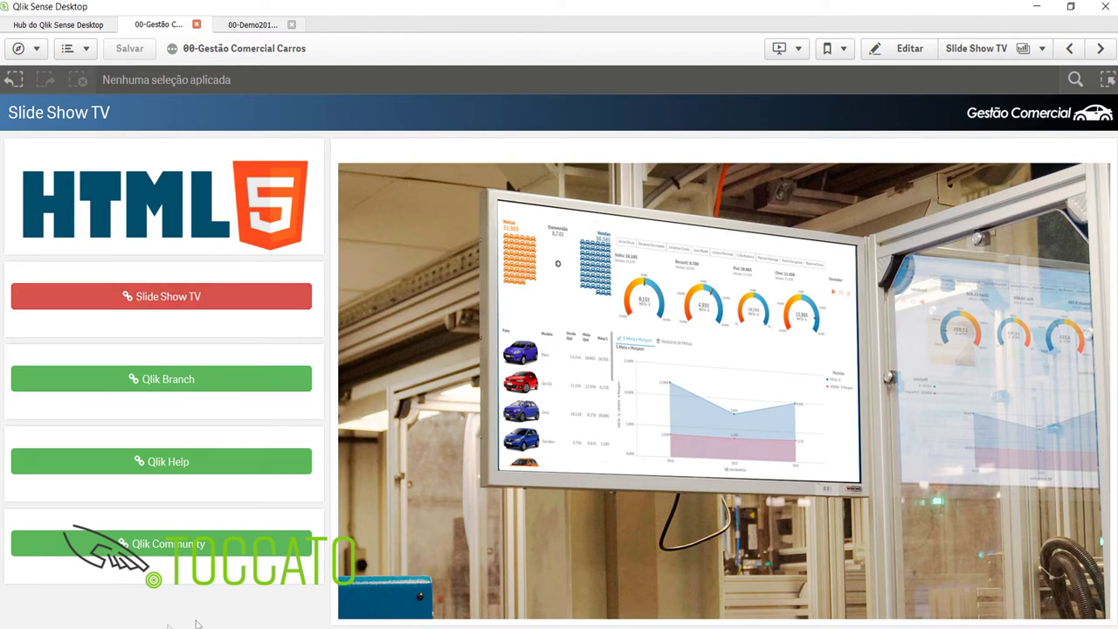
left_click(167, 297)
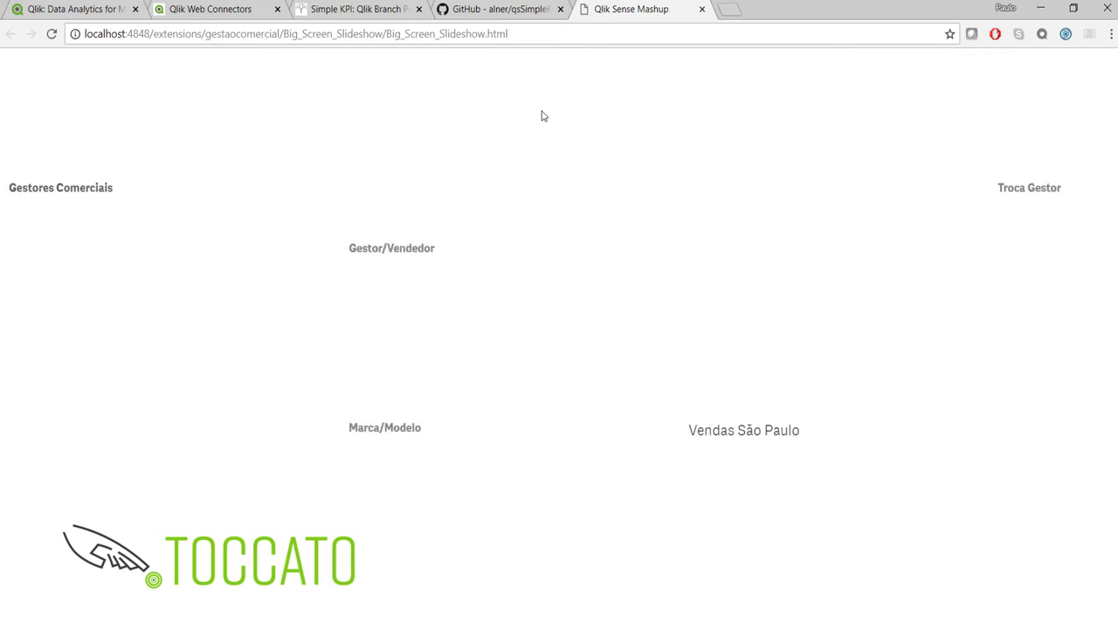
key("F11")
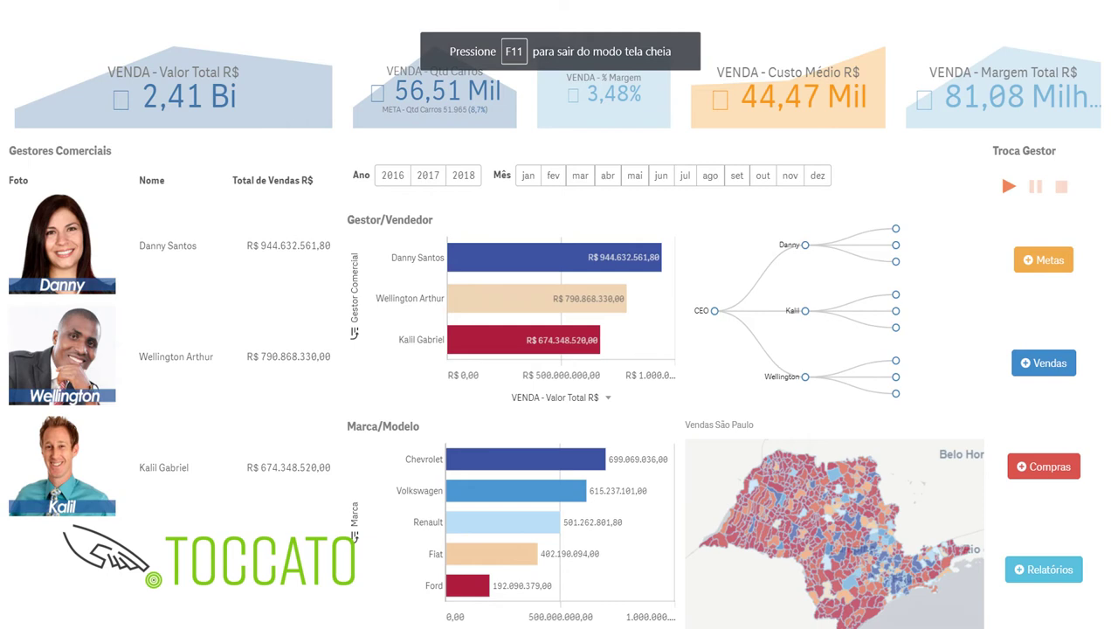
Present the slide show's panels, including the Facebook and YouTube slides.
left_click(1043, 259)
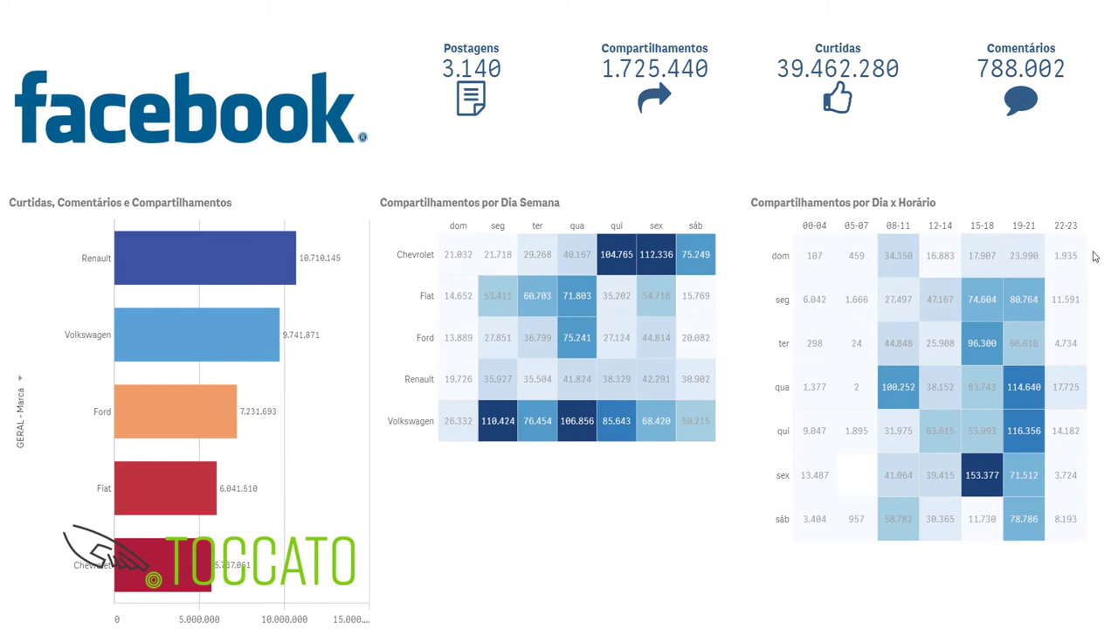
key("Right")
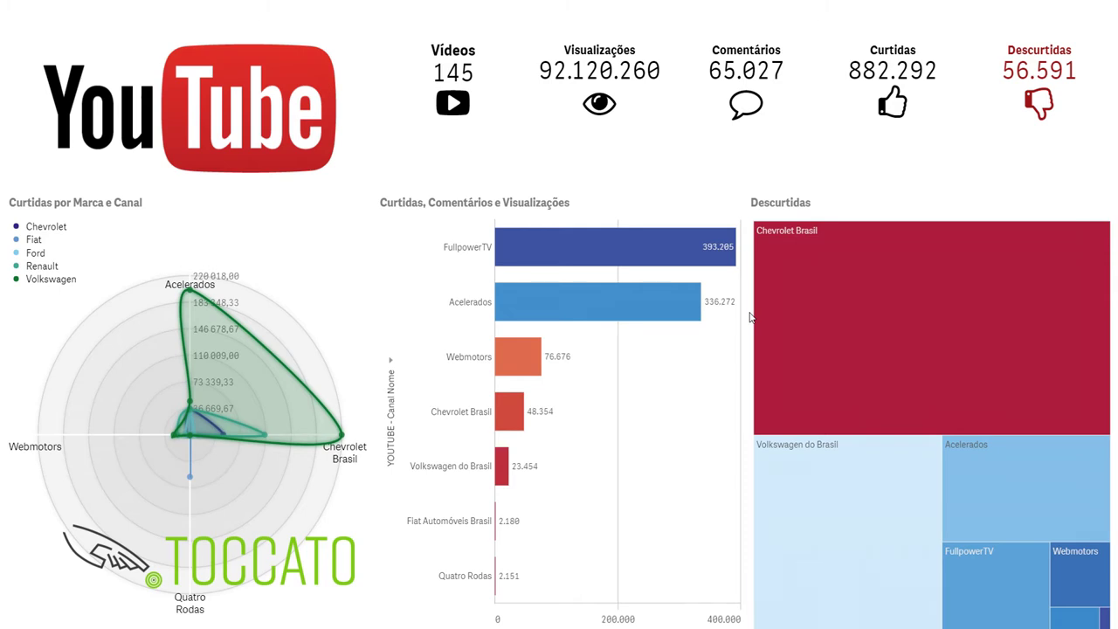
key("Right")
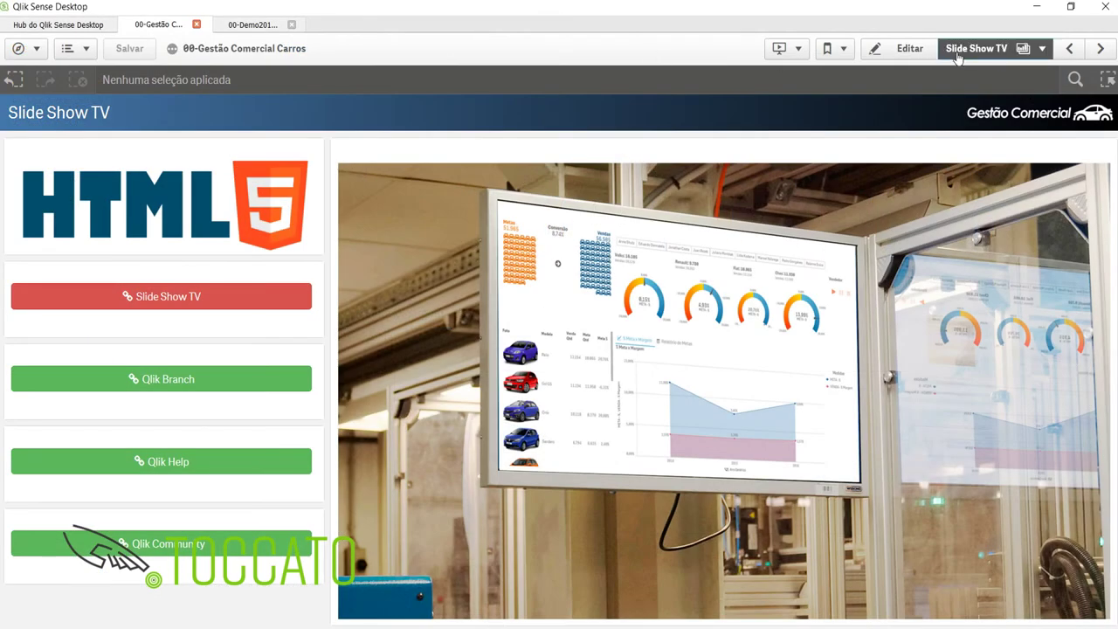
Switch back to Qlik Sense Desktop, open the Gamification sheet and filter it by the first manager in the Gestor/Vendedor chart.
left_click(960, 50)
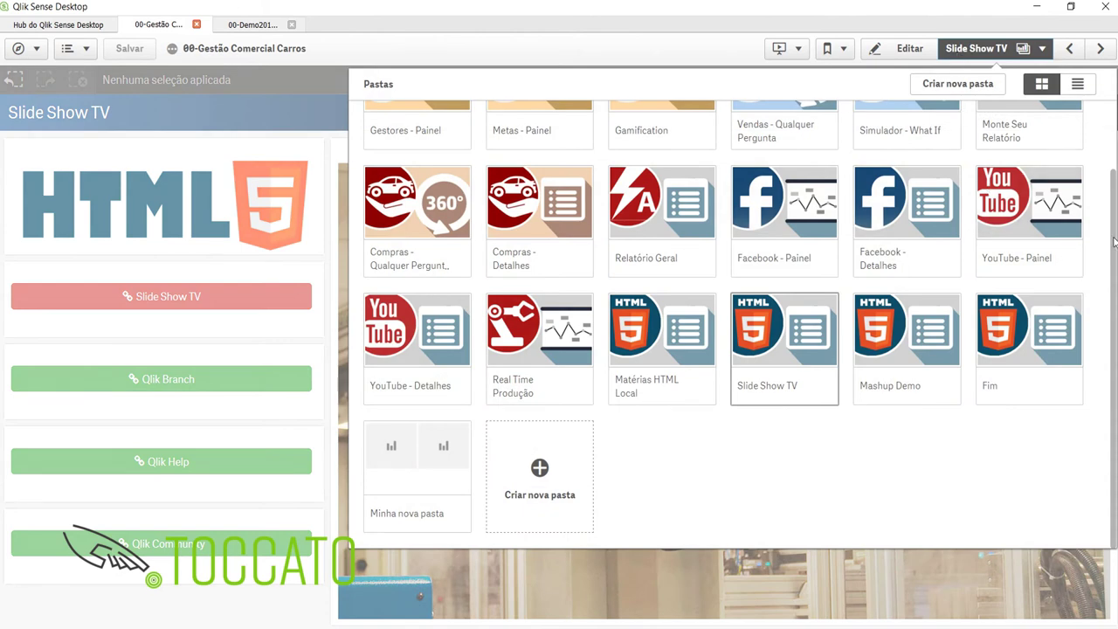
scroll(1114, 241, "up", 2)
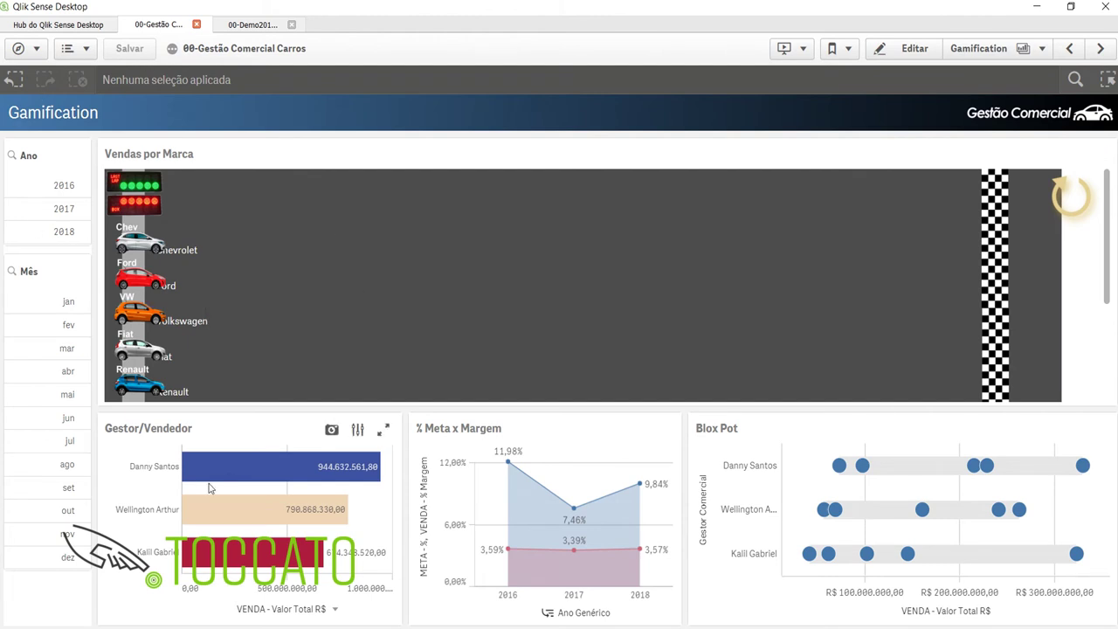
left_click(290, 464)
left_click(377, 394)
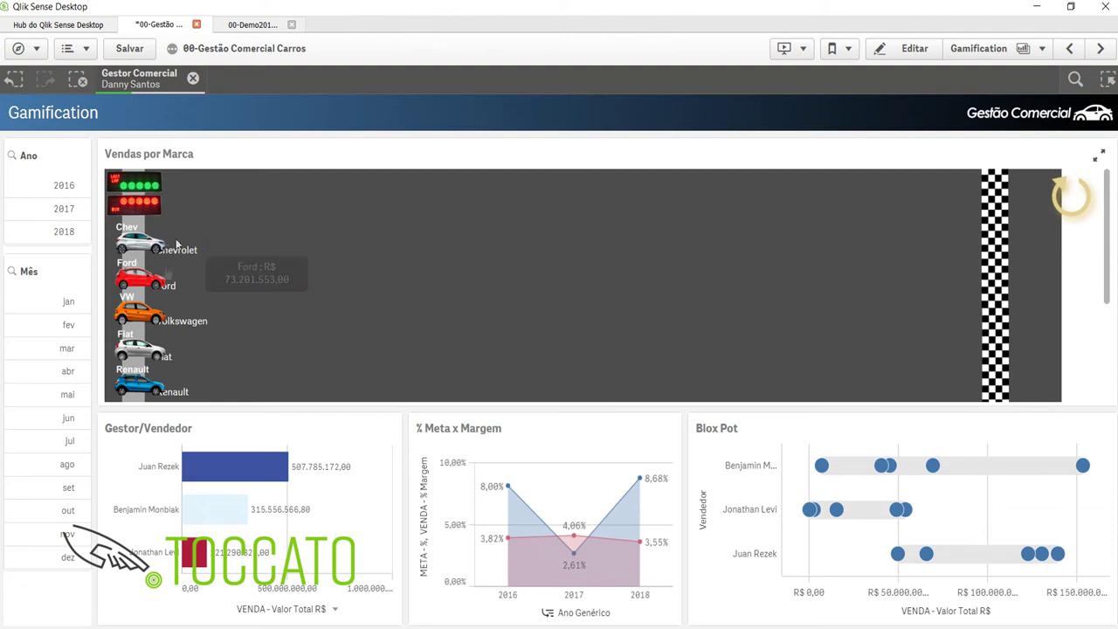
Start the Vendas por Marca car race and inspect the sales values of the Chevrolet, Renault and Volkswagen cars.
mouse_move(135, 225)
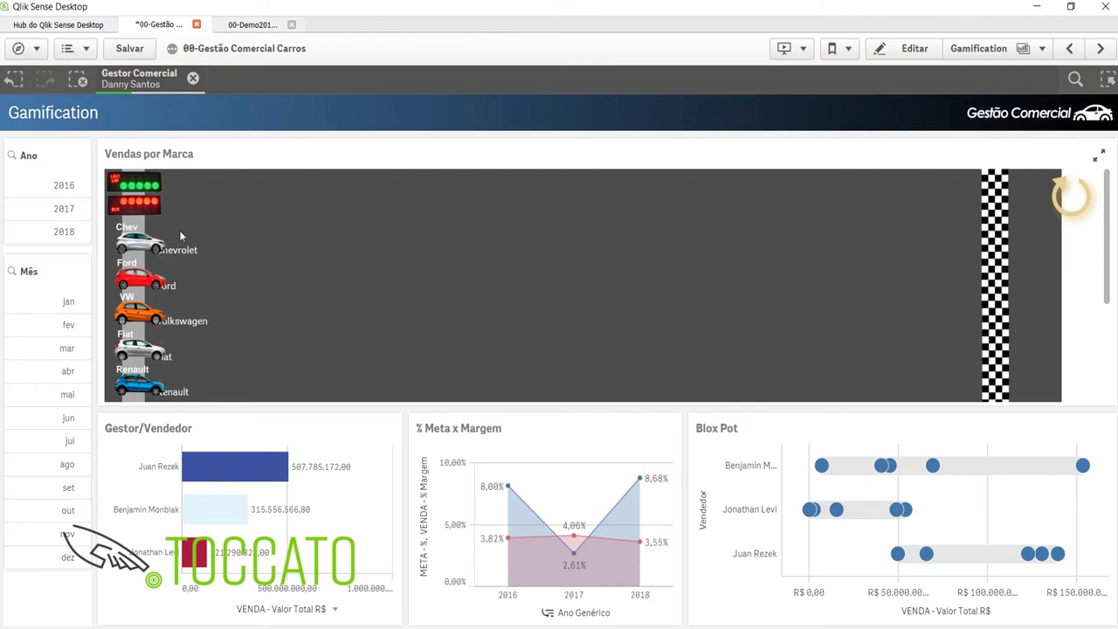
mouse_move(167, 234)
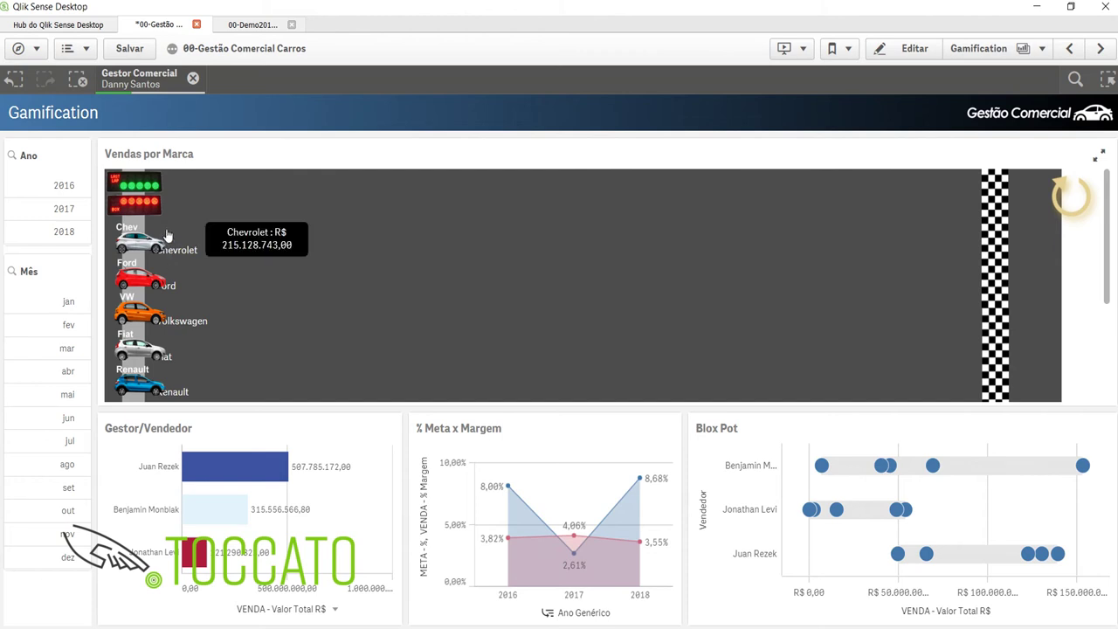
left_click(137, 186)
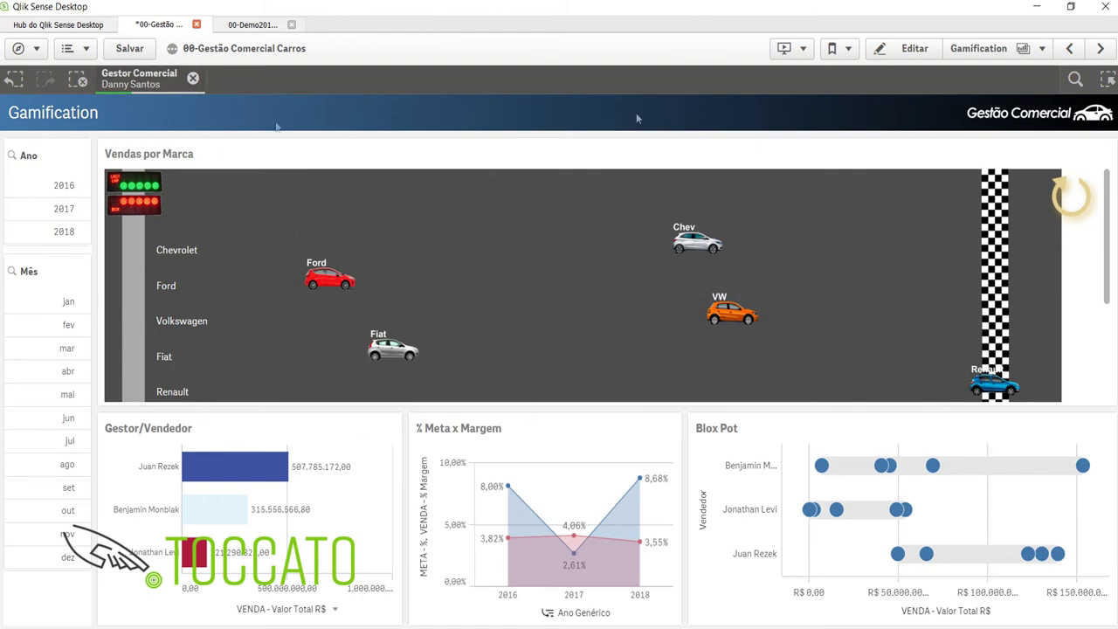
mouse_move(999, 384)
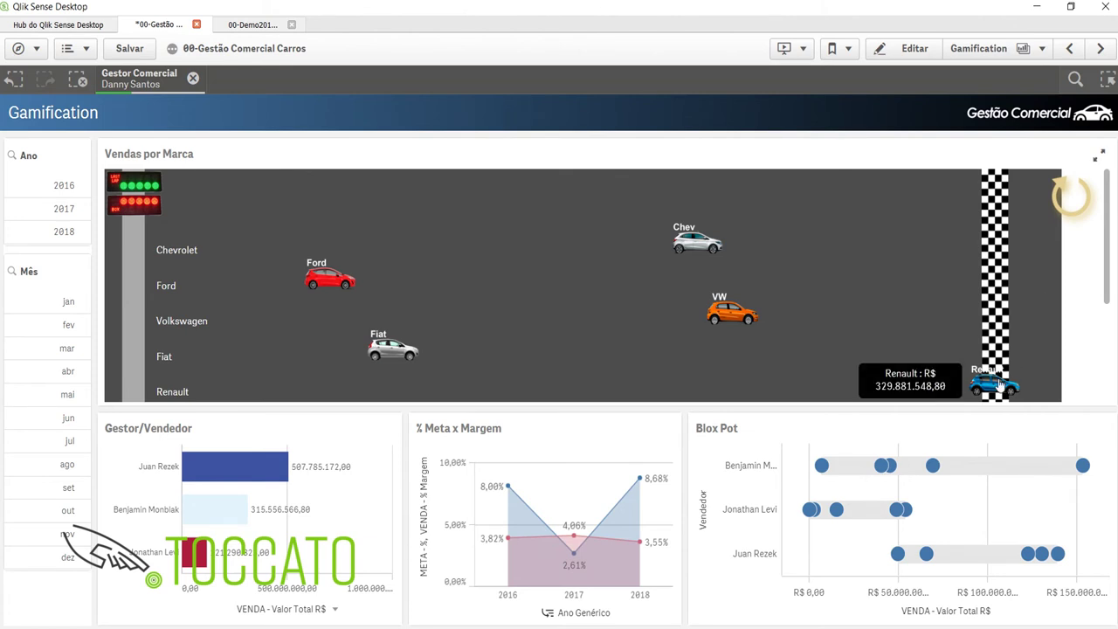
mouse_move(747, 319)
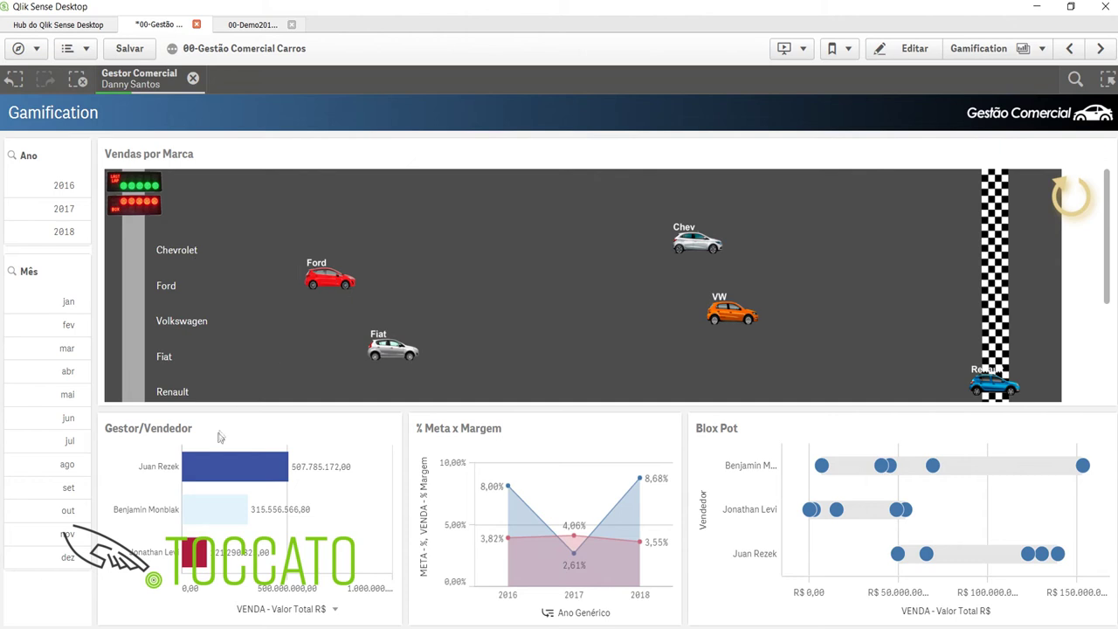
Filter the Gamification sheet by the second salesperson in Gestor/Vendedor and run the Vendas por Marca race again.
left_click(211, 515)
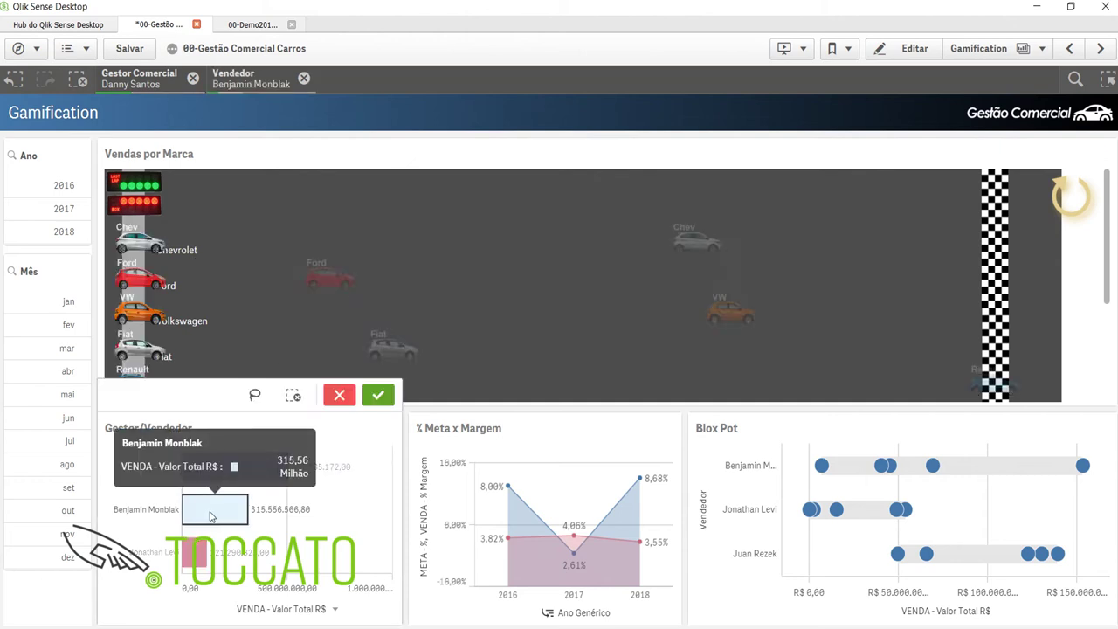
left_click(378, 395)
mouse_move(166, 228)
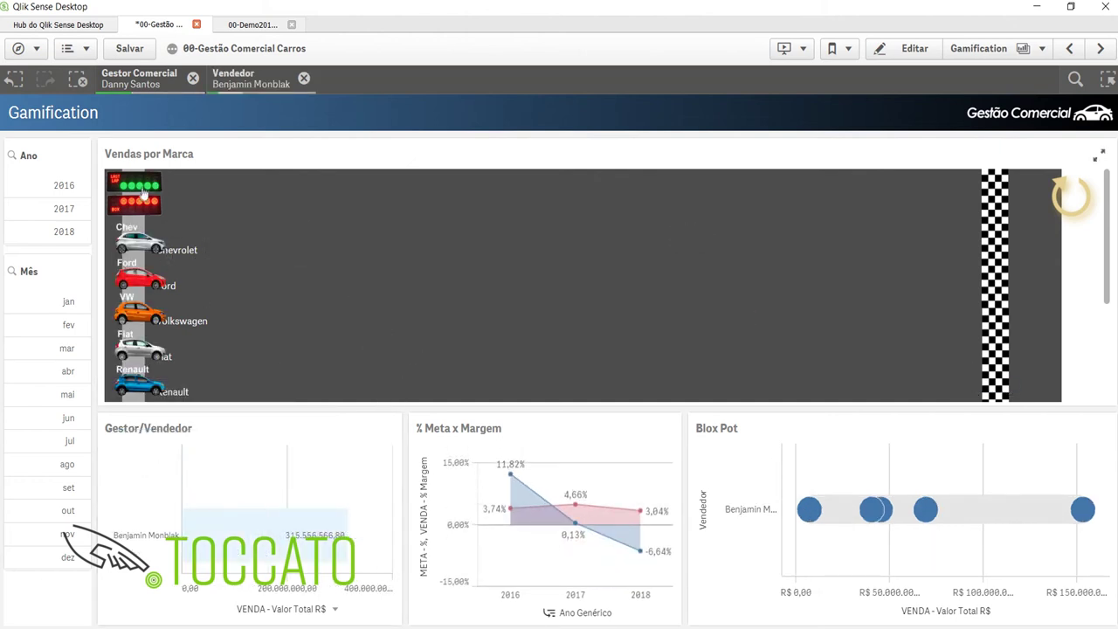
left_click(143, 193)
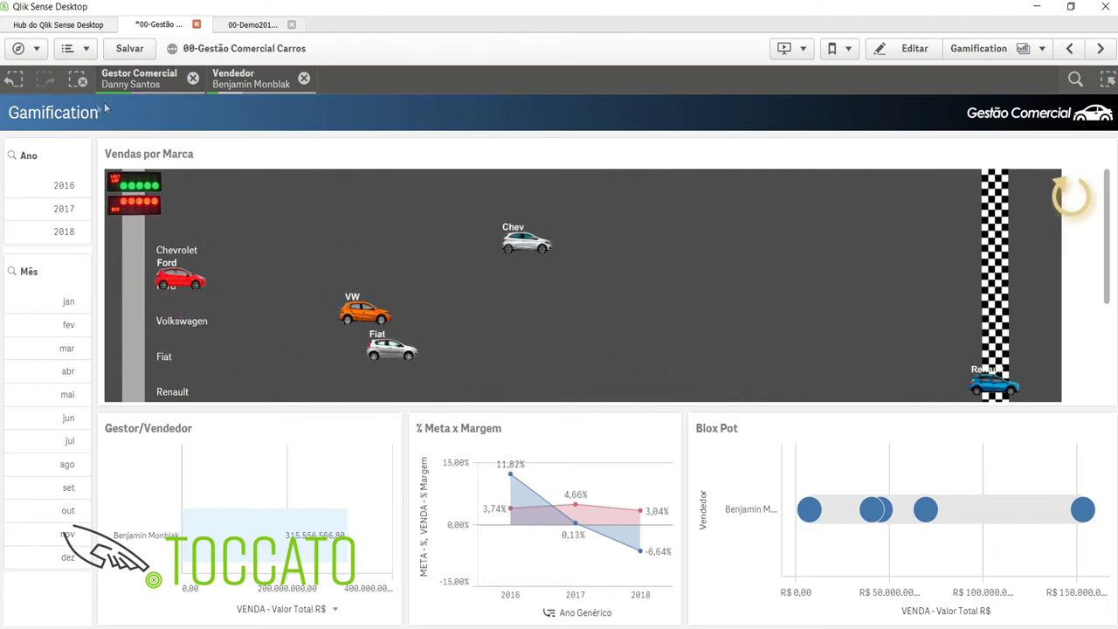
Replace the Gamification selections with year 2018, months jan to mar and the third manager in Gestor/Vendedor, and run the Vendas por Marca race.
left_click(78, 80)
left_click(63, 231)
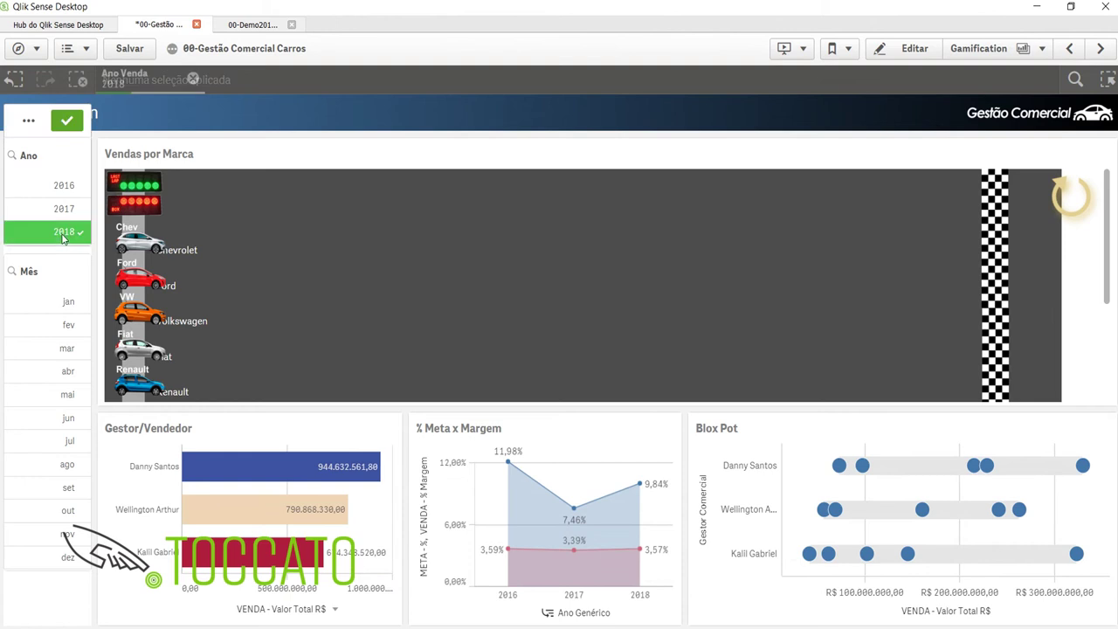
left_click_drag(58, 310, 58, 352)
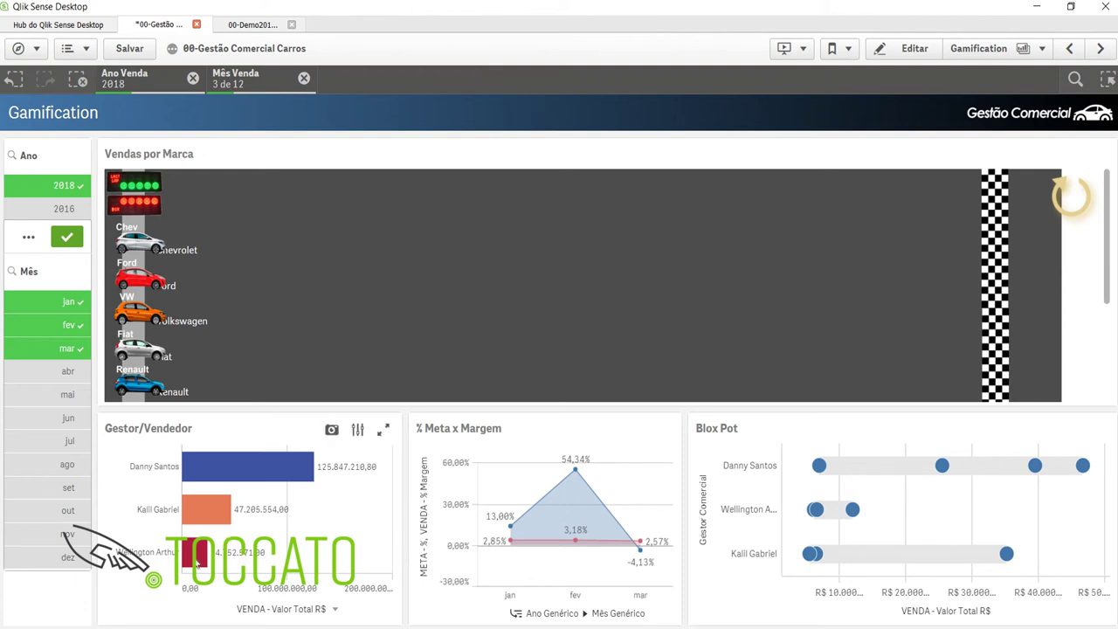
left_click(196, 552)
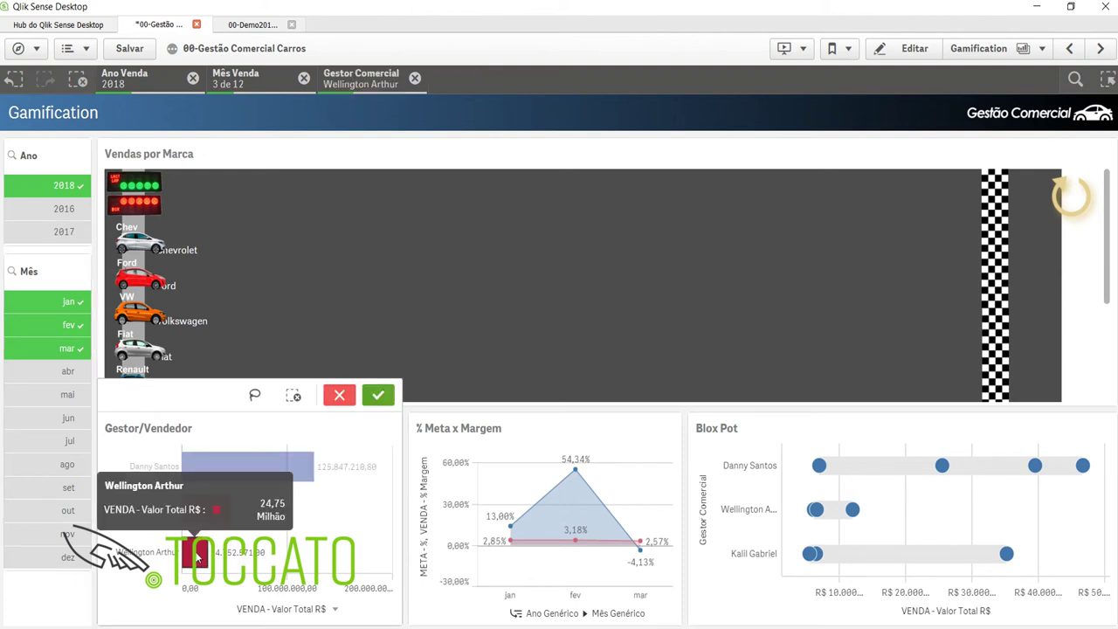
left_click(375, 394)
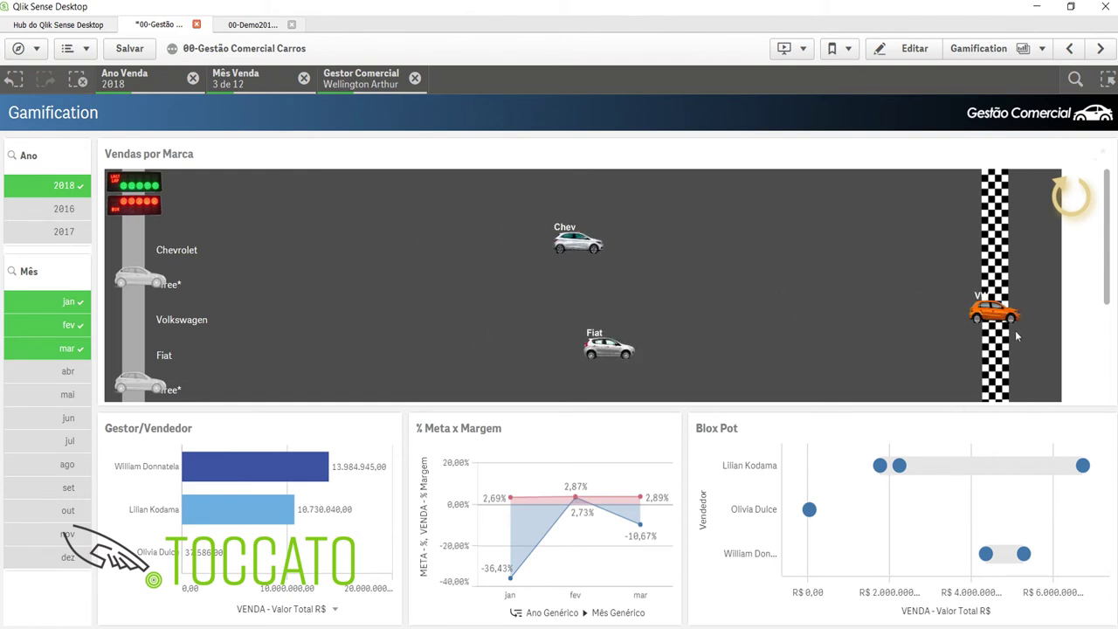
mouse_move(999, 319)
Save the 00-Gestão Comercial Carros app.
left_click(961, 54)
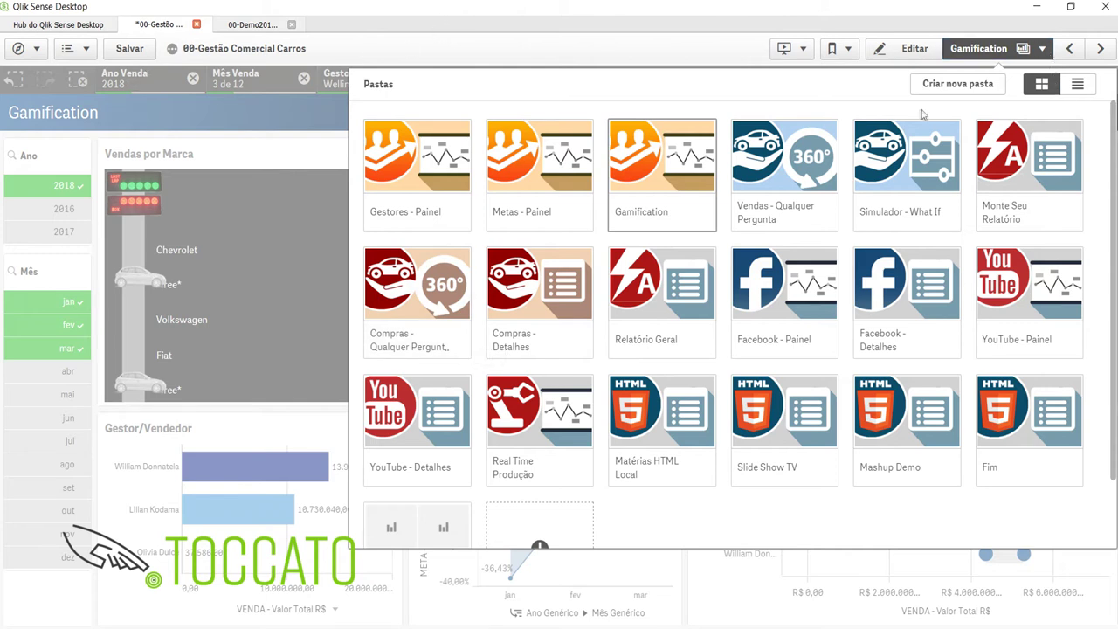
left_click(978, 48)
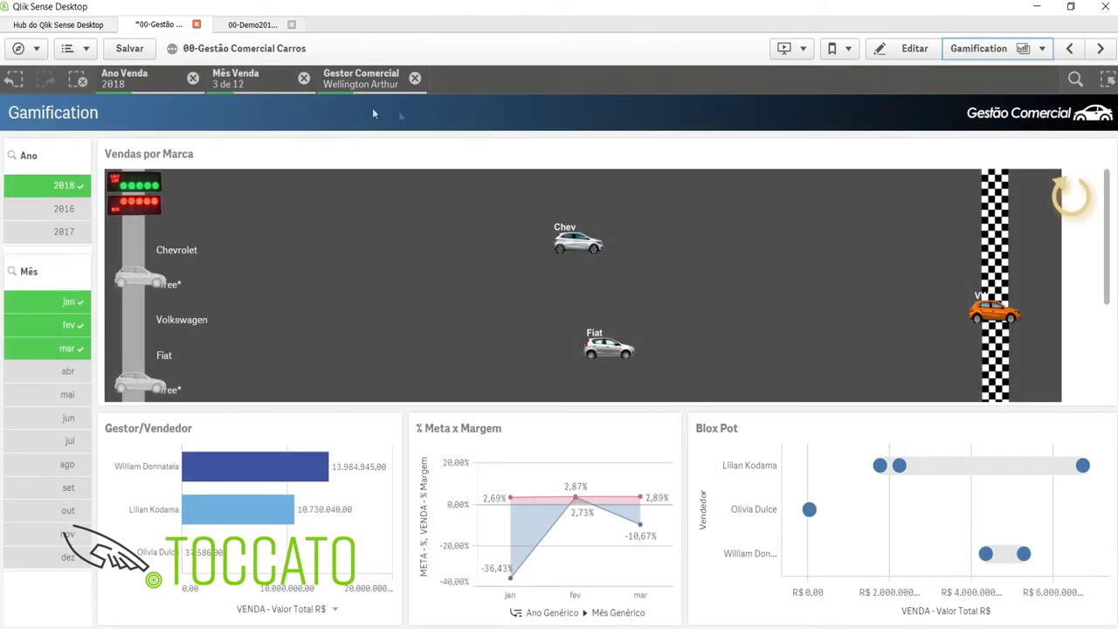
left_click(132, 53)
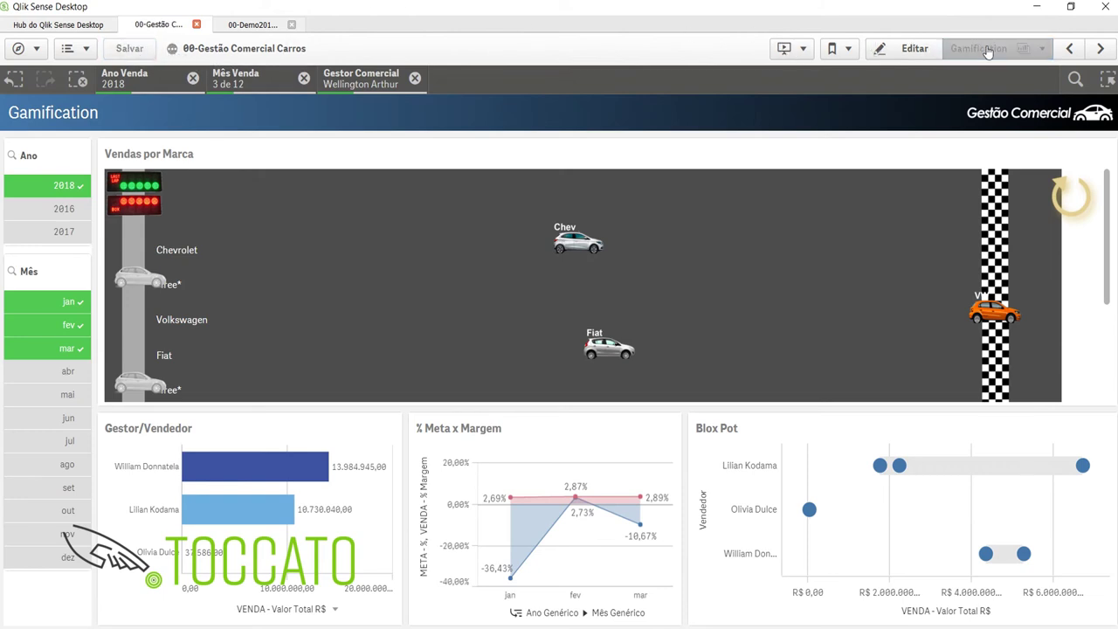
Open the Vendas - Qualquer Pergunta sheet and clear all selections.
left_click(983, 50)
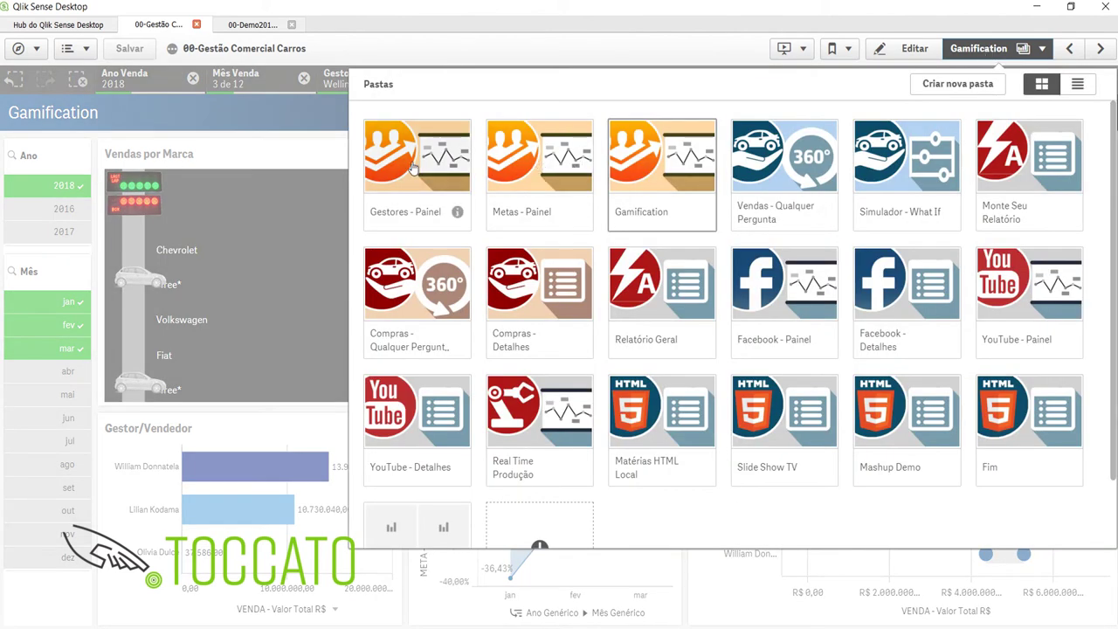
left_click(784, 157)
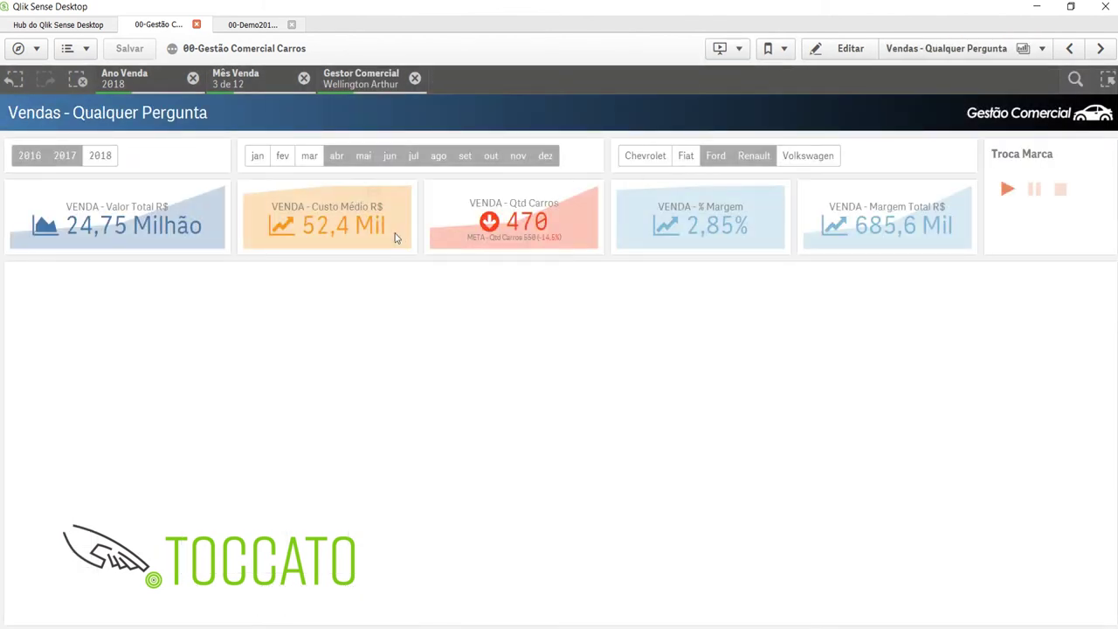
left_click(81, 81)
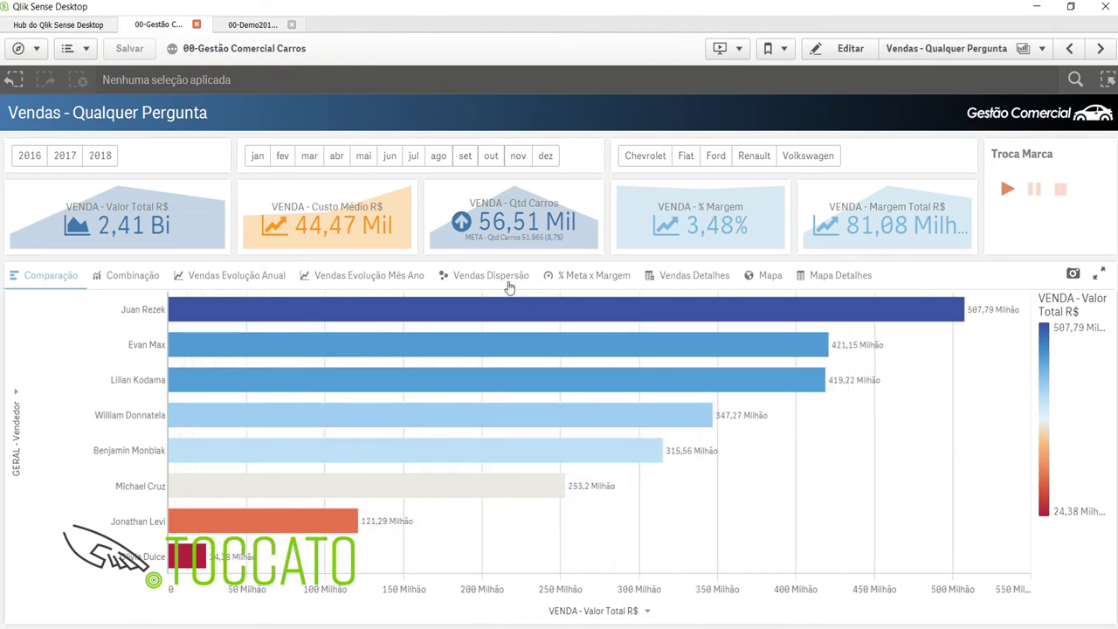
Use the smart search to filter GERAL - Modelo by Sandero, and clear that selection again.
left_click(1075, 81)
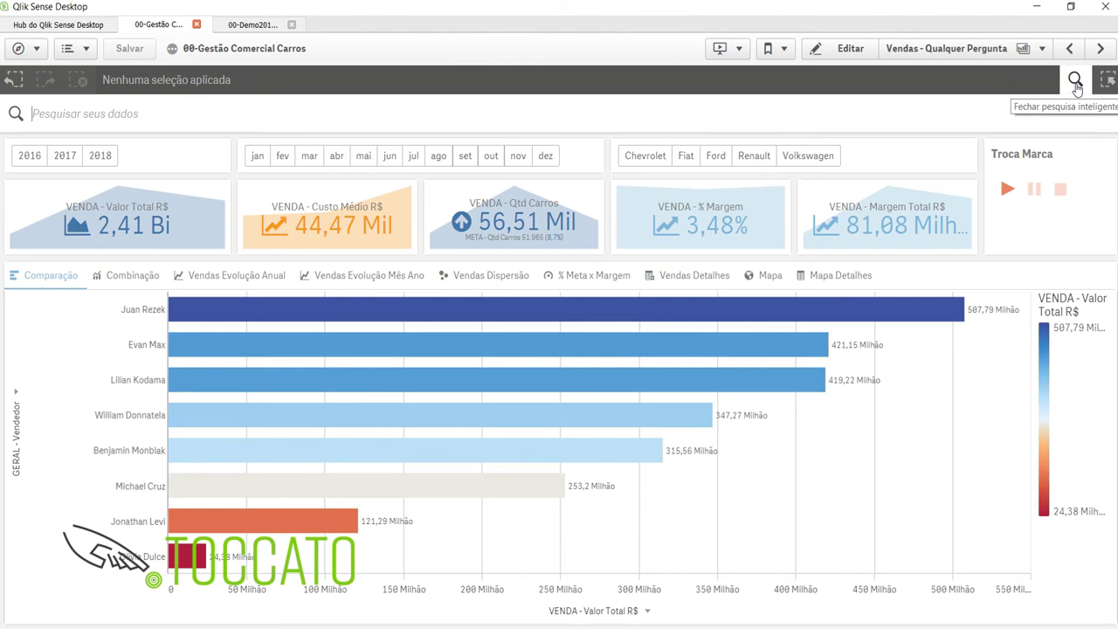
type("Sandero")
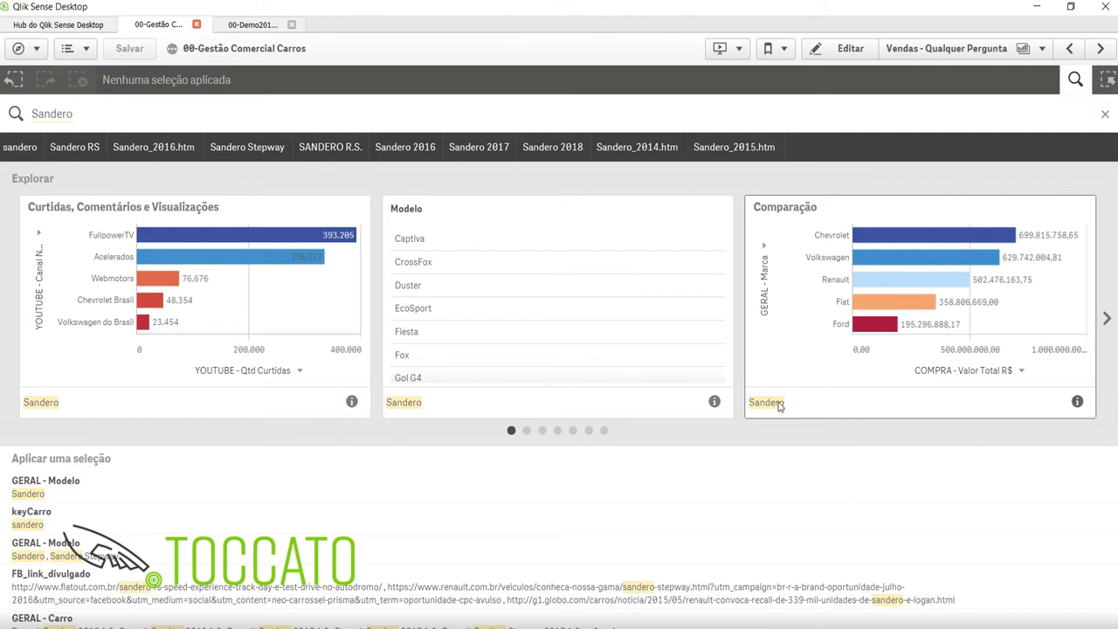
left_click(37, 494)
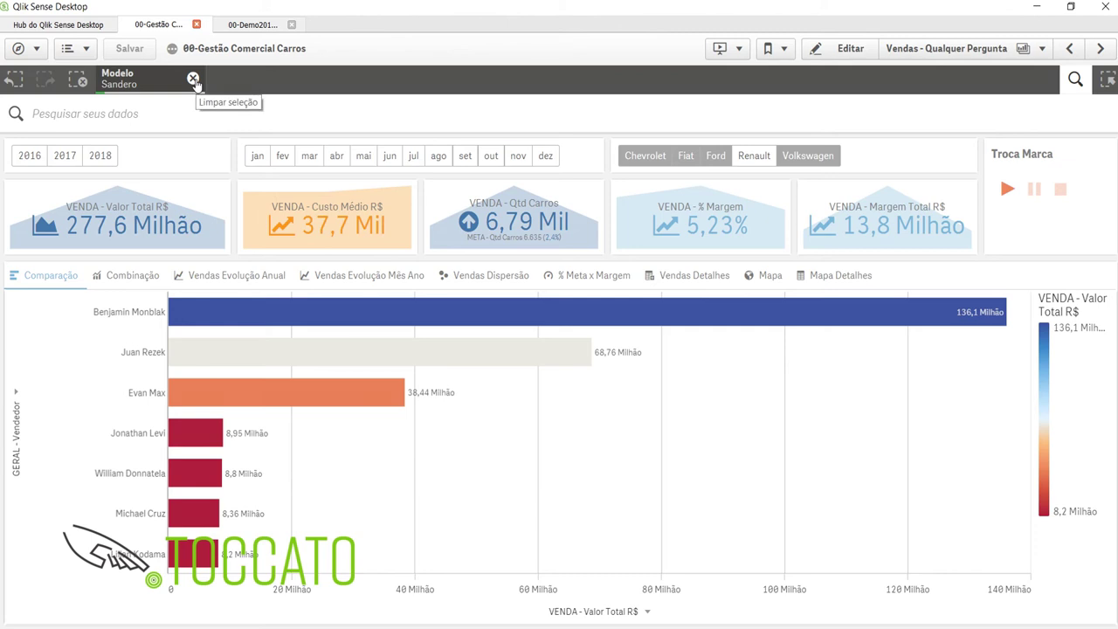
left_click(193, 78)
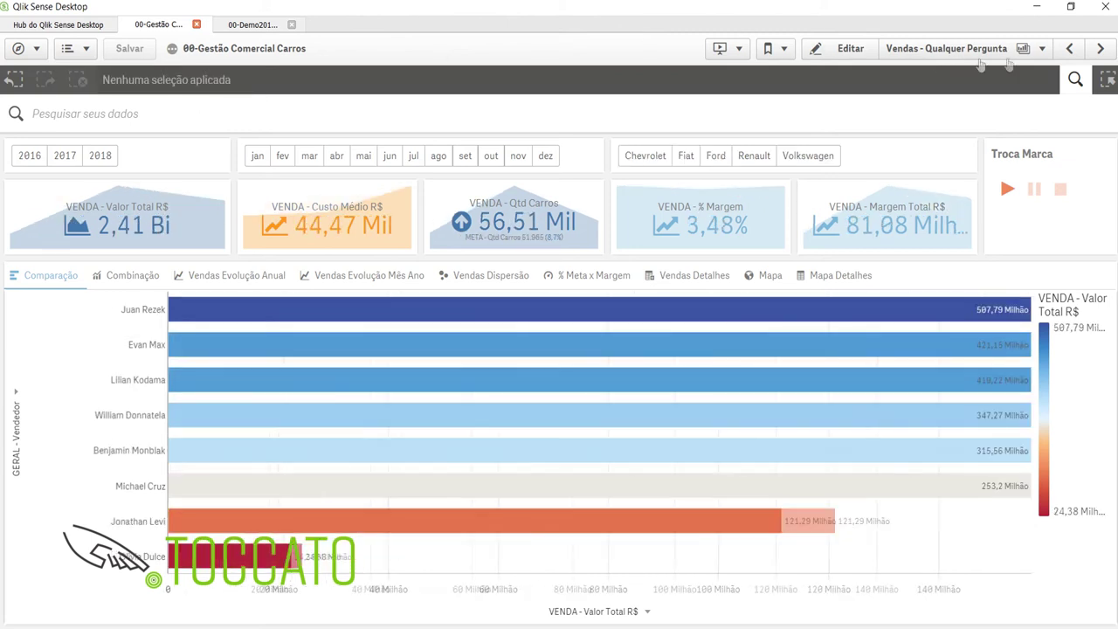
left_click(1078, 80)
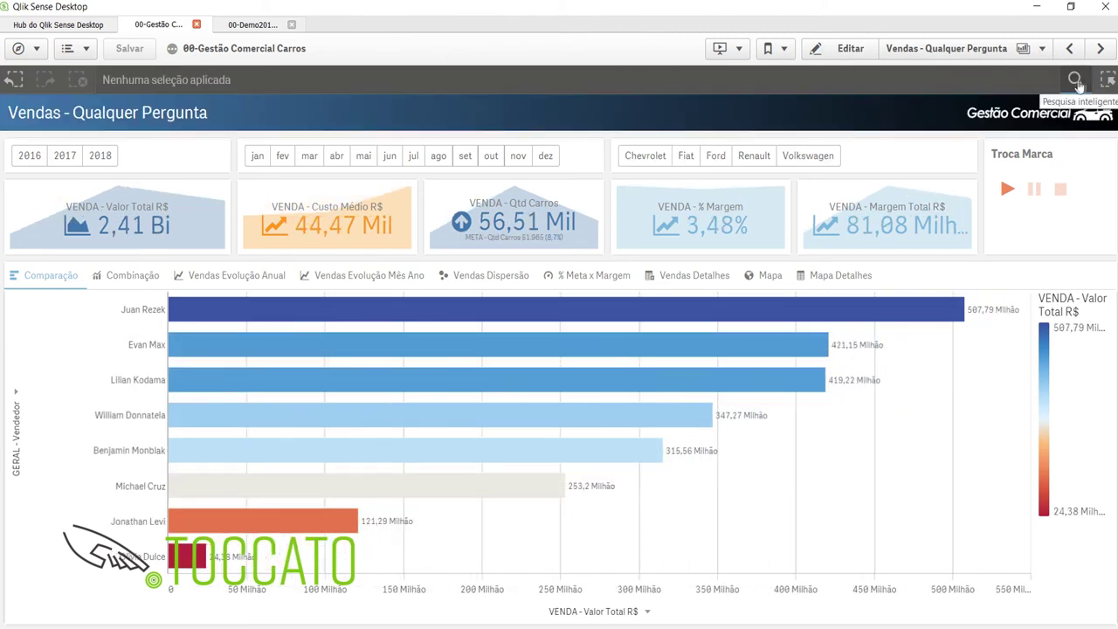
Search the app's data for 2.0 and browse the pages of charts and tables under Explorar.
left_click(1072, 81)
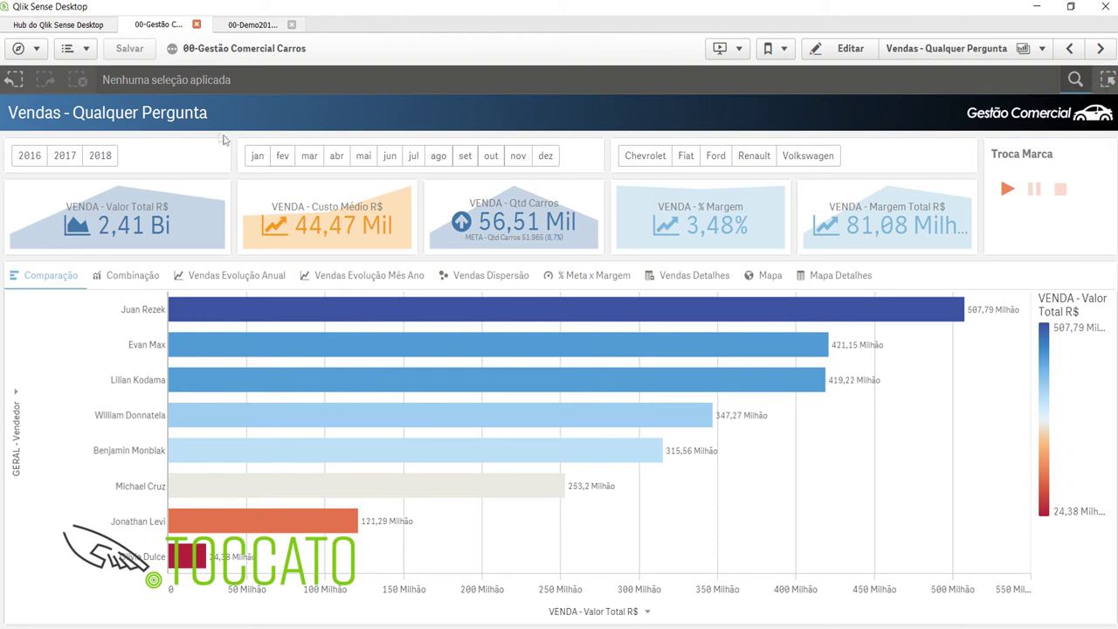
type("2.0")
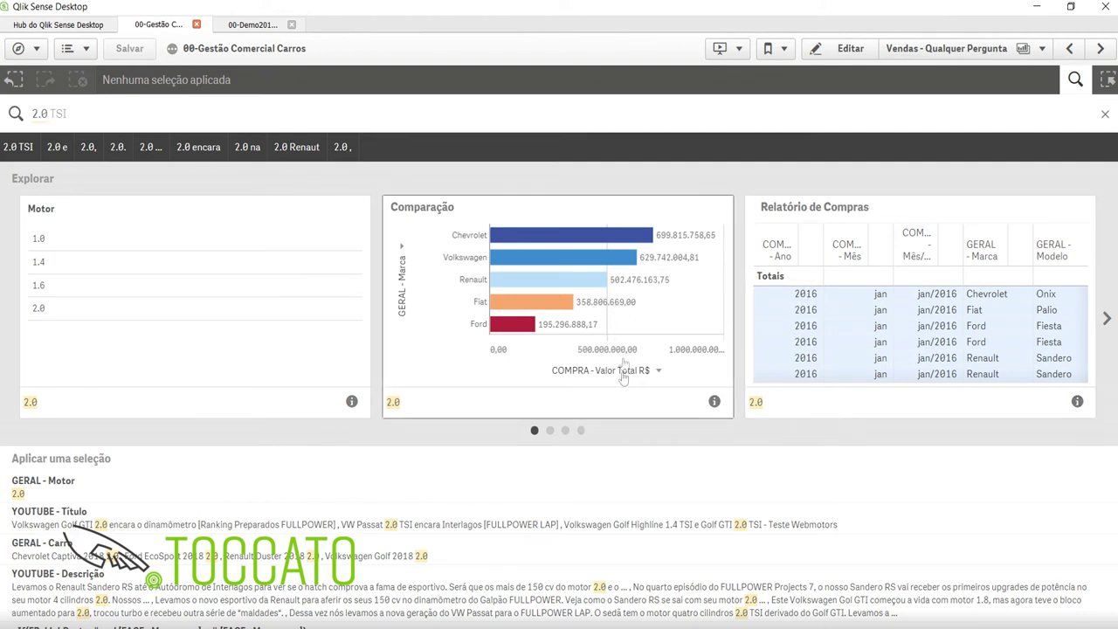
left_click(550, 431)
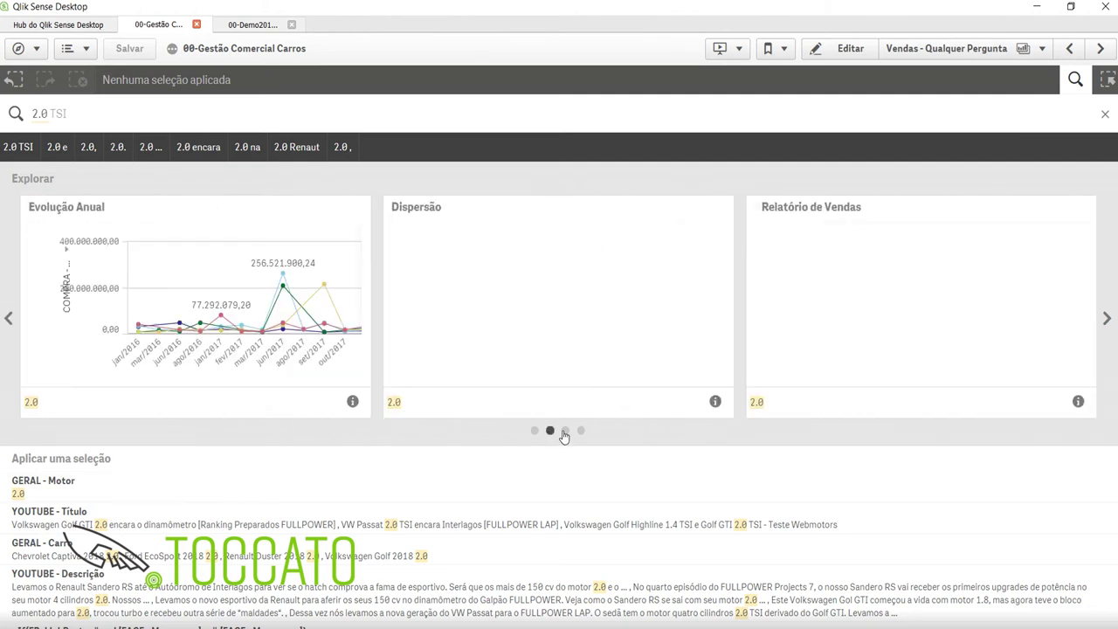
left_click(565, 431)
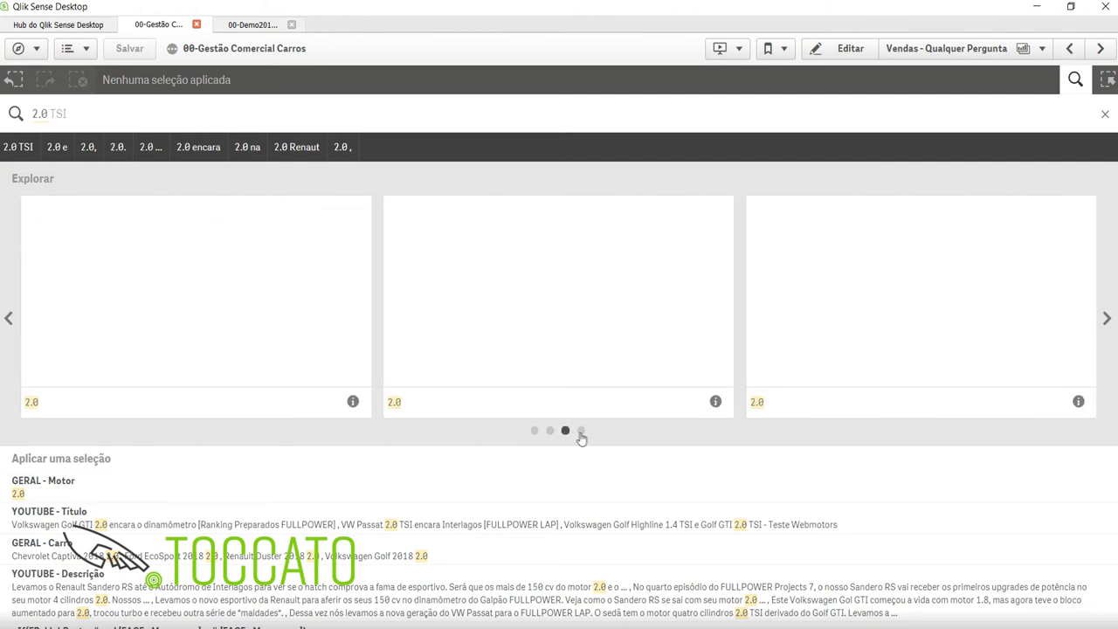
left_click(580, 432)
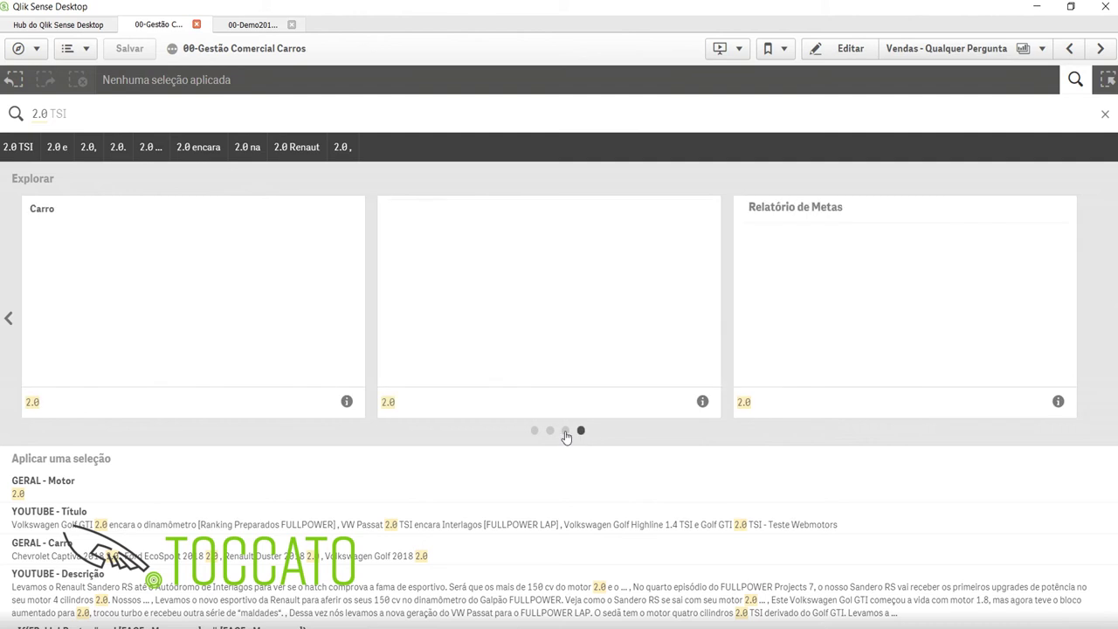
left_click(566, 432)
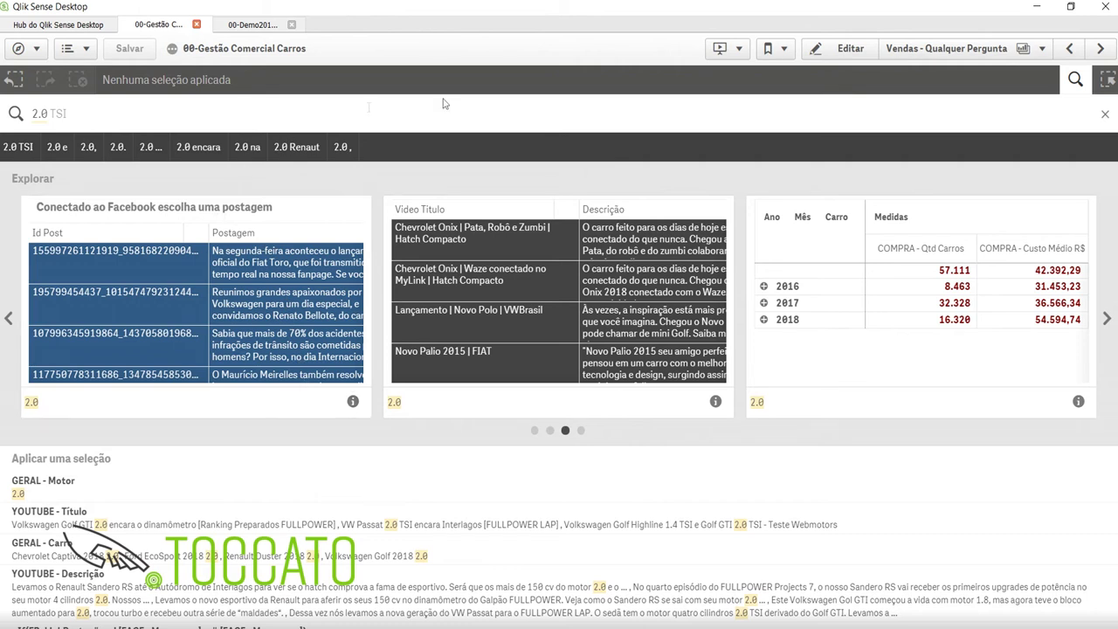
Open the Facebook - Painel sheet.
left_click(934, 54)
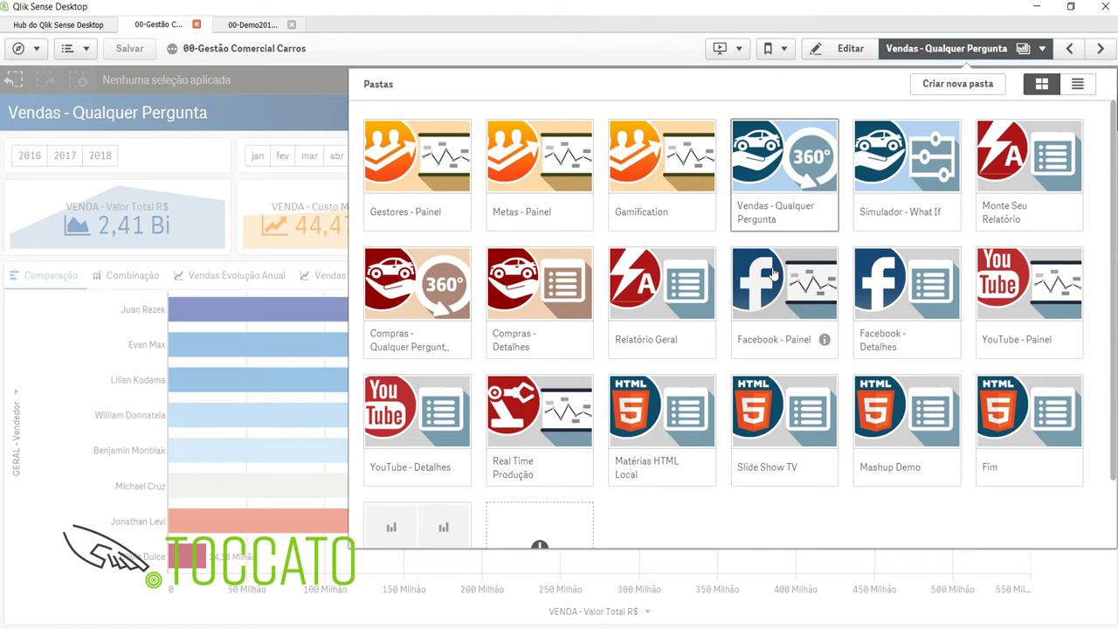
left_click(769, 288)
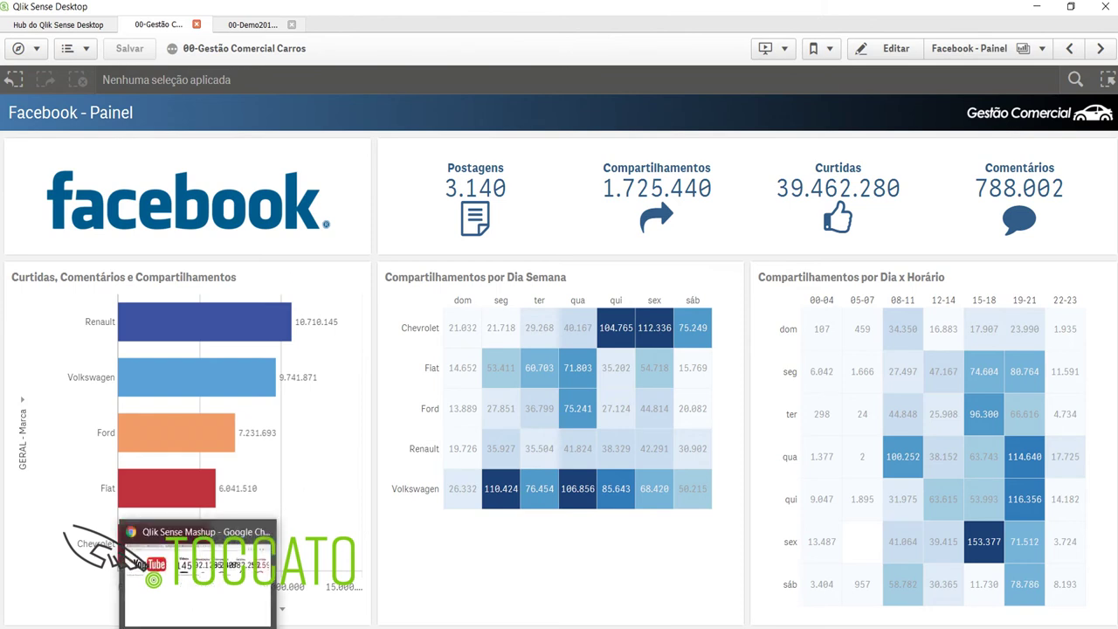
Switch to Chrome, close the Qlik Sense Mashup slide show and show the Qlik Web Connectors page.
left_click(175, 561)
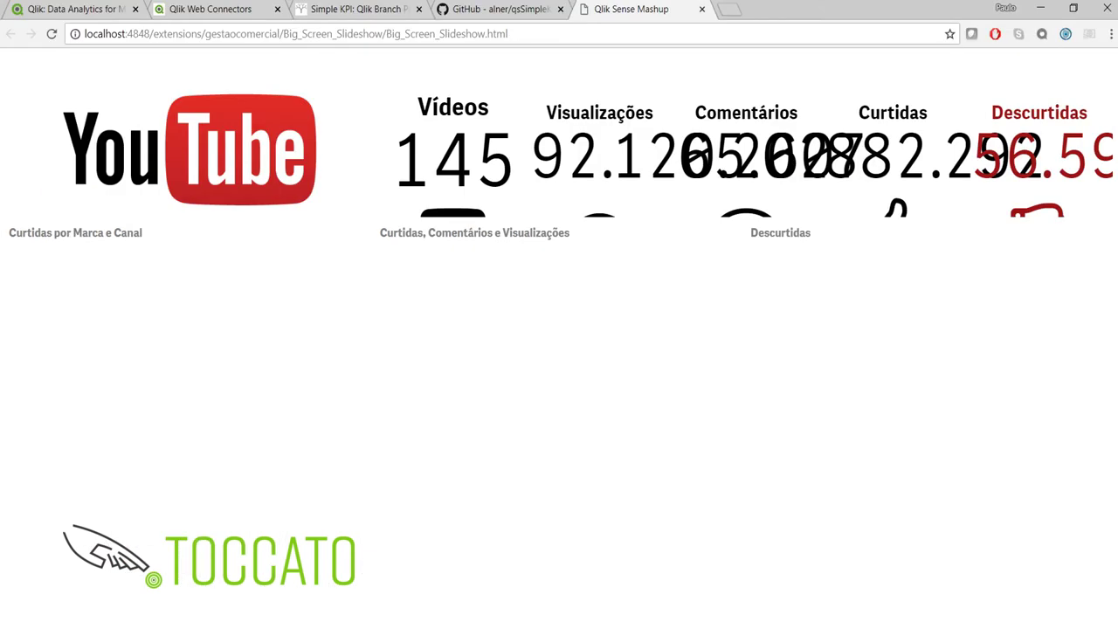
left_click(701, 9)
left_click(215, 7)
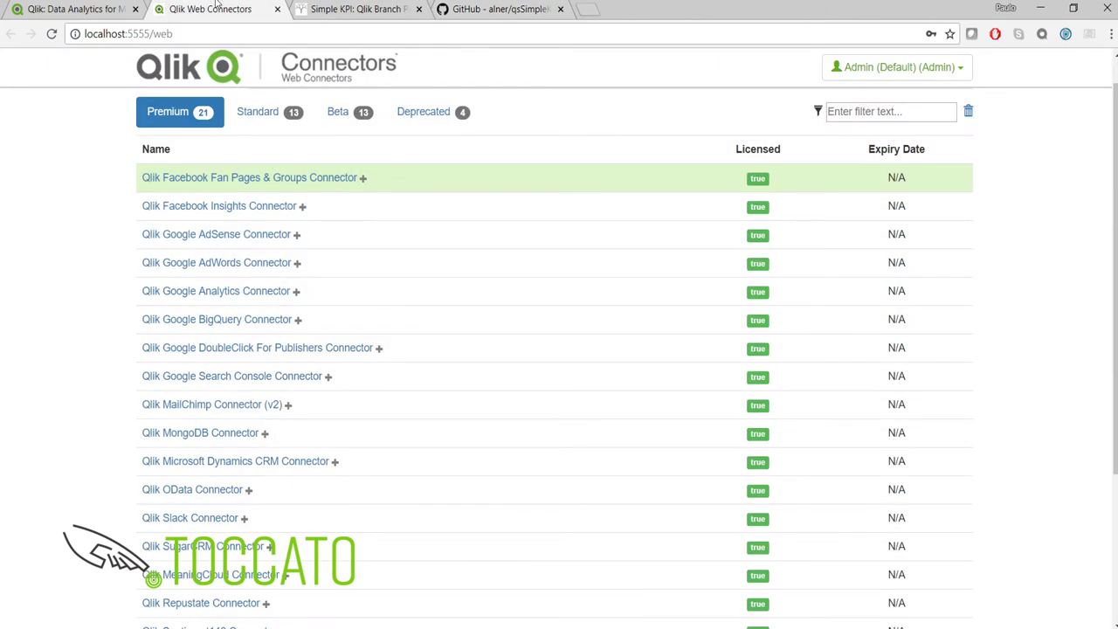
Examine the available Premium, Standard and Beta connectors in Qlik Web Connectors, and return to the Premium list.
scroll(492, 407, "up", 1)
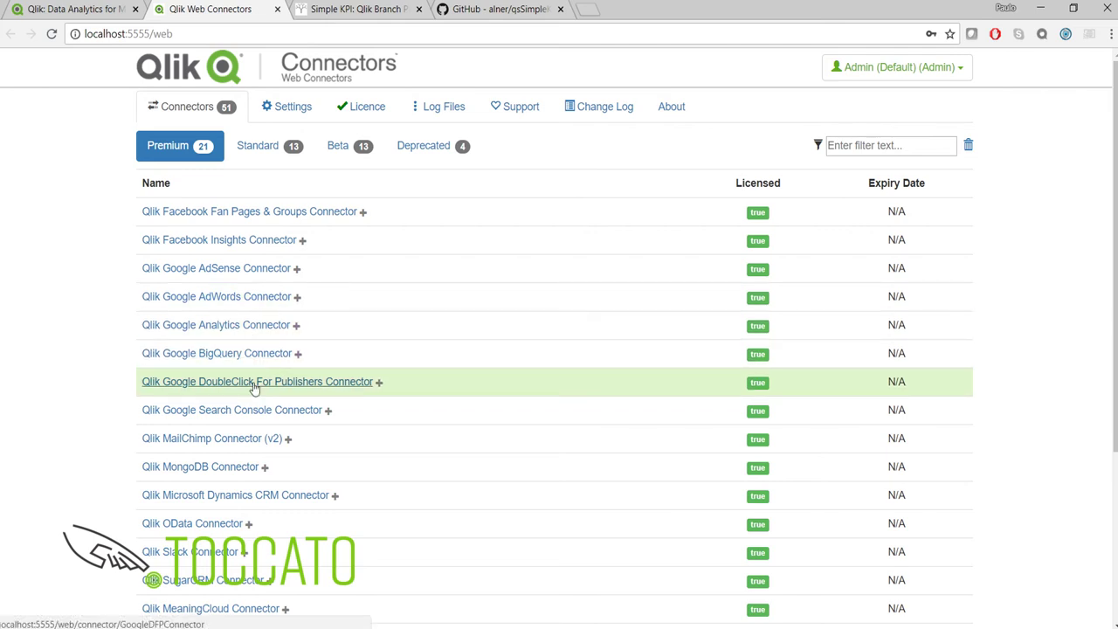
scroll(287, 492, "down", 3)
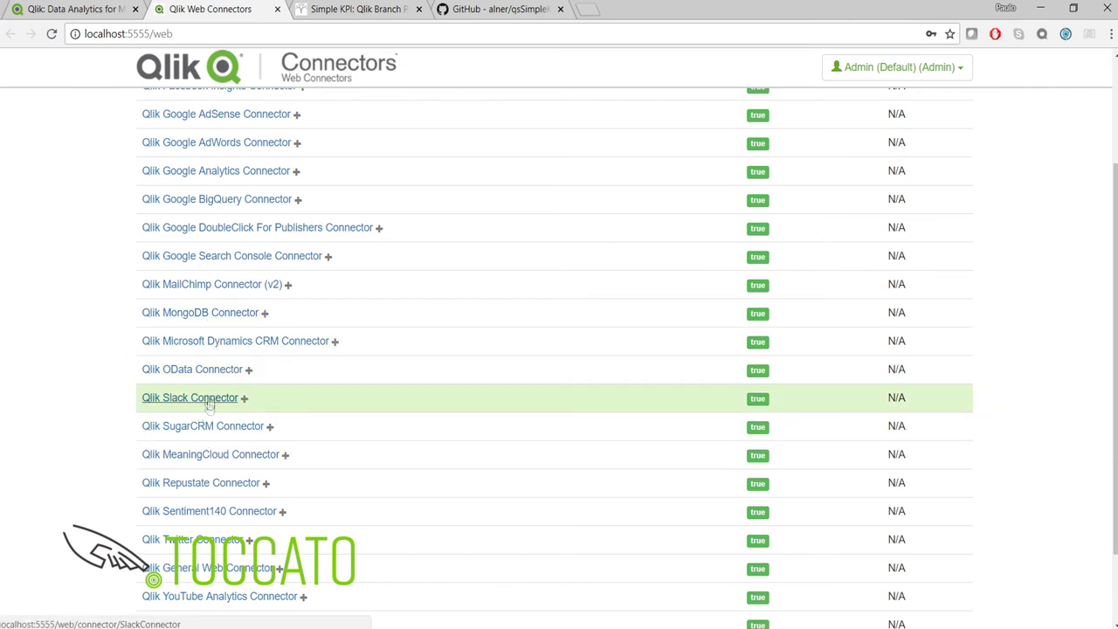
scroll(302, 475, "down", 1)
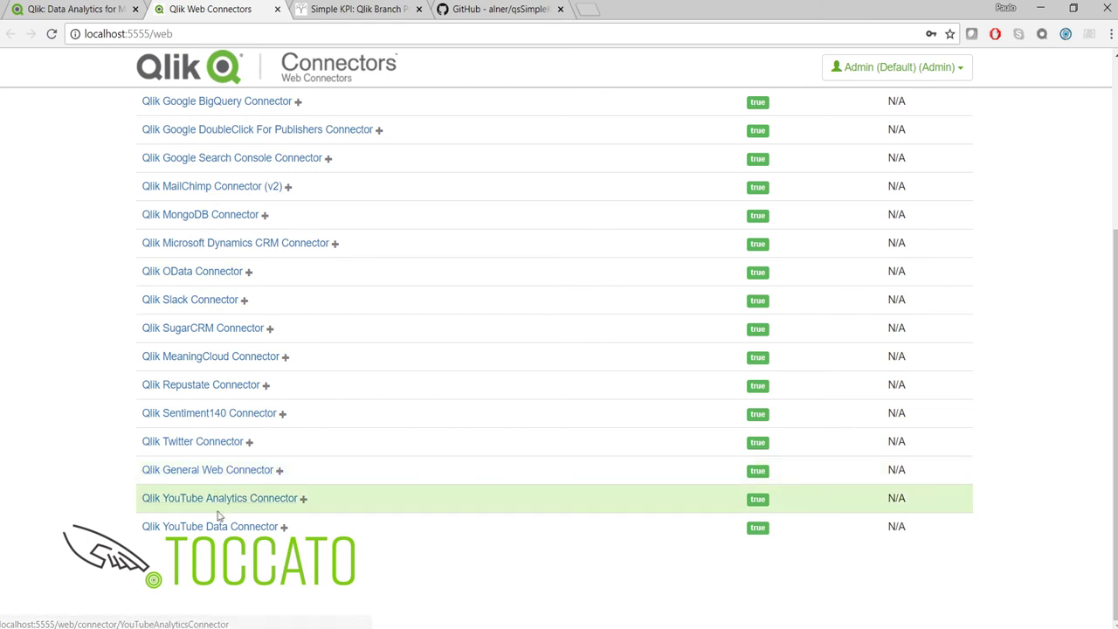
scroll(261, 342, "up", 3)
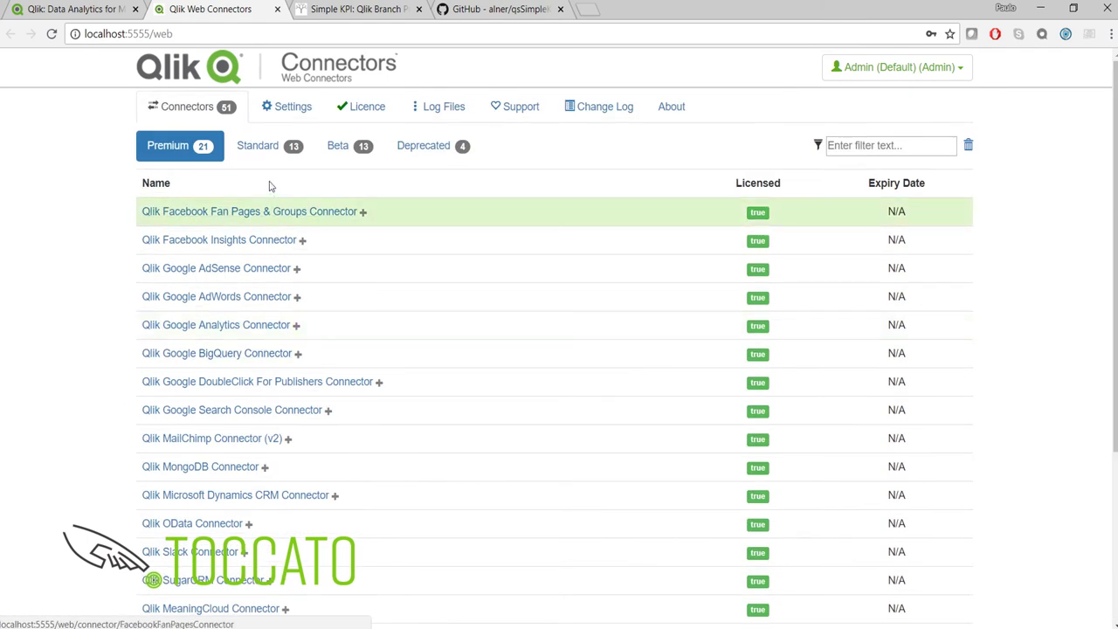
left_click(259, 146)
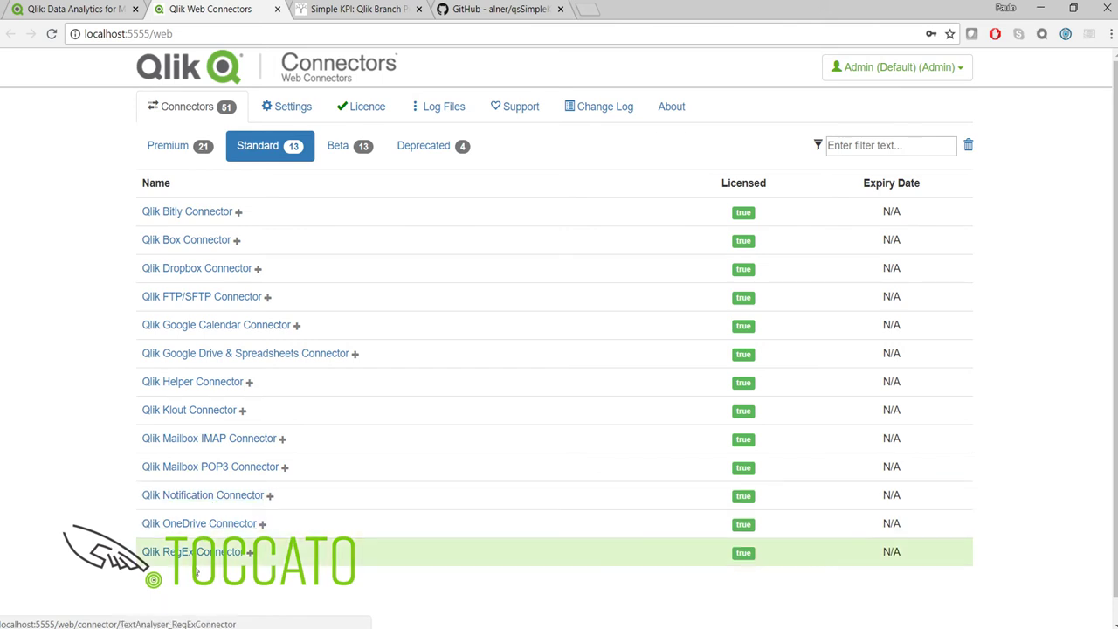
left_click(354, 150)
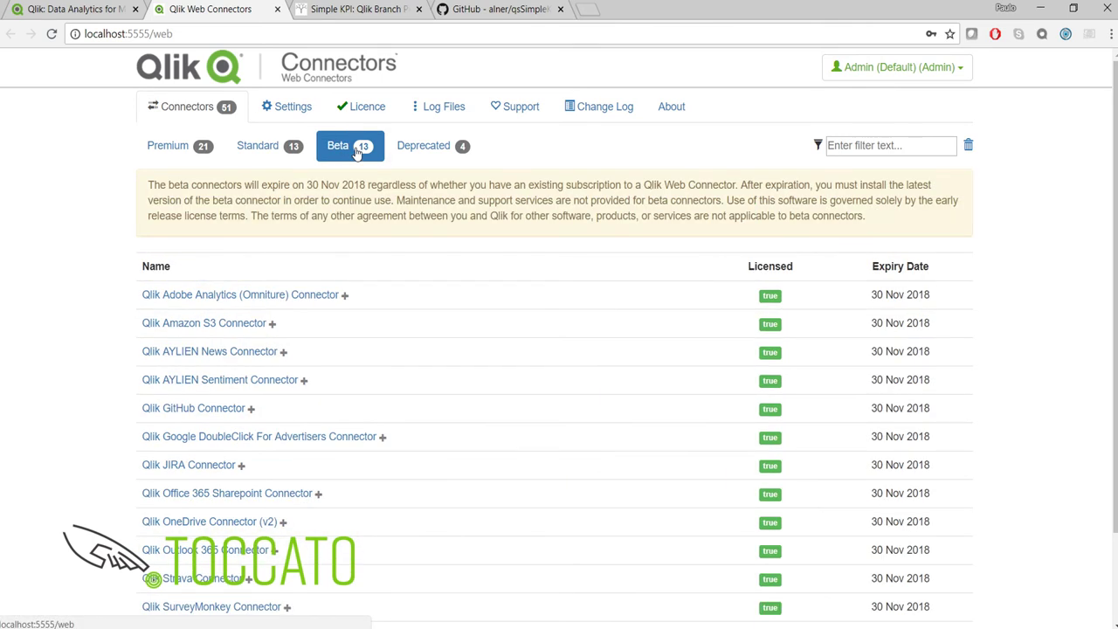
scroll(346, 375, "down", 2)
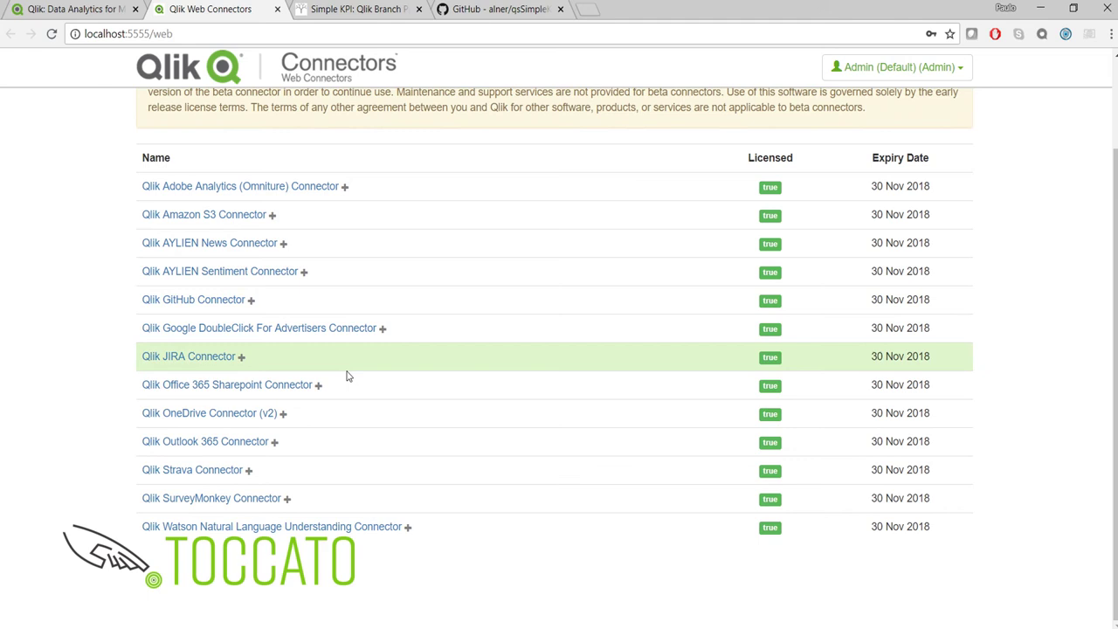
scroll(346, 375, "up", 2)
left_click(241, 147)
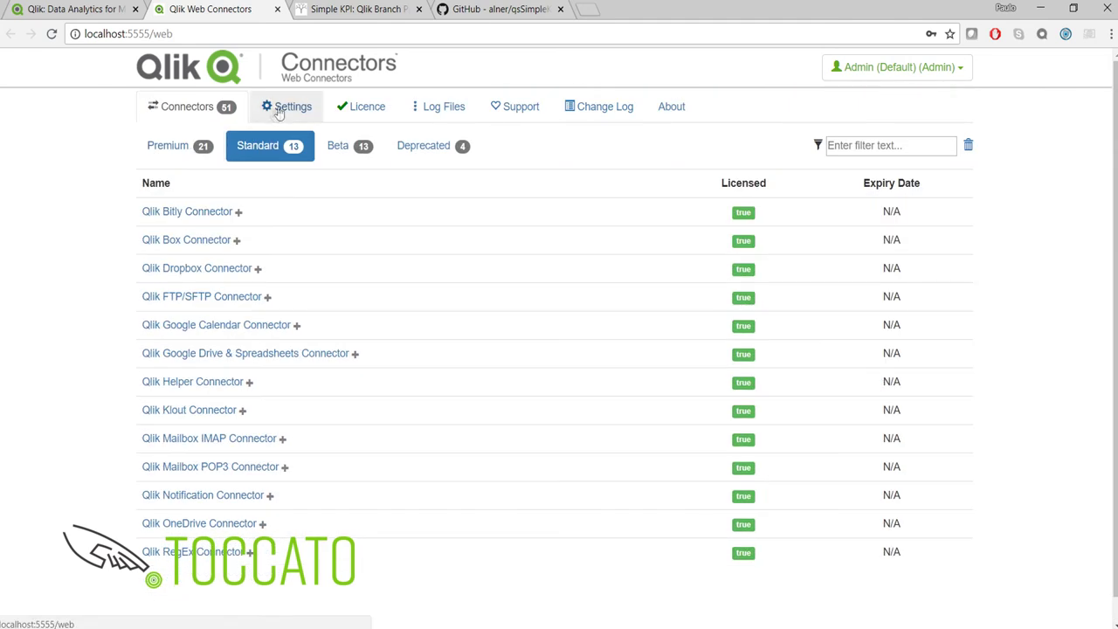
left_click(174, 146)
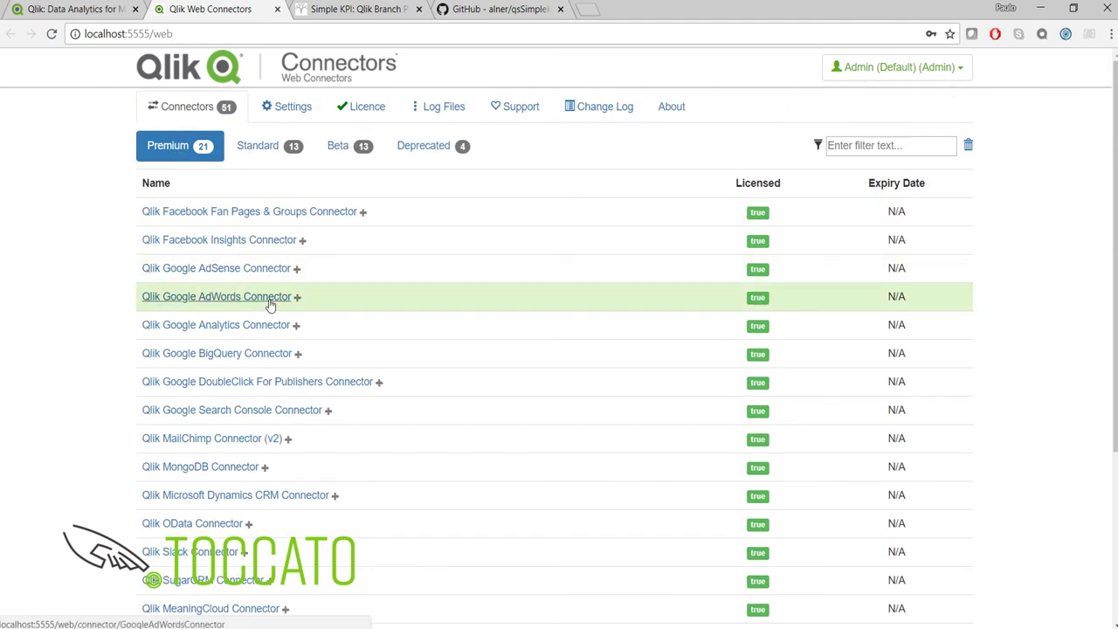
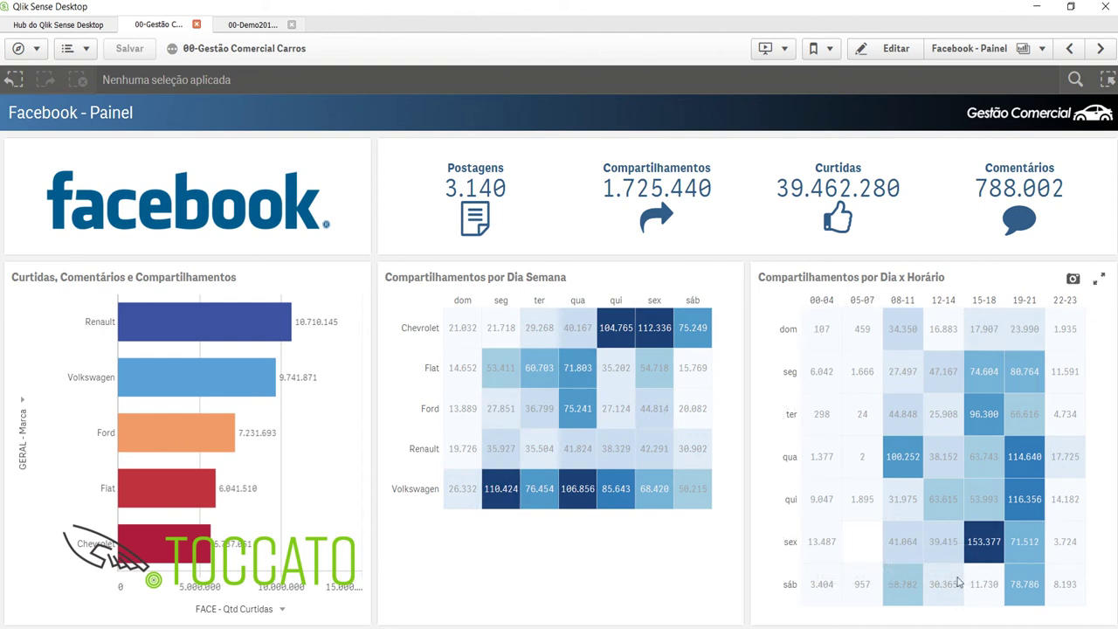
Filter the Facebook - Painel sheet to the brand Fiat and to Tuesday (ter) in the 15-18 time band.
mouse_move(991, 545)
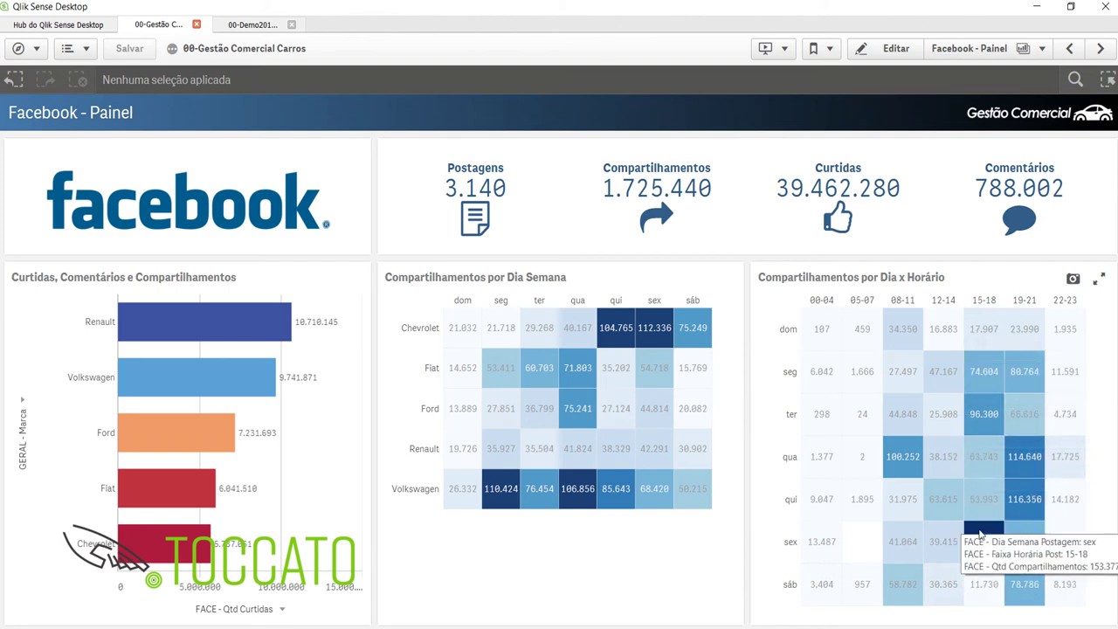
mouse_move(984, 547)
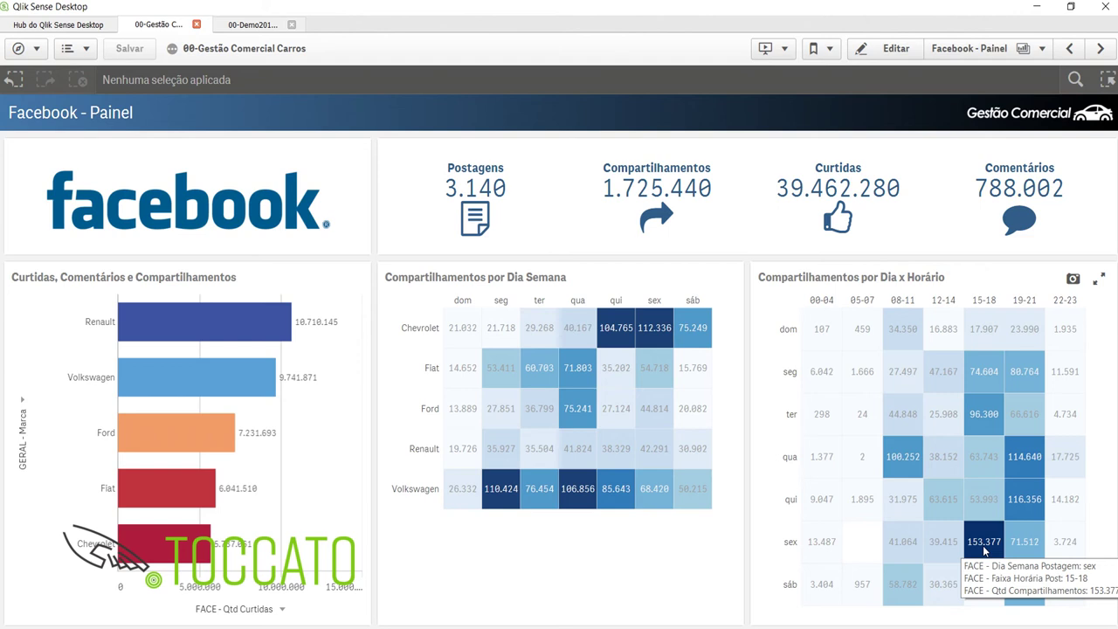
mouse_move(195, 327)
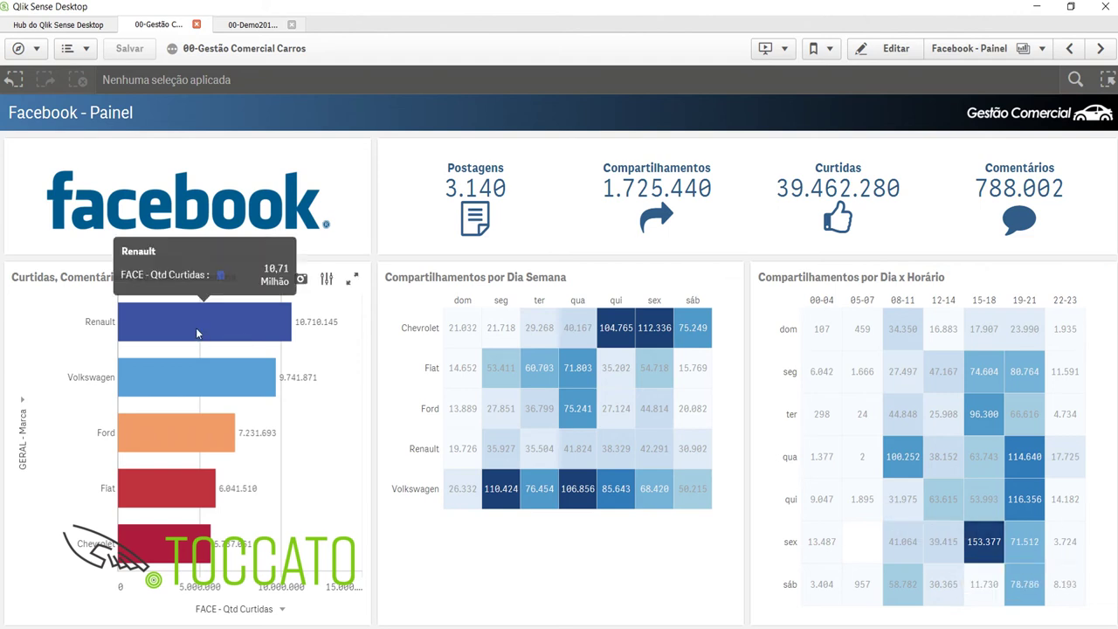
left_click(174, 491)
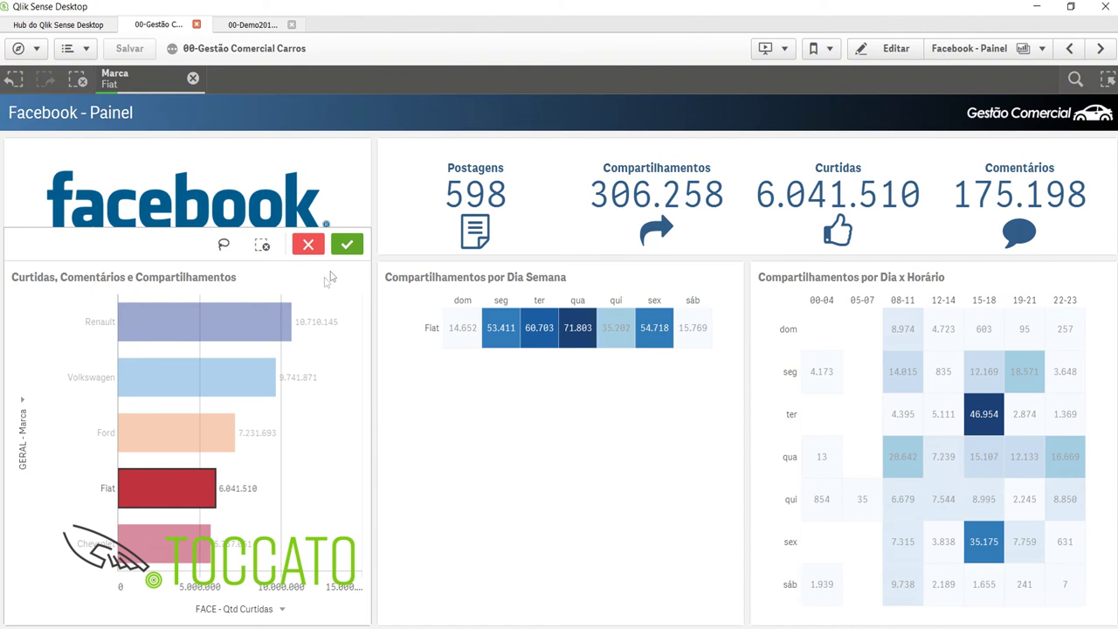
left_click(347, 244)
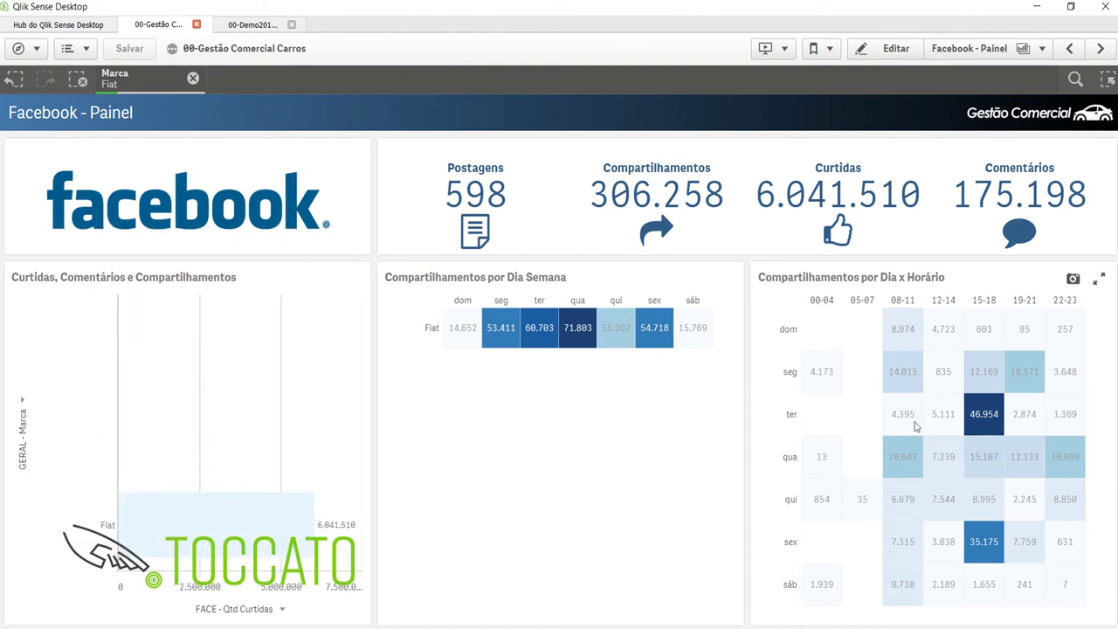
left_click(983, 421)
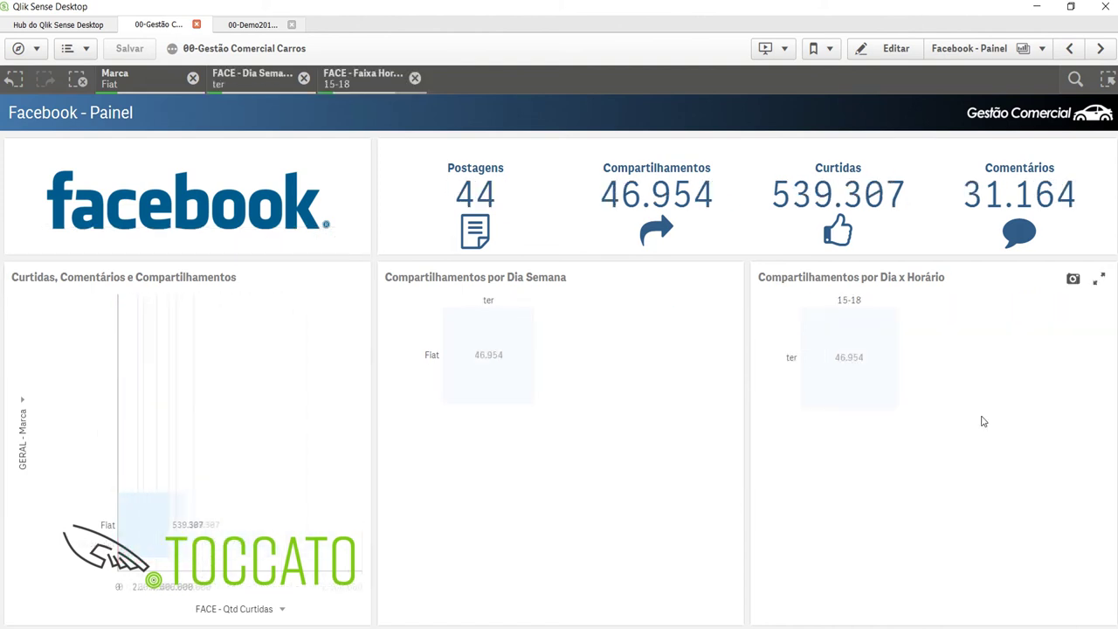
Go to the Facebook - Detalhes sheet and select a single Fiat post in the Postagem column.
left_click(1102, 48)
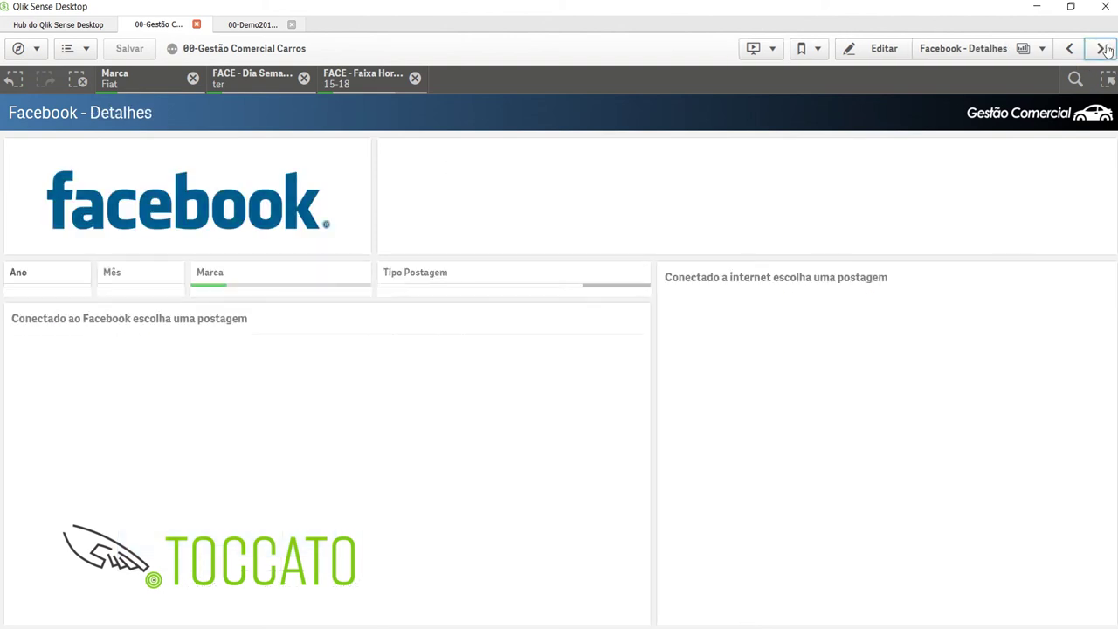
left_click(280, 456)
left_click(368, 317)
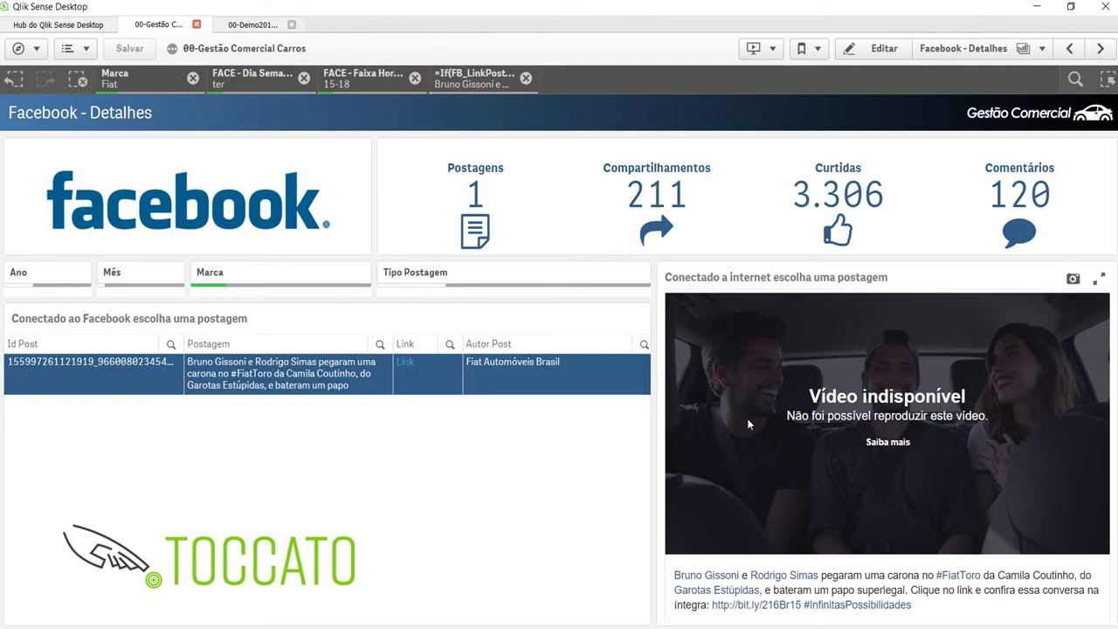
Play the selected post's video through its link in Chrome, close the Facebook page and return to Qlik Sense.
left_click(397, 365)
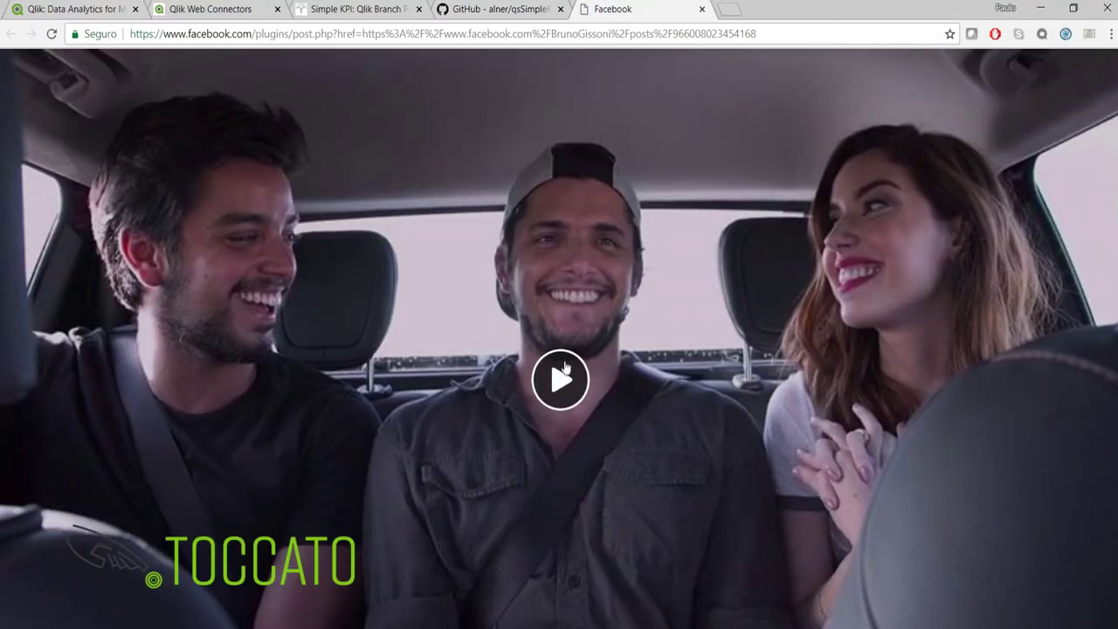
left_click(563, 368)
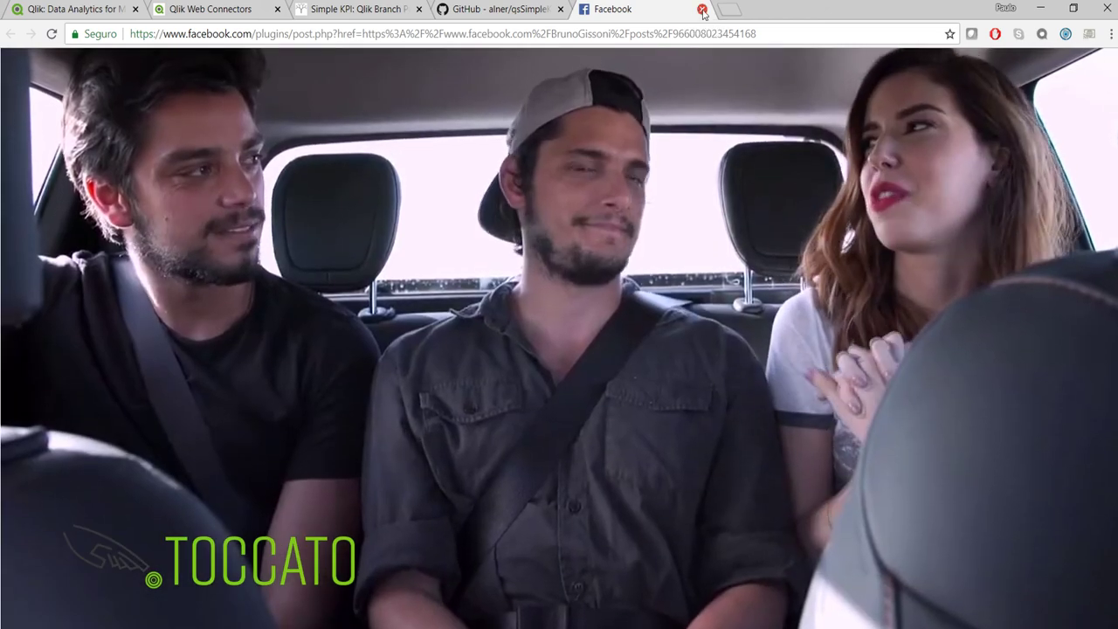
left_click(701, 9)
key("alt+Tab")
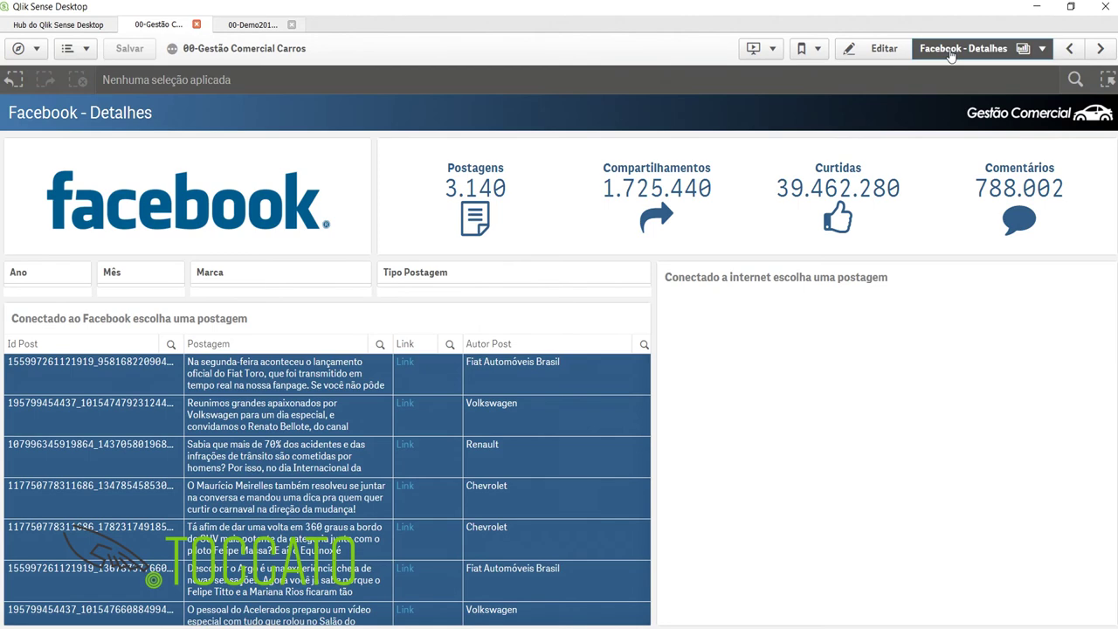
Open the YouTube - Painel sheet and switch the bar chart's measure to YOUTUBE - Qtd Comentários.
left_click(963, 48)
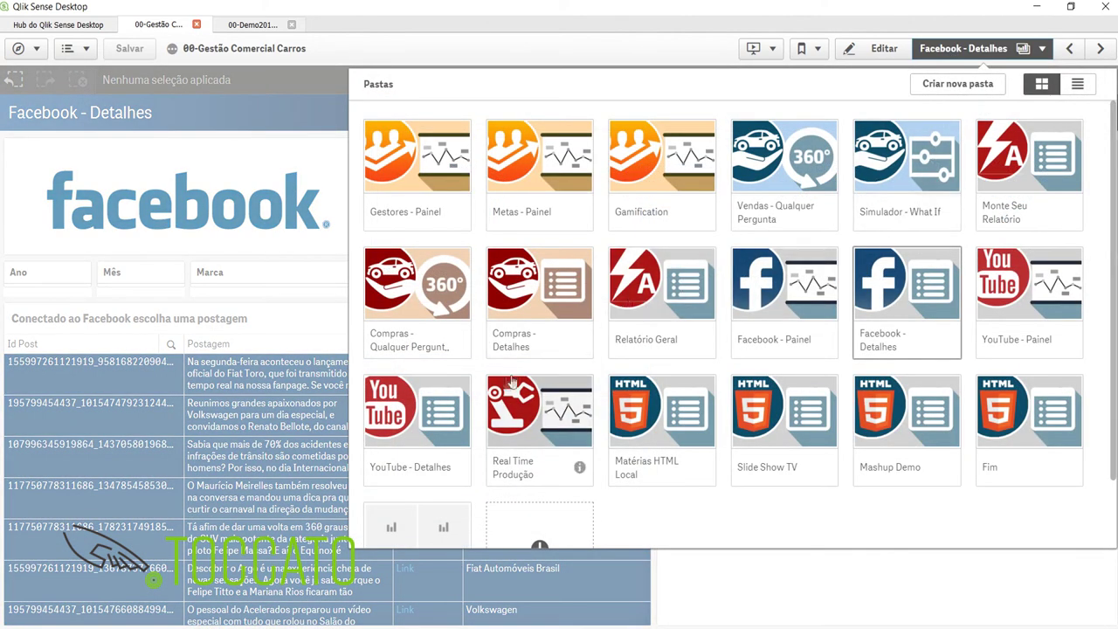
left_click(1004, 293)
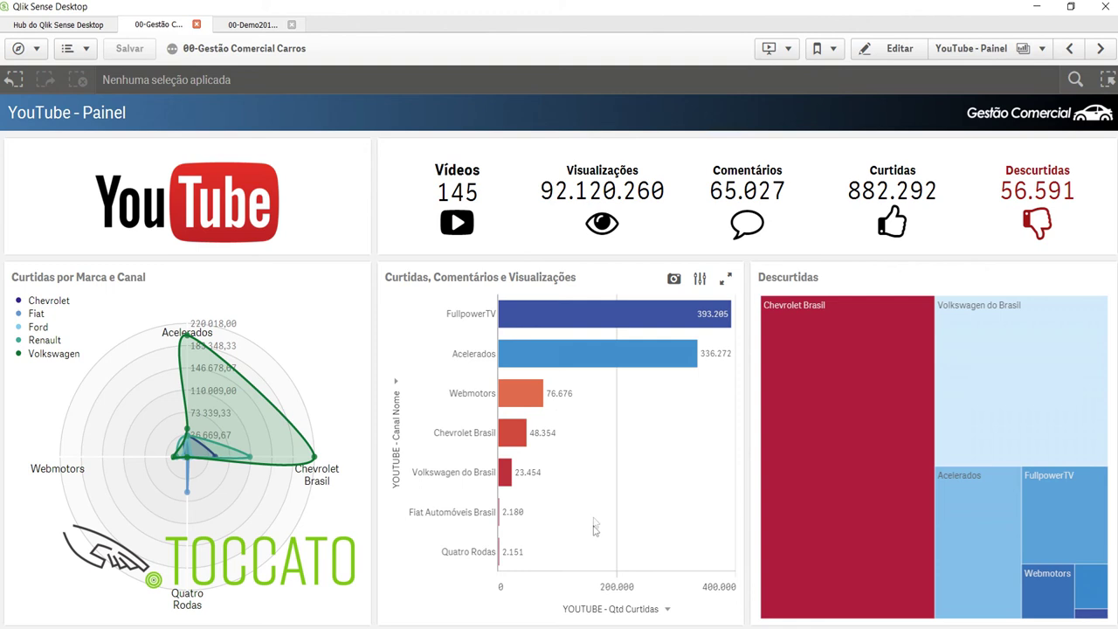
left_click(608, 610)
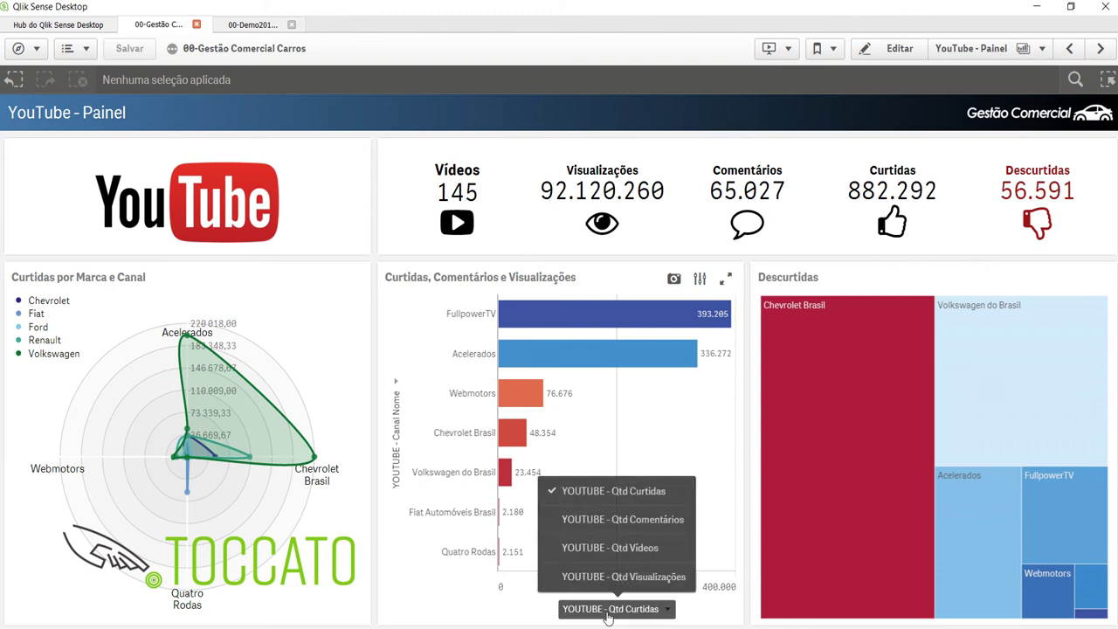
left_click(608, 524)
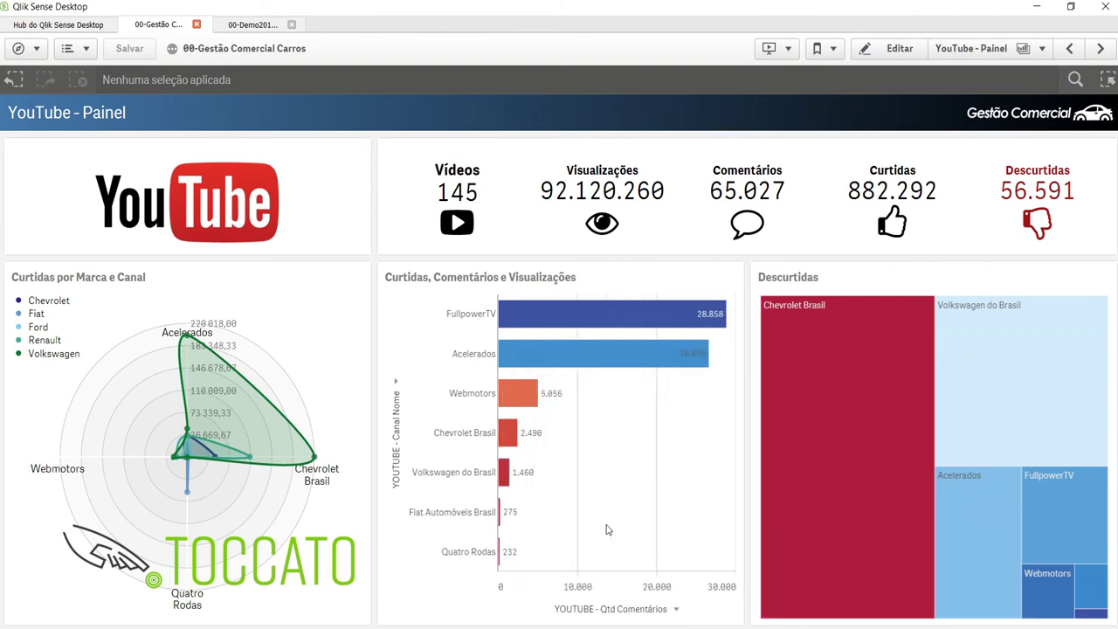
Filter the sheet to the Acelerados channel and change the bar chart's dimension to GERAL - Marca.
left_click(559, 347)
left_click(716, 244)
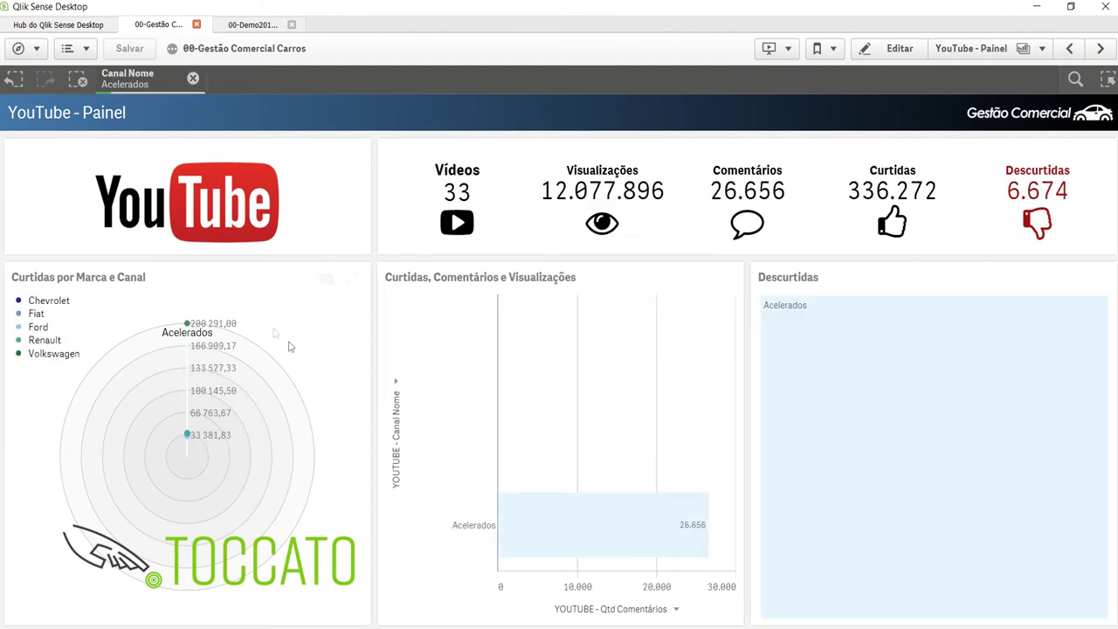
left_click(393, 446)
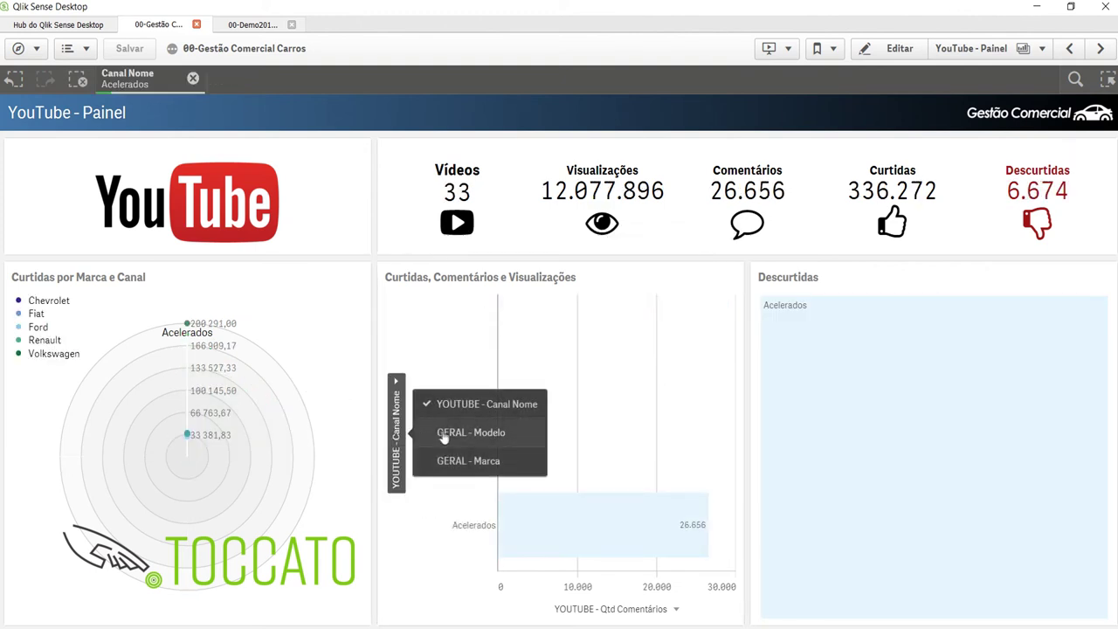
left_click(454, 460)
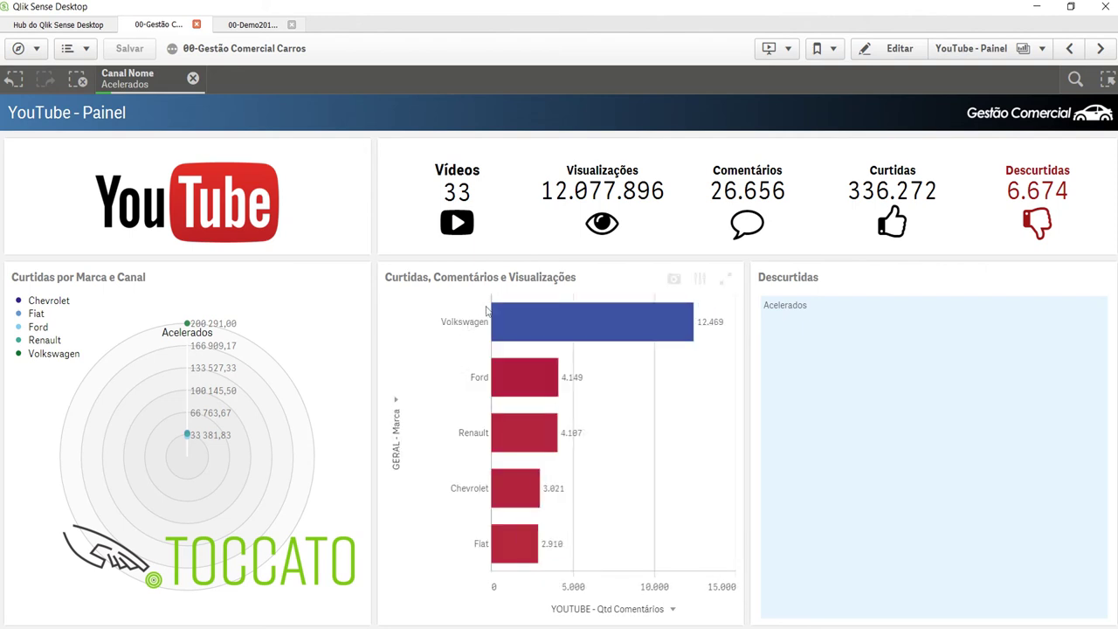
Filter the sheet to the brand Volkswagen from the Curtidas, Comentários e Visualizações chart.
mouse_move(546, 330)
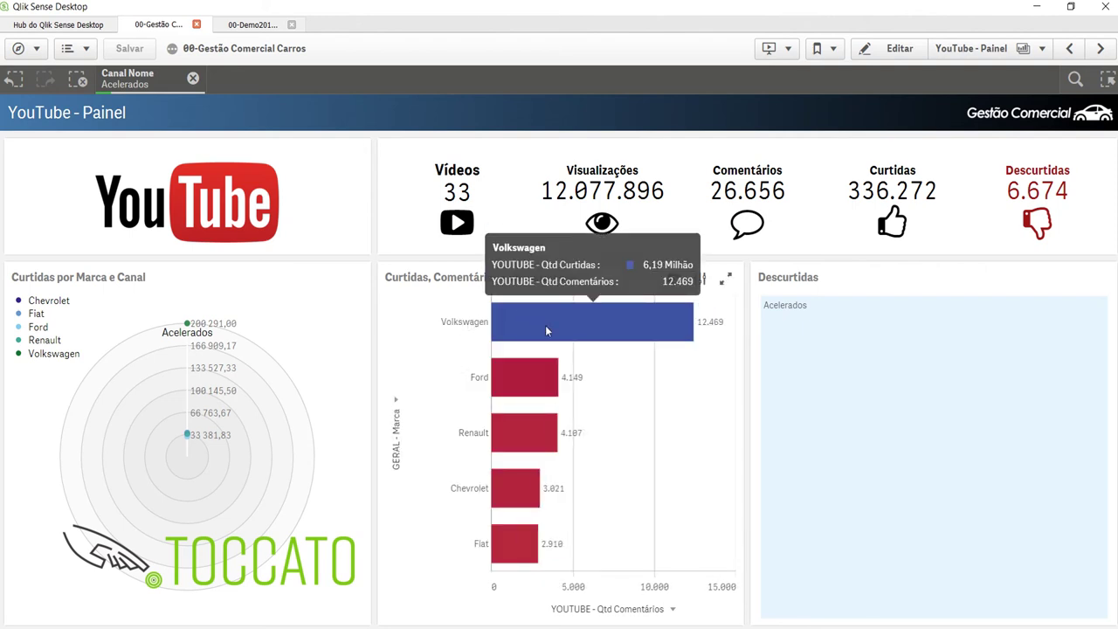
left_click(546, 330)
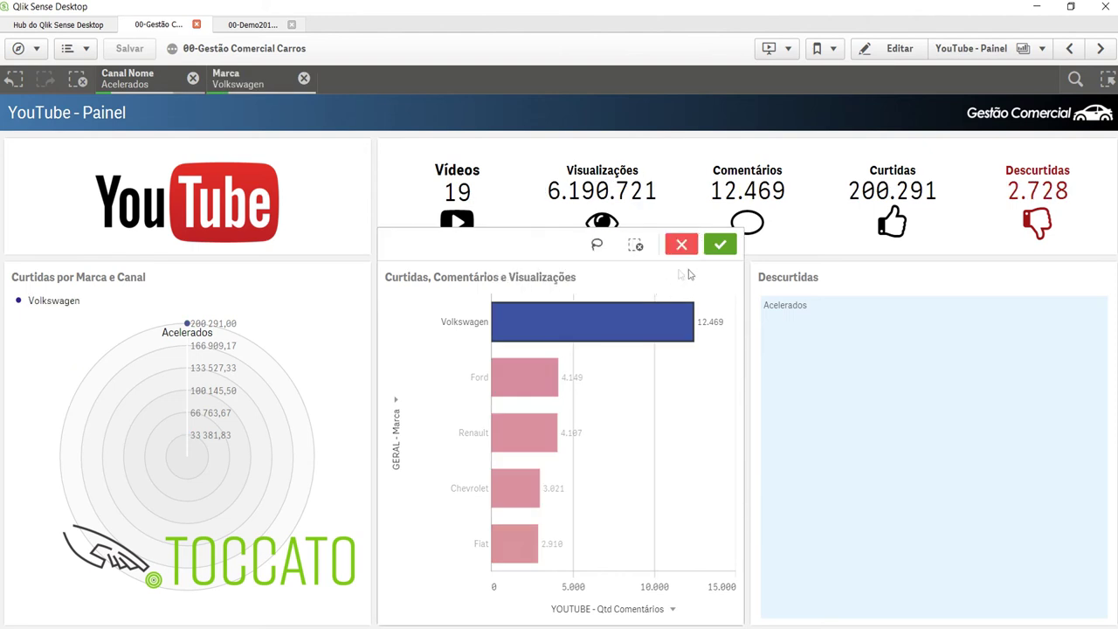
left_click(718, 247)
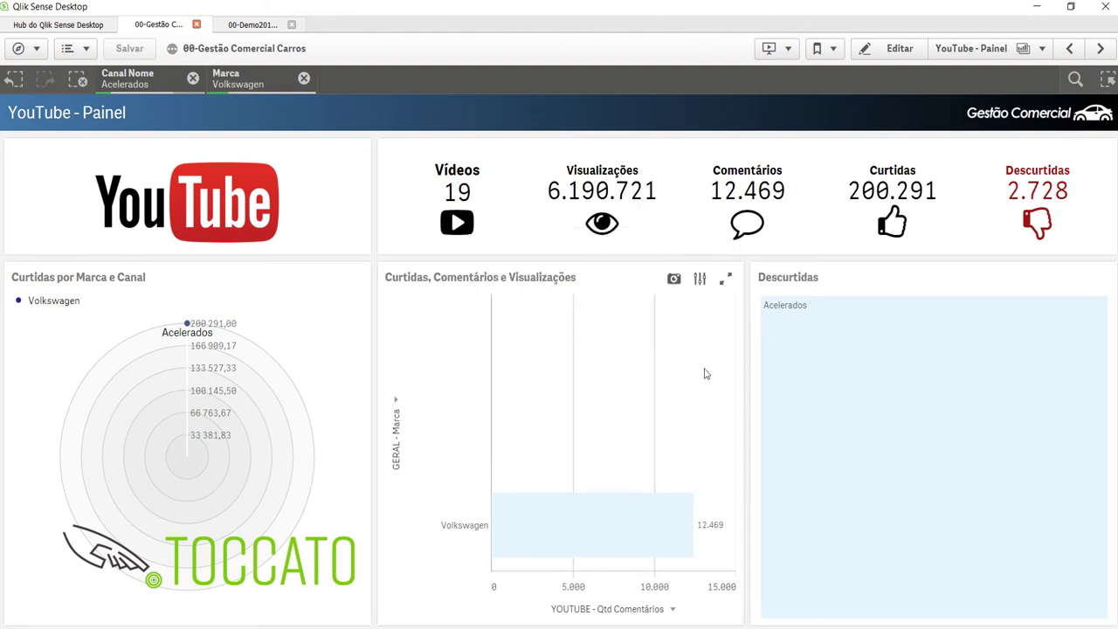
Open the YouTube - Detalhes sheet and, in full-screen view, sort the video table by Visualizações, Comentários and finally Curtidas.
left_click(1101, 48)
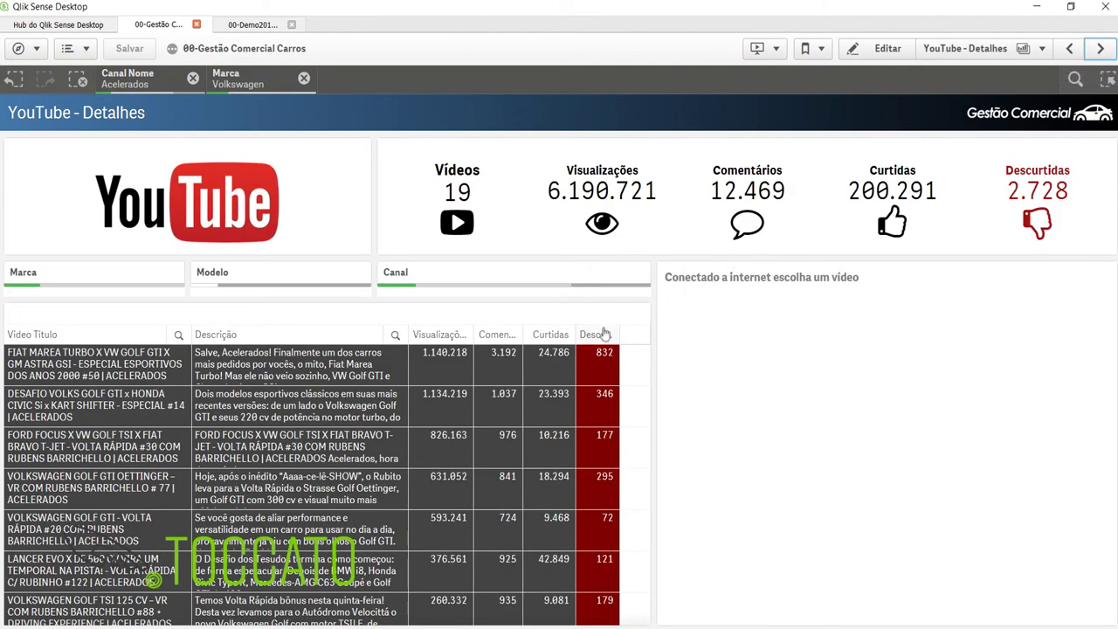
left_click(634, 320)
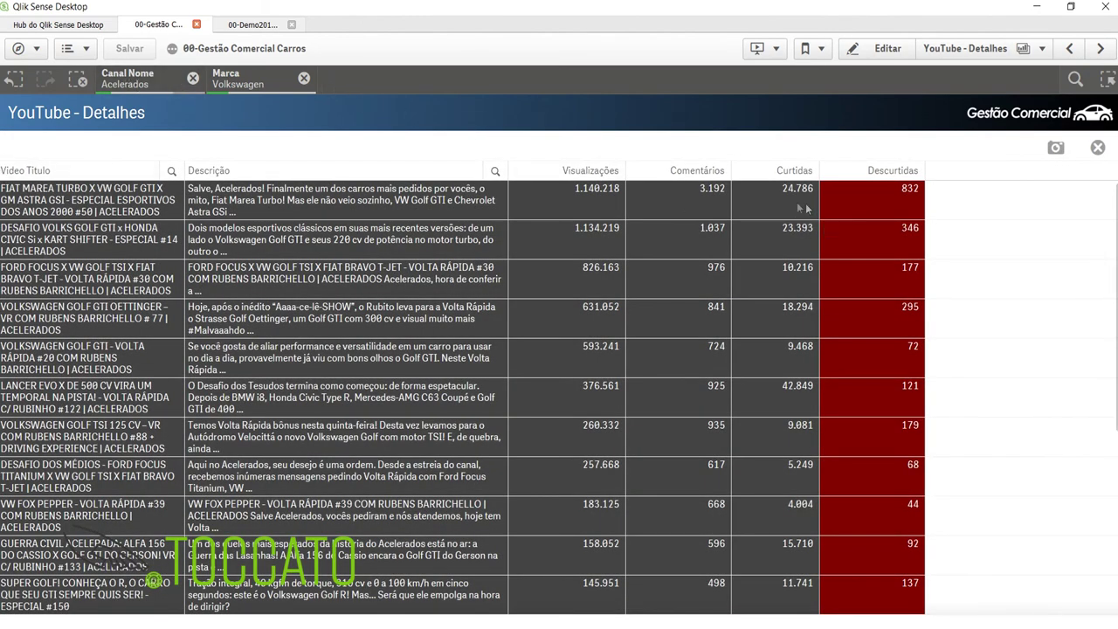
left_click(599, 170)
left_click(602, 171)
left_click(680, 170)
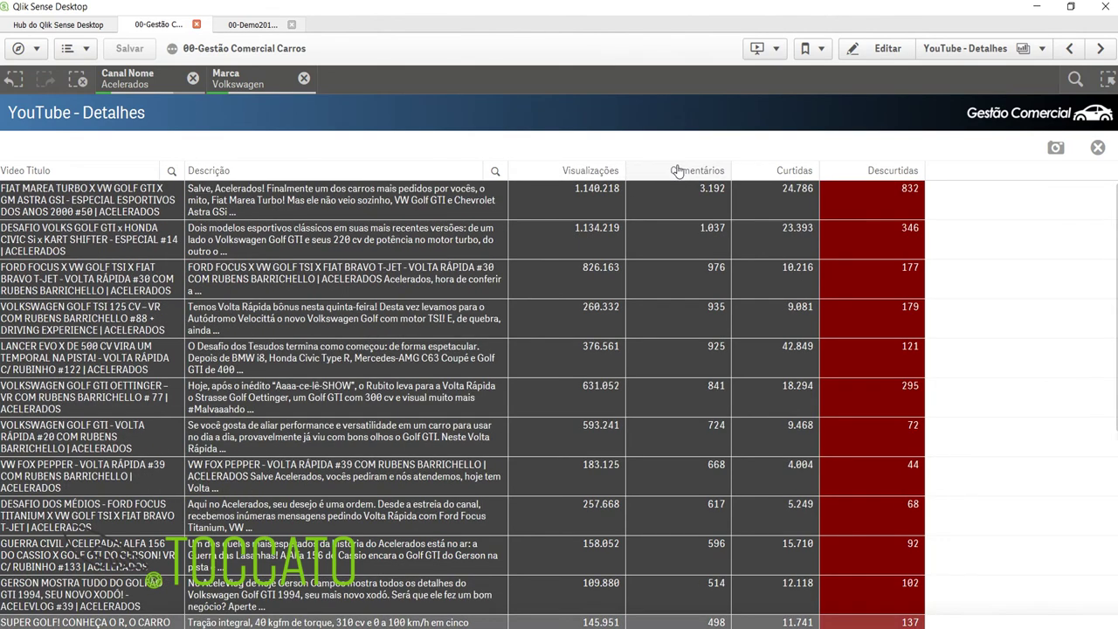
left_click(803, 171)
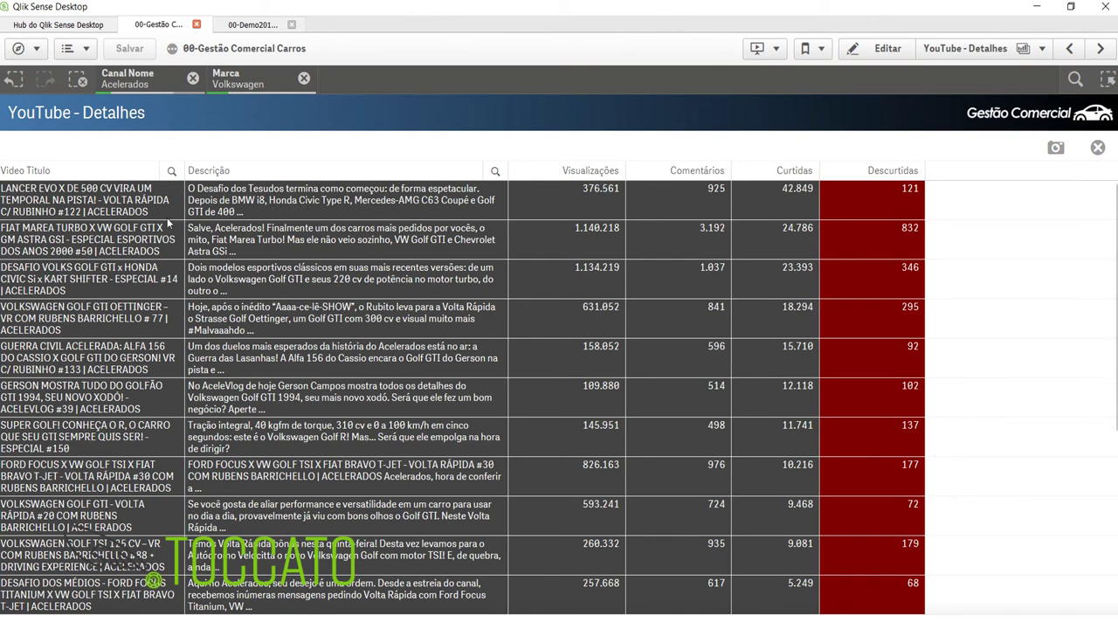
left_click(1097, 148)
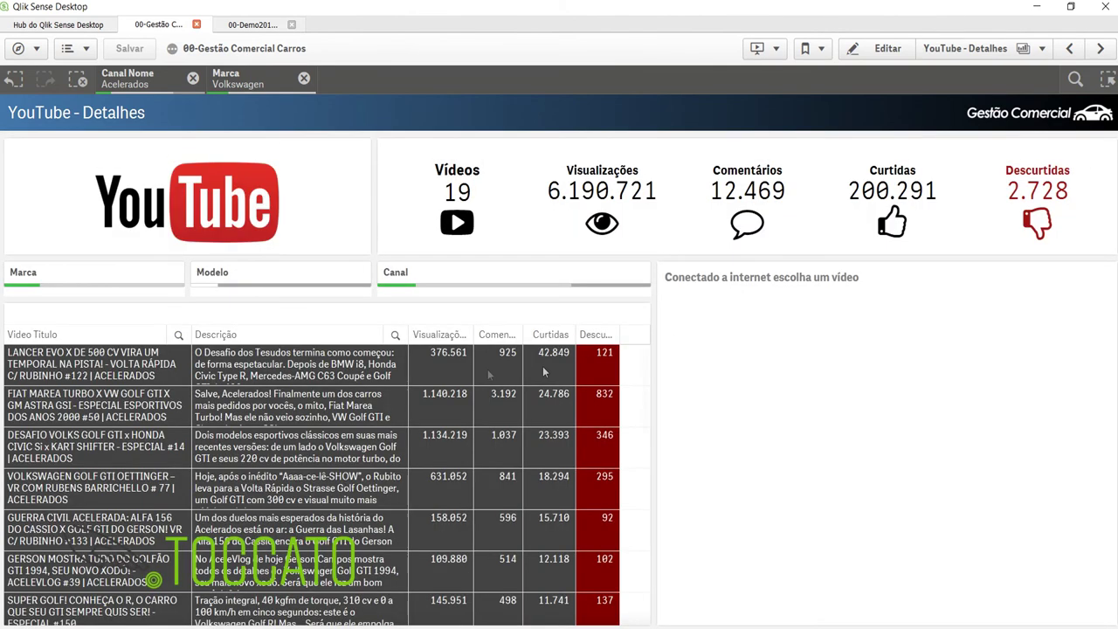
Select the Lancer Evo X video by its description, play it in the embedded player and pause it.
left_click(317, 358)
left_click(381, 309)
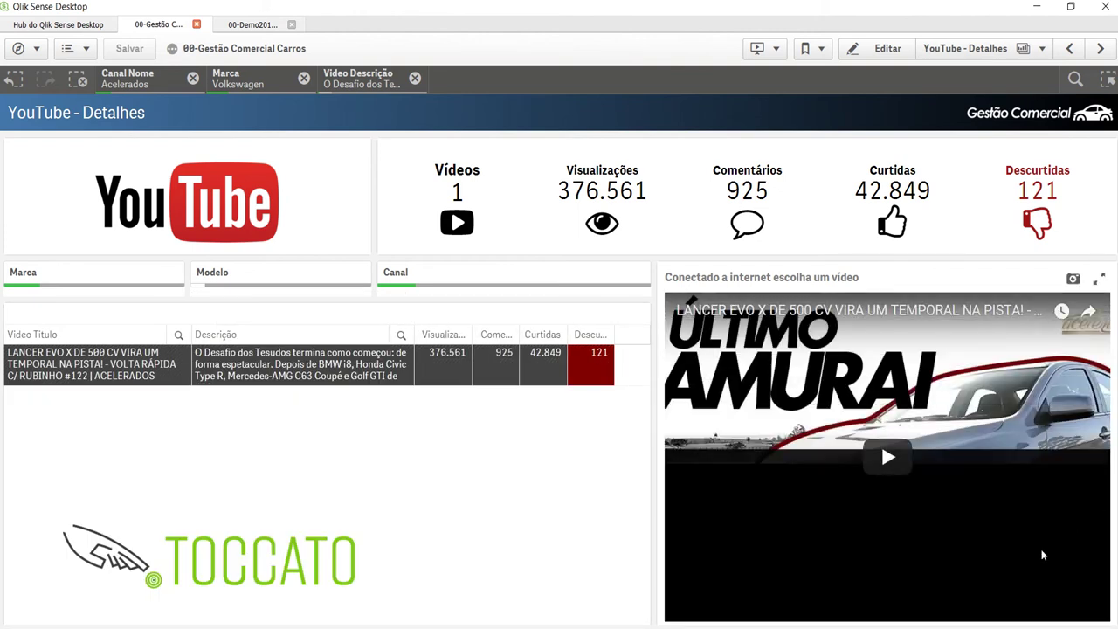
left_click(888, 458)
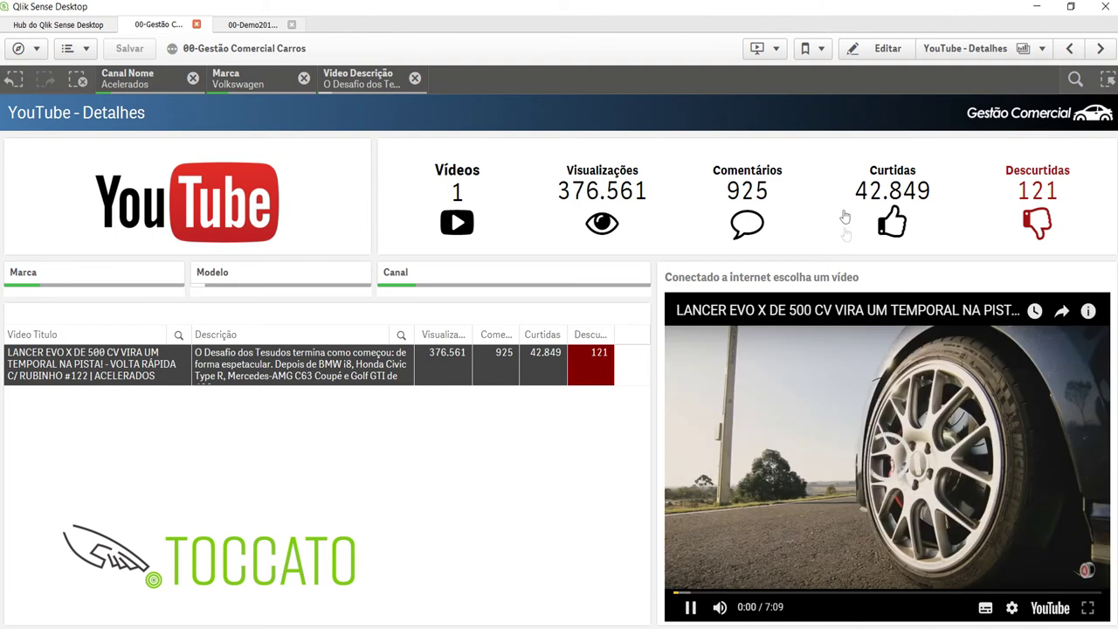
left_click(689, 607)
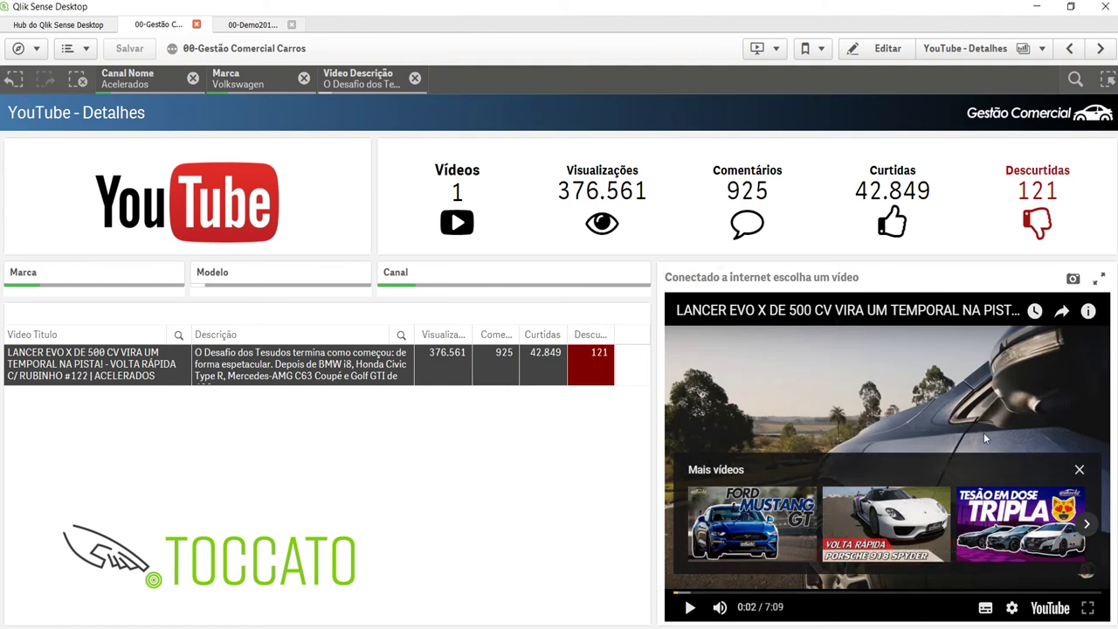
Take a snapshot of the video object and save it with the annotation "Vídeo da apresentação".
left_click(1074, 280)
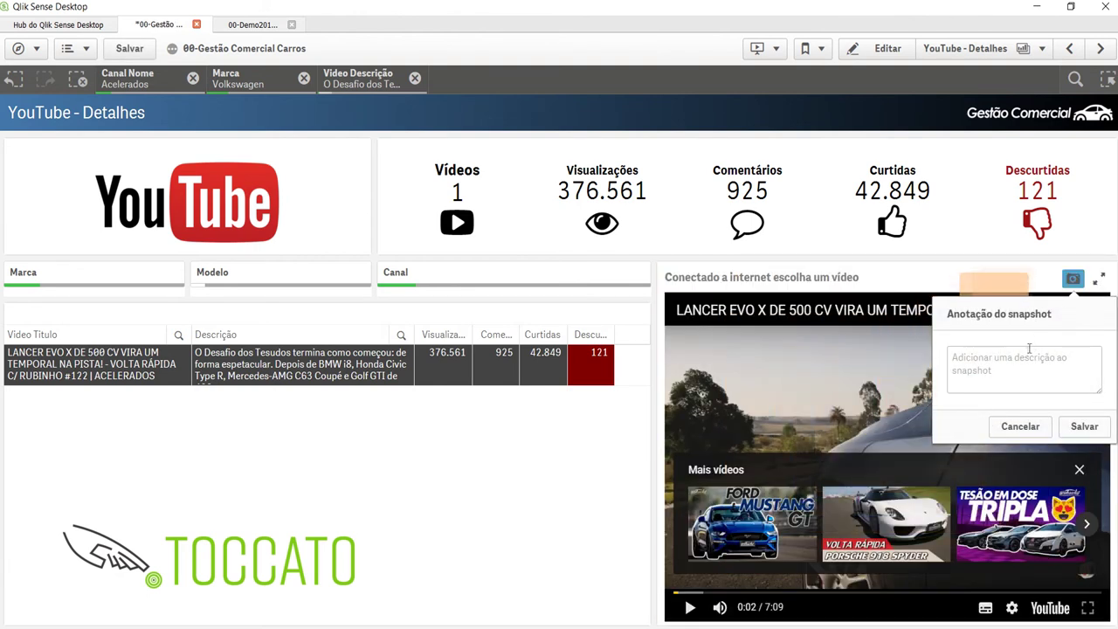
type("V")
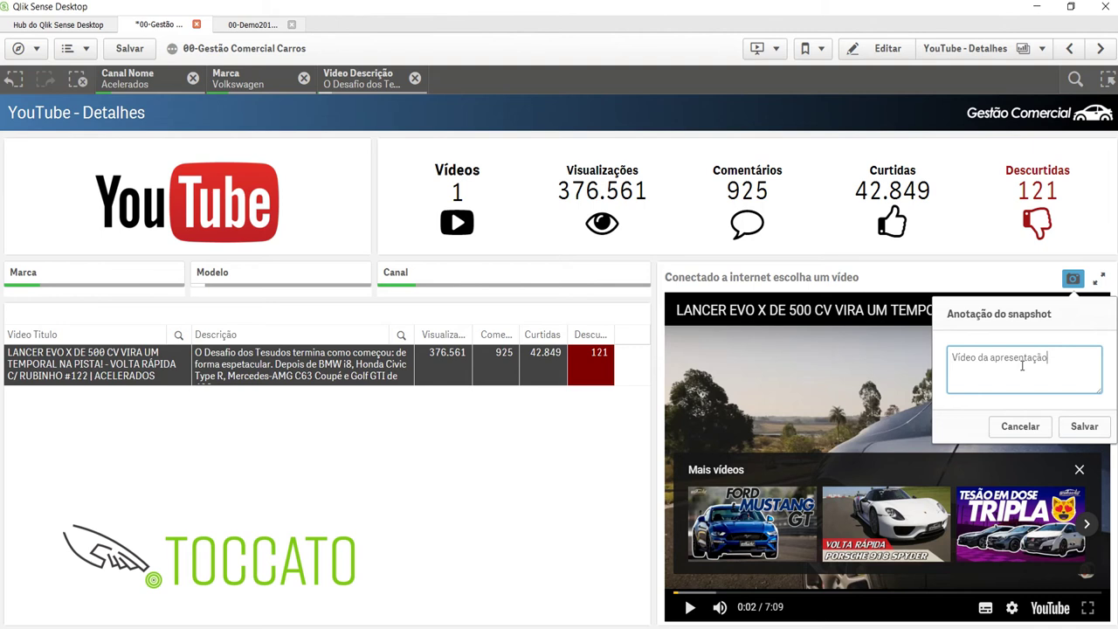
type("ídeo da apresentação")
left_click(1084, 426)
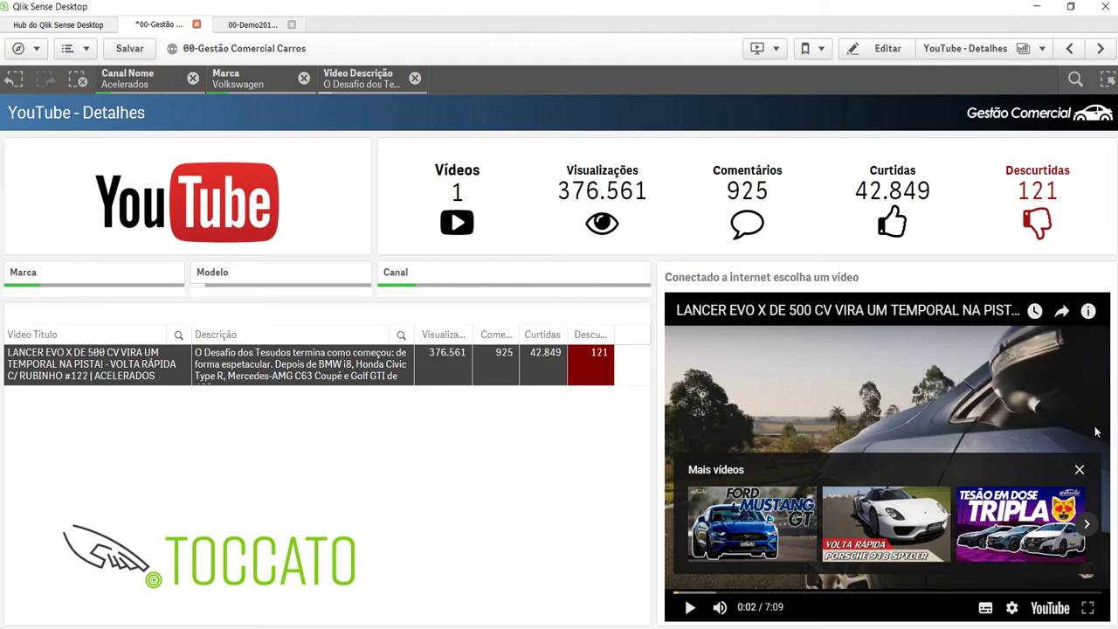
Return to the YouTube - Painel sheet and clear the Vídeo Descrição selection.
left_click(998, 52)
scroll(893, 349, "up", 2)
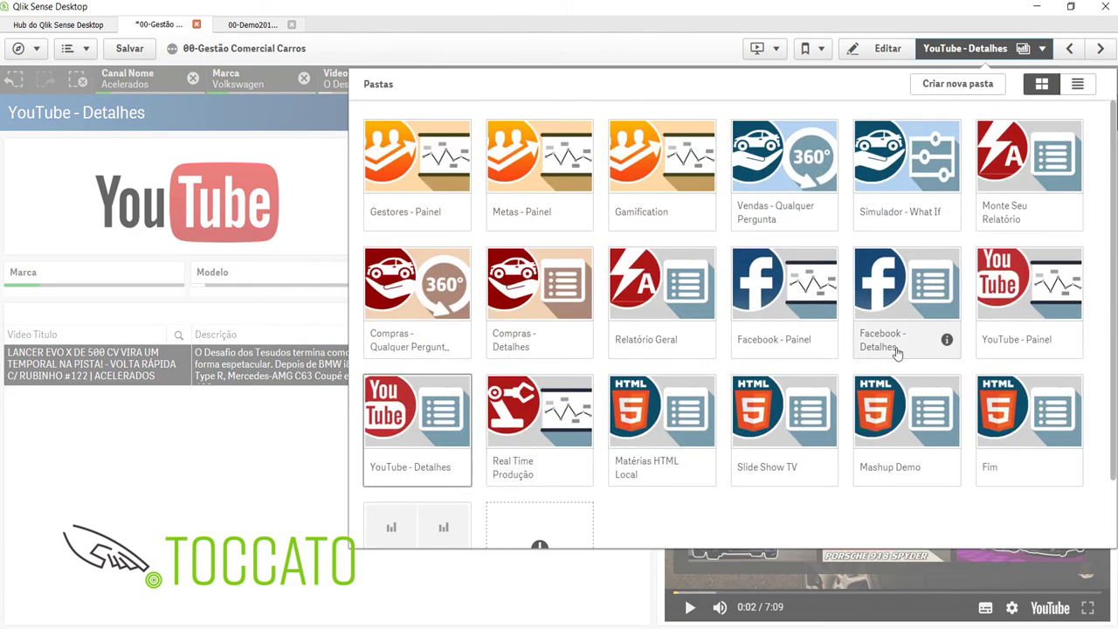
left_click(1029, 283)
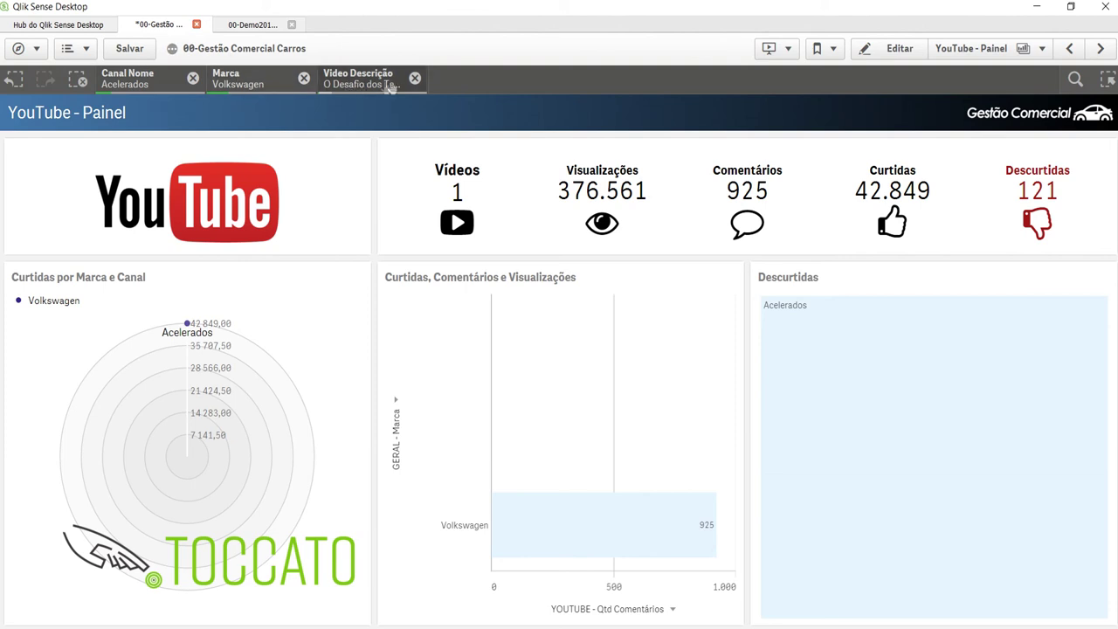
left_click(415, 79)
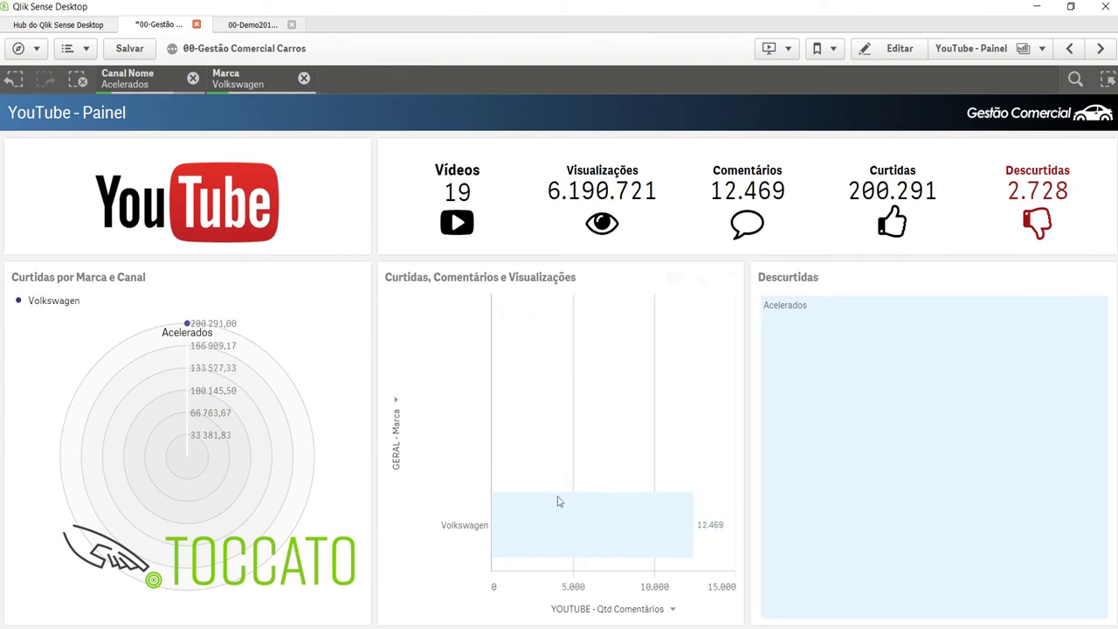
Clear the Marca selection and save a snapshot of the Curtidas, Comentários e Visualizações chart with the annotation "Marcas".
left_click(303, 80)
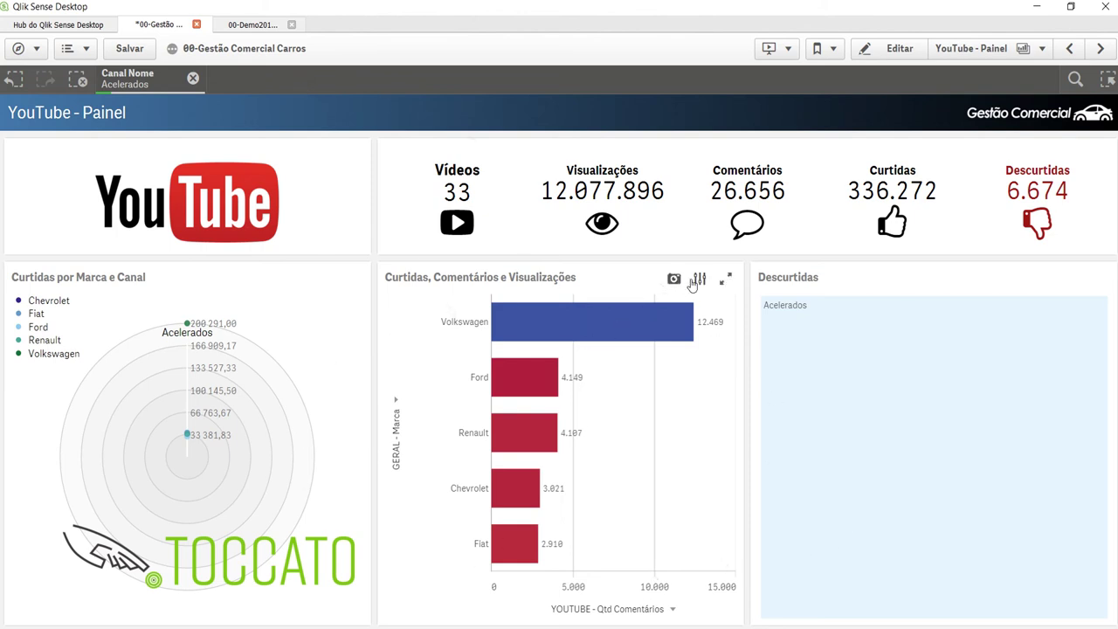
left_click(675, 279)
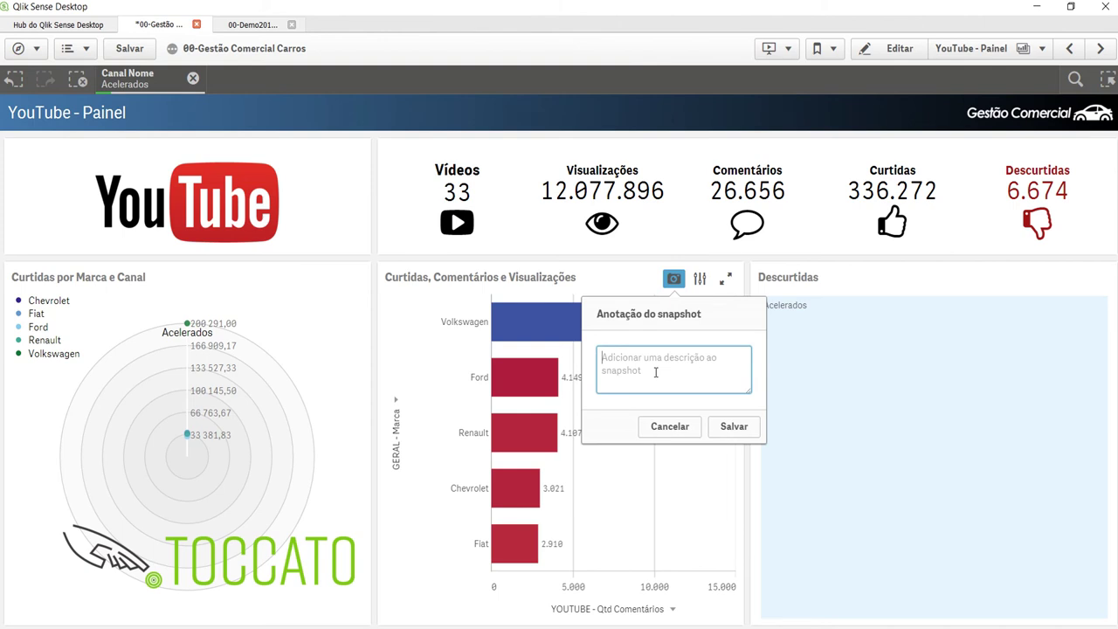
type("Marcas")
left_click(724, 427)
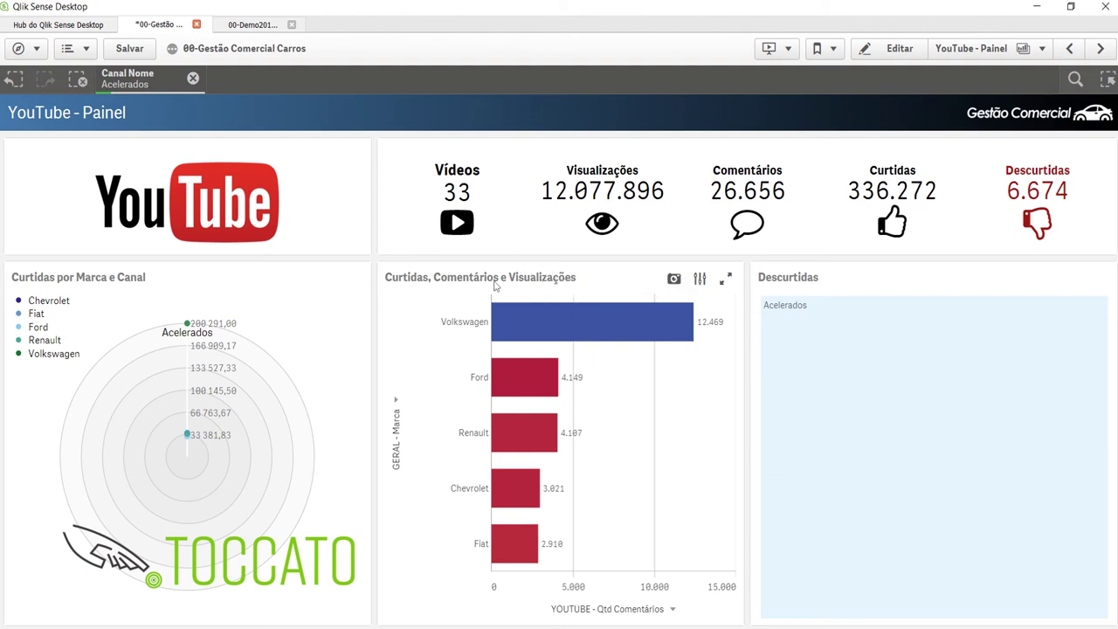
Create a new story, open it and place the "Vídeo da apresentação" snapshot on its first slide.
mouse_move(470, 318)
left_click(788, 50)
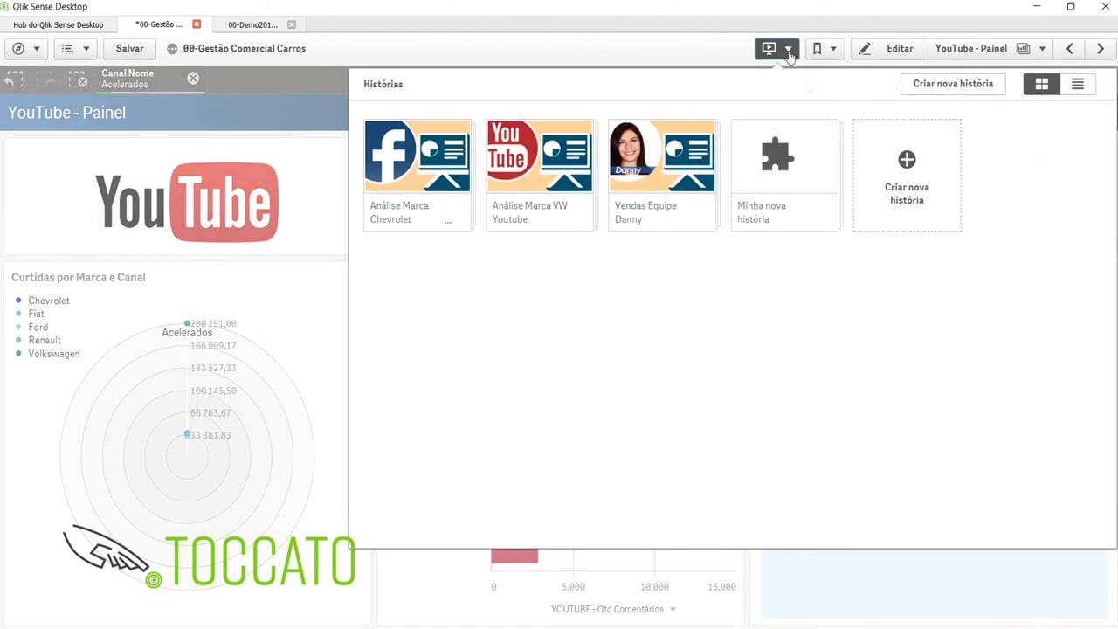
left_click(905, 194)
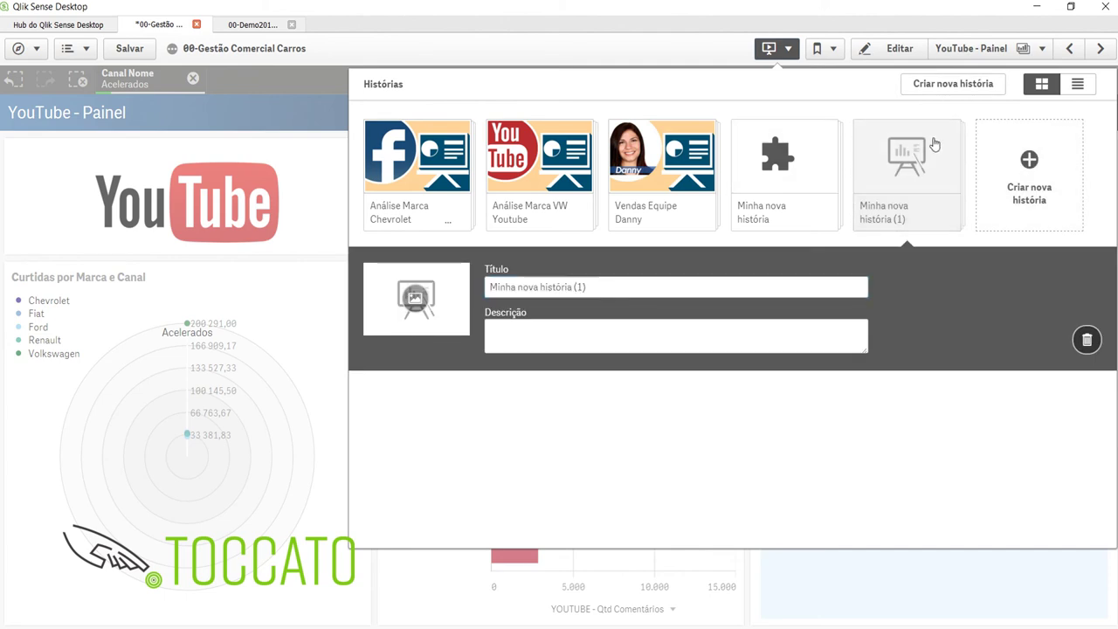
left_click(934, 144)
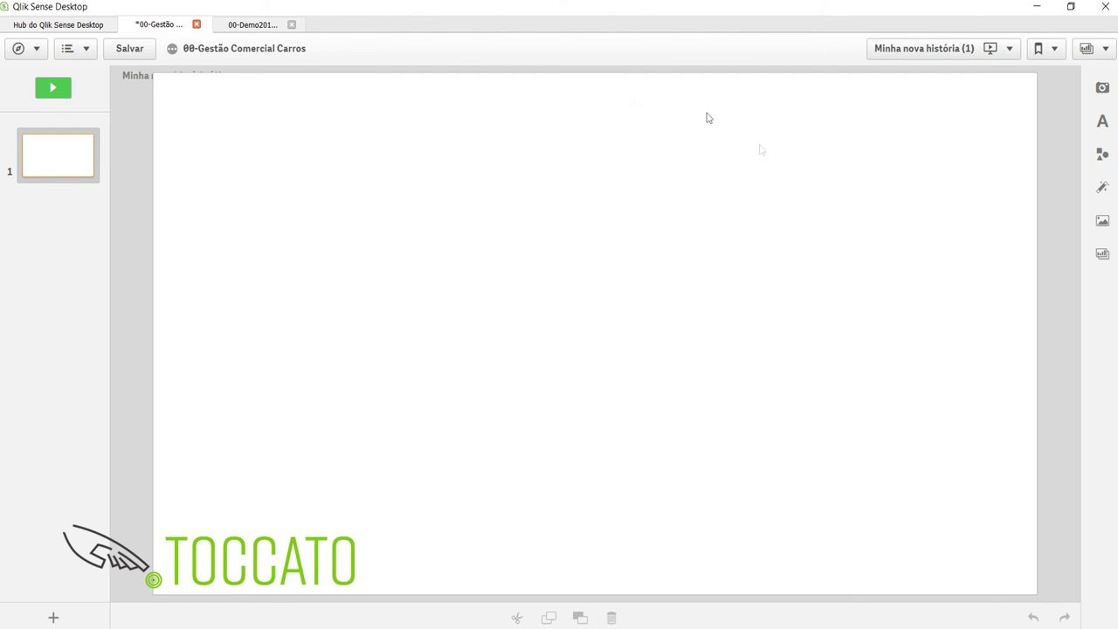
left_click(1103, 88)
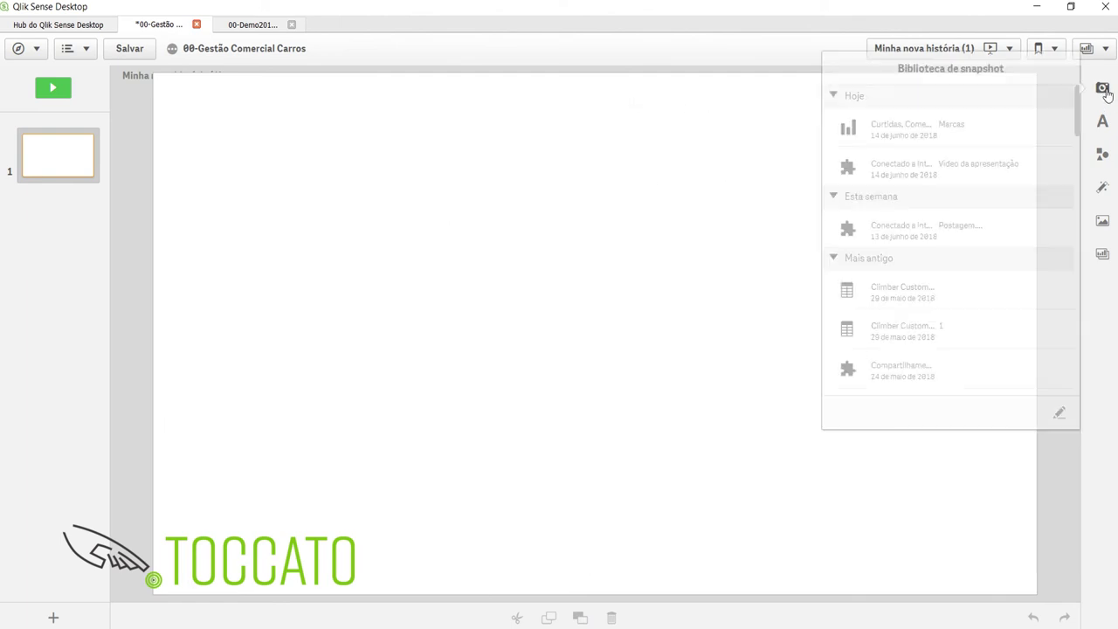
left_click_drag(955, 164, 594, 324)
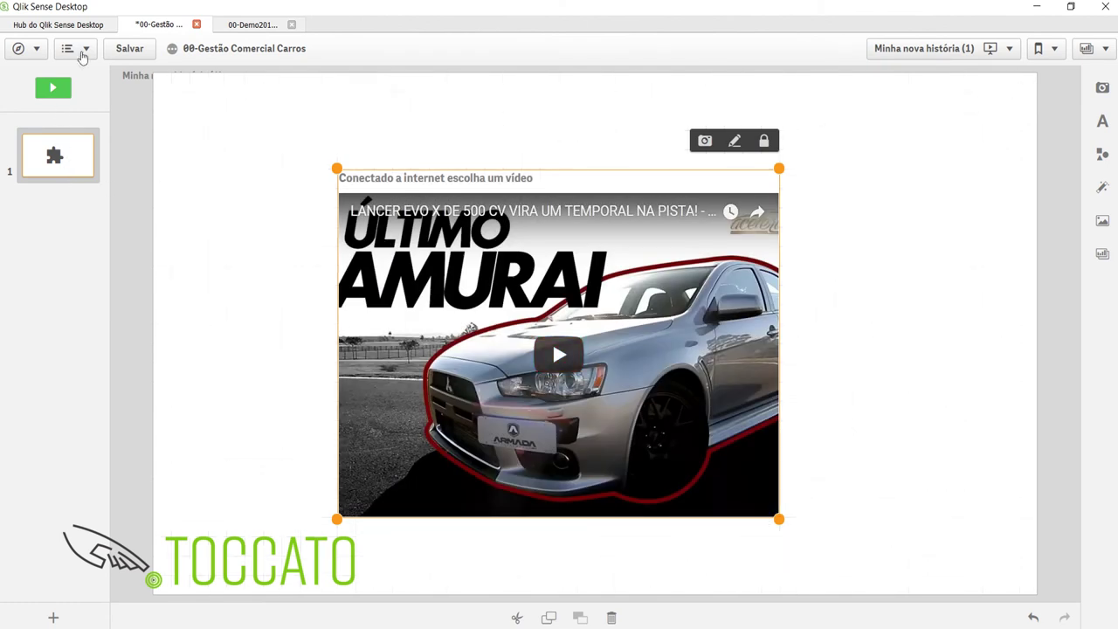
Add a second slide to the story, place the "Marcas" bar chart snapshot on it and enlarge the chart.
left_click(55, 619)
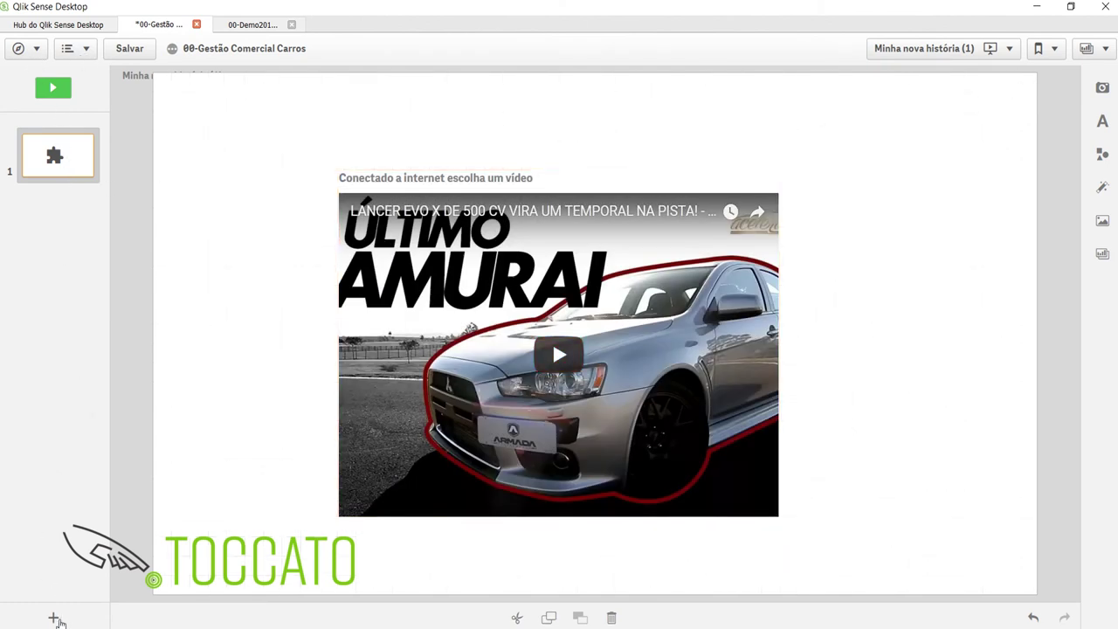
left_click(55, 619)
left_click(1102, 87)
left_click_drag(977, 107, 526, 377)
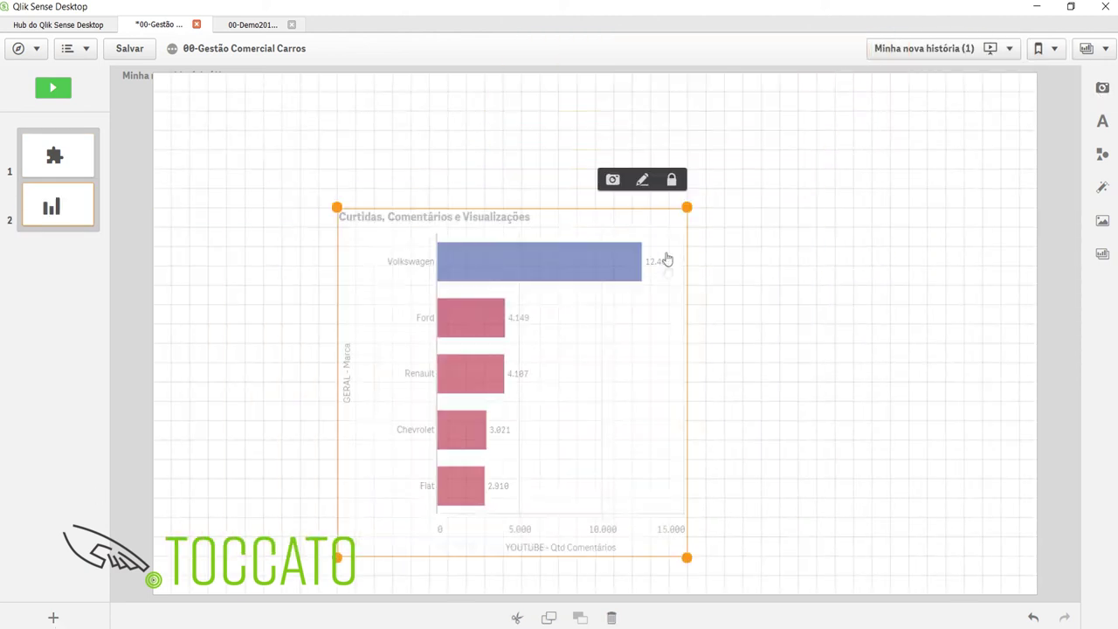
left_click_drag(686, 207, 743, 148)
View the images available in the media library for the story, and close it without inserting one.
left_click(1103, 222)
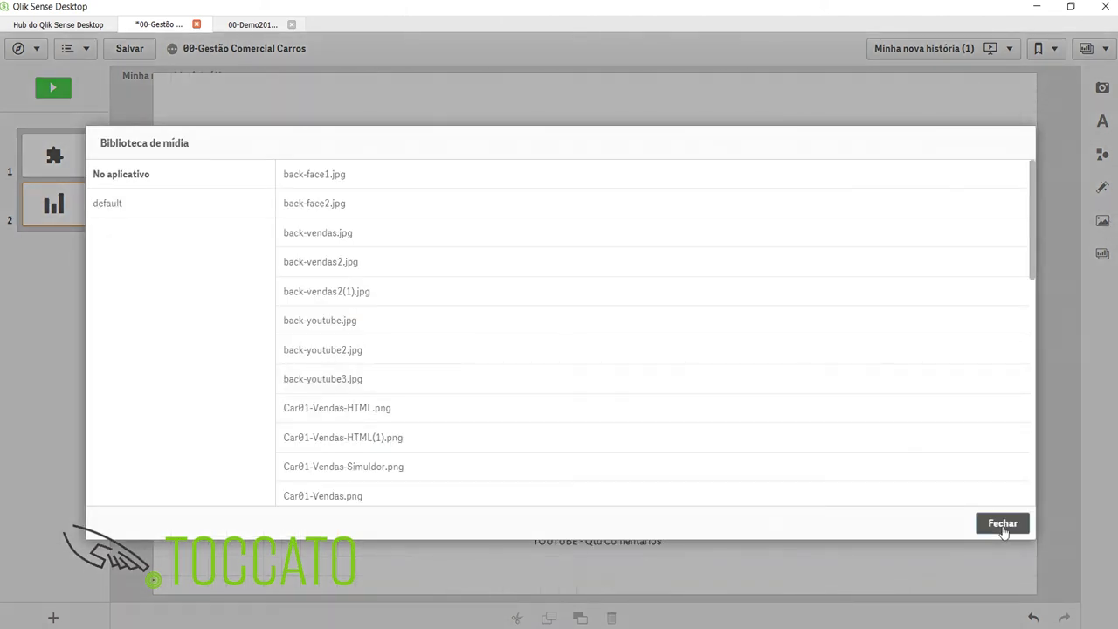
left_click(1002, 523)
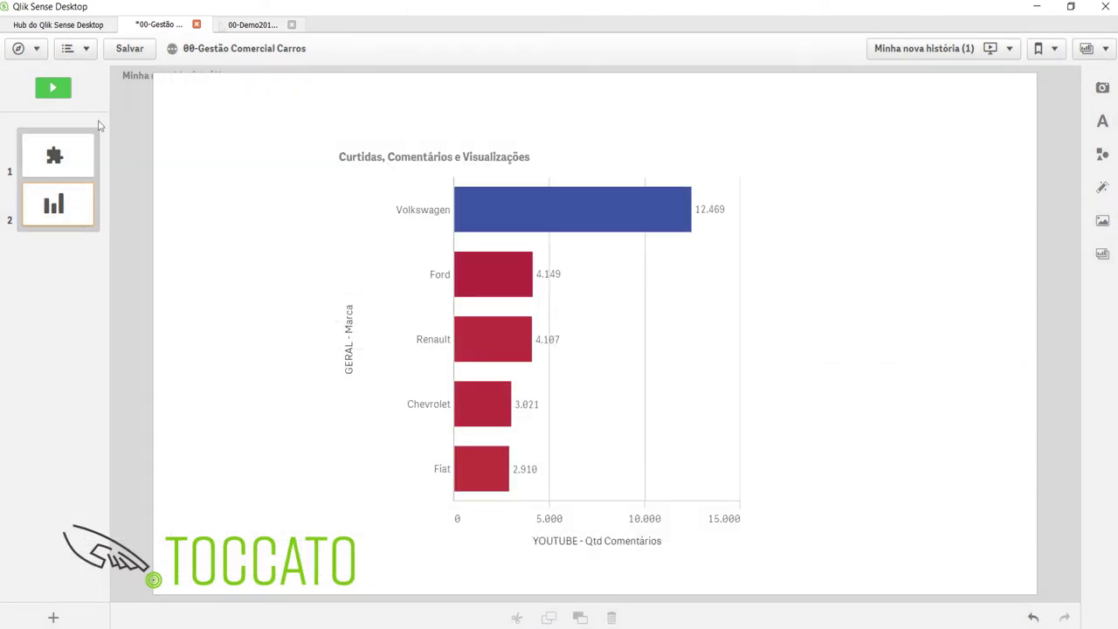
Present the Análise Marca VW Youtube story up to slide 3, and play and pause its "Desejos | Golf | 2015" video.
left_click(878, 48)
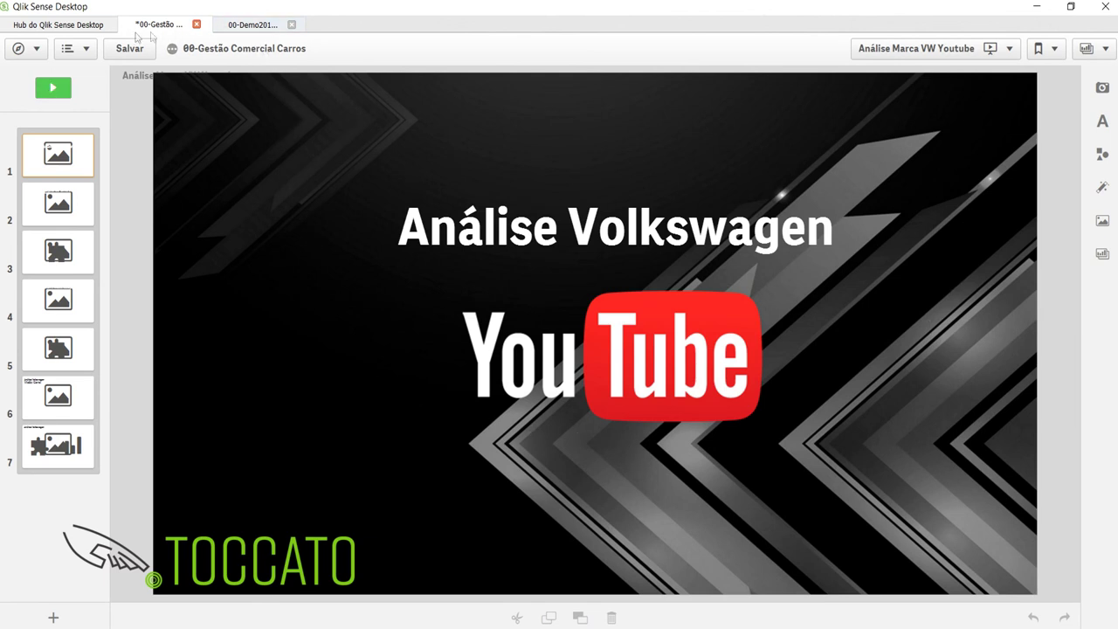
left_click(57, 85)
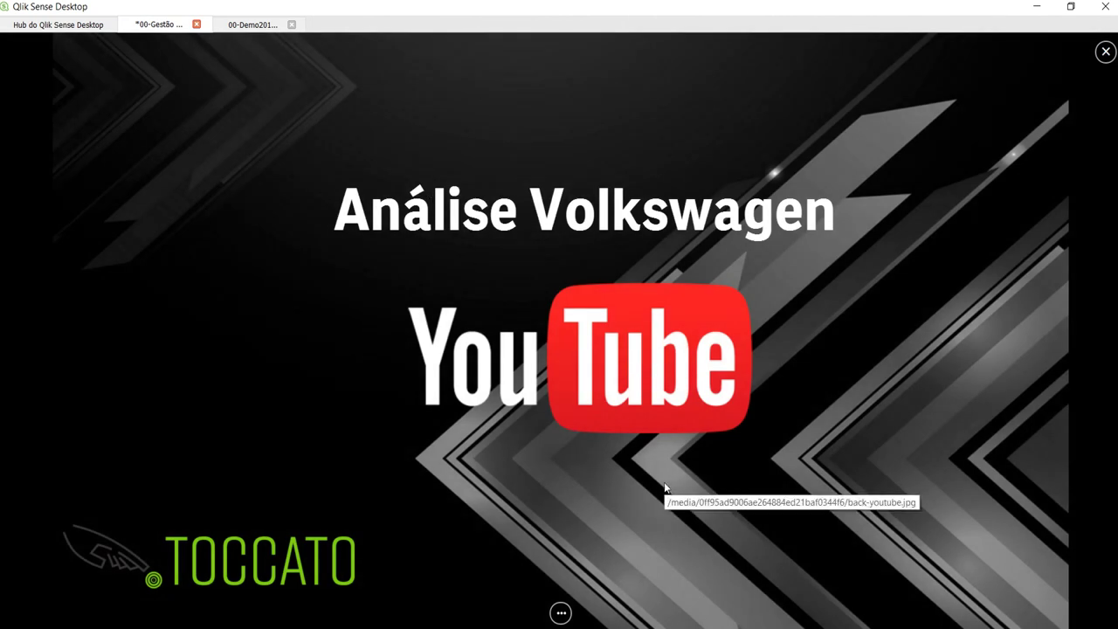
key("Right")
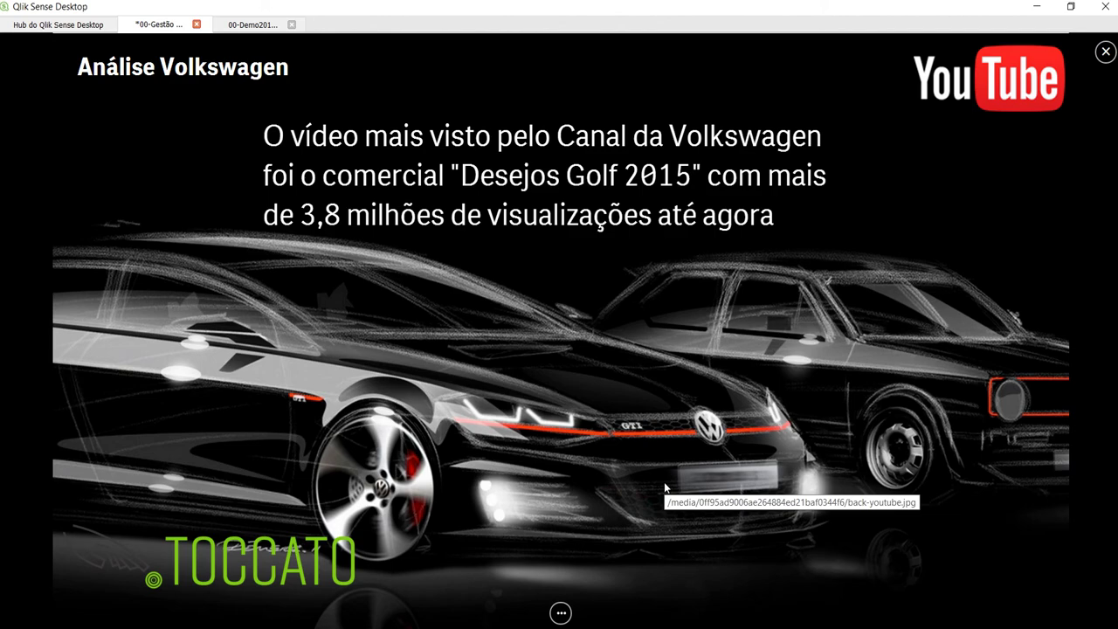
key("Right")
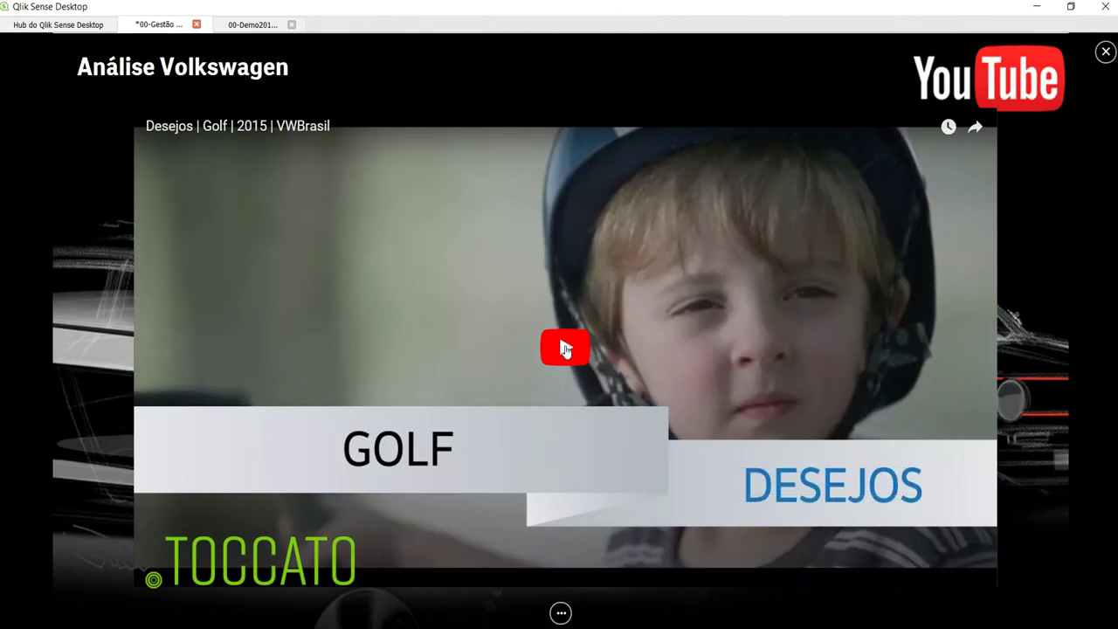
left_click(566, 348)
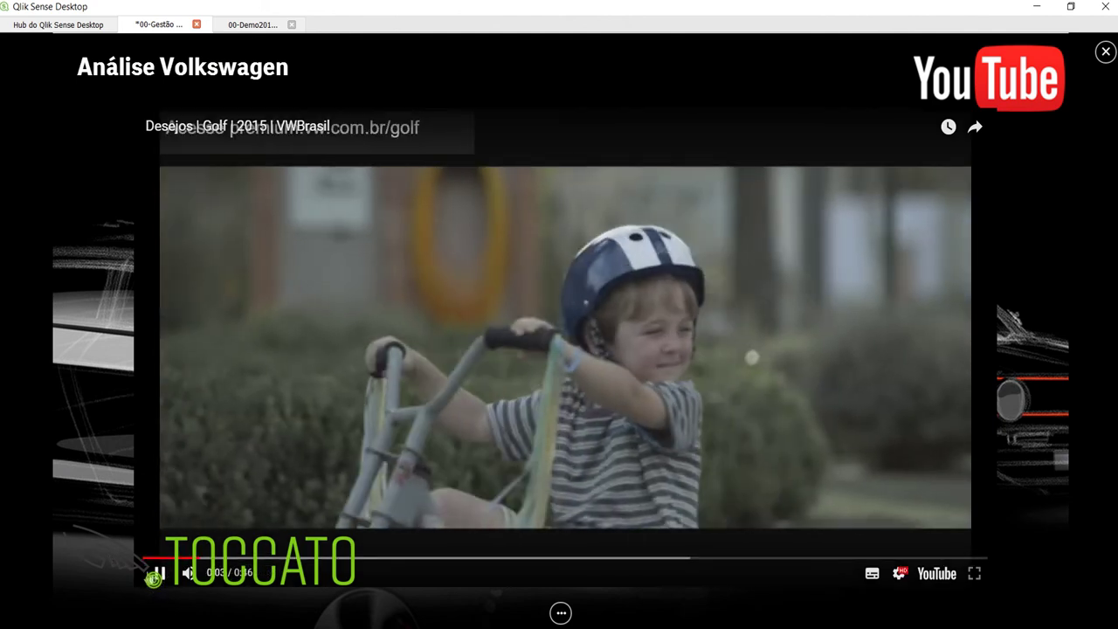
left_click(759, 519)
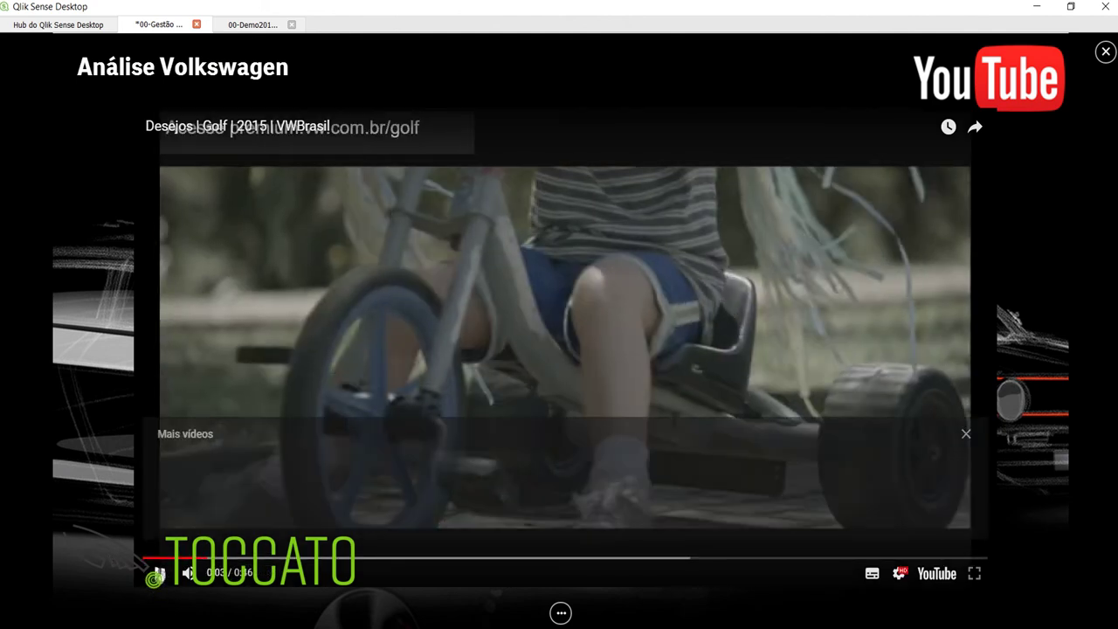
Advance the presentation to slide 7 and examine the Volkswagen charts by channel.
left_click(561, 613)
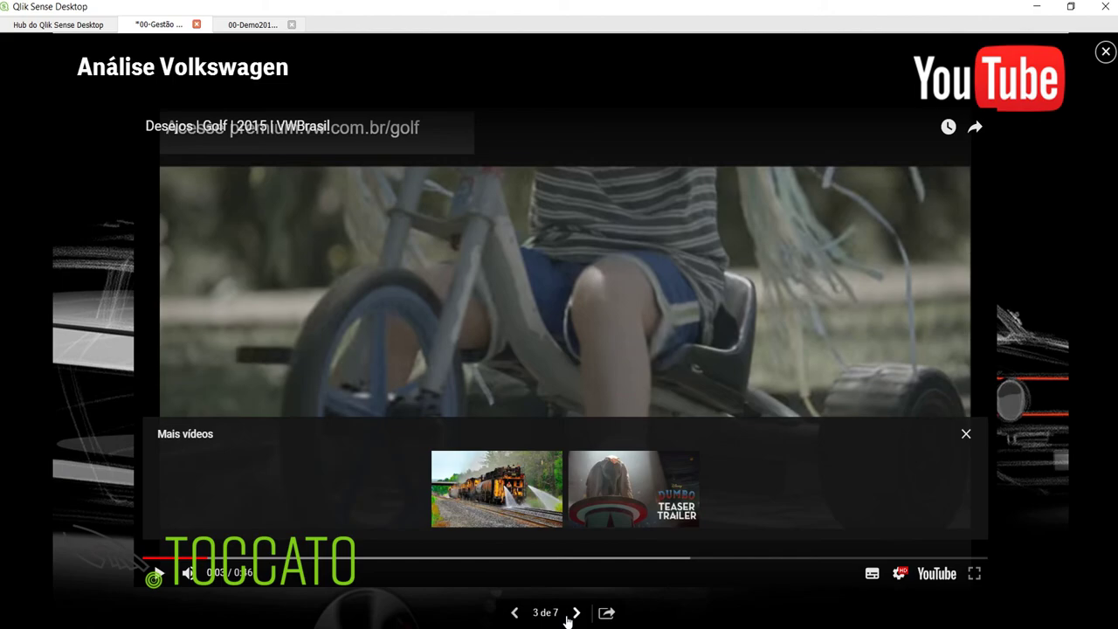
left_click(574, 613)
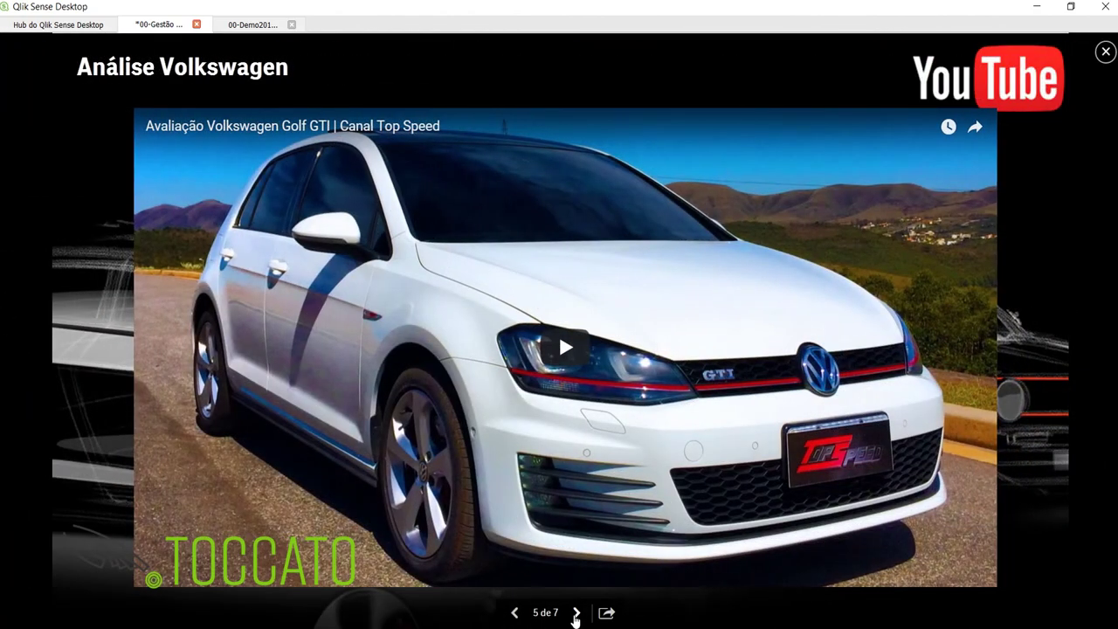
left_click(575, 613)
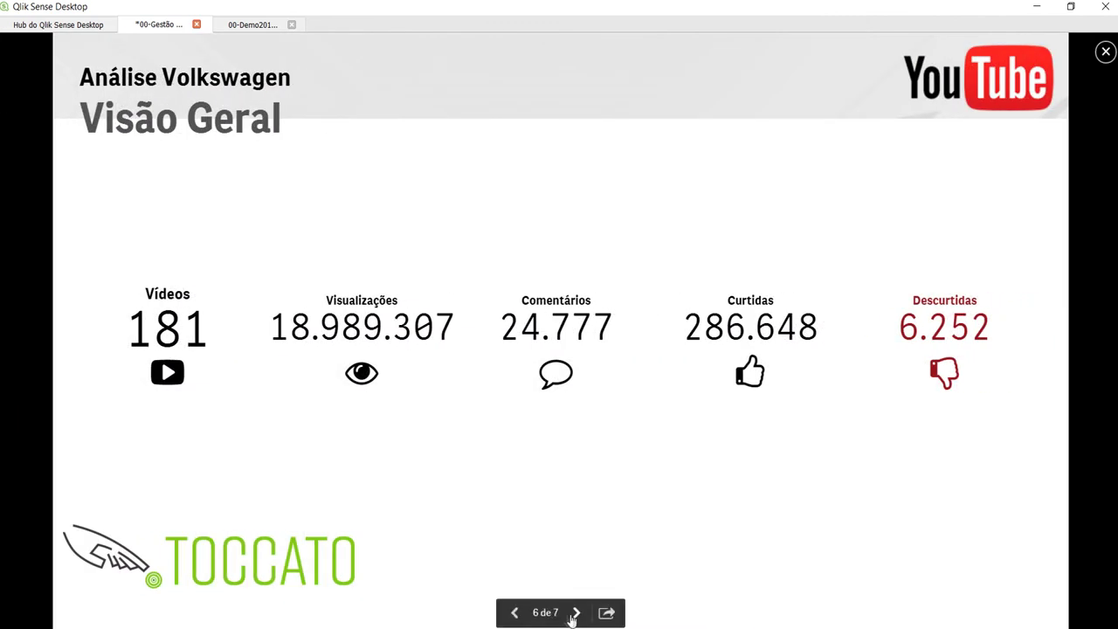
left_click(576, 613)
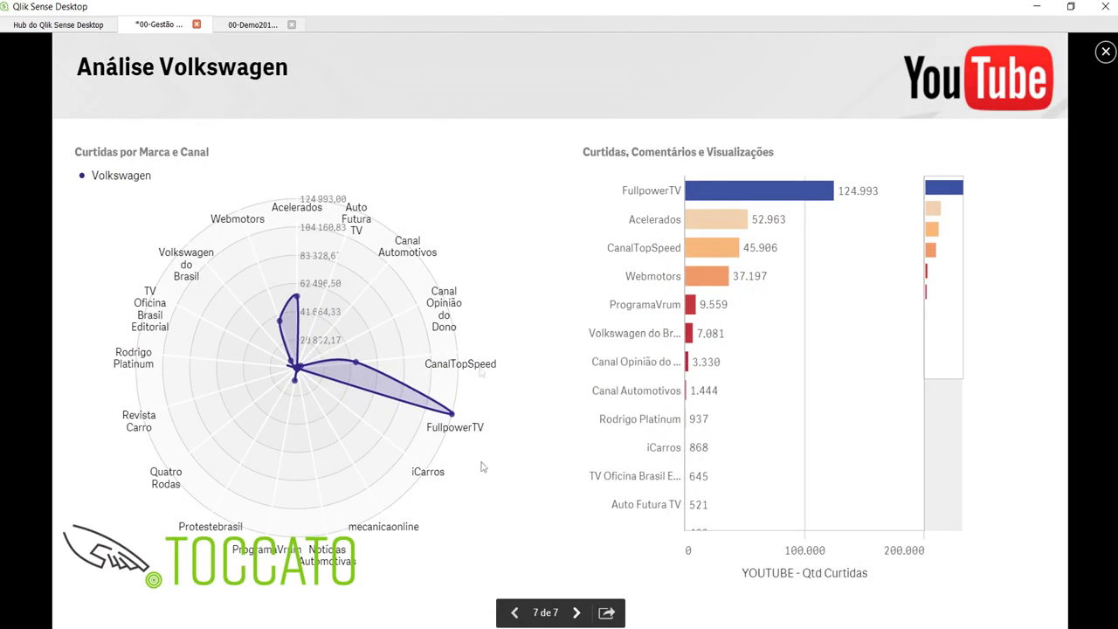
mouse_move(589, 250)
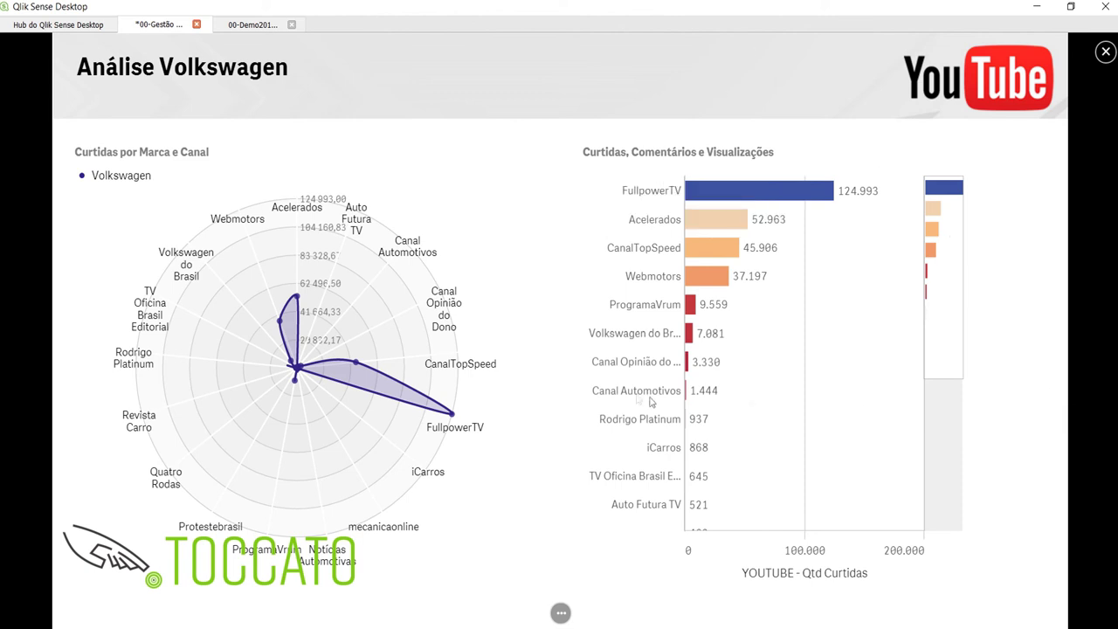
mouse_move(624, 458)
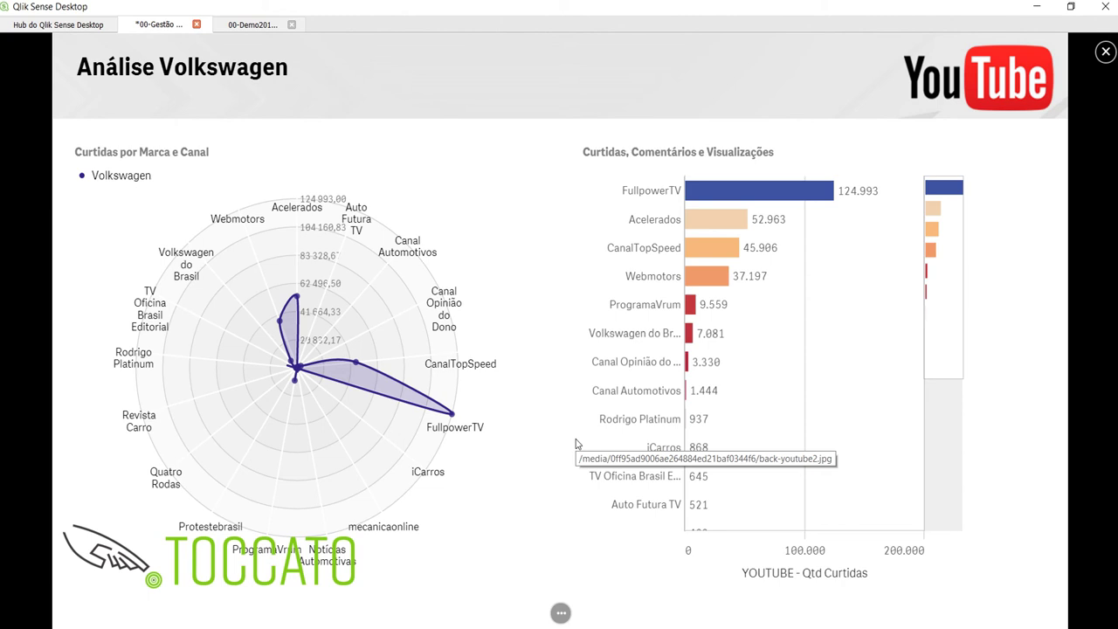
Go to the source of the slide's bar chart and change the Marca selection from Volkswagen to Chevrolet.
right_click(730, 248)
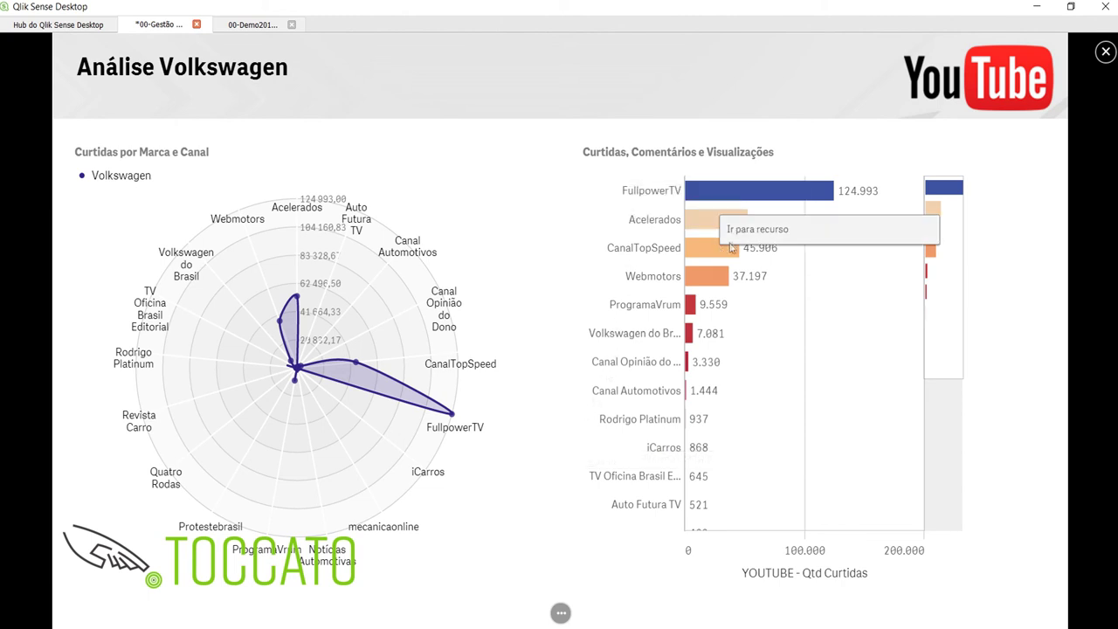
left_click(749, 230)
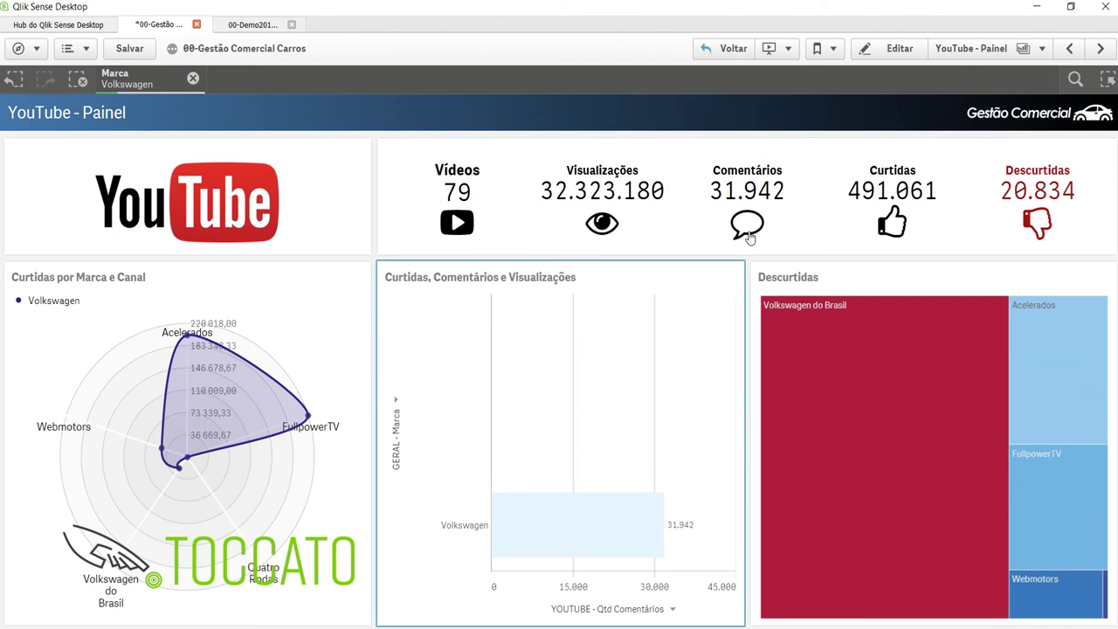
left_click(148, 82)
left_click(126, 201)
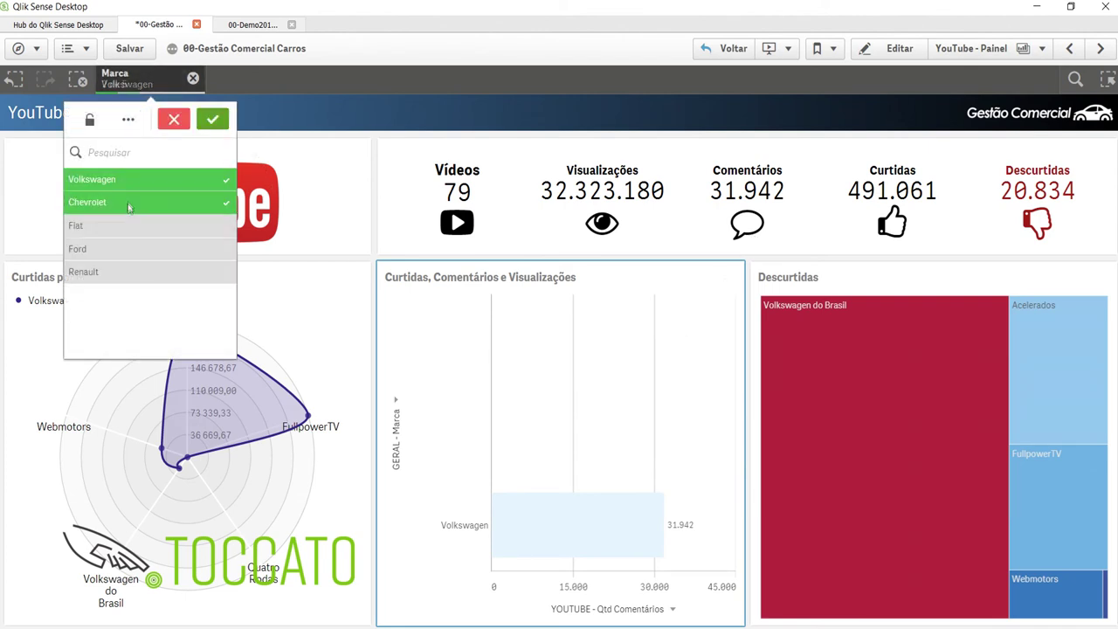
left_click(125, 182)
left_click(209, 118)
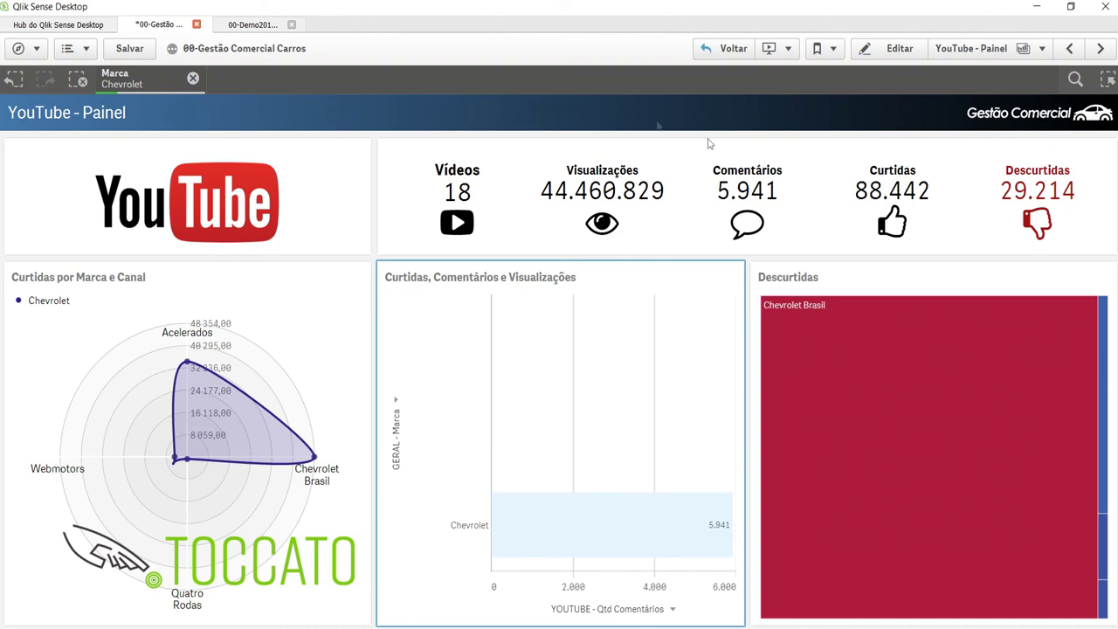
Switch the Curtidas, Comentários e Visualizações chart's dimension to YOUTUBE - Canal Nome and return to the story presentation.
left_click(396, 432)
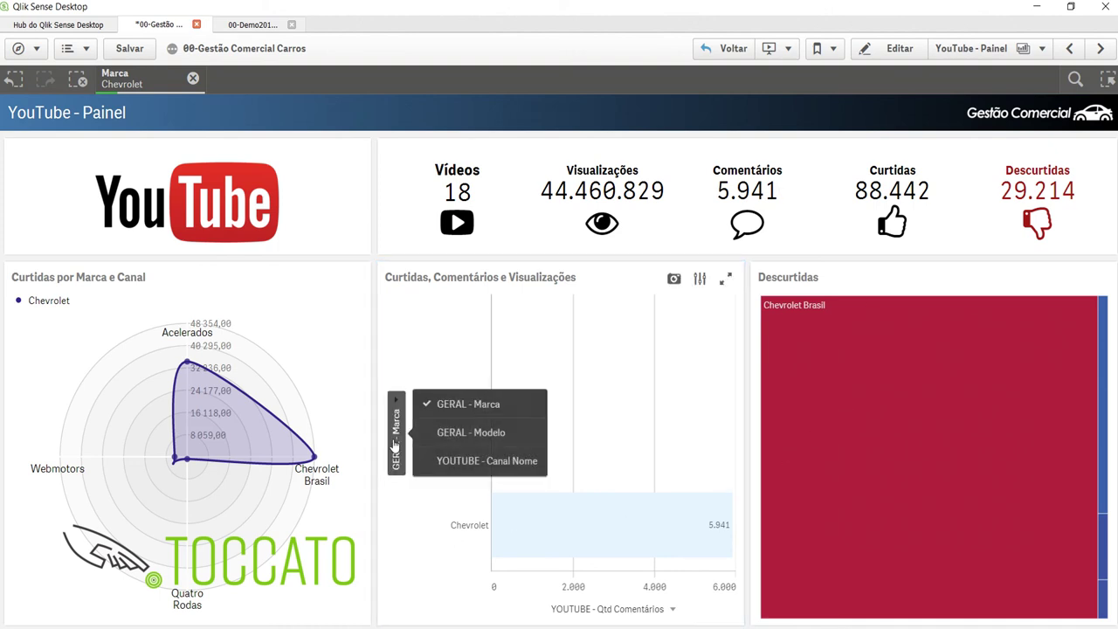
left_click(445, 457)
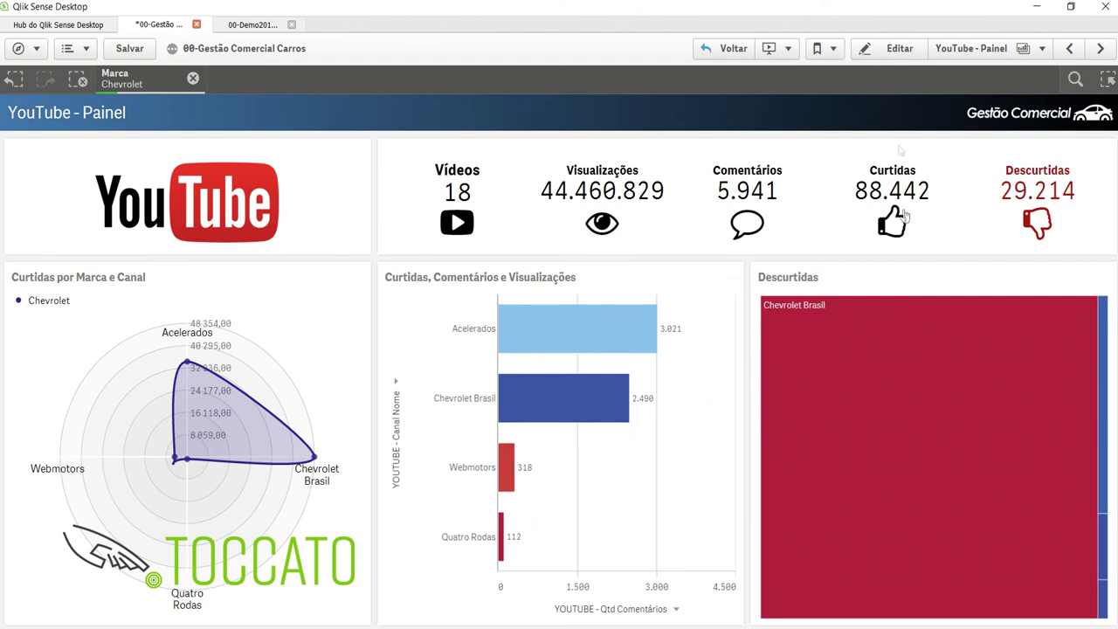
left_click(709, 52)
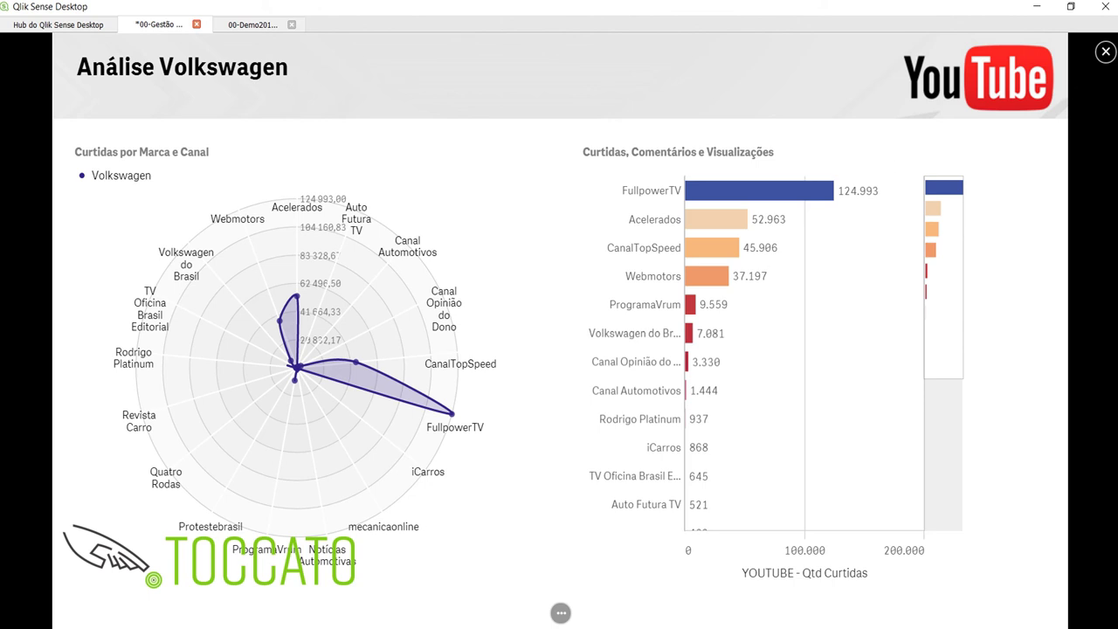
Close the YouTube presentation, open the sales team analysis story and present it up to slide 2.
left_click(1107, 54)
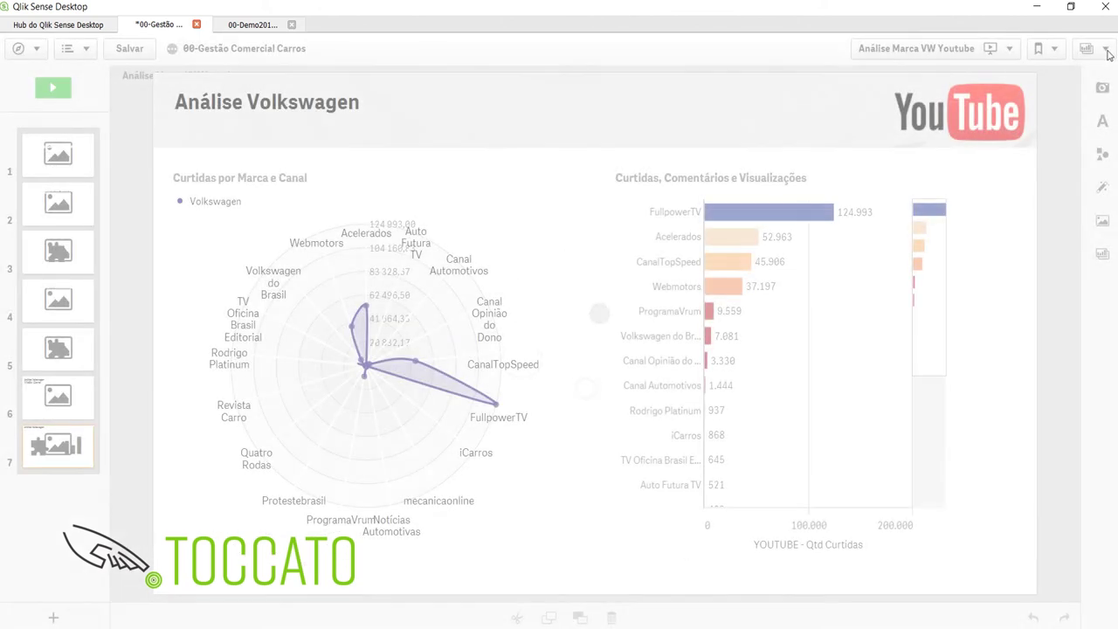
left_click(901, 50)
left_click(669, 155)
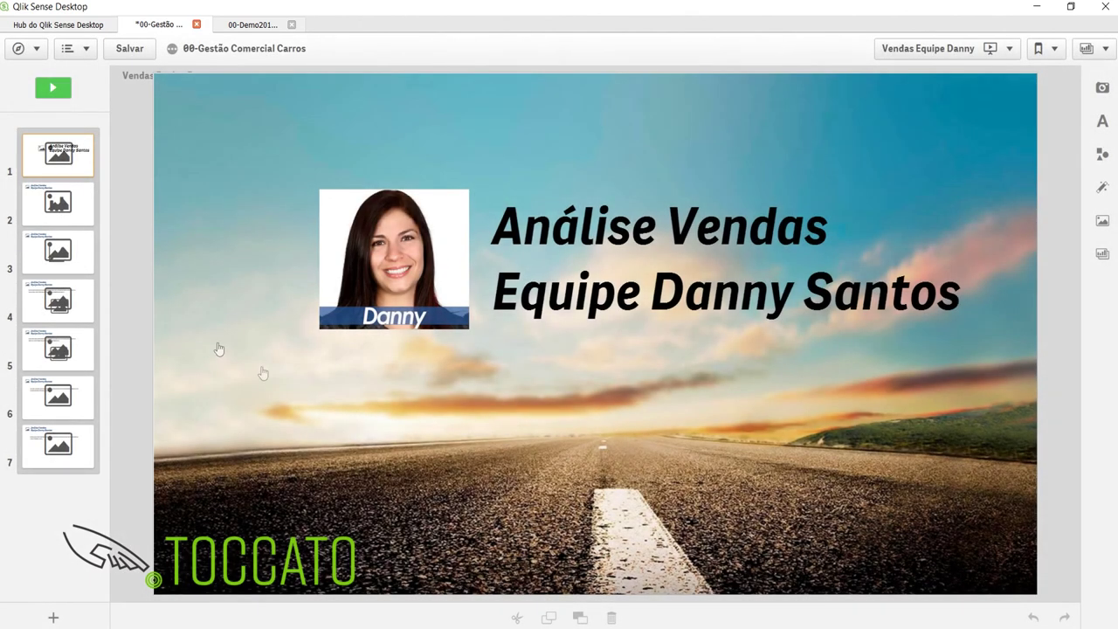
left_click(63, 94)
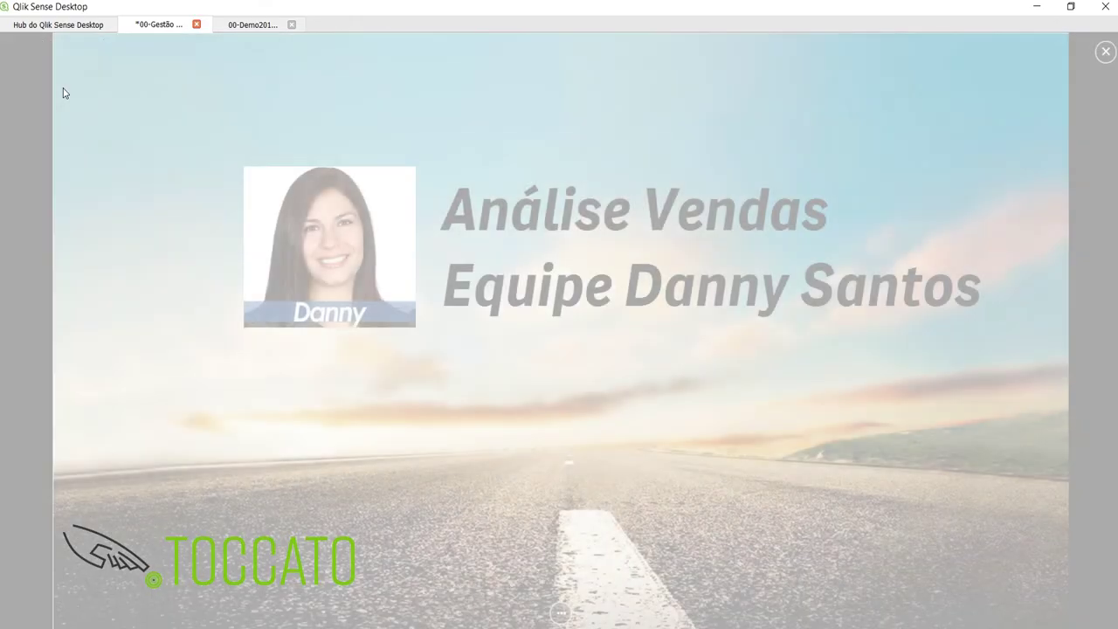
key("Right")
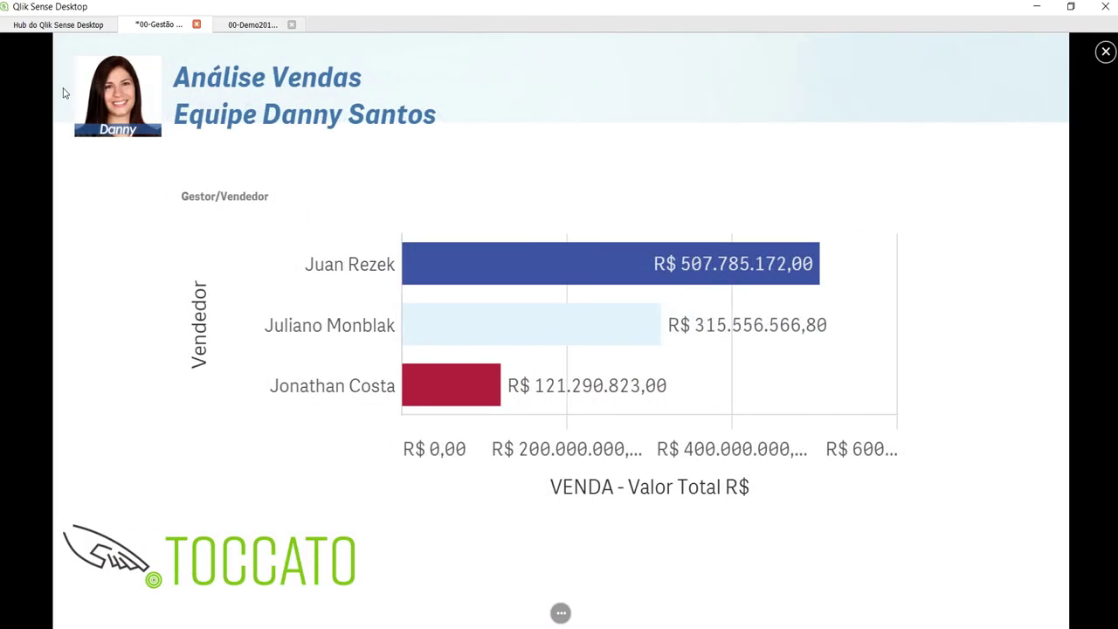
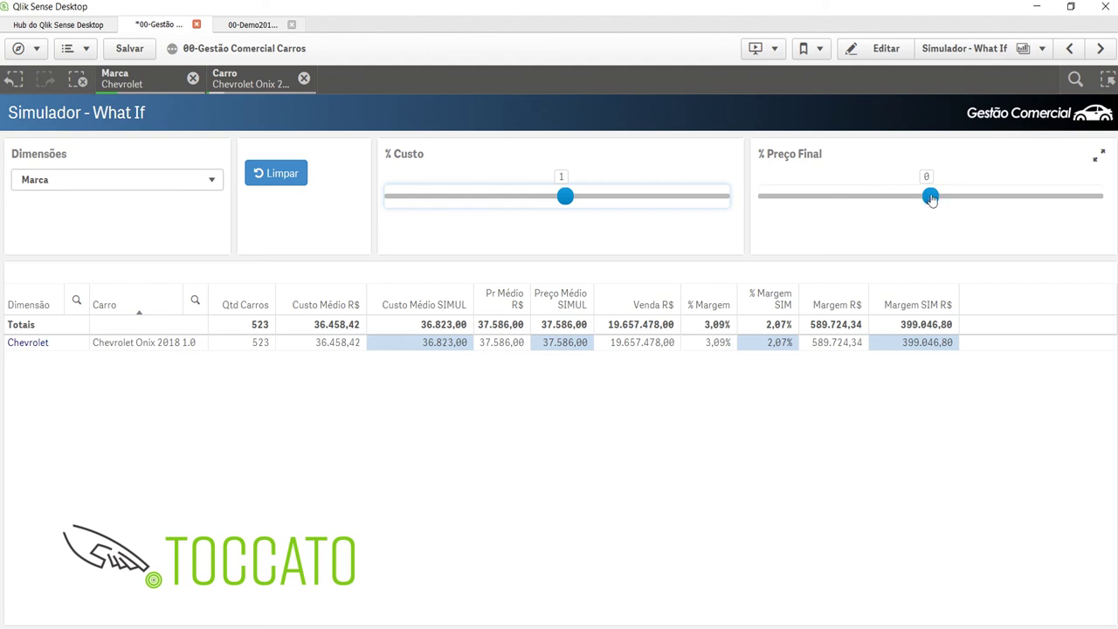
Set the % Preço Final simulation to 2 in the What If simulator.
left_click_drag(931, 198, 943, 199)
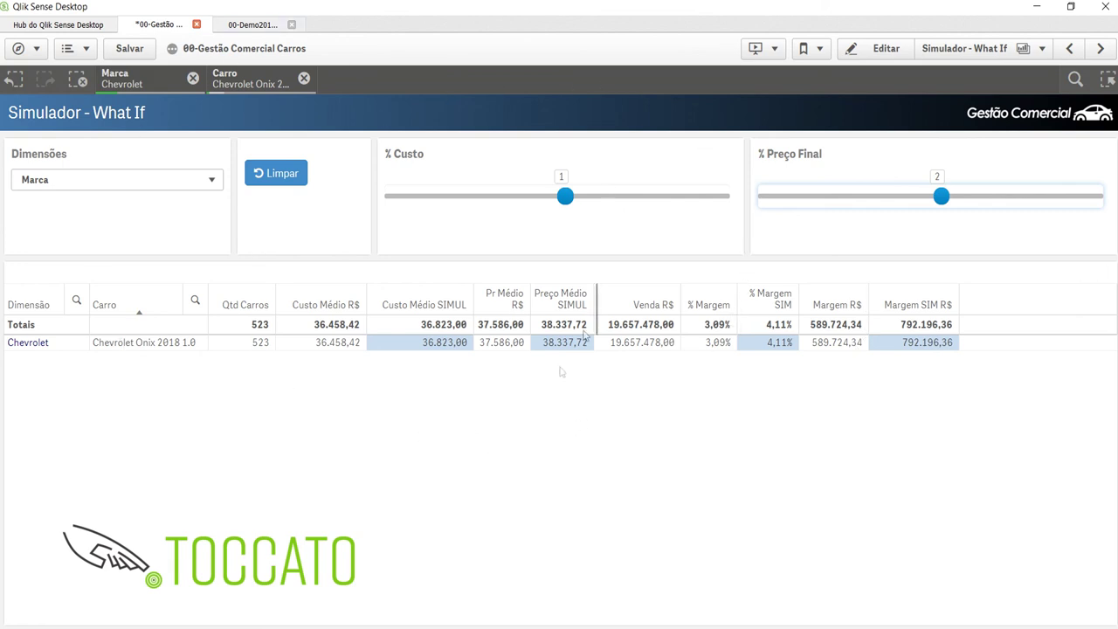
Open the Monte Seu Relatório sheet and clear all applied selections.
left_click(970, 48)
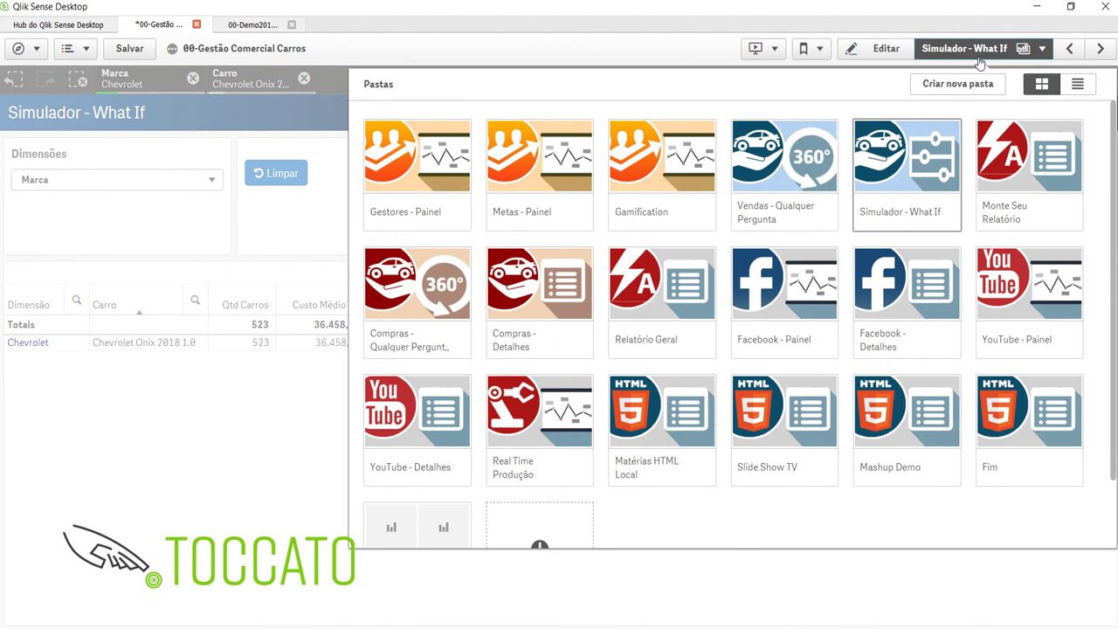
left_click(993, 160)
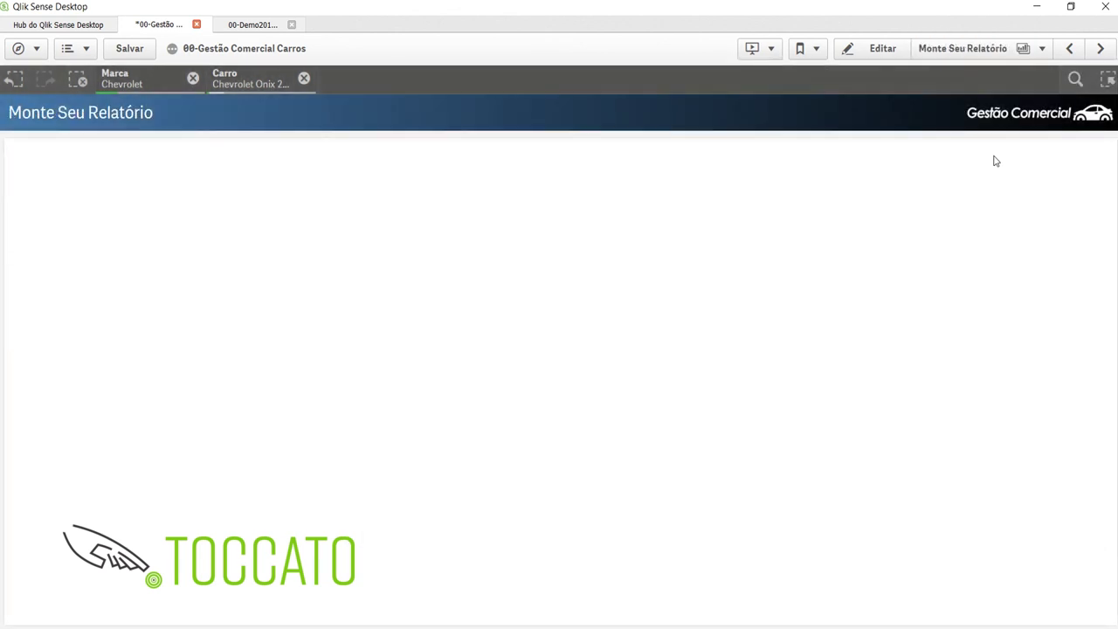
left_click(78, 80)
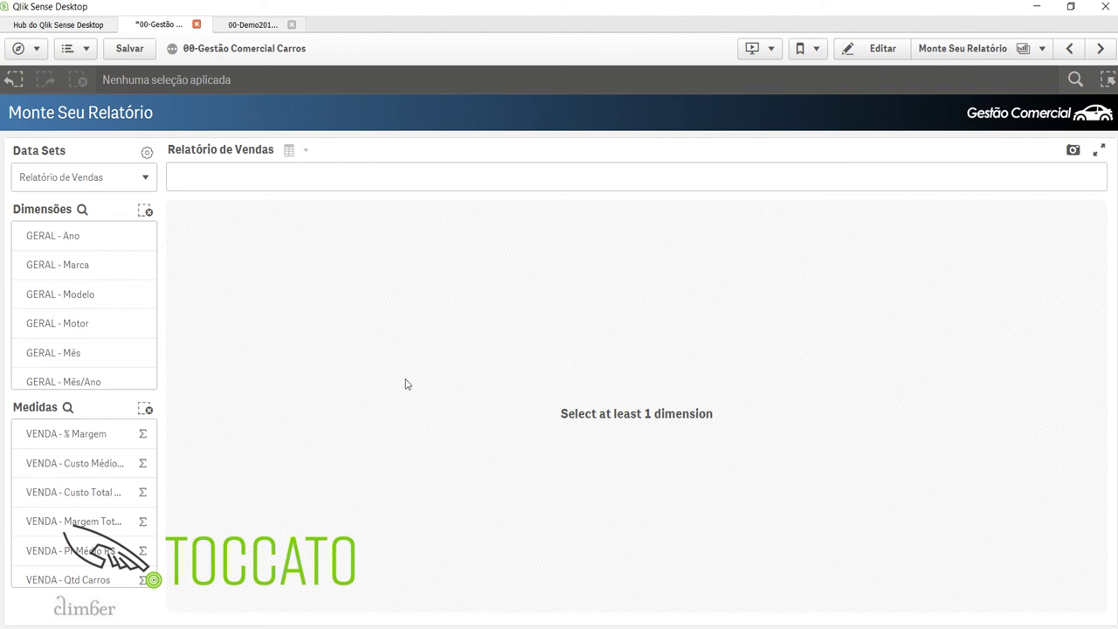
Build a Relatório de Vendas report with dimensions Ano, Marca, Modelo and Motor and measures % Margem and Margem Total R$.
left_click(115, 177)
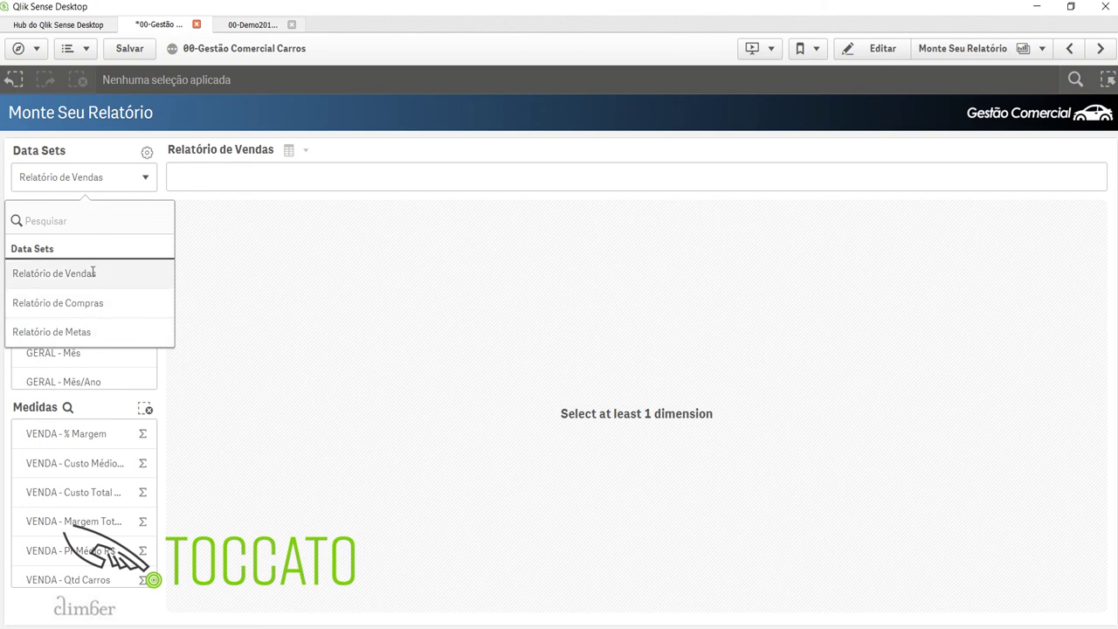
left_click(61, 273)
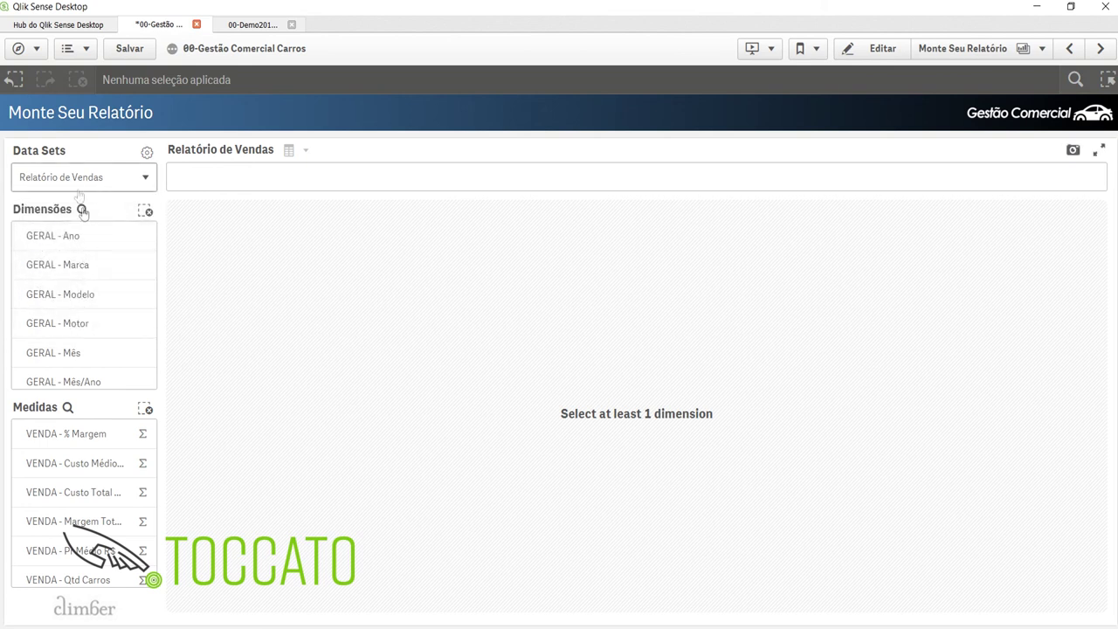
left_click(70, 236)
left_click(76, 265)
left_click(80, 295)
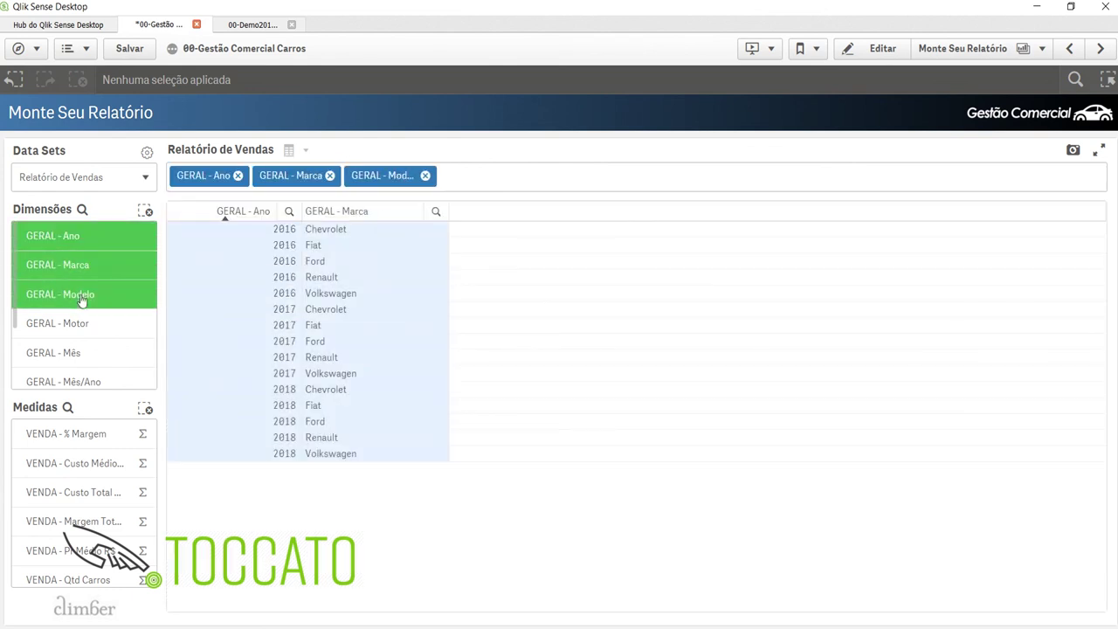
left_click(80, 323)
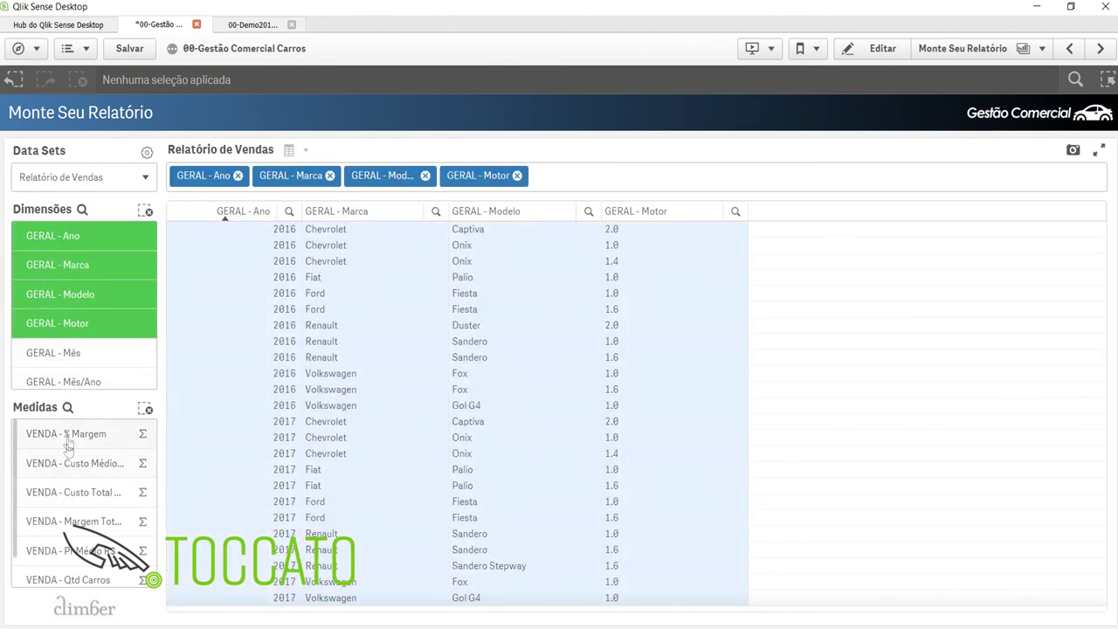
left_click(68, 435)
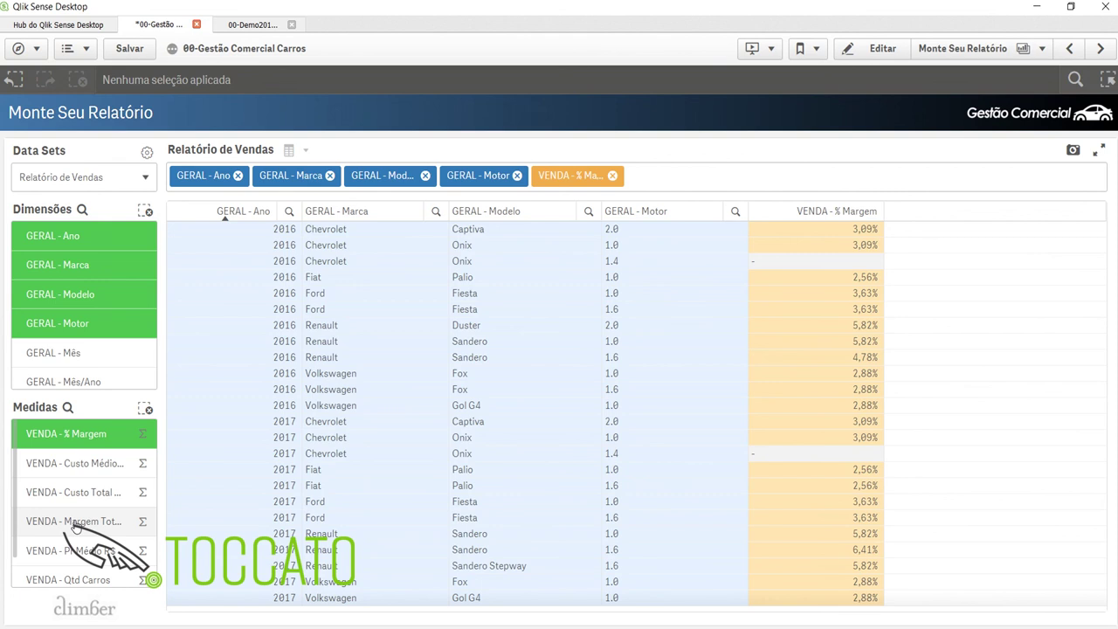
left_click(75, 522)
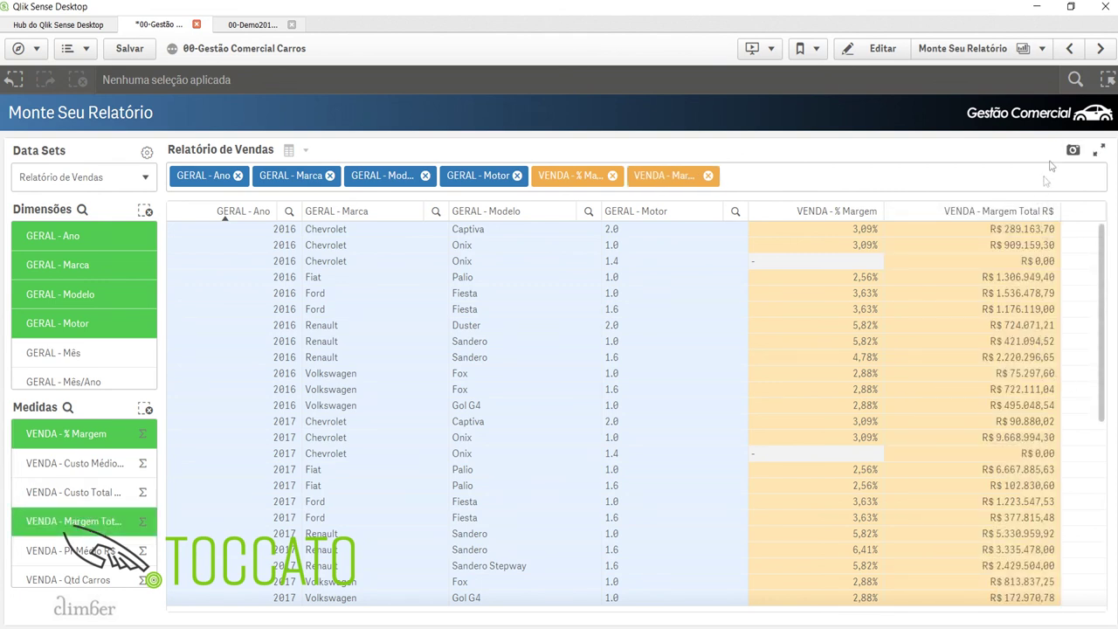
Examine the export options available for the sales report table.
right_click(874, 282)
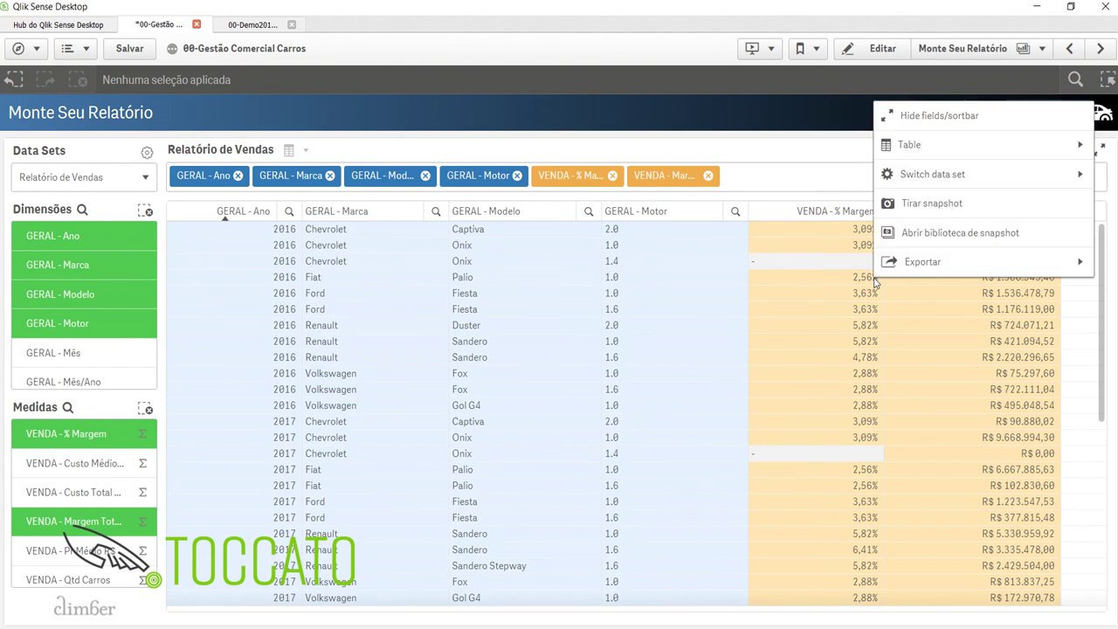
left_click(922, 262)
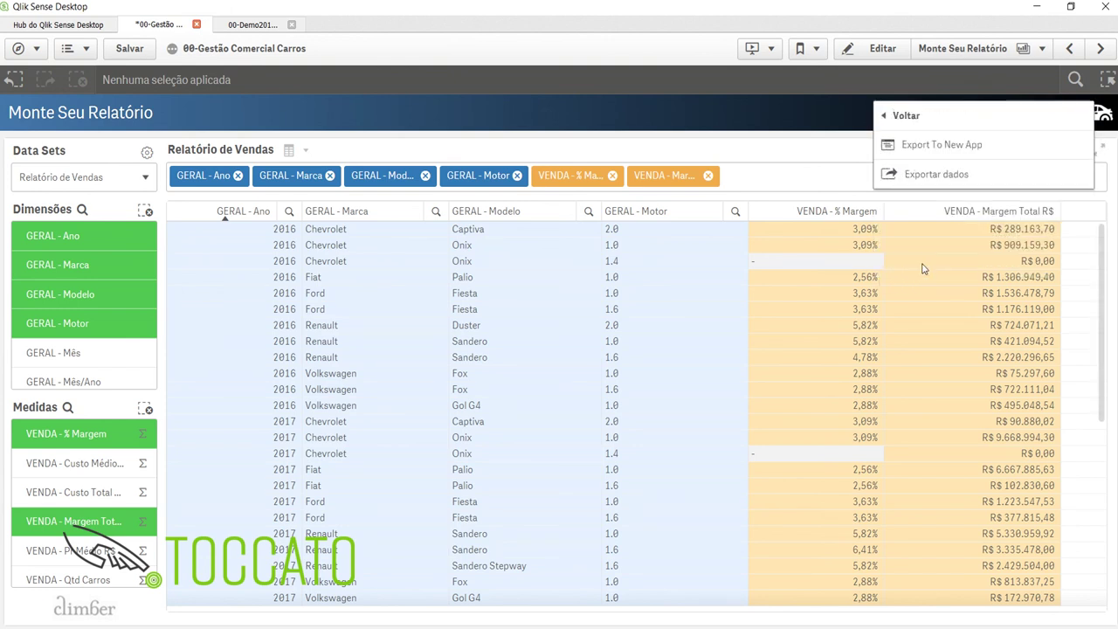
left_click(807, 152)
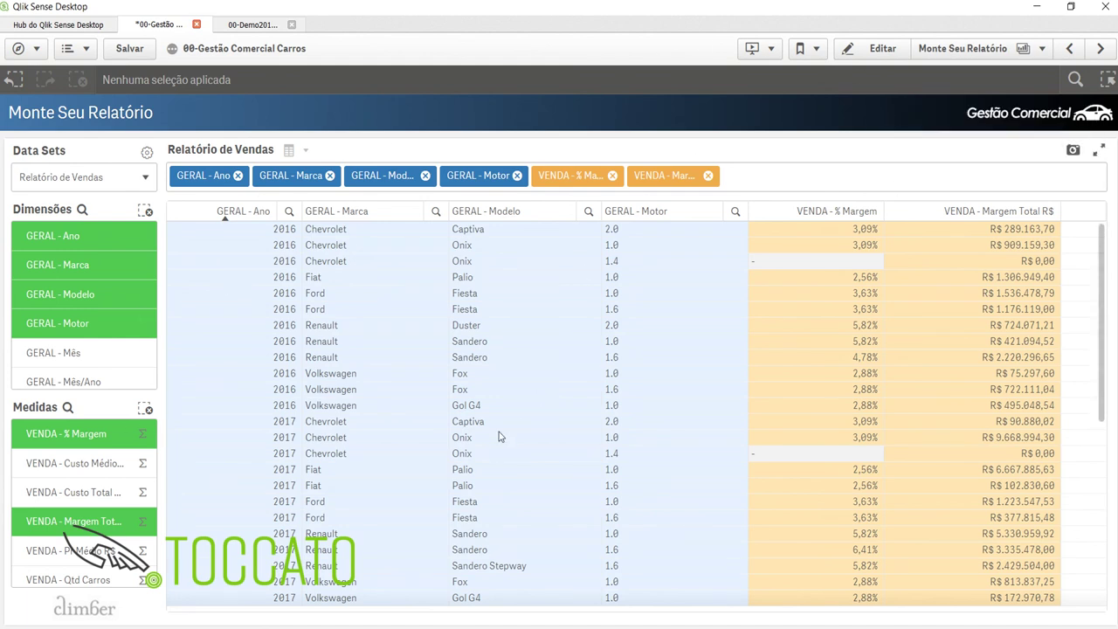
Reorder the report columns so Margem Total R$ precedes % Margem and GERAL - Motor precedes GERAL - Modelo.
left_click_drag(687, 177, 569, 177)
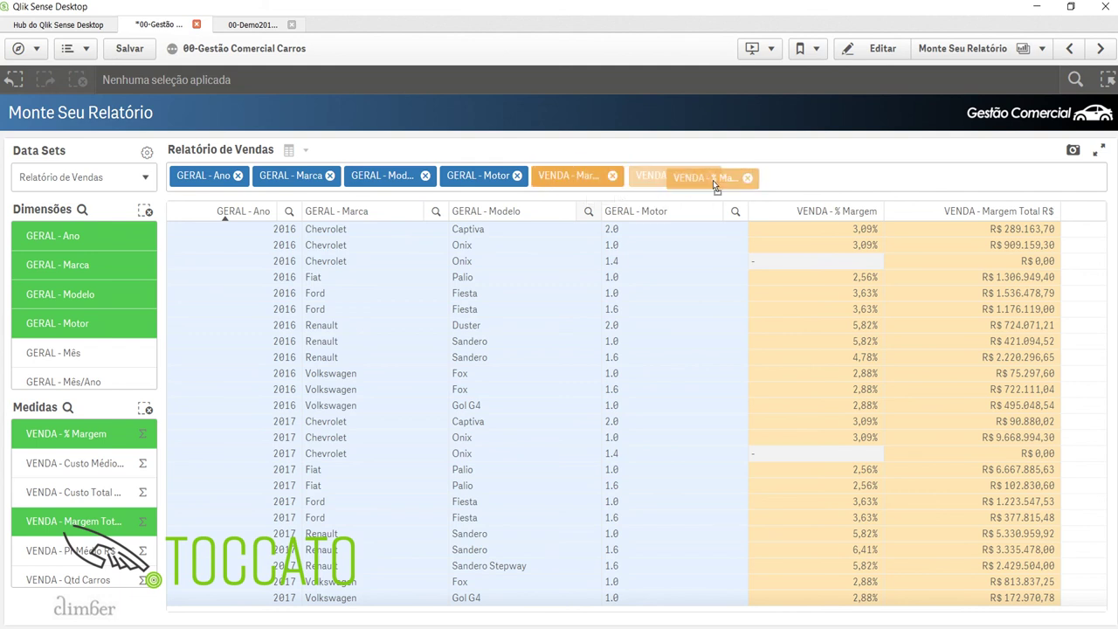
left_click_drag(489, 175, 378, 174)
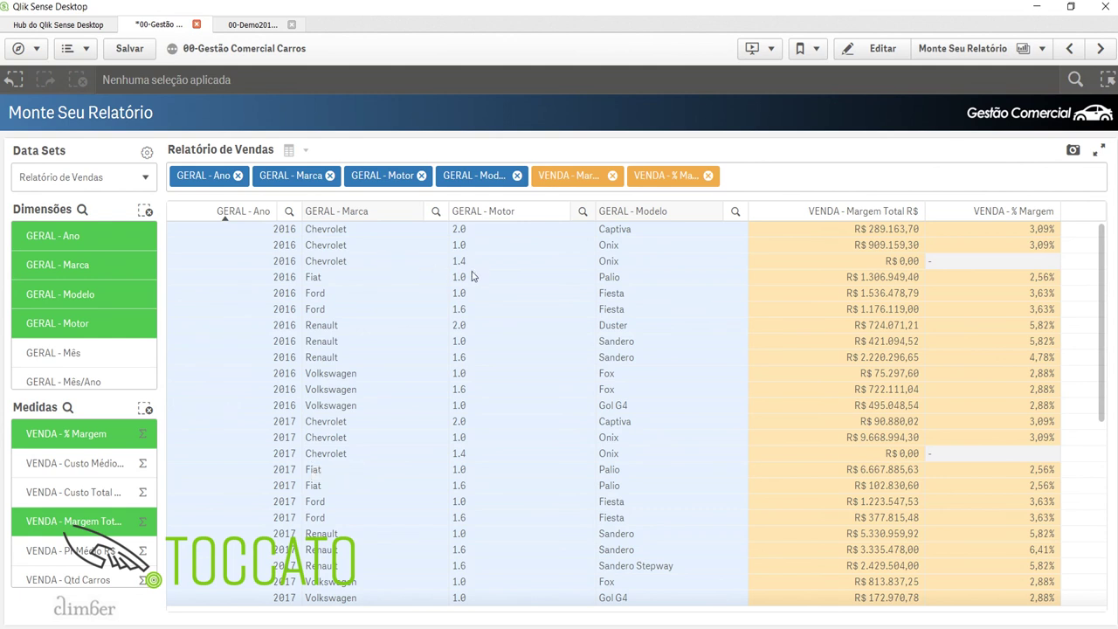
left_click(956, 56)
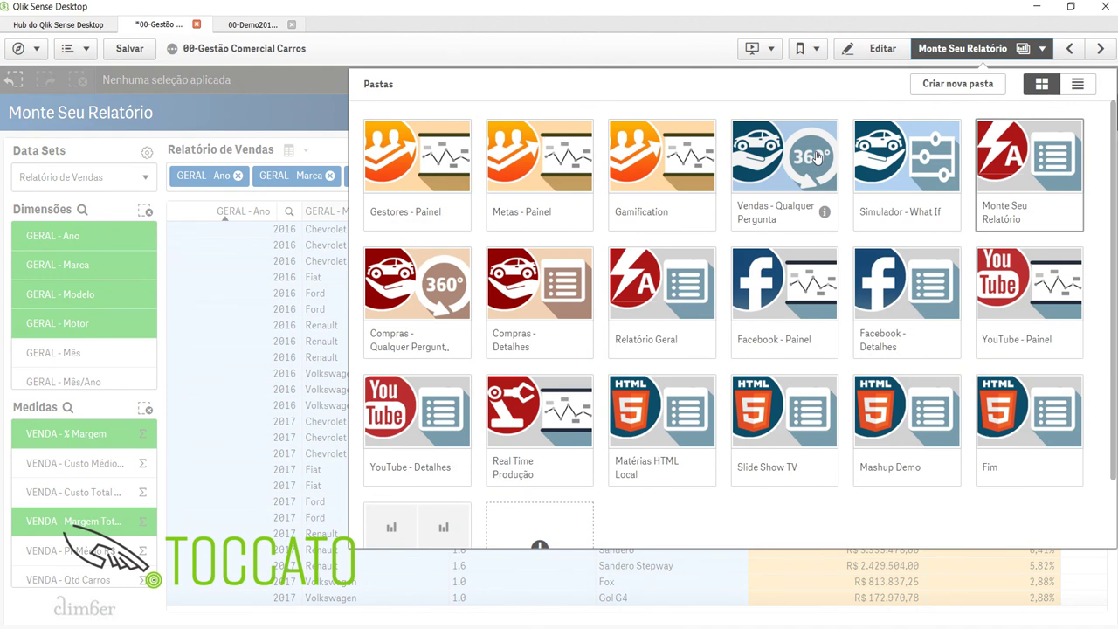
left_click(982, 49)
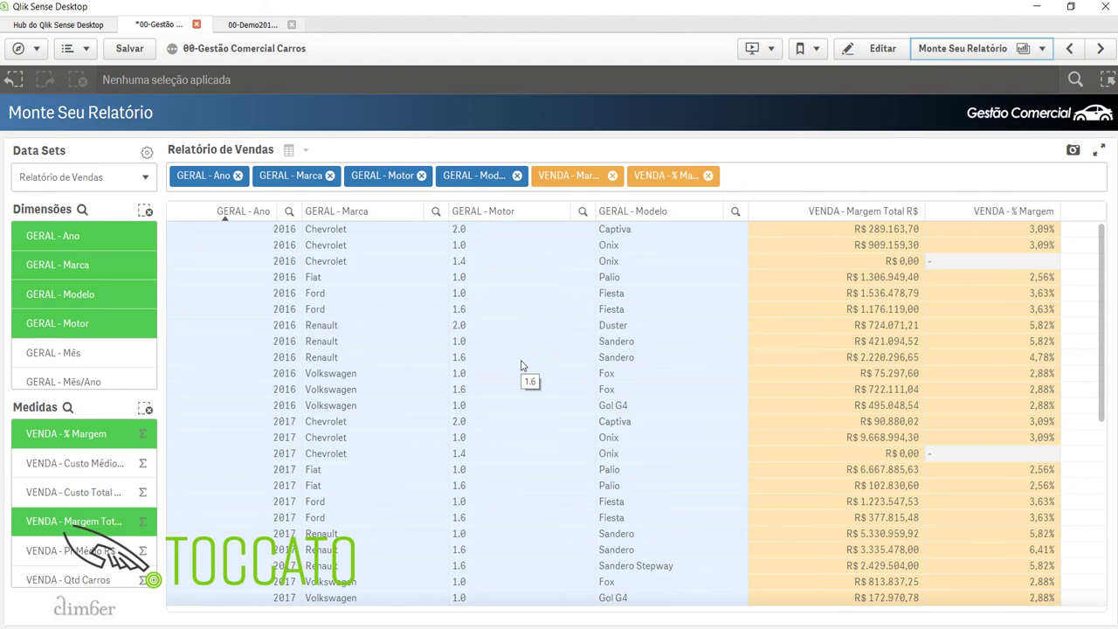
Switch the report's data set to Relatório de Compras.
left_click(103, 178)
left_click(86, 302)
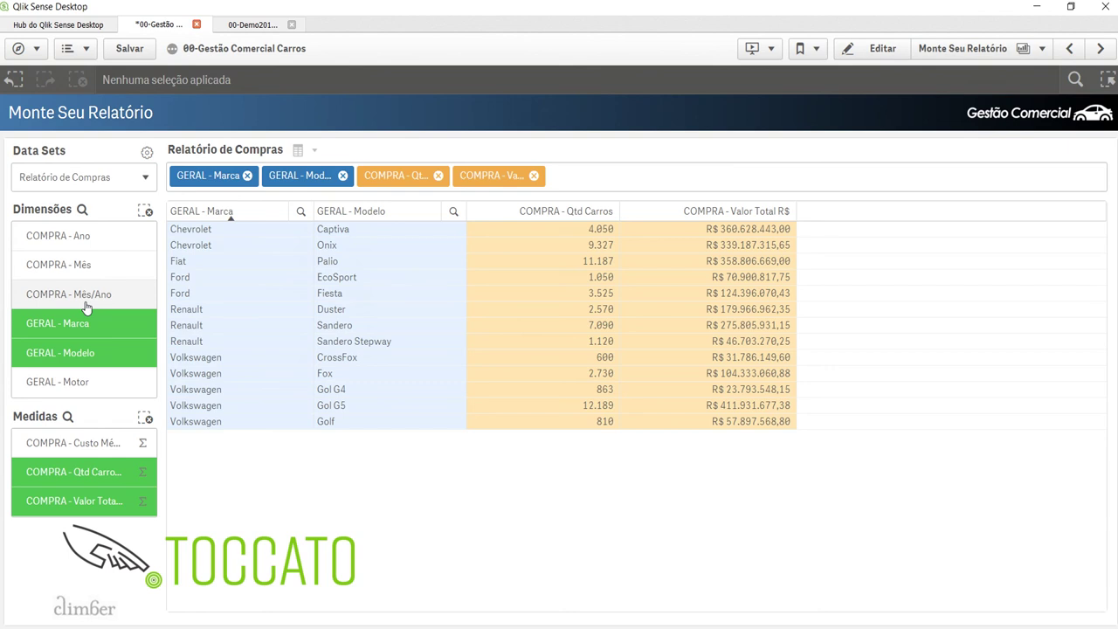
Switch the report's data set to Relatório de Metas and remove its Carro dimension.
left_click(103, 177)
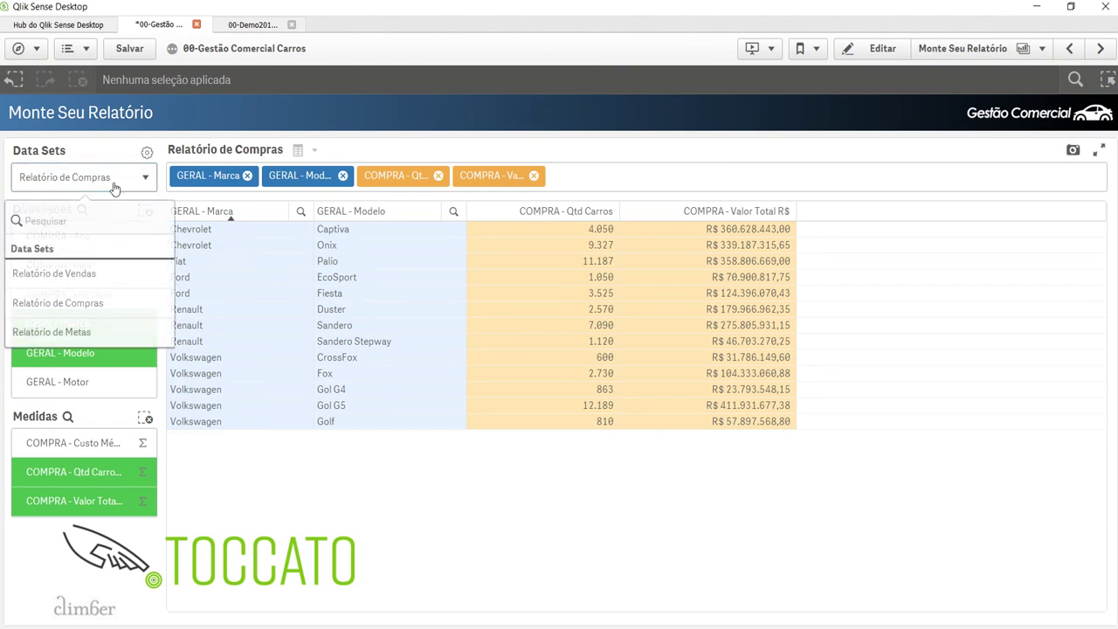
left_click(102, 332)
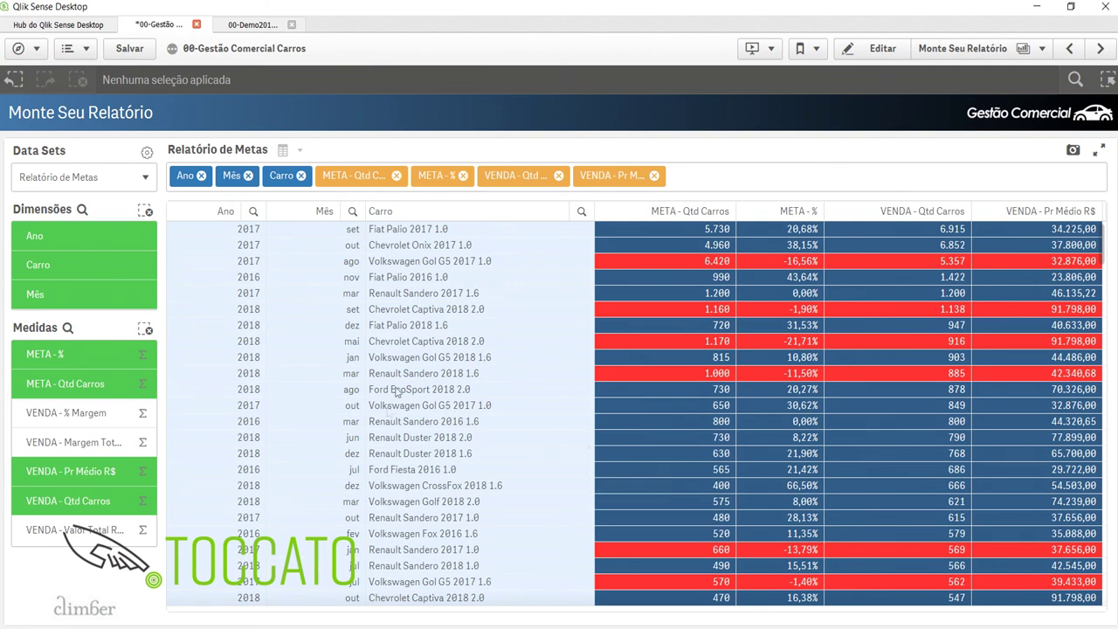
left_click(300, 176)
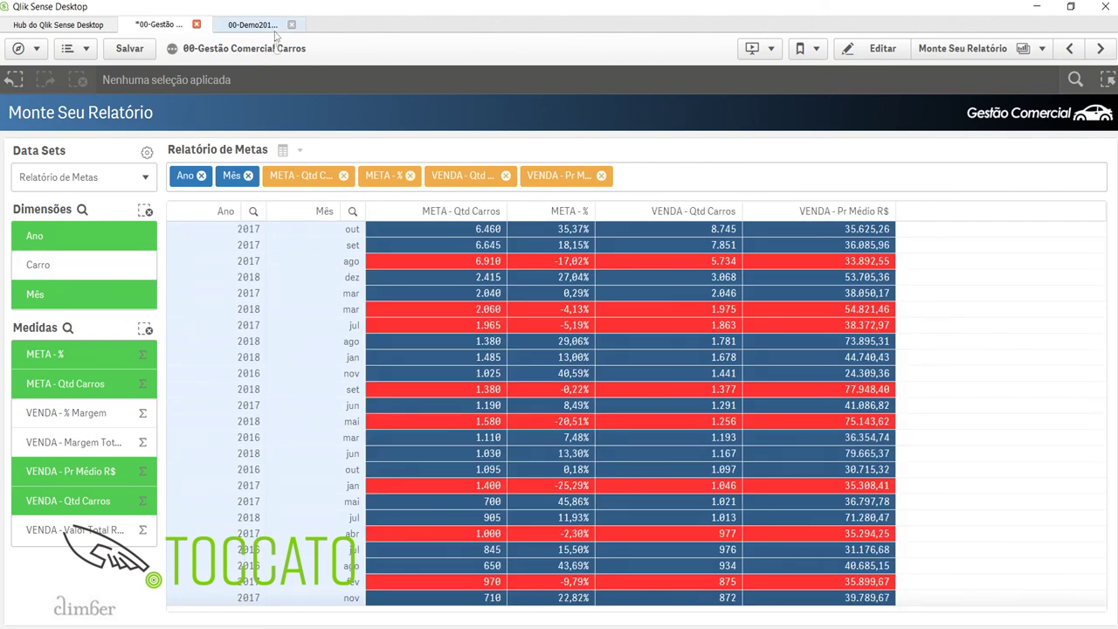
Go to the Mashup Demo sheet and launch the mashup builder in the browser from its Mashup Demo link.
left_click(971, 57)
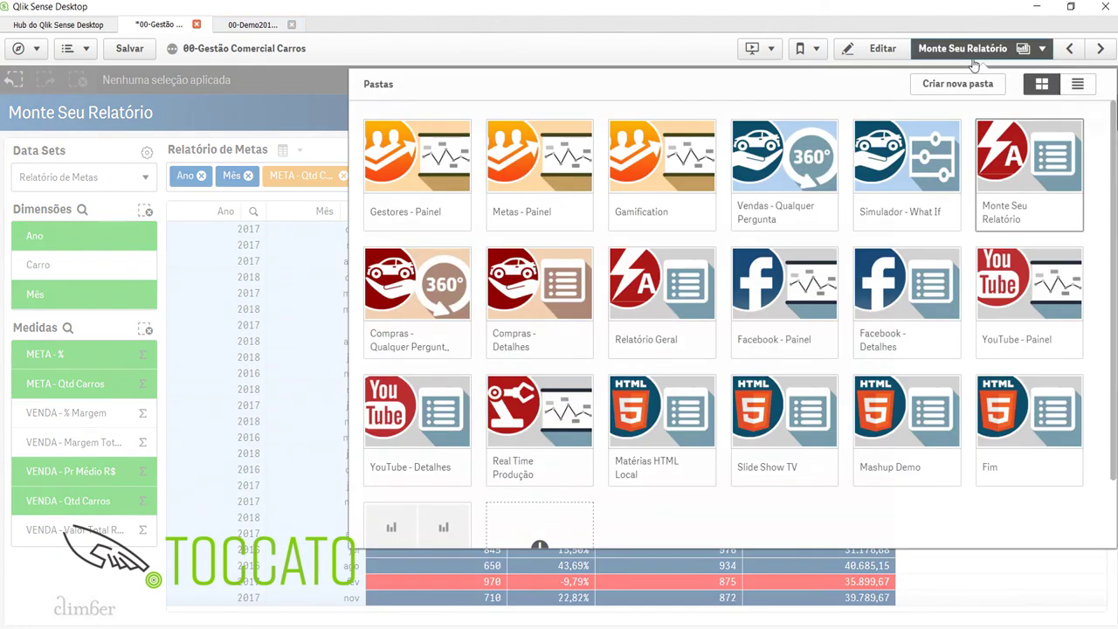
left_click(906, 419)
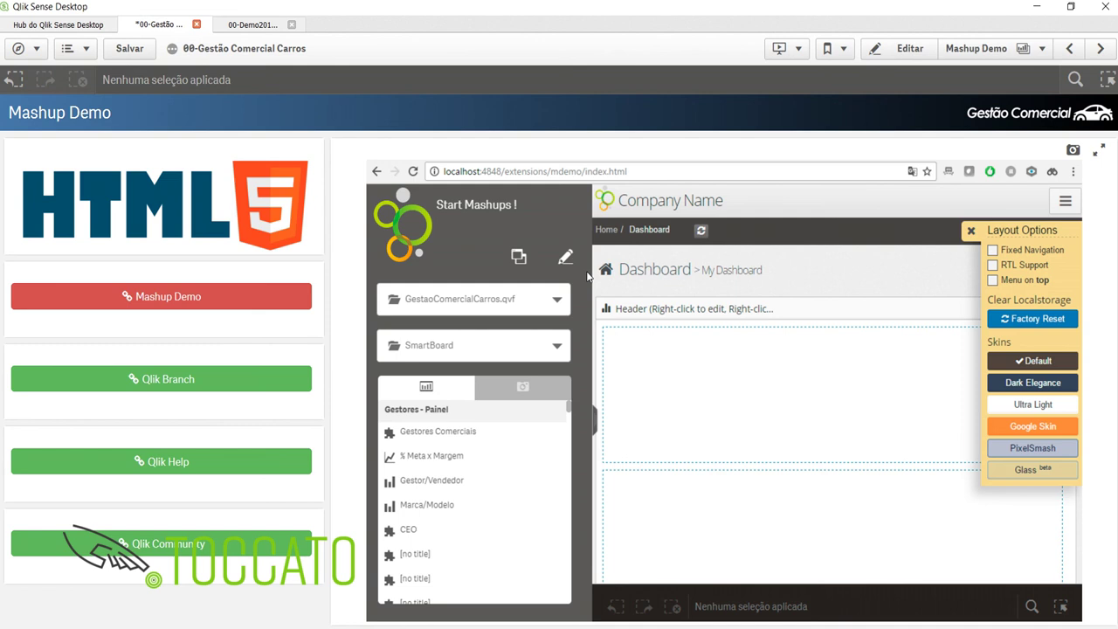
left_click(215, 296)
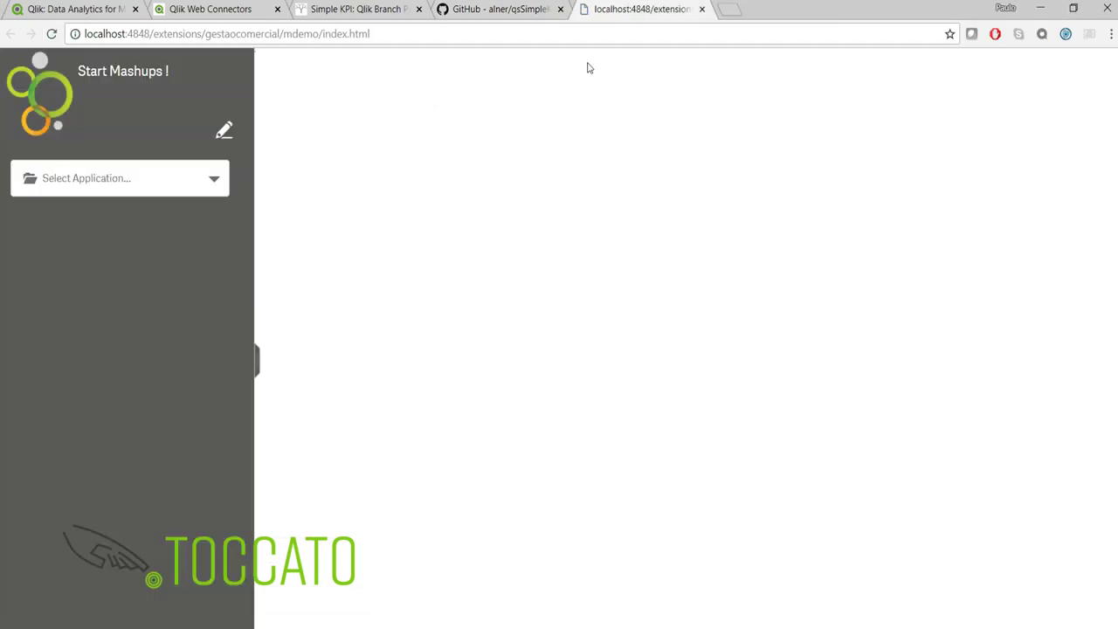
Load the GestaoComercialCarros2018.qvf application in the mashup builder with the SmartBoard template.
left_click(206, 182)
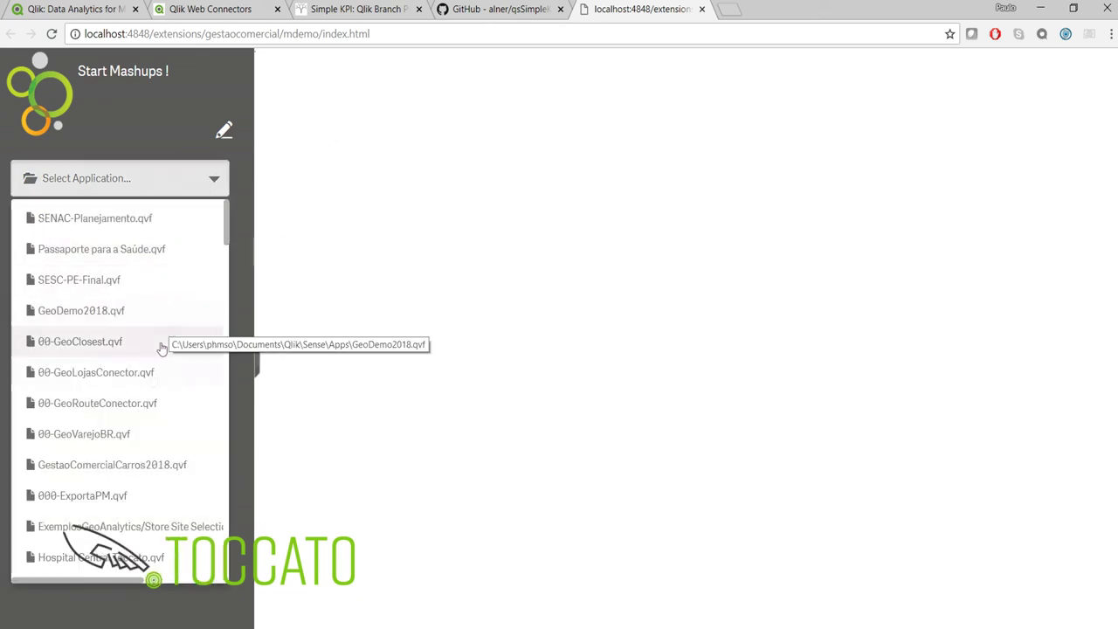
scroll(133, 498, "down", 1)
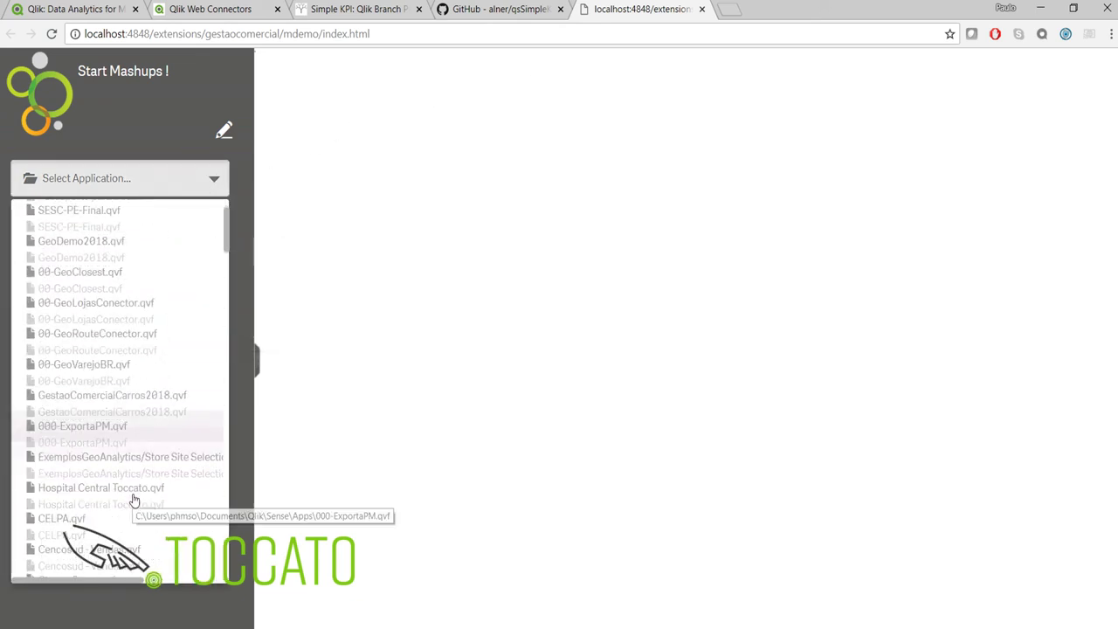
left_click(132, 392)
left_click(111, 232)
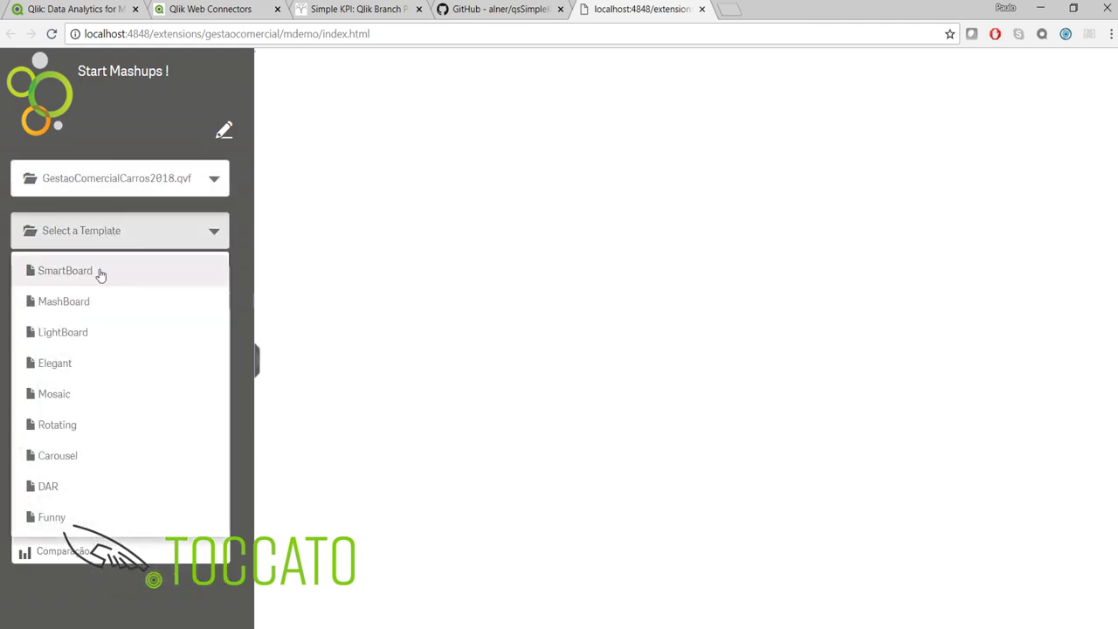
left_click(100, 272)
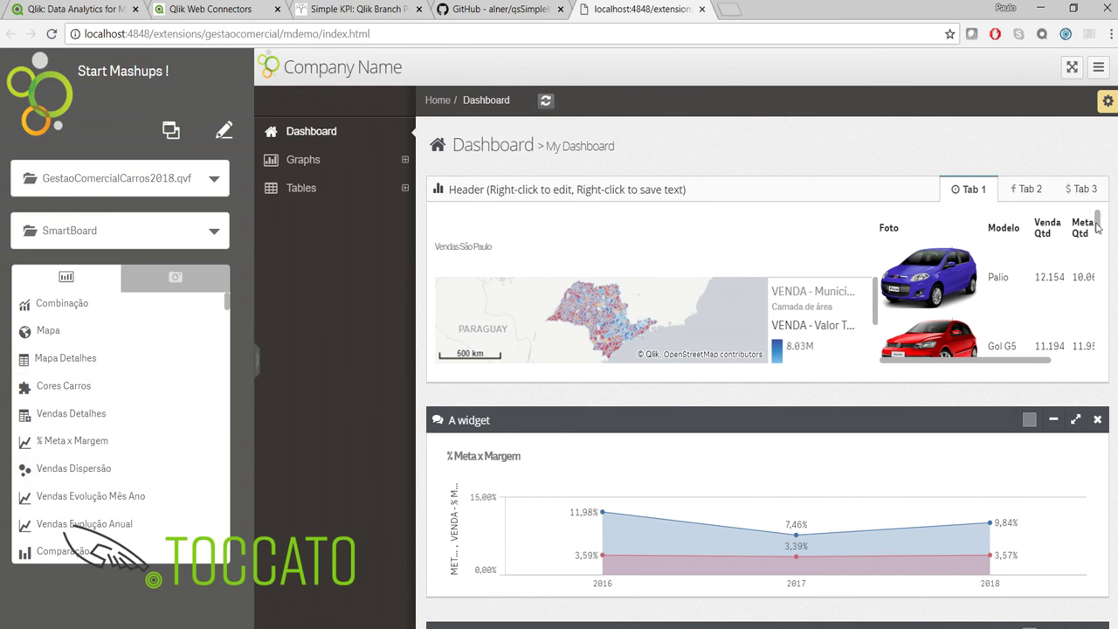
Open Chart Page 2 of the Graphs section and place Relatório de Metas and Relatório de Vendas in its first two chart areas.
left_click(332, 161)
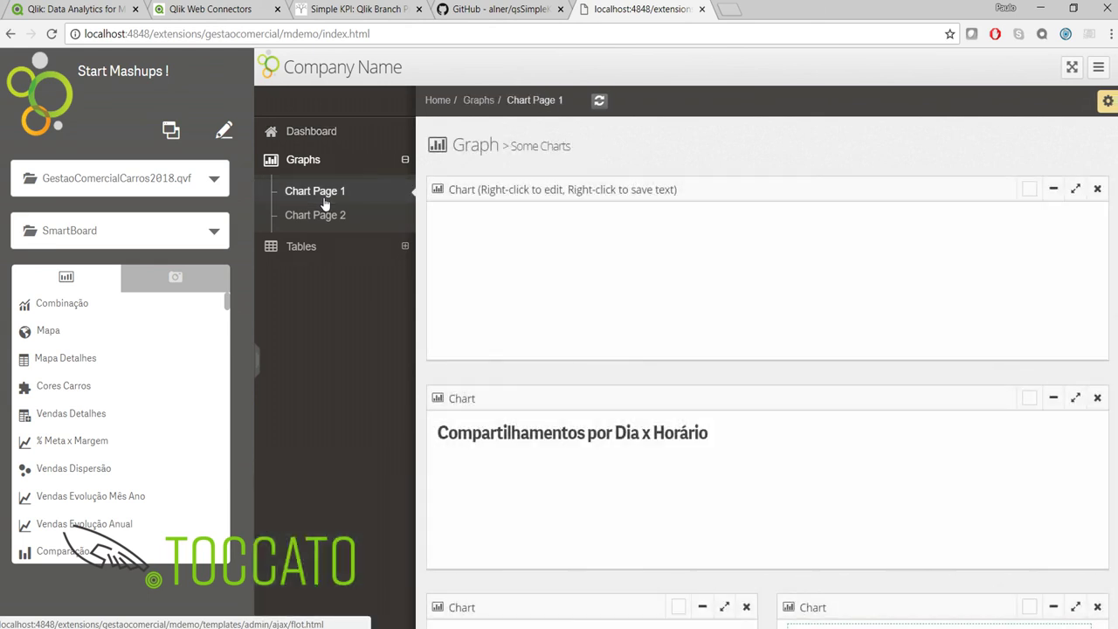
left_click(322, 218)
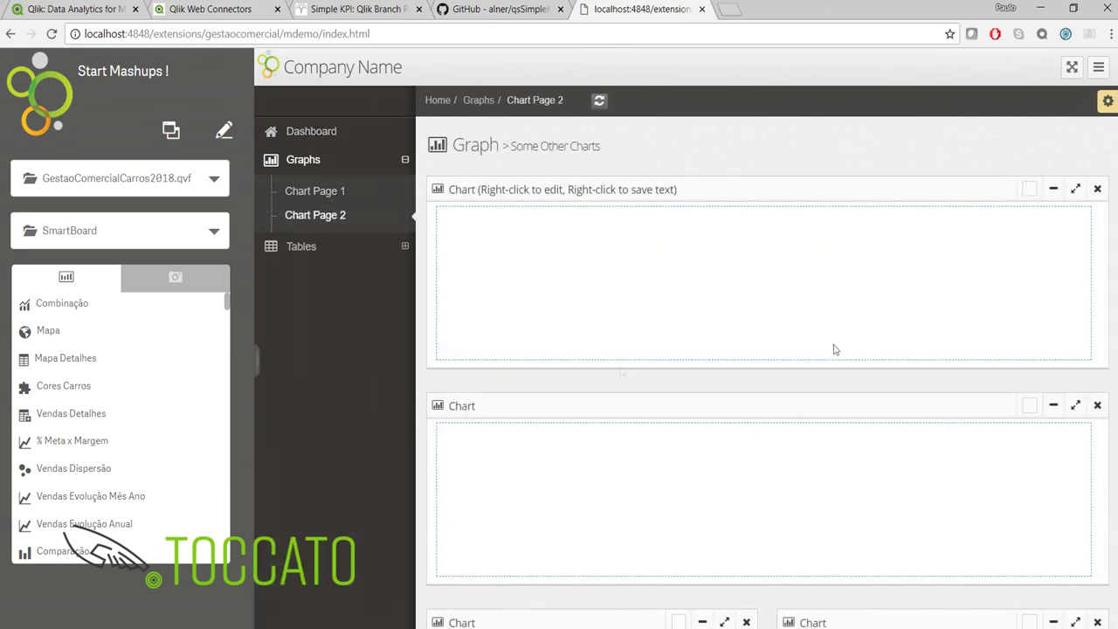
scroll(146, 480, "down", 1)
scroll(146, 479, "down", 5)
scroll(145, 479, "up", 3)
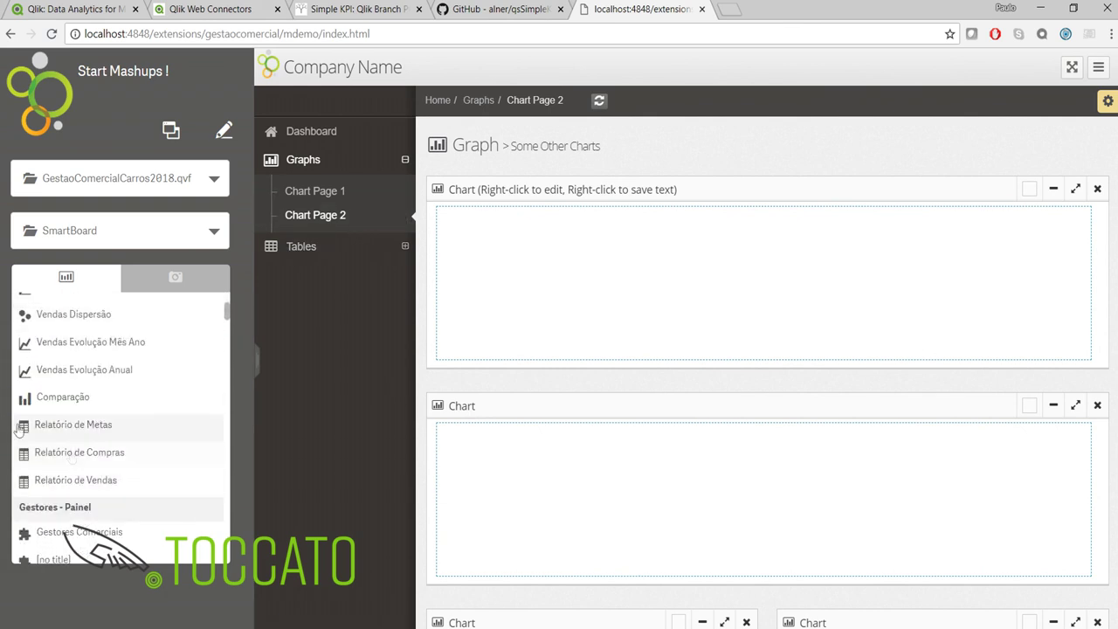
left_click_drag(61, 426, 604, 274)
left_click_drag(61, 479, 687, 485)
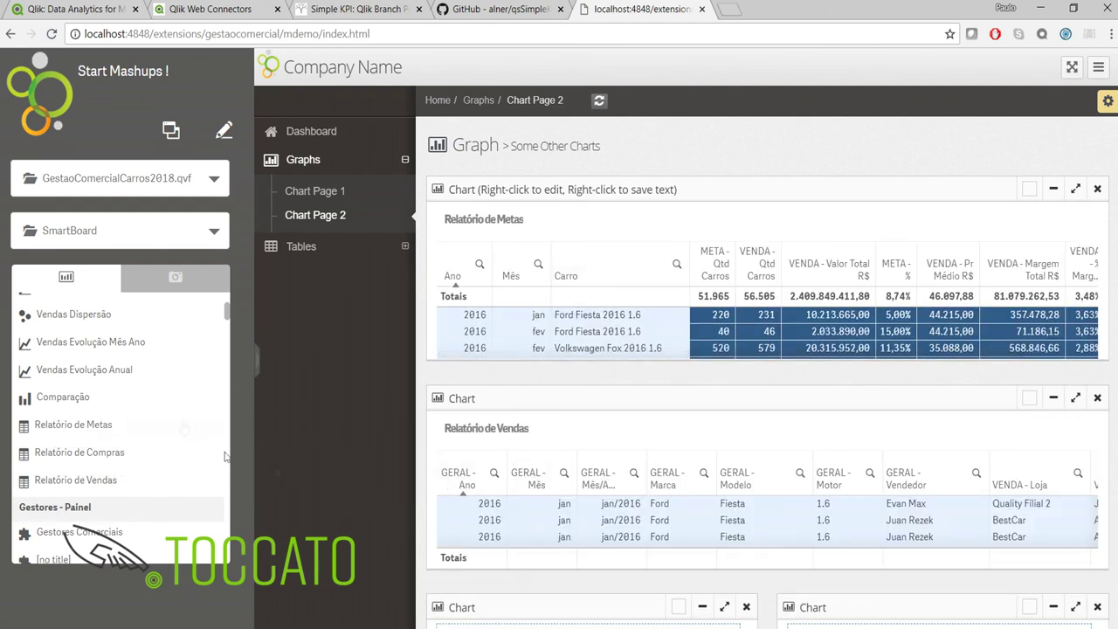
Switch the mashup template to Carousel and examine its page of maps, tables and charts.
left_click(175, 232)
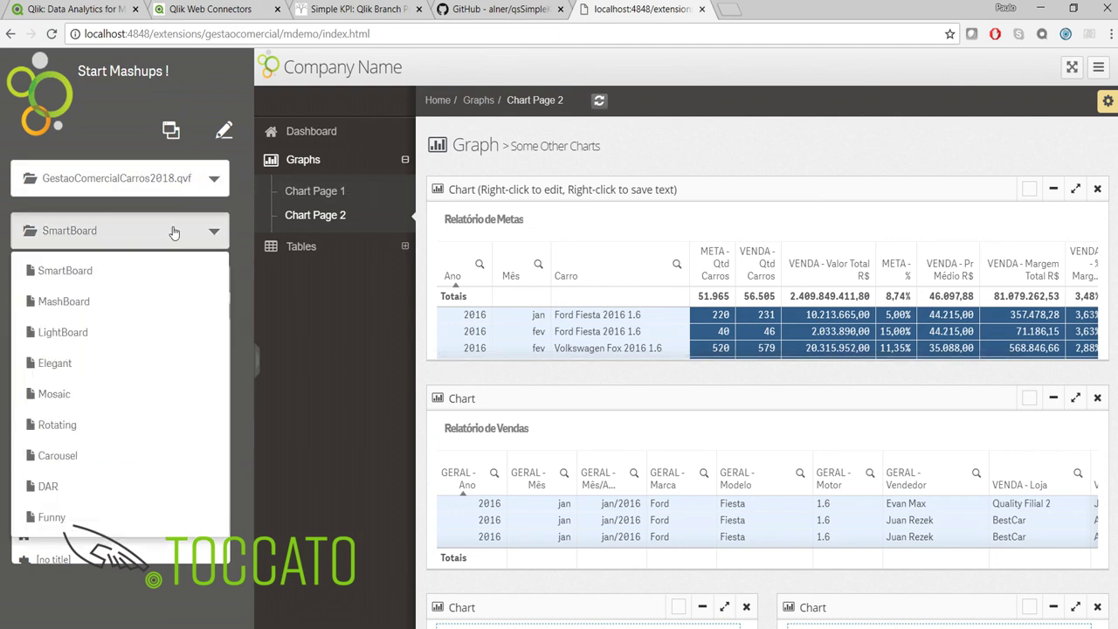
left_click(82, 455)
scroll(683, 420, "down", 3)
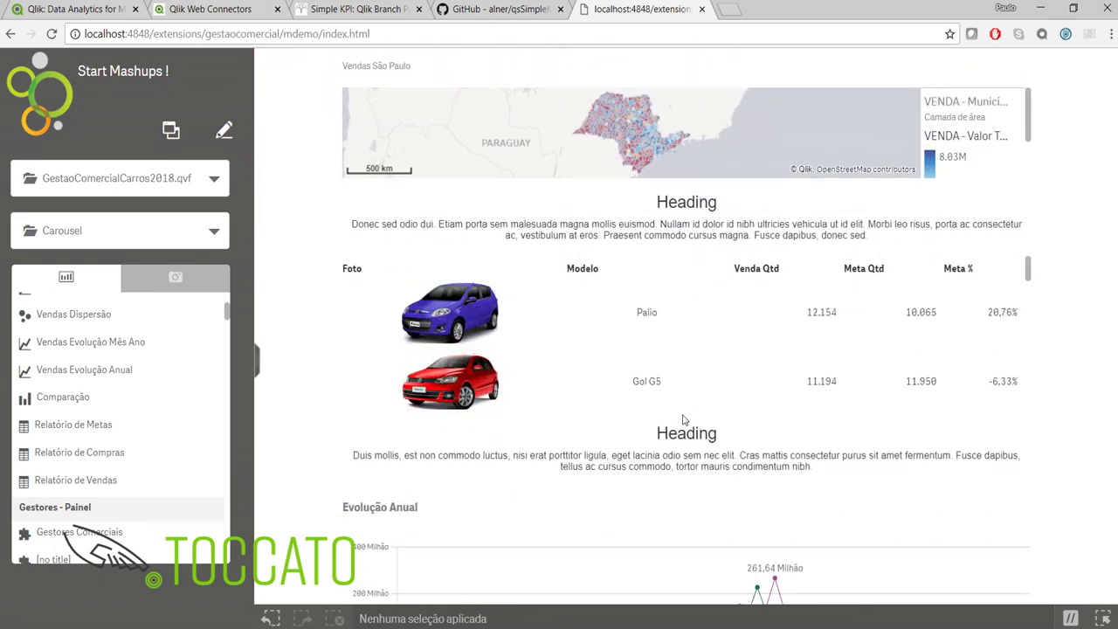
Switch the mashup template from Carousel to Mosaic and browse its chart pages with the builder's side panel hidden.
scroll(683, 420, "down", 10)
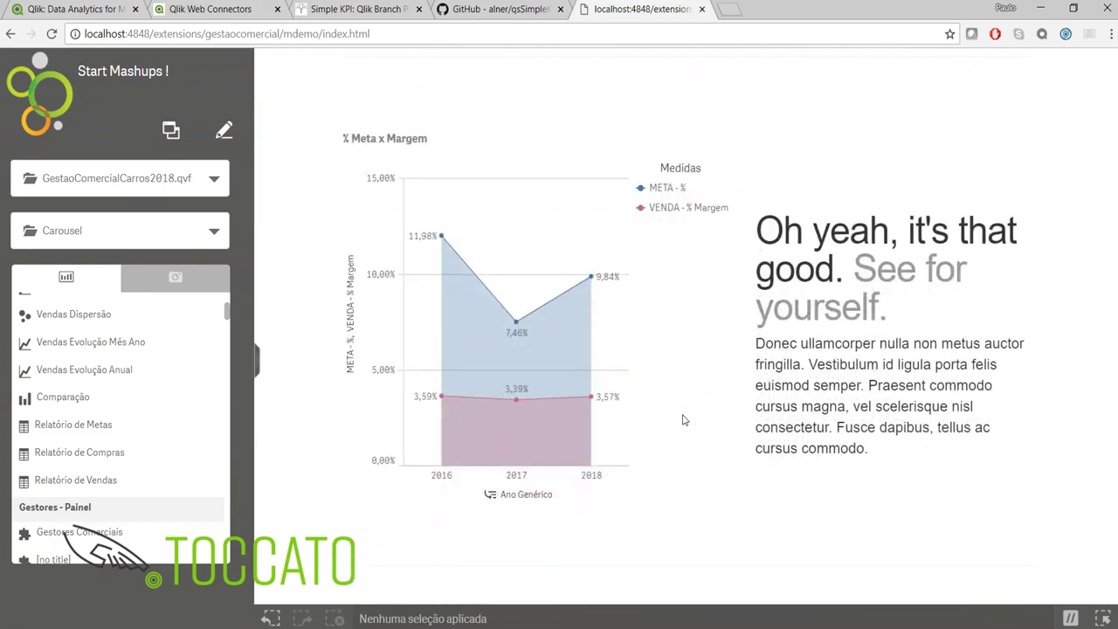
scroll(685, 349, "up", 15)
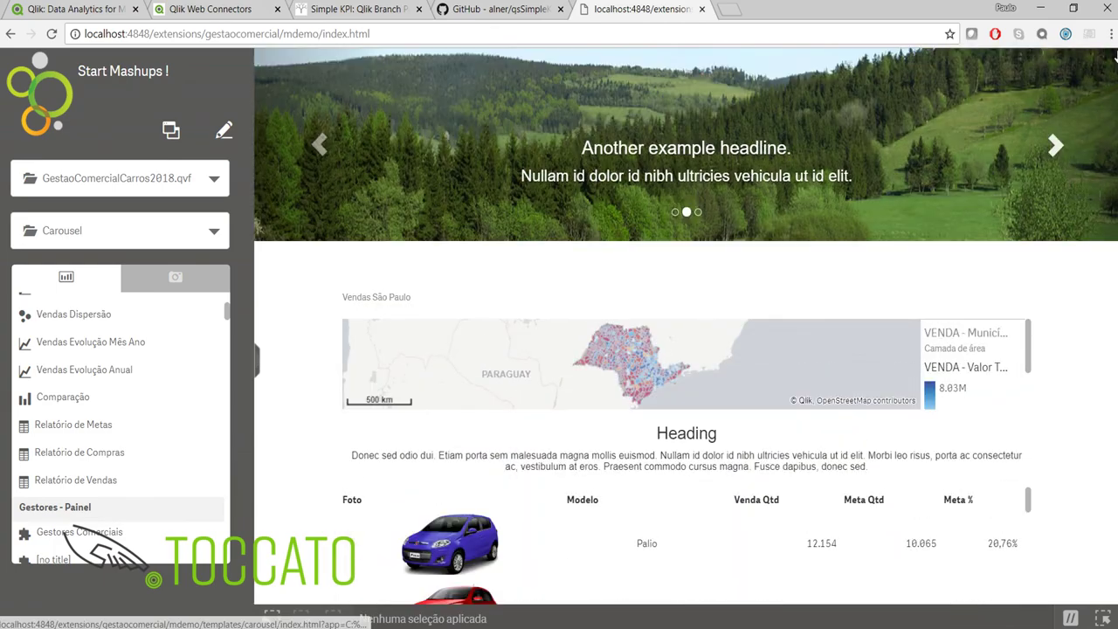
left_click(79, 237)
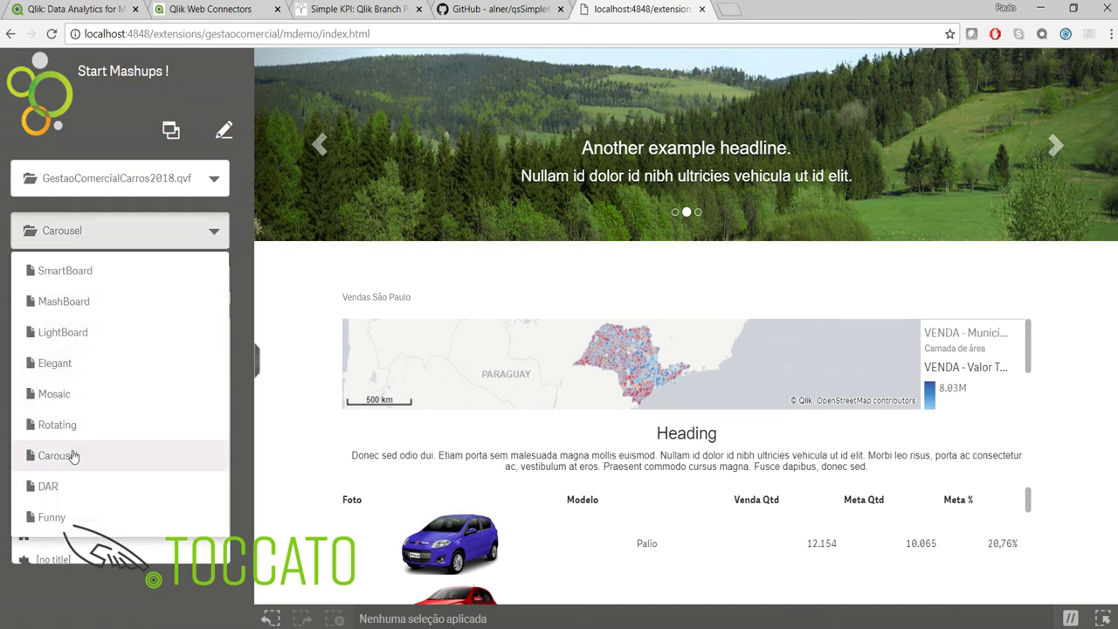
left_click(56, 395)
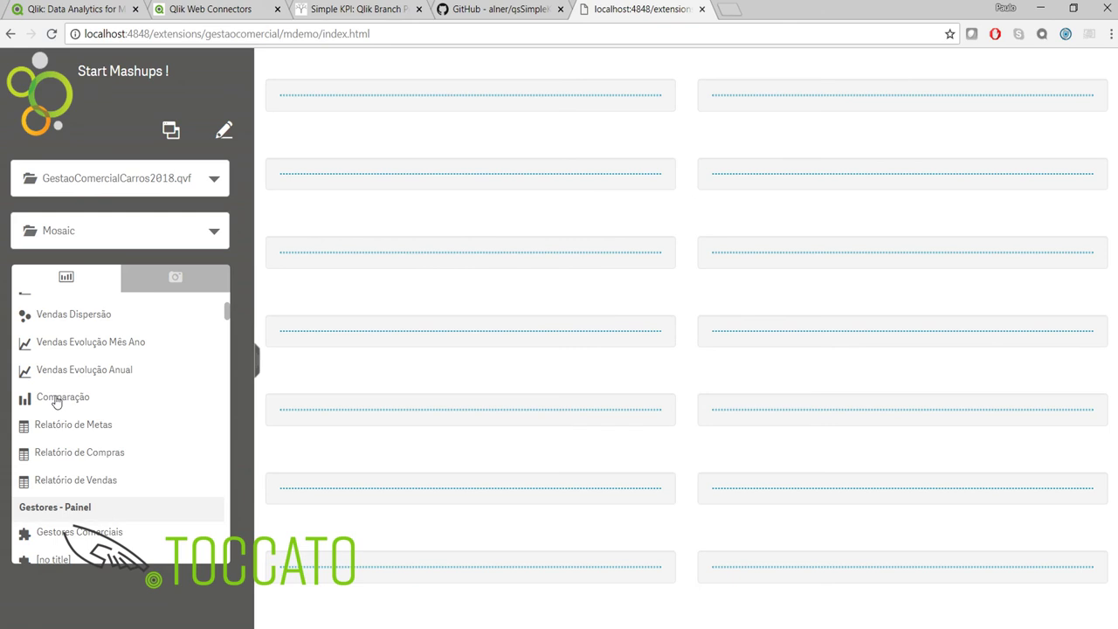
left_click(258, 365)
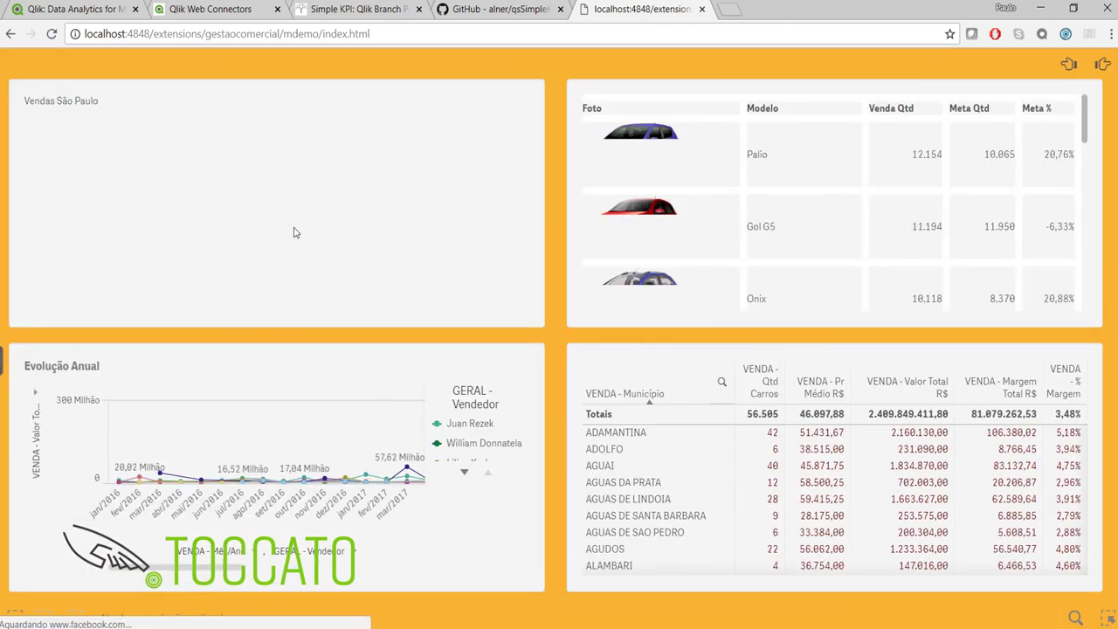
left_click(1102, 67)
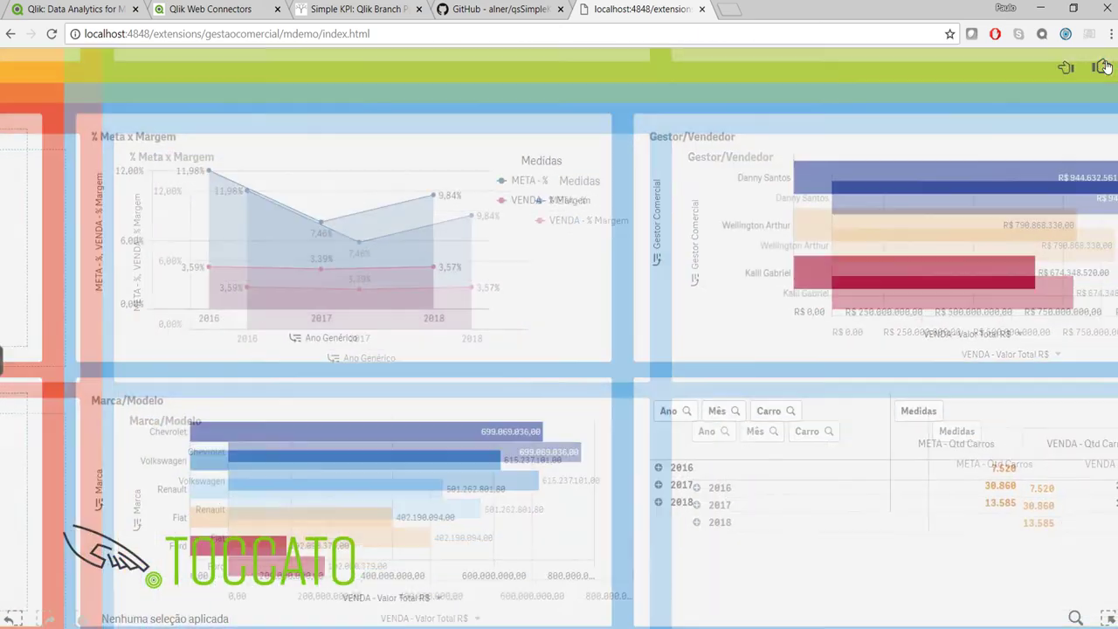
left_click(1102, 67)
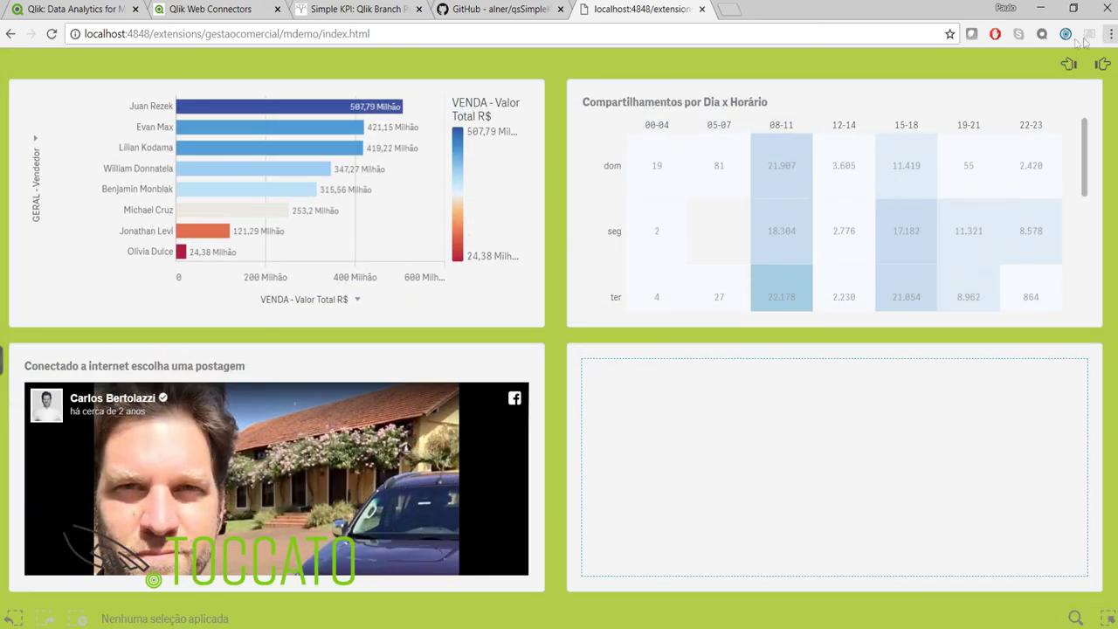
Restore the builder's side panel and switch the mashup template to Funny.
left_click(3, 360)
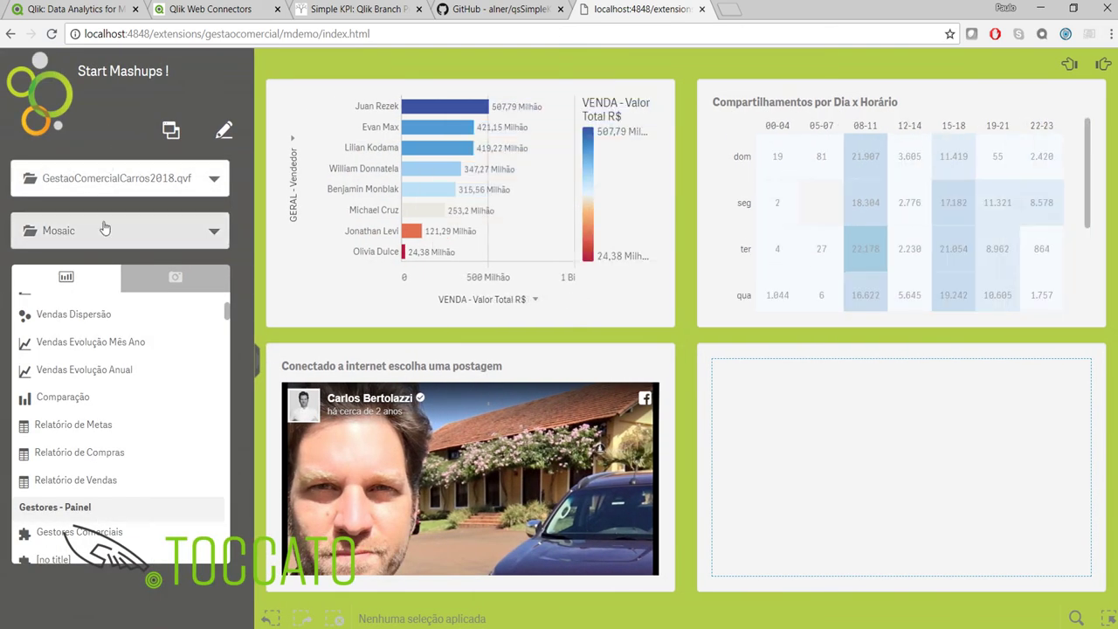
left_click(103, 231)
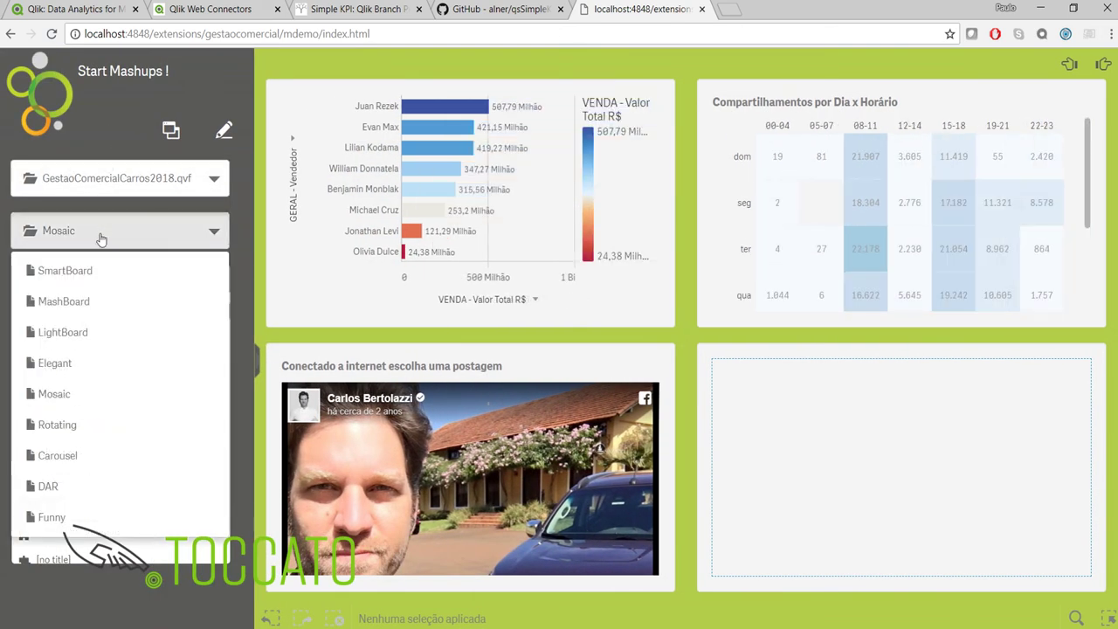
left_click(87, 517)
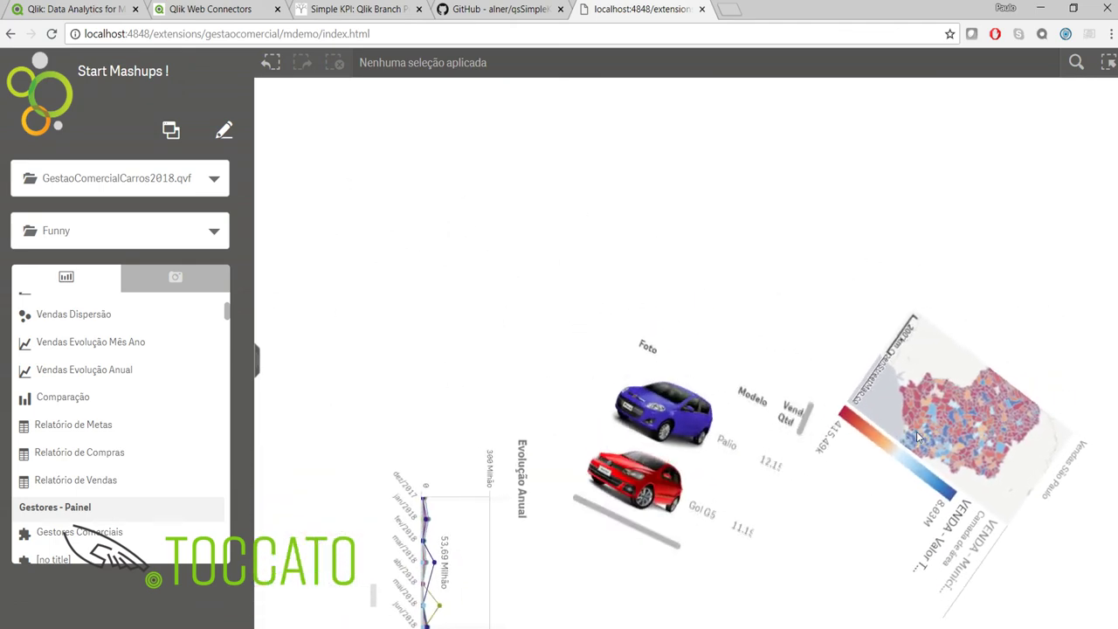
mouse_move(916, 431)
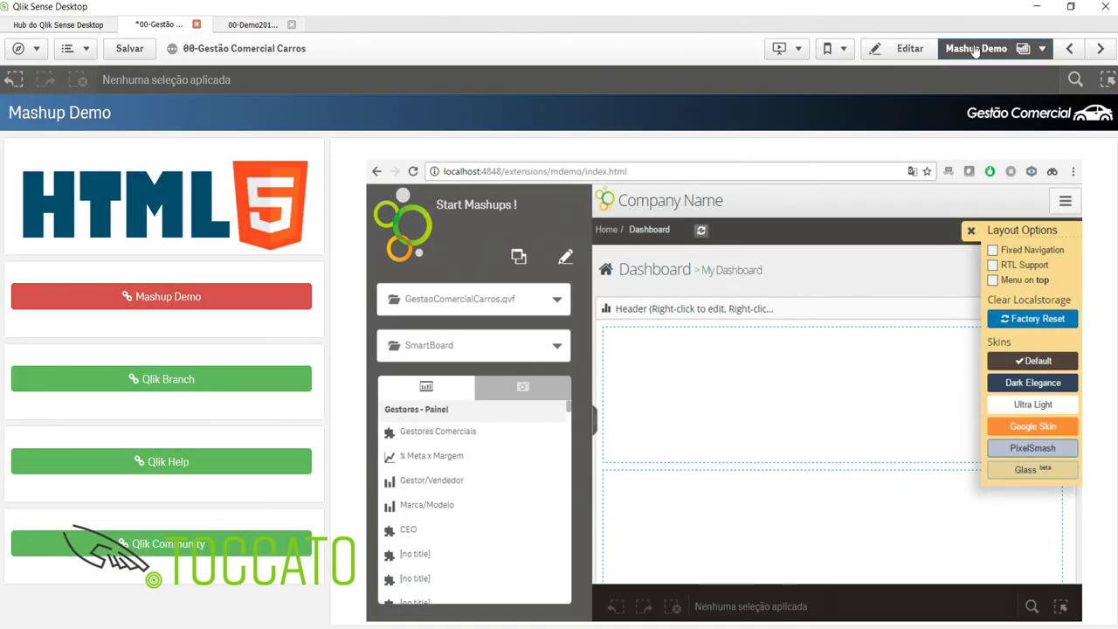
Return to Qlik Sense Desktop and go from the Mashup Demo sheet to the Vendas - Qualquer Pergunta sheet.
left_click(976, 49)
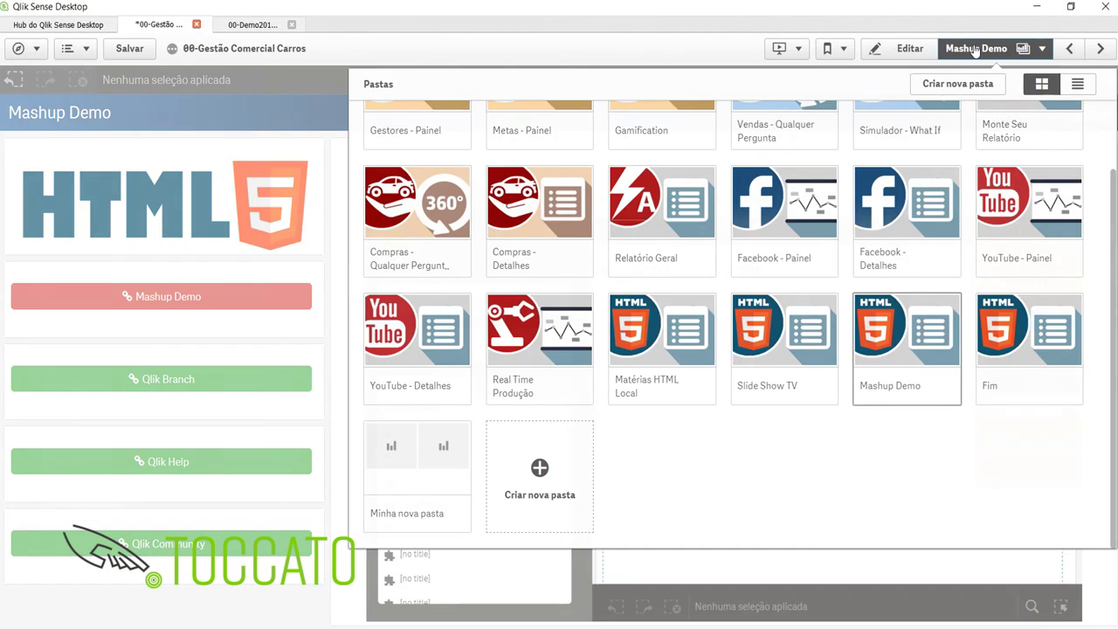
scroll(890, 313, "up", 2)
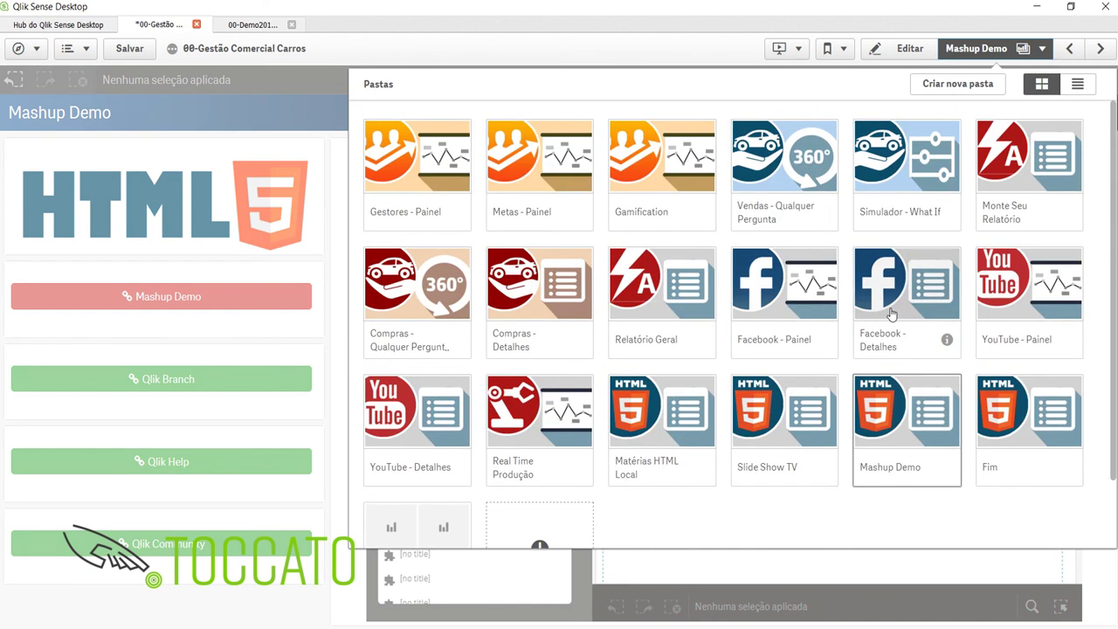
left_click(778, 153)
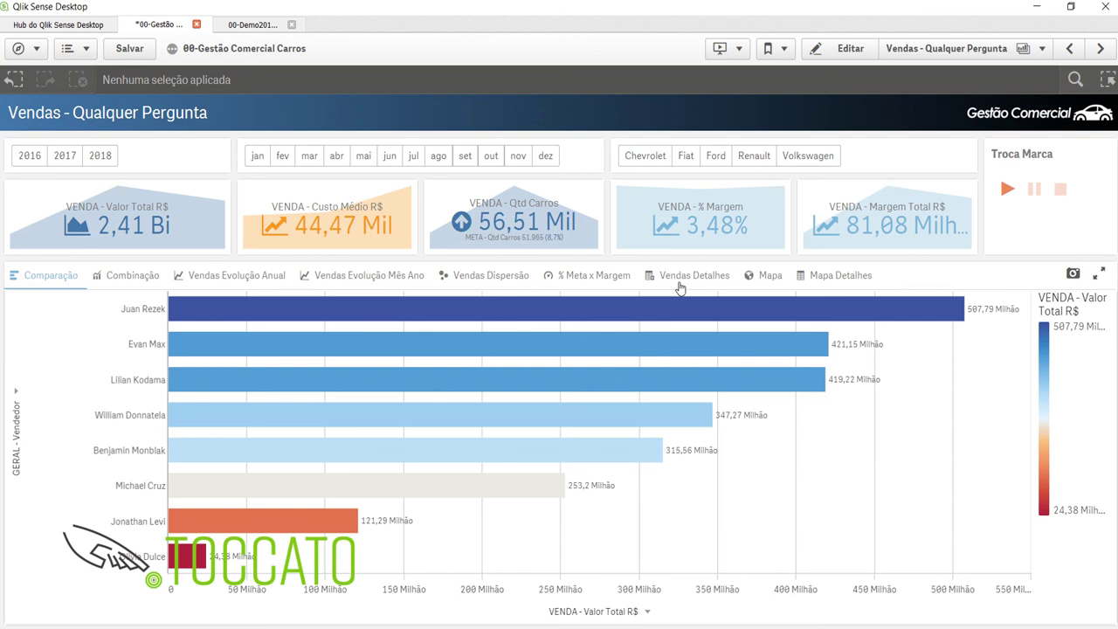
Go to the Real Time Produção sheet and start its Simula RealTime playback.
left_click(948, 48)
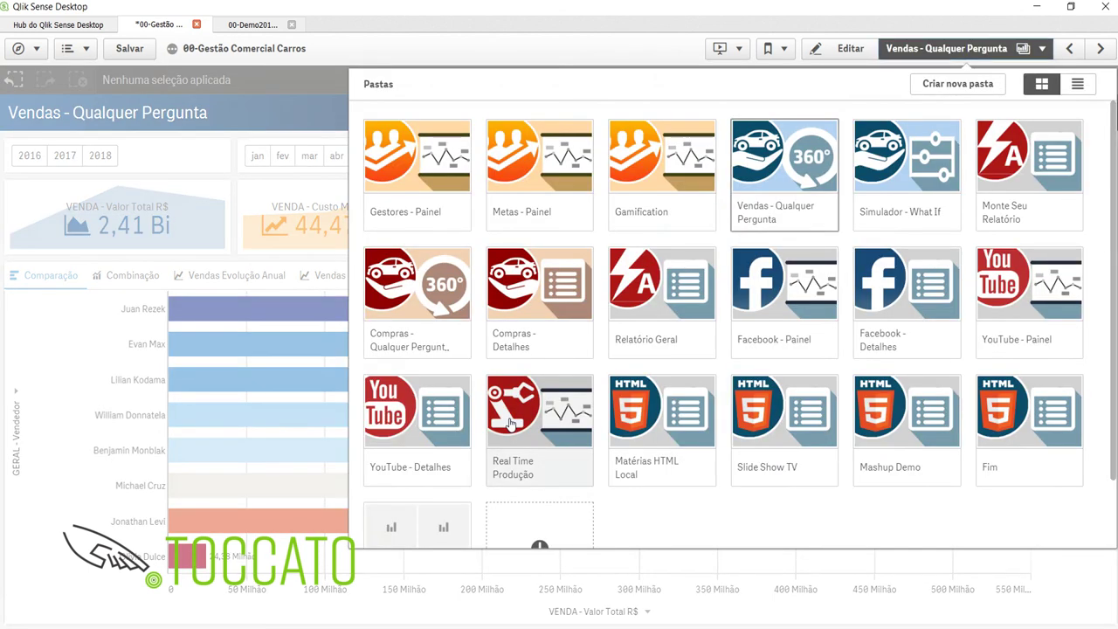
left_click(563, 415)
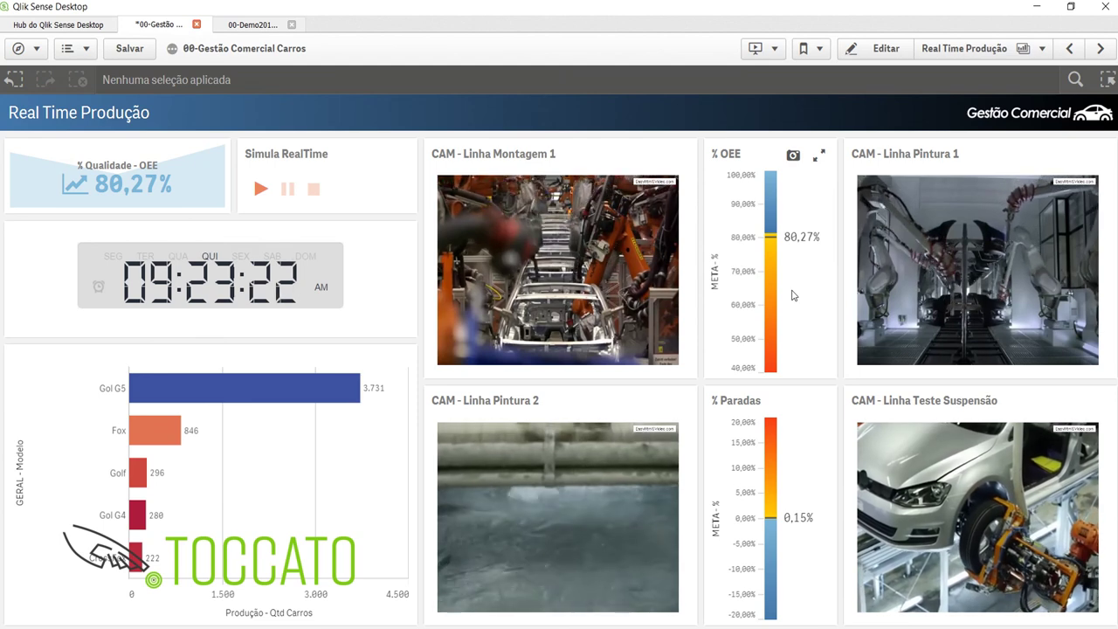
mouse_move(635, 290)
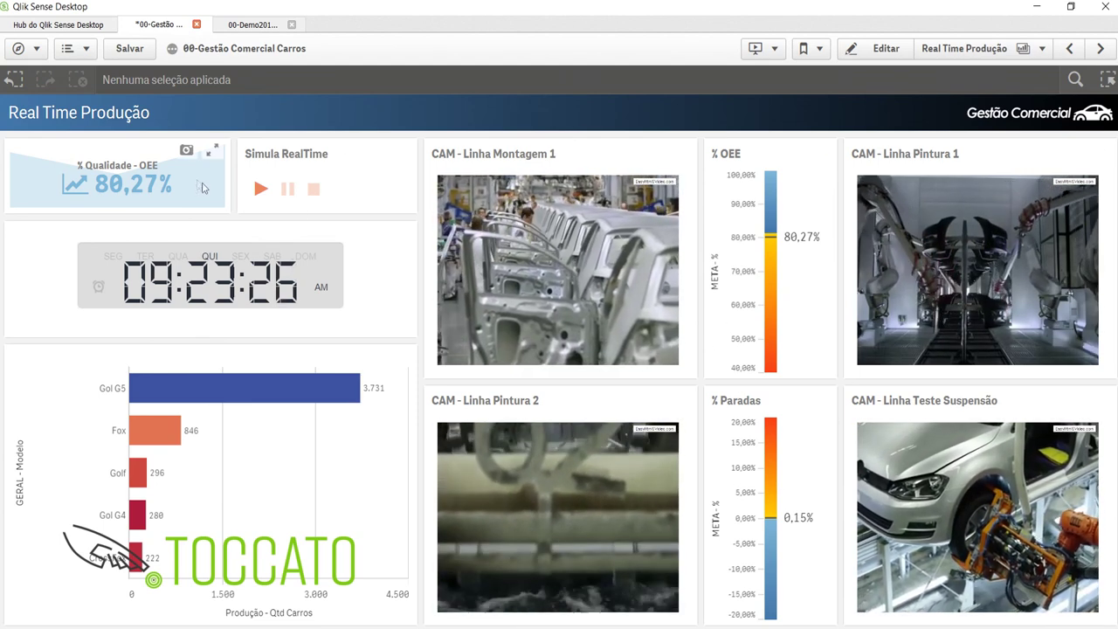
left_click(261, 189)
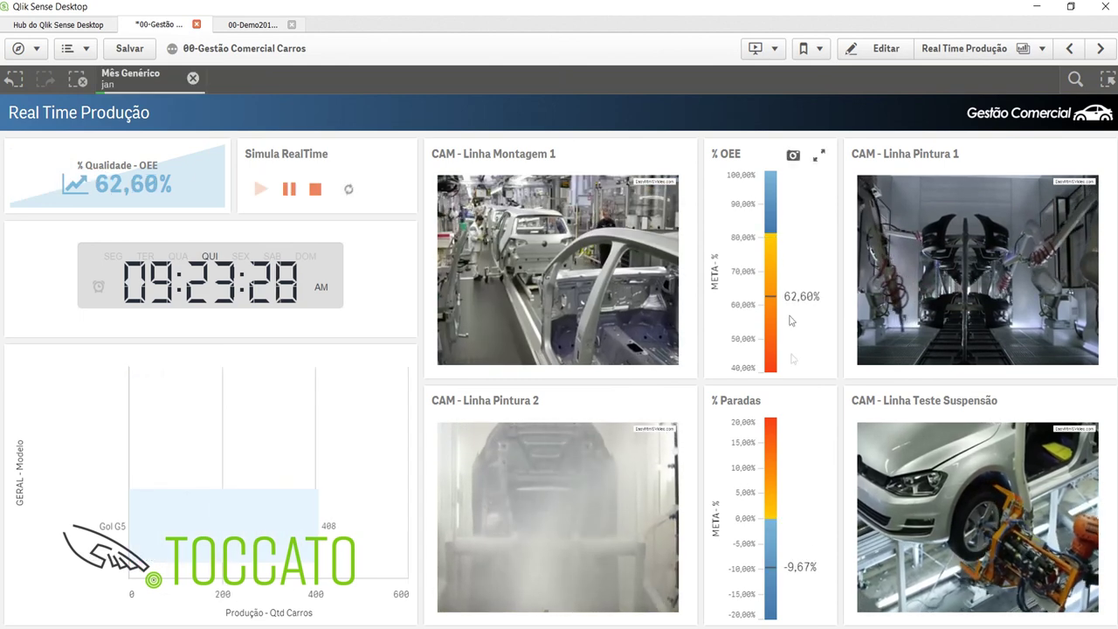